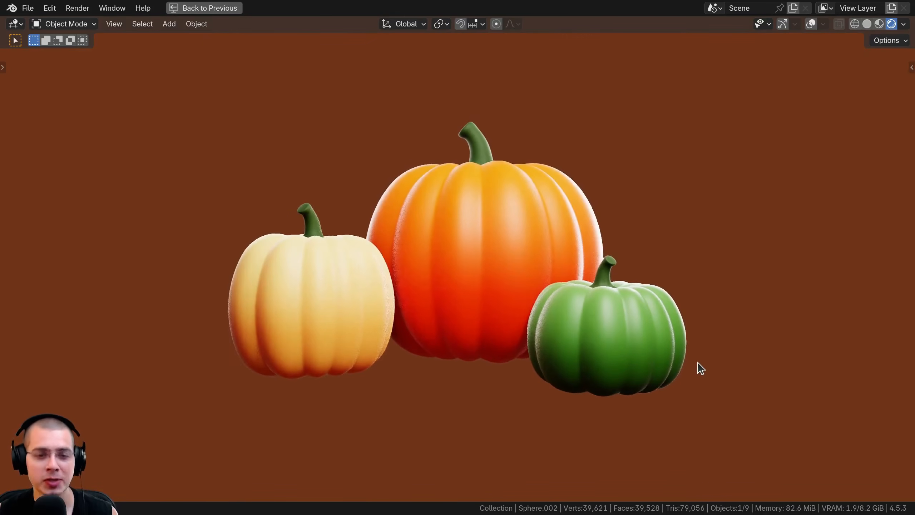
{"action": "middle_click_drag", "start_coordinate": [700, 374], "coordinate": [362, 447]}
{"action": "middle_click_drag", "start_coordinate": [788, 400], "coordinate": [760, 399]}
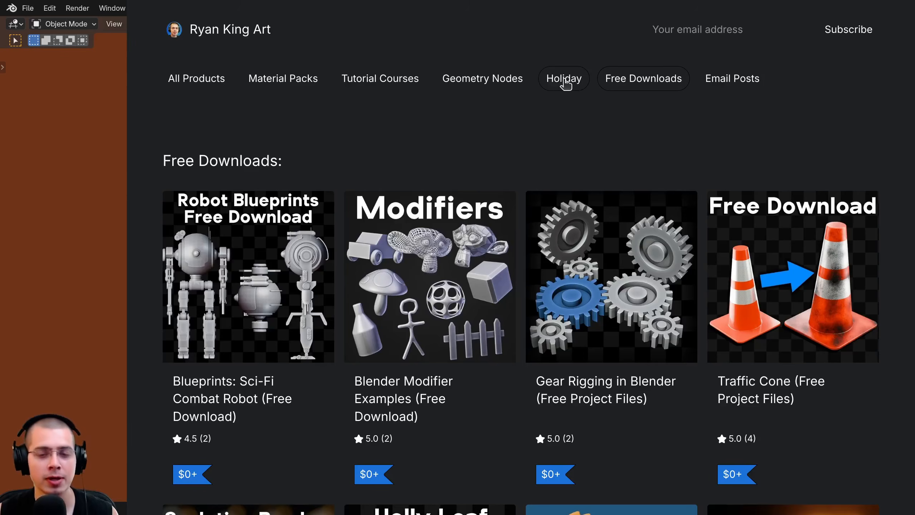
Browse the Gumroad store's Holiday, Geometry Nodes, Tutorial Courses, Material Packs and All Products categories.
{"action": "left_click", "coordinate": [557, 82]}
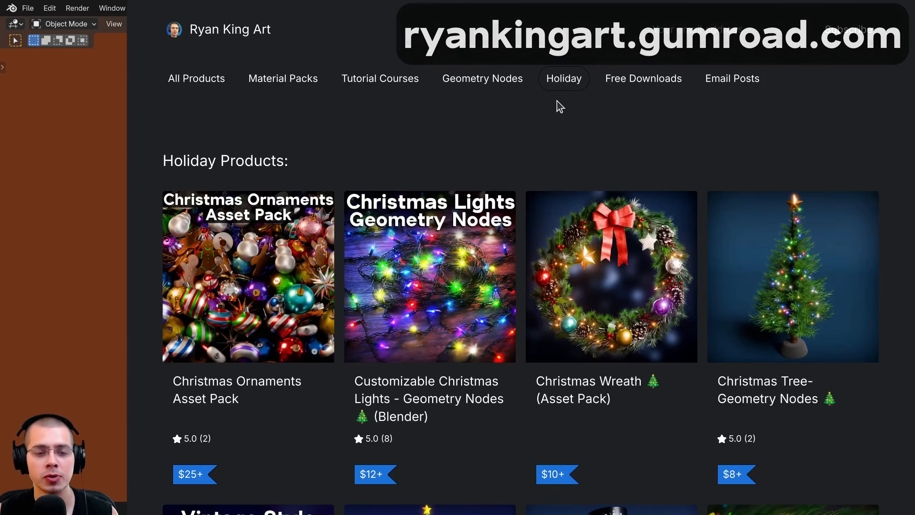
{"action": "left_click", "coordinate": [479, 81]}
{"action": "left_click", "coordinate": [381, 81]}
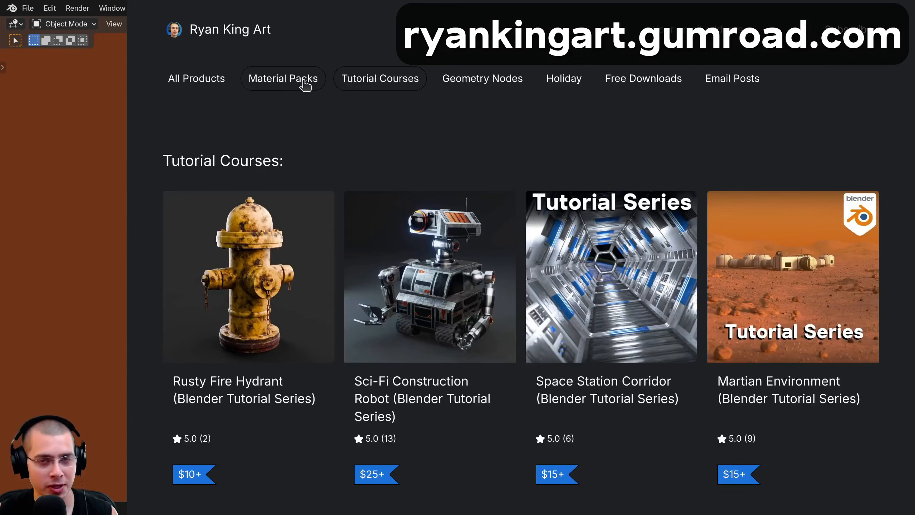
{"action": "left_click", "coordinate": [276, 82]}
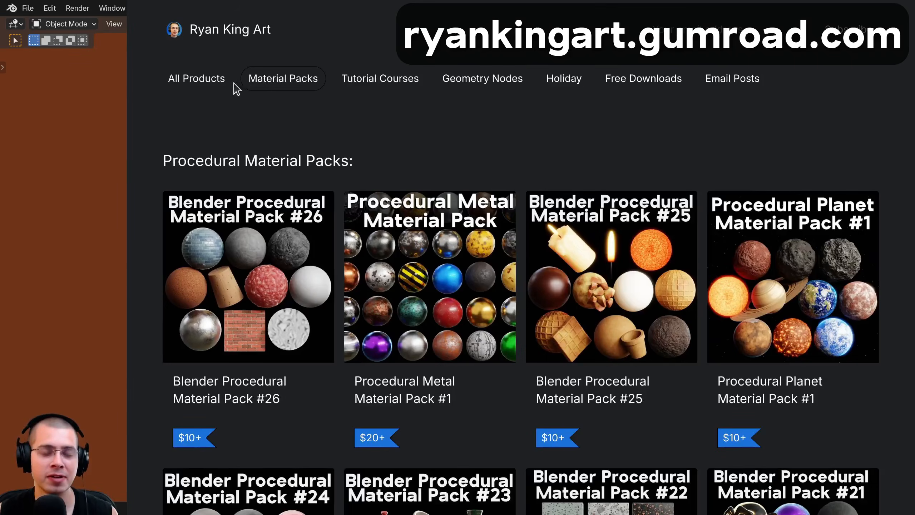
{"action": "left_click", "coordinate": [200, 82]}
{"action": "scroll", "coordinate": [432, 288], "scroll_direction": "down", "scroll_amount": 3}
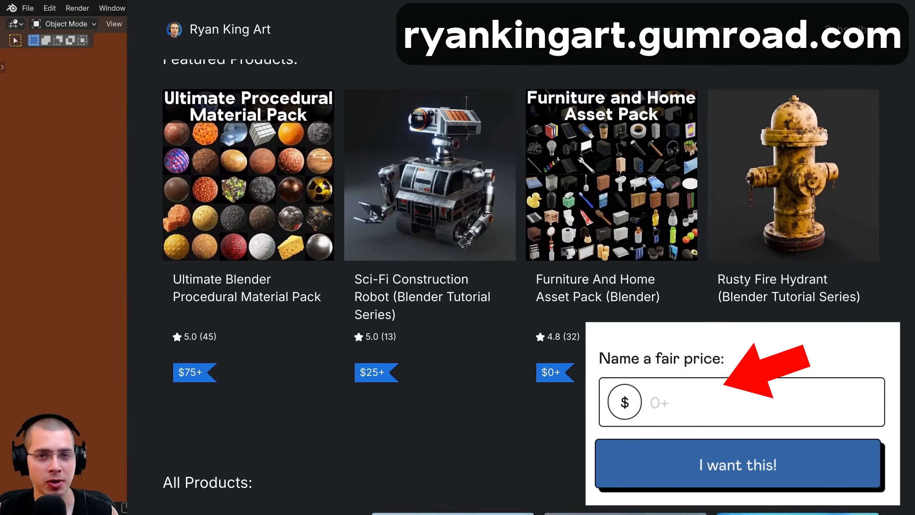
{"action": "scroll", "coordinate": [432, 288], "scroll_direction": "down", "scroll_amount": 5}
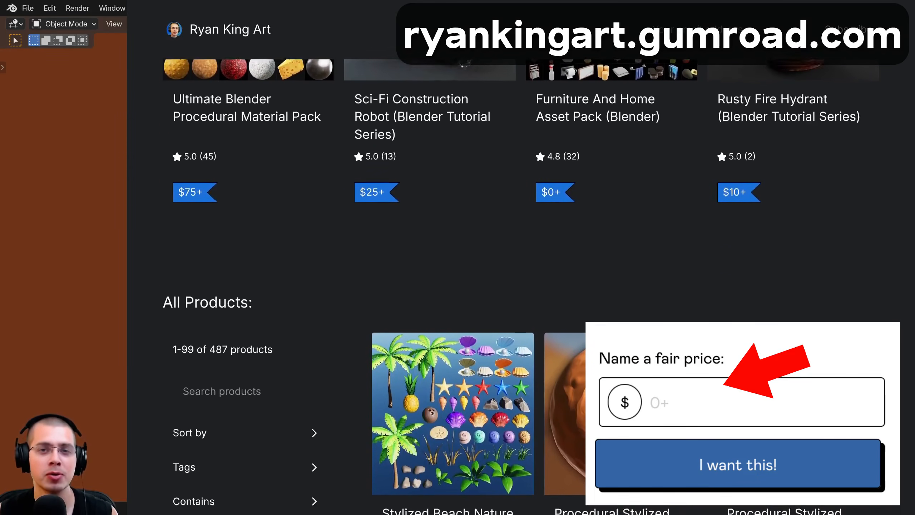
{"action": "scroll", "coordinate": [531, 282], "scroll_direction": "down", "scroll_amount": 5}
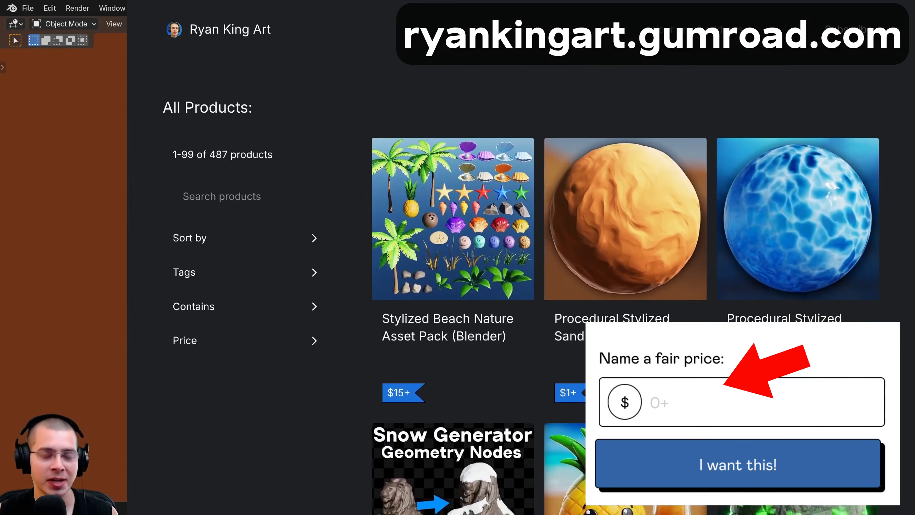
{"action": "scroll", "coordinate": [532, 282], "scroll_direction": "down", "scroll_amount": 5}
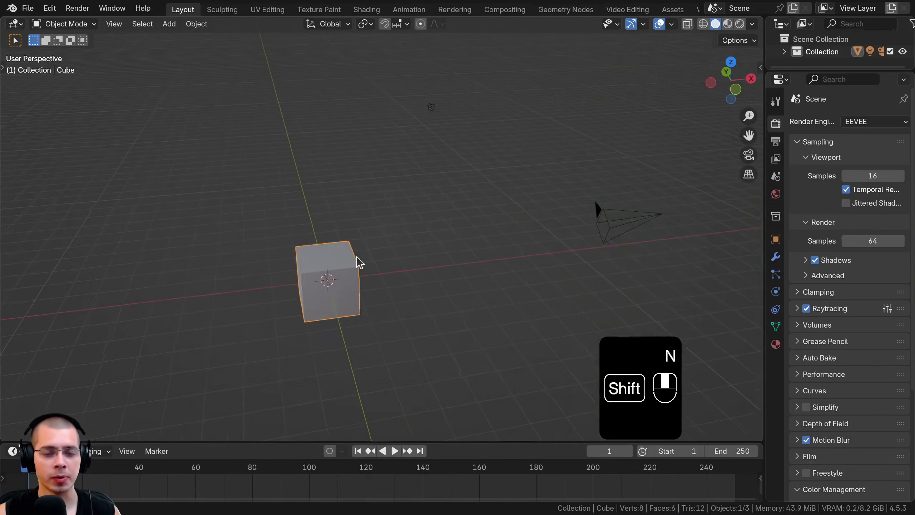
{"action": "middle_click_drag", "start_coordinate": [357, 261], "coordinate": [341, 238], "text": "shift"}
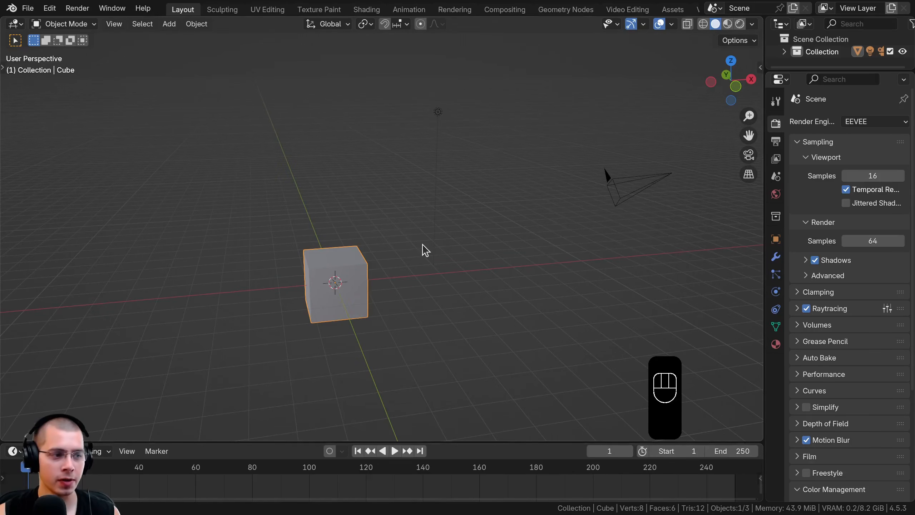
{"action": "key", "text": "g"}
{"action": "right_click", "coordinate": [478, 218]}
{"action": "key", "text": "g"}
{"action": "right_click", "coordinate": [447, 254]}
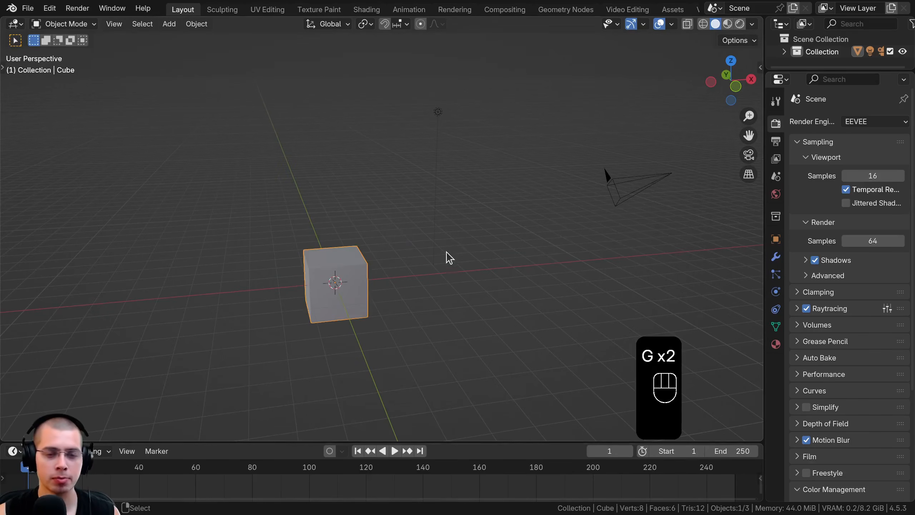
{"action": "middle_click_drag", "start_coordinate": [446, 251], "coordinate": [440, 256], "text": "shift"}
{"action": "middle_click_drag", "start_coordinate": [440, 255], "coordinate": [430, 254]}
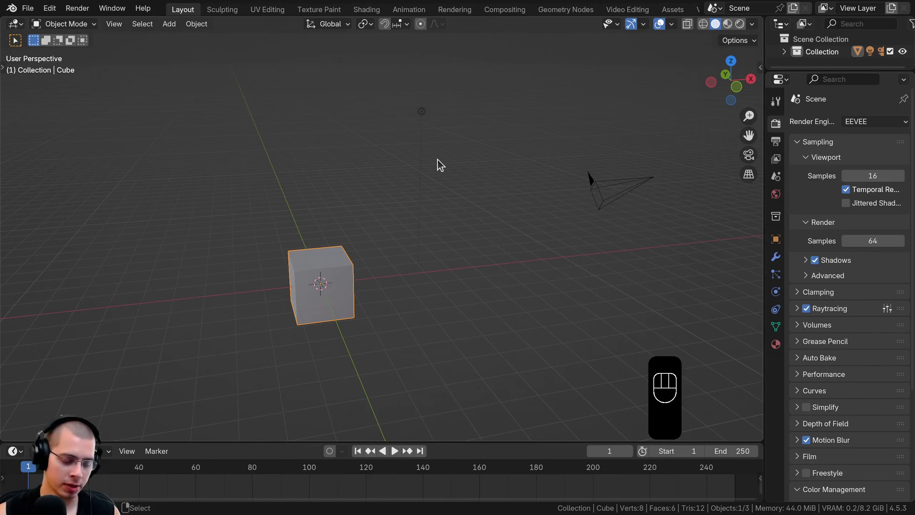
Delete the default cube, camera and light from the scene.
{"action": "key", "text": "alt+a"}
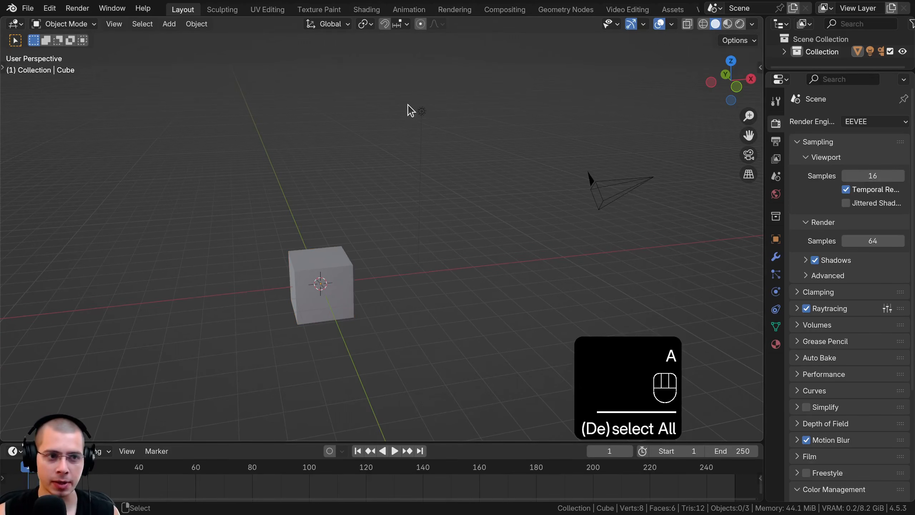
{"action": "key", "text": "a"}
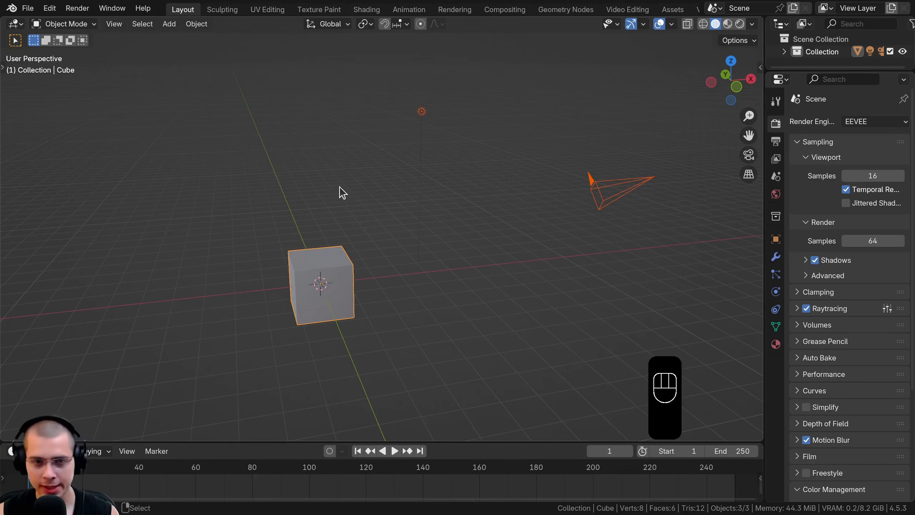
{"action": "key", "text": "Delete"}
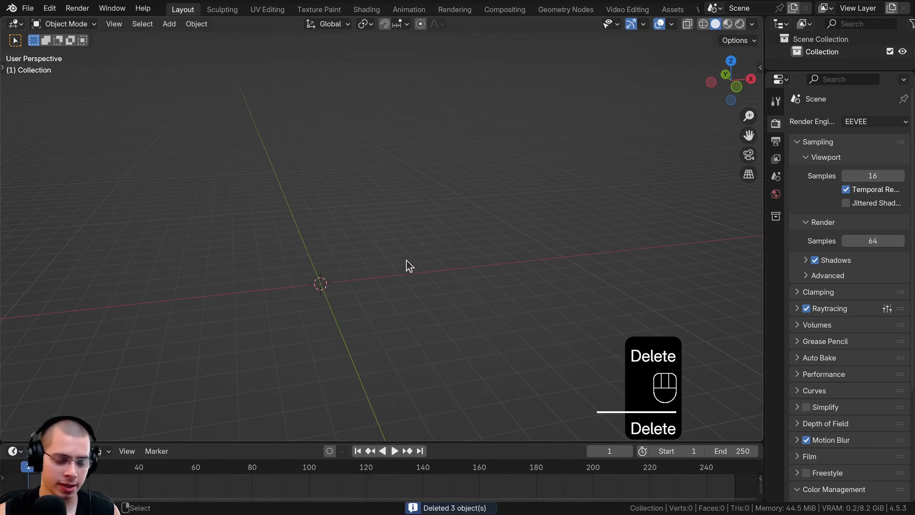
Add a UV Sphere mesh at the world origin as the pumpkin's base shape.
{"action": "middle_click_drag", "start_coordinate": [375, 223], "coordinate": [384, 216], "text": "shift"}
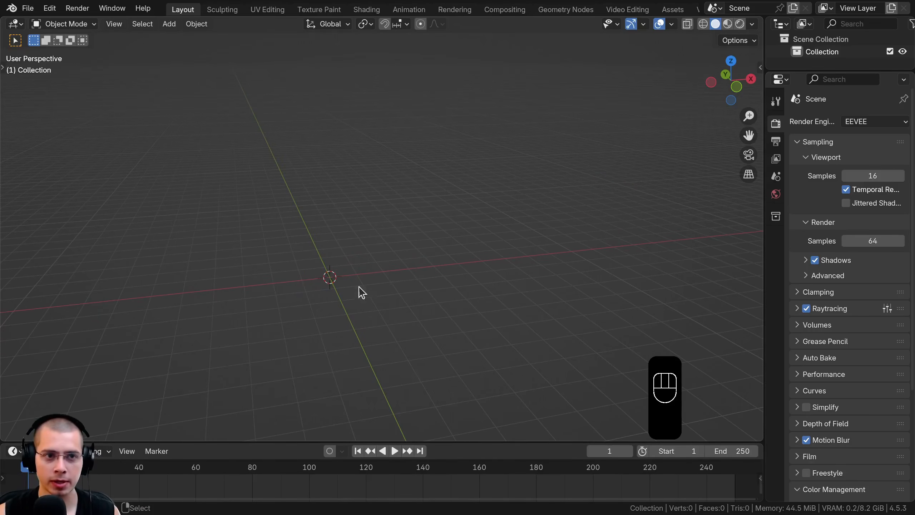
{"action": "key", "text": "shift+a"}
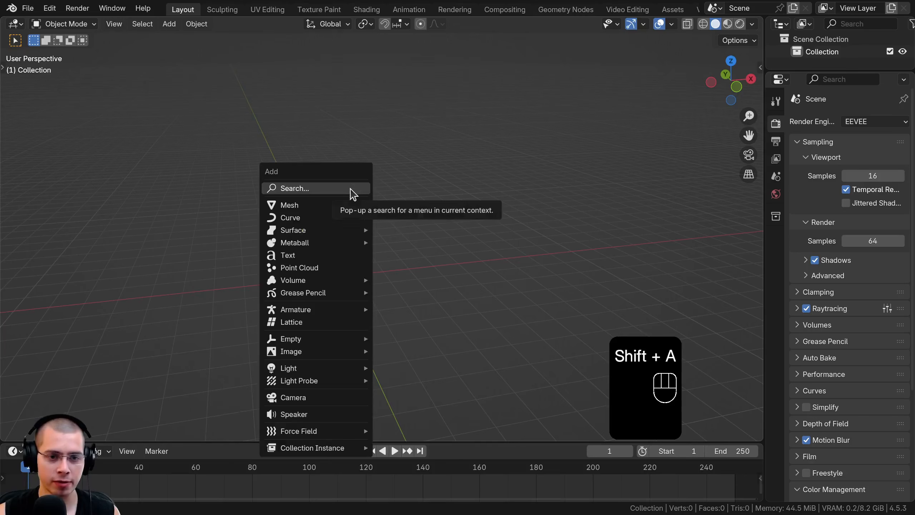
{"action": "left_click", "coordinate": [169, 24]}
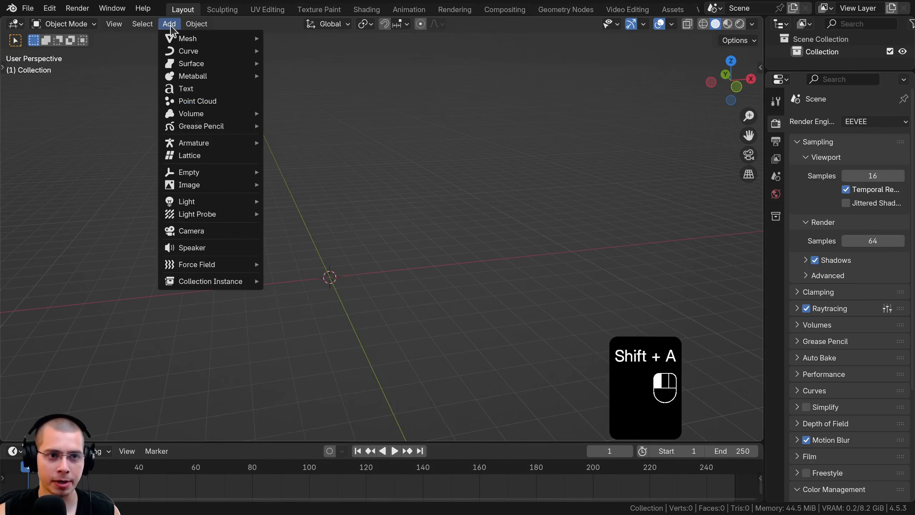
{"action": "mouse_move", "coordinate": [198, 41]}
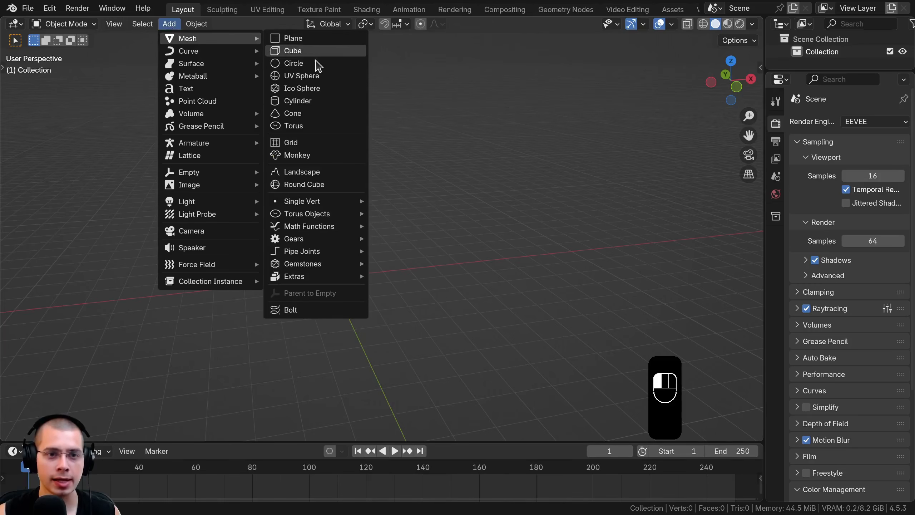
{"action": "left_click", "coordinate": [296, 76]}
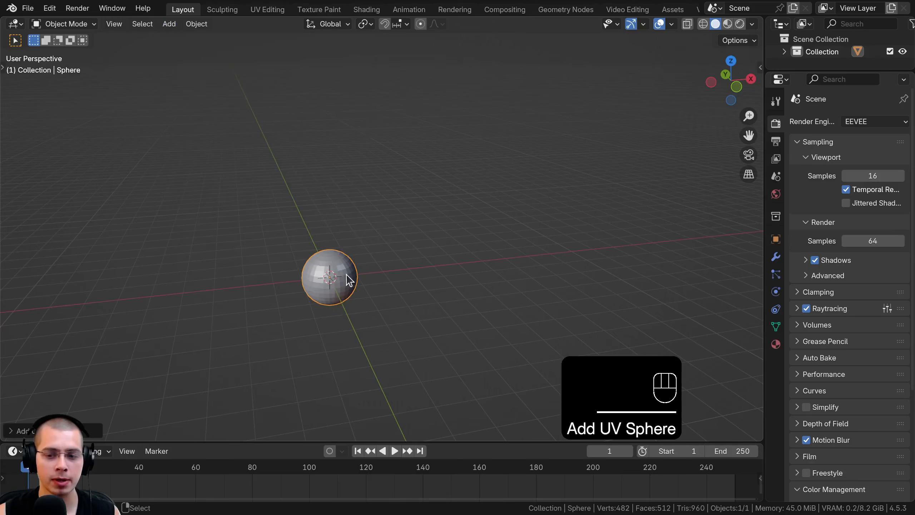
Scale the sphere down uniformly by a factor of 0.2.
{"action": "middle_click_drag", "start_coordinate": [347, 280], "coordinate": [357, 276]}
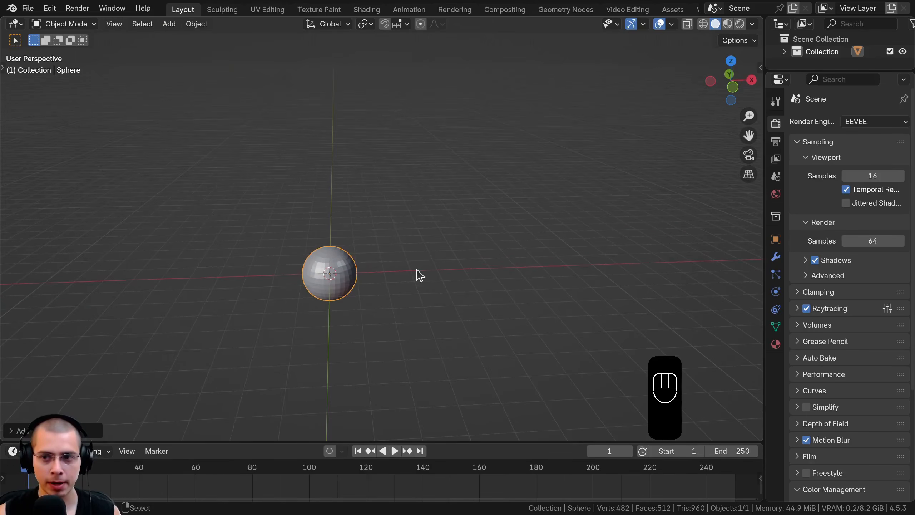
{"action": "key", "text": "KP_Decimal"}
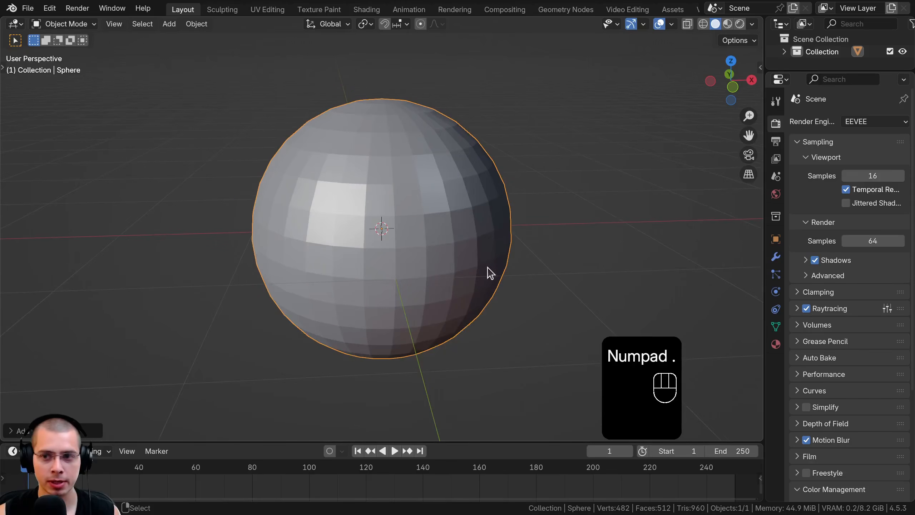
{"action": "scroll", "coordinate": [312, 101], "scroll_direction": "down", "scroll_amount": 2}
{"action": "mouse_move", "coordinate": [522, 187]}
{"action": "middle_mouse_down"}
{"action": "mouse_move", "coordinate": [490, 164]}
{"action": "mouse_move", "coordinate": [485, 284]}
{"action": "middle_mouse_up"}
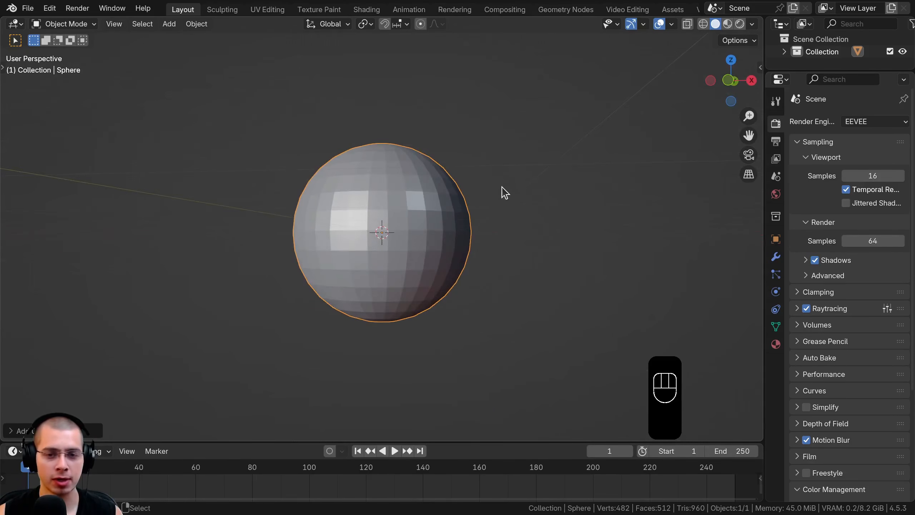
{"action": "mouse_move", "coordinate": [504, 192]}
{"action": "middle_mouse_down"}
{"action": "mouse_move", "coordinate": [510, 251]}
{"action": "mouse_move", "coordinate": [535, 257]}
{"action": "mouse_move", "coordinate": [538, 248]}
{"action": "middle_mouse_up"}
{"action": "middle_click_drag", "start_coordinate": [543, 214], "coordinate": [576, 169]}
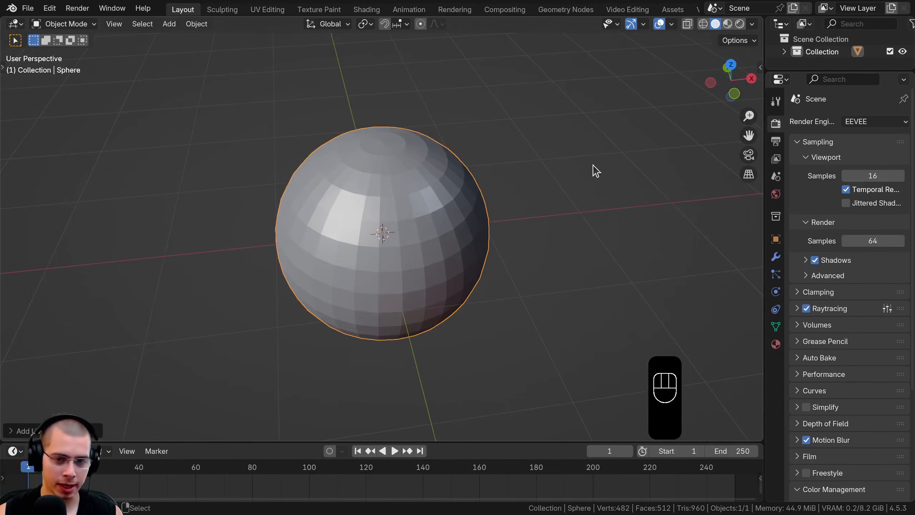
{"action": "key", "text": "s"}
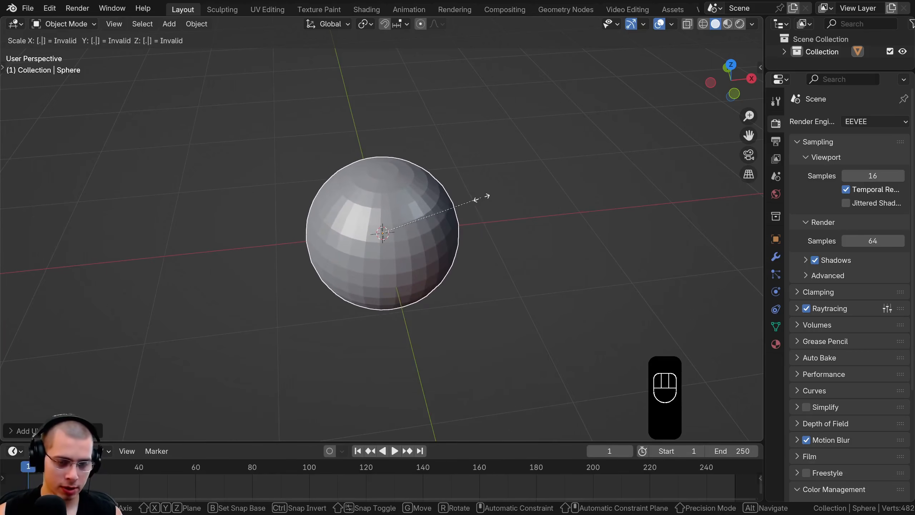
{"action": "type", "text": ".2"}
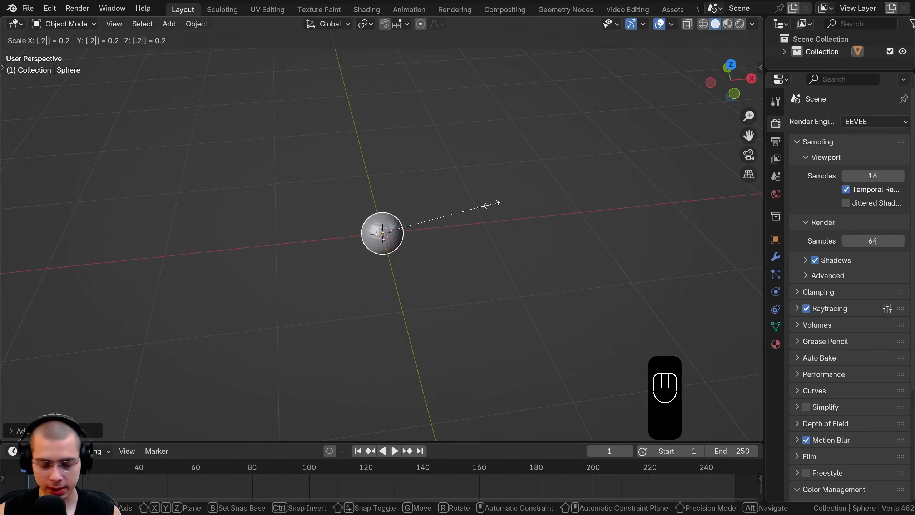
{"action": "left_click", "coordinate": [492, 204]}
Apply the Scale transform to the resized sphere.
{"action": "scroll", "coordinate": [497, 206], "scroll_direction": "up", "scroll_amount": 6}
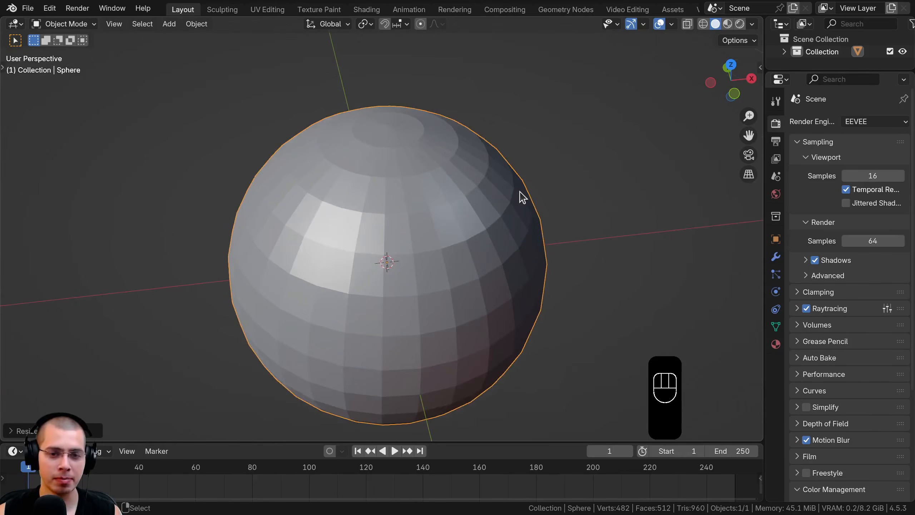
{"action": "scroll", "coordinate": [516, 193], "scroll_direction": "down", "scroll_amount": 1}
{"action": "middle_click_drag", "start_coordinate": [508, 182], "coordinate": [508, 179]}
{"action": "scroll", "coordinate": [329, 227], "scroll_direction": "down", "scroll_amount": 3}
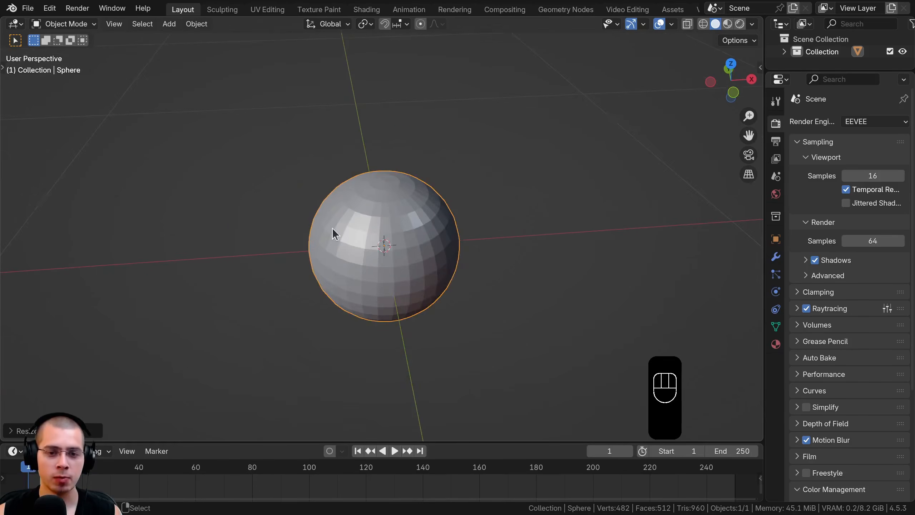
{"action": "scroll", "coordinate": [350, 224], "scroll_direction": "up", "scroll_amount": 3}
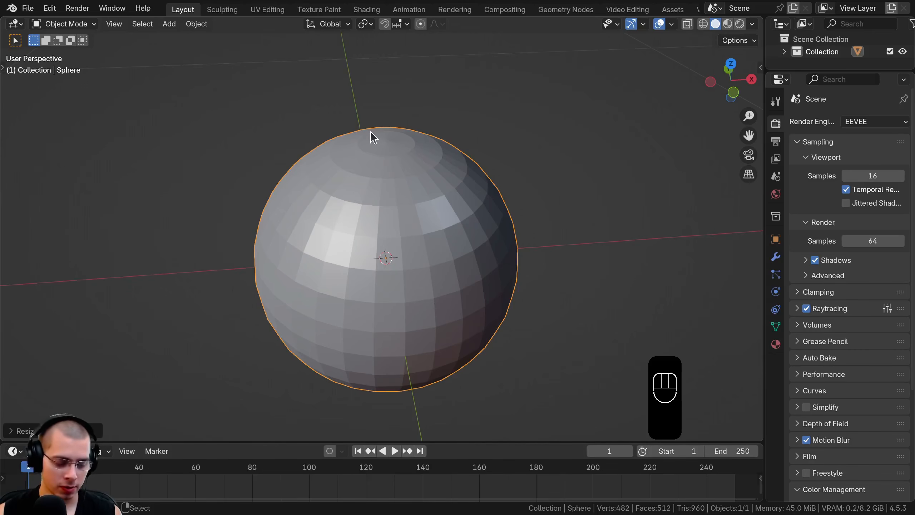
{"action": "key", "text": "ctrl+a"}
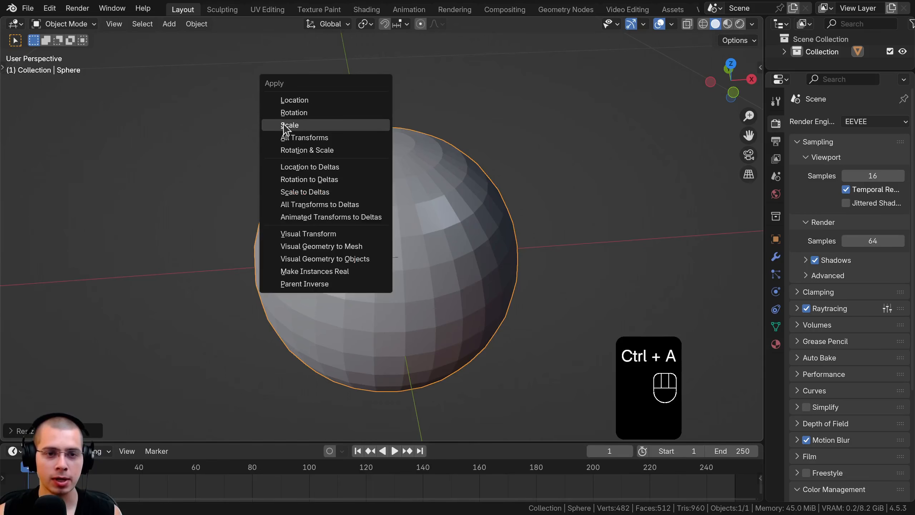
{"action": "left_click", "coordinate": [301, 129]}
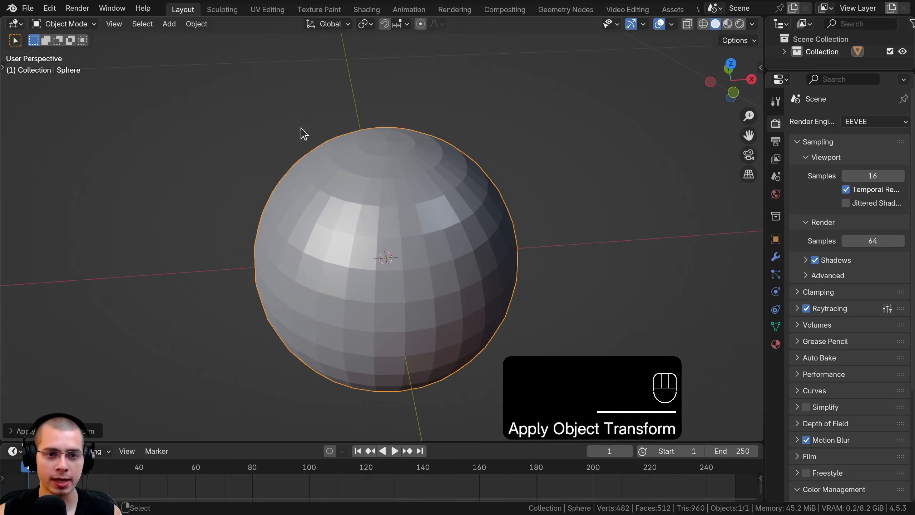
{"action": "left_click_drag", "start_coordinate": [233, 236], "coordinate": [251, 331]}
{"action": "left_click", "coordinate": [429, 169]}
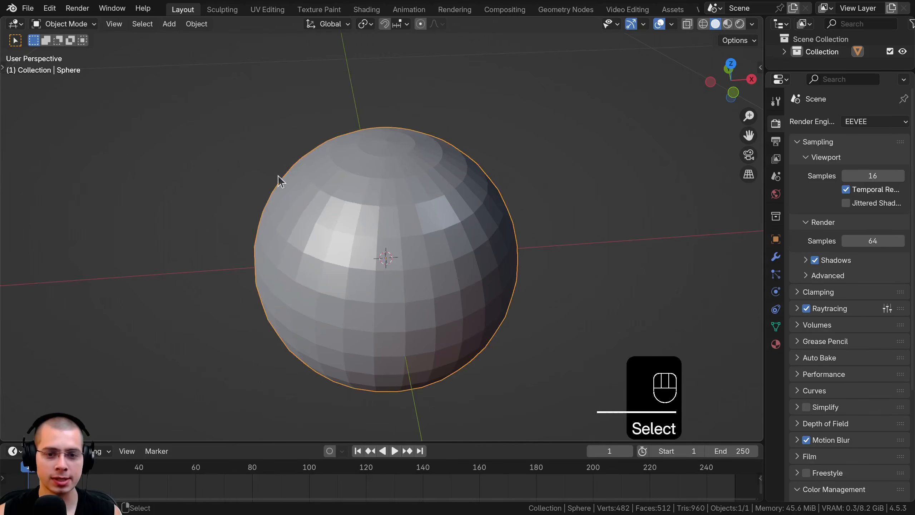
{"action": "middle_click_drag", "start_coordinate": [421, 196], "coordinate": [445, 181]}
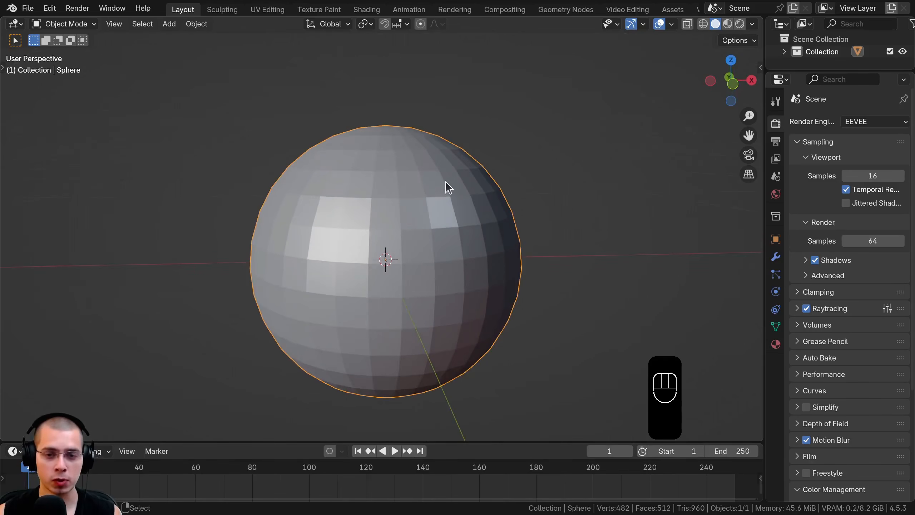
{"action": "middle_click_drag", "start_coordinate": [387, 268], "coordinate": [393, 237]}
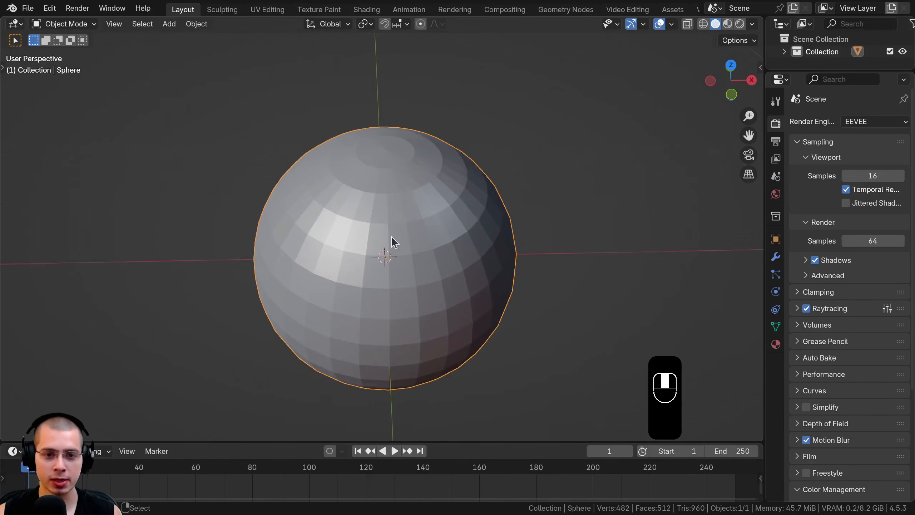
{"action": "middle_click_drag", "start_coordinate": [379, 205], "coordinate": [338, 336]}
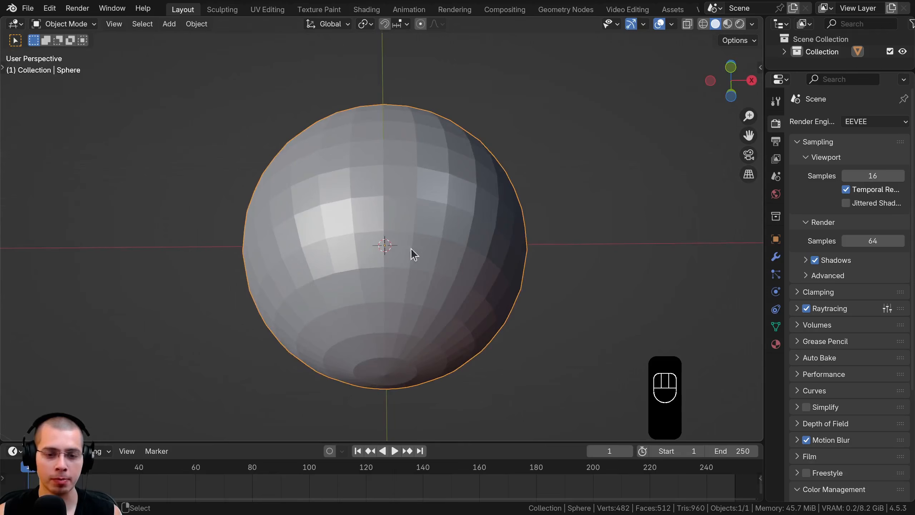
{"action": "middle_click_drag", "start_coordinate": [411, 248], "coordinate": [392, 206]}
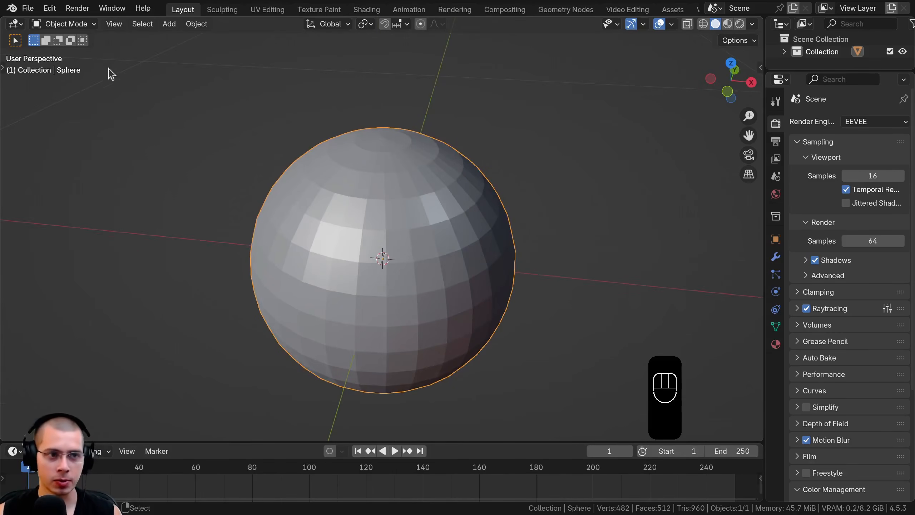
Enter Edit Mode on the sphere and select its entire mesh.
{"action": "left_click", "coordinate": [66, 24]}
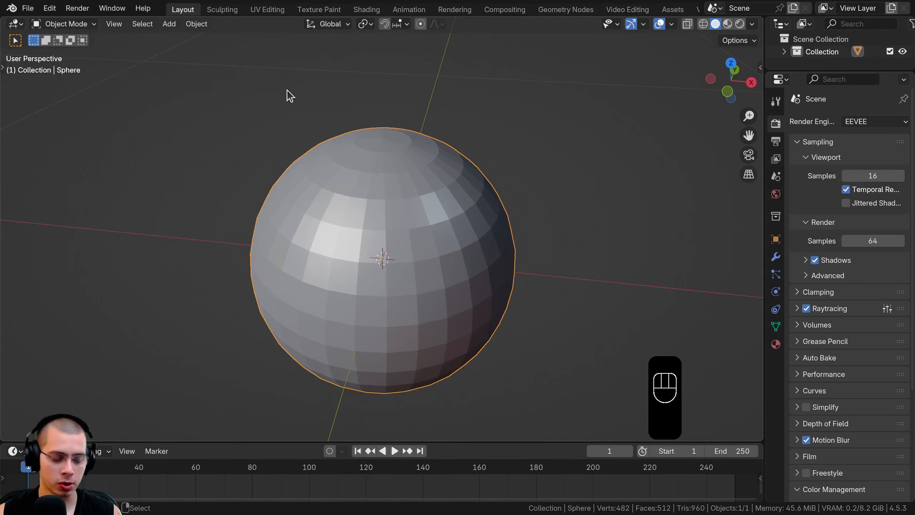
{"action": "key", "text": "Tab"}
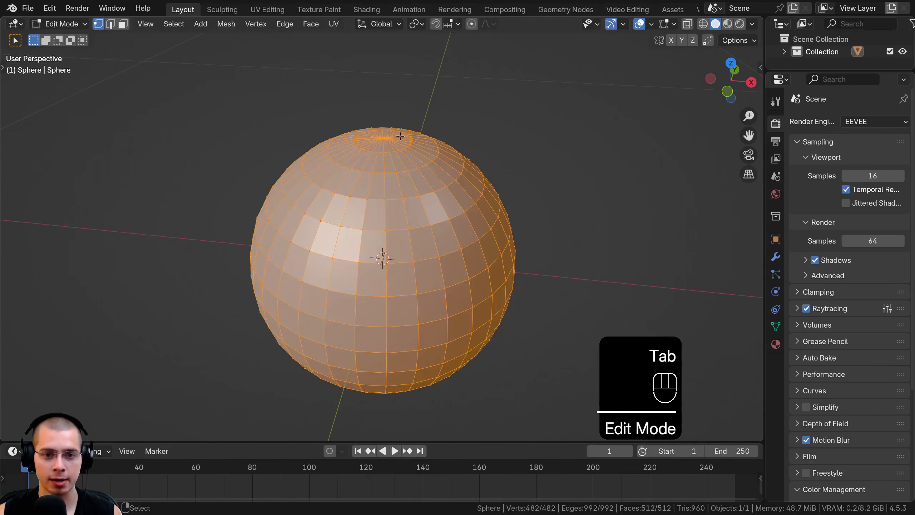
{"action": "middle_click_drag", "start_coordinate": [401, 135], "coordinate": [474, 100]}
{"action": "scroll", "coordinate": [394, 162], "scroll_direction": "up", "scroll_amount": 2}
{"action": "key", "text": "a"}
{"action": "key", "text": "a"}
{"action": "key", "text": "a"}
{"action": "key", "text": "a"}
{"action": "key", "text": "a"}
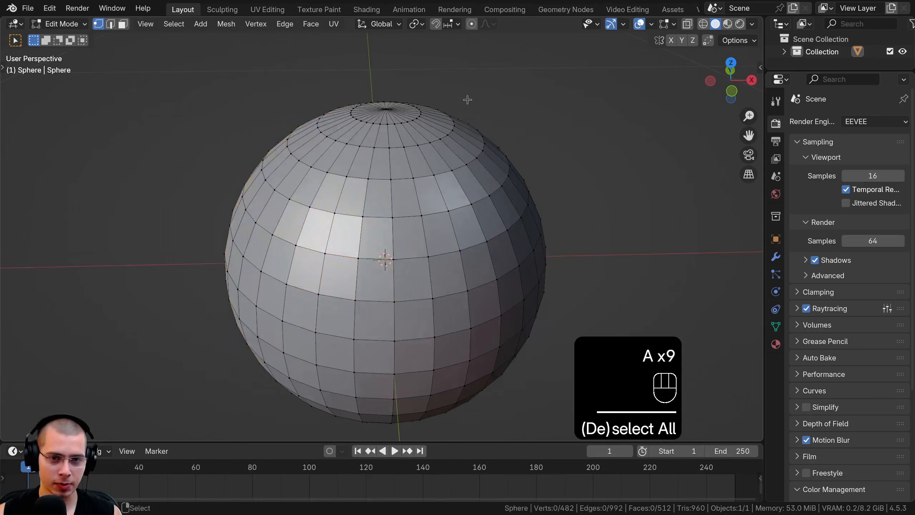
{"action": "key", "text": "a"}
{"action": "key", "text": "a"}
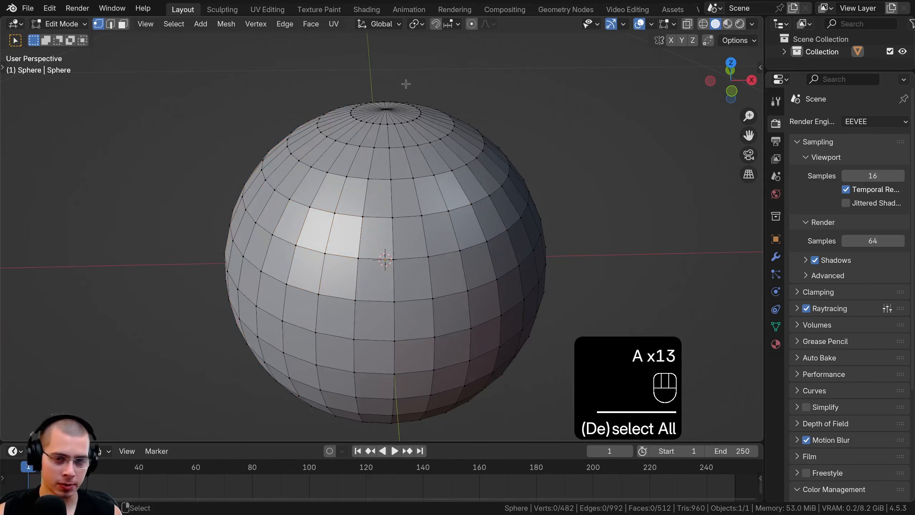
{"action": "key", "text": "a"}
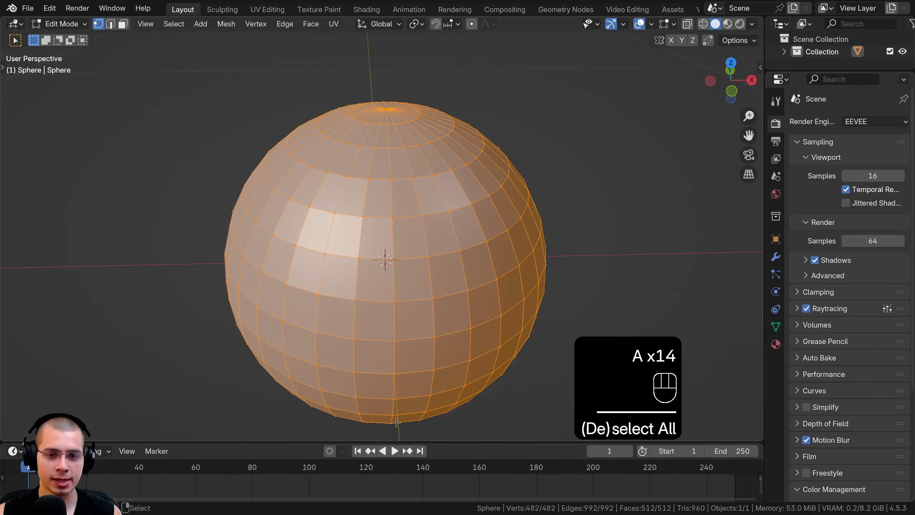
Flatten the whole sphere mesh by scaling it along the Z axis to about 0.88.
{"action": "middle_click_drag", "start_coordinate": [406, 411], "coordinate": [416, 328]}
{"action": "scroll", "coordinate": [416, 328], "scroll_direction": "down", "scroll_amount": 1}
{"action": "scroll", "coordinate": [476, 193], "scroll_direction": "down", "scroll_amount": 2}
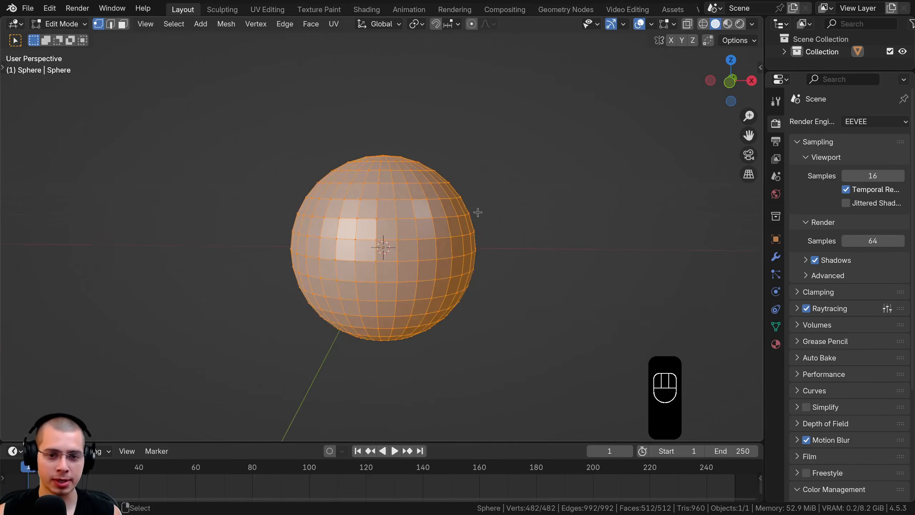
{"action": "key", "text": "s"}
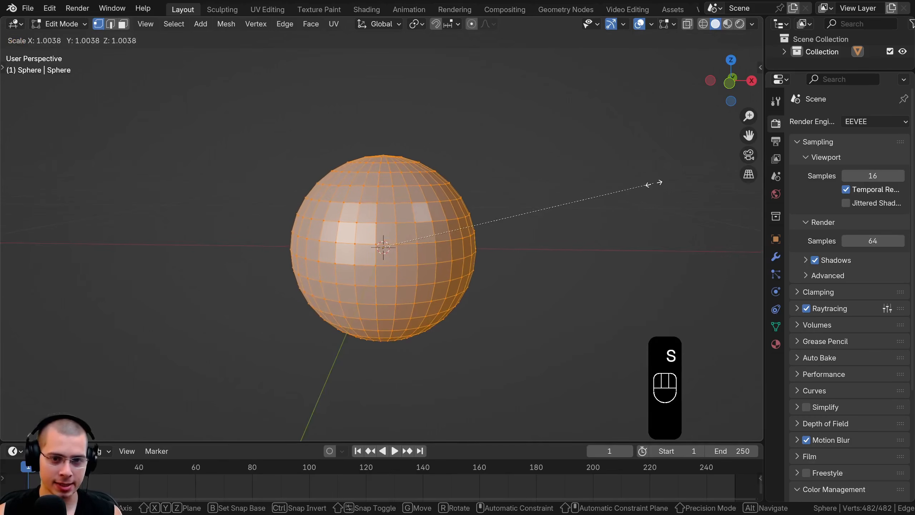
{"action": "key", "text": "z"}
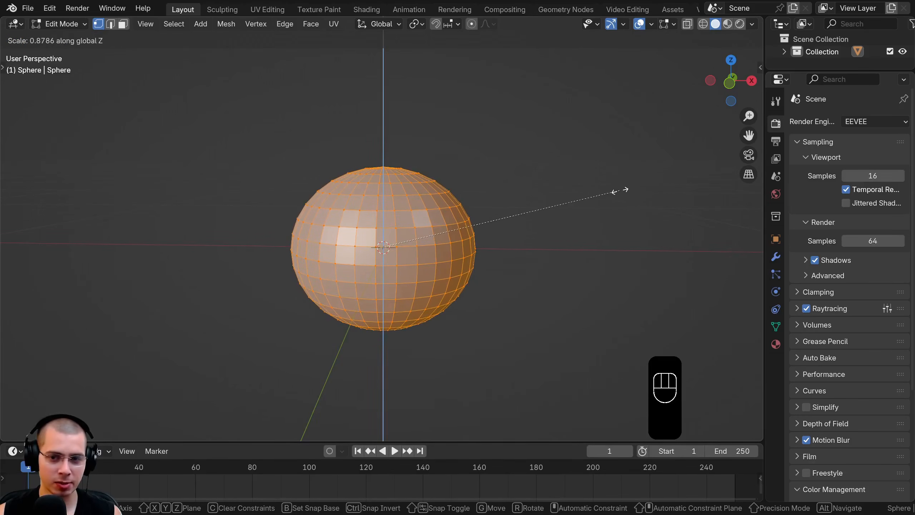
{"action": "left_click", "coordinate": [615, 190]}
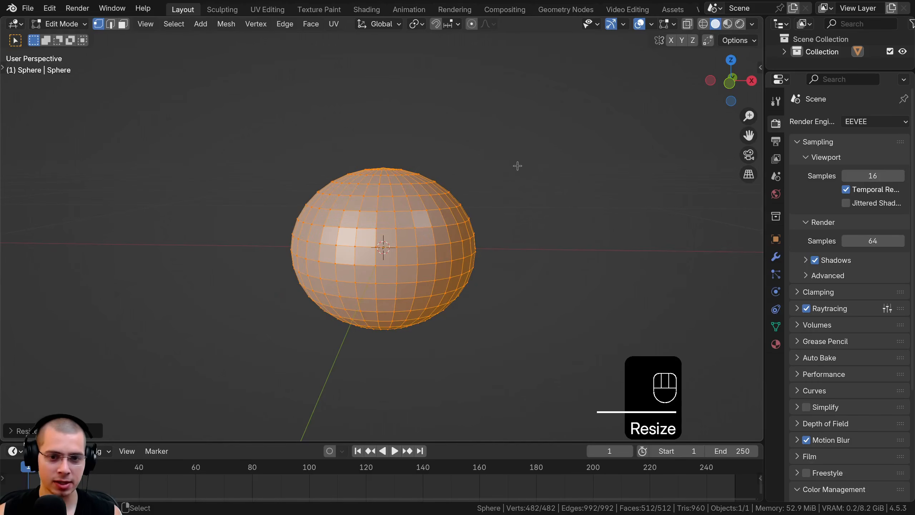
Select only the two pole vertices at the very top and bottom of the flattened sphere.
{"action": "middle_click_drag", "start_coordinate": [517, 165], "coordinate": [529, 217]}
{"action": "scroll", "coordinate": [368, 197], "scroll_direction": "up", "scroll_amount": 4}
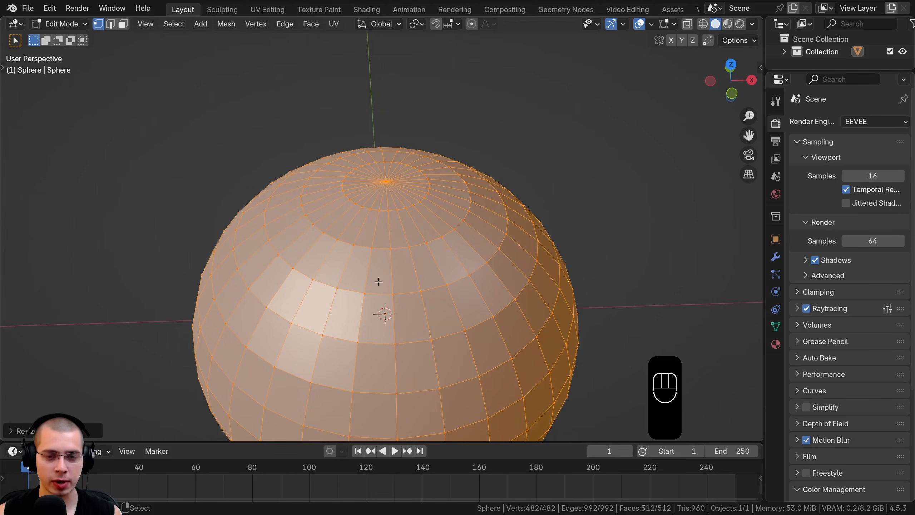
{"action": "scroll", "coordinate": [387, 308], "scroll_direction": "down", "scroll_amount": 3}
{"action": "middle_click_drag", "start_coordinate": [388, 308], "coordinate": [380, 358]}
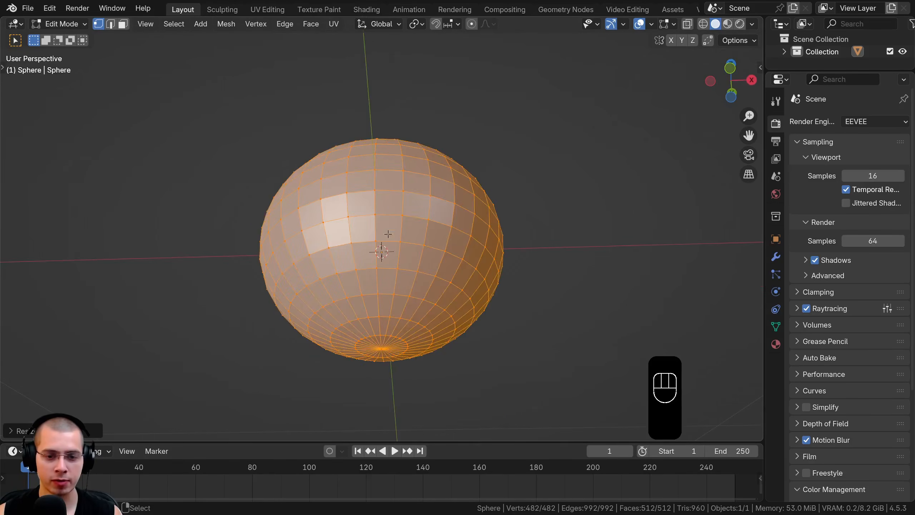
{"action": "middle_click_drag", "start_coordinate": [388, 234], "coordinate": [419, 157]}
{"action": "scroll", "coordinate": [419, 158], "scroll_direction": "up", "scroll_amount": 4}
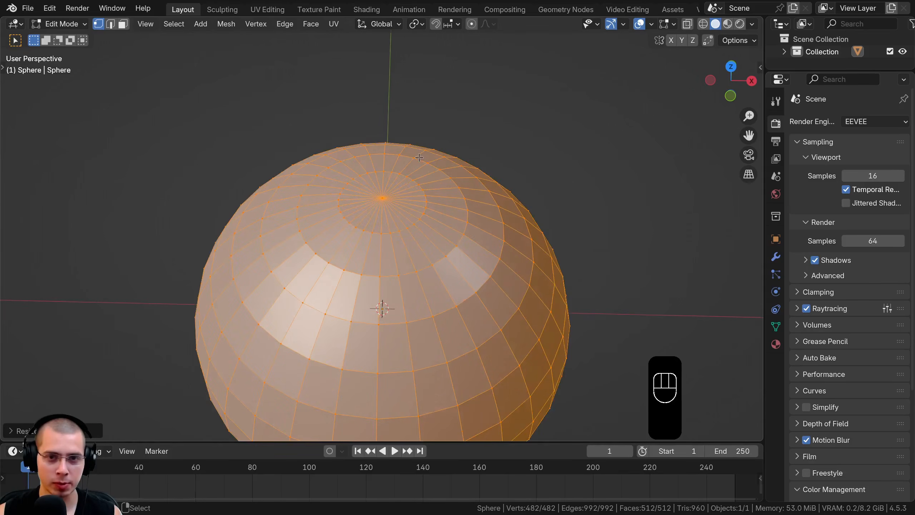
{"action": "scroll", "coordinate": [419, 157], "scroll_direction": "up", "scroll_amount": 1}
{"action": "left_click", "coordinate": [382, 190]}
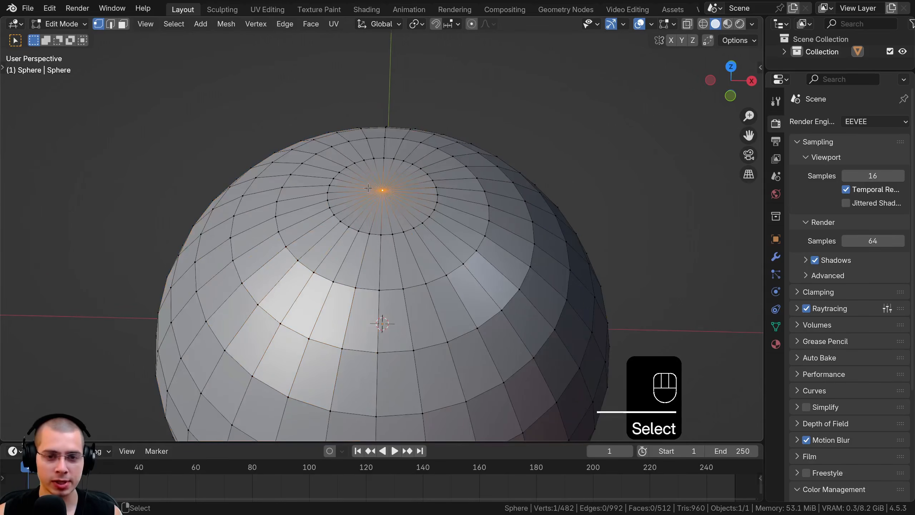
{"action": "scroll", "coordinate": [439, 315], "scroll_direction": "down", "scroll_amount": 2}
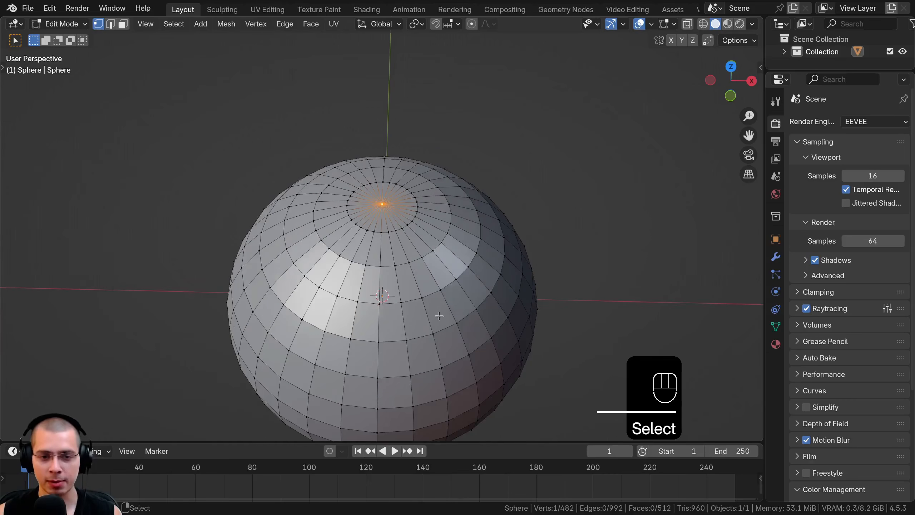
{"action": "middle_click_drag", "start_coordinate": [435, 340], "coordinate": [418, 165]}
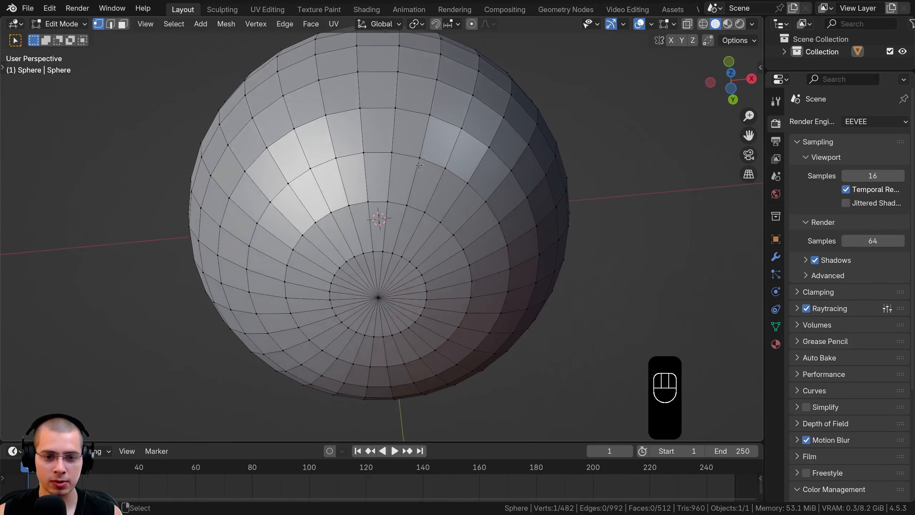
{"action": "left_click", "coordinate": [378, 297], "text": "shift"}
{"action": "scroll", "coordinate": [368, 173], "scroll_direction": "down", "scroll_amount": 3}
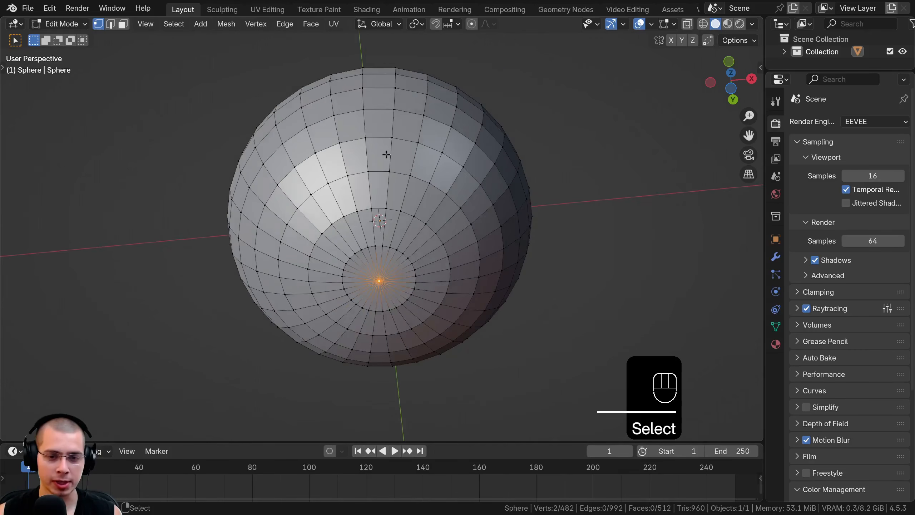
{"action": "middle_click_drag", "start_coordinate": [368, 172], "coordinate": [406, 317]}
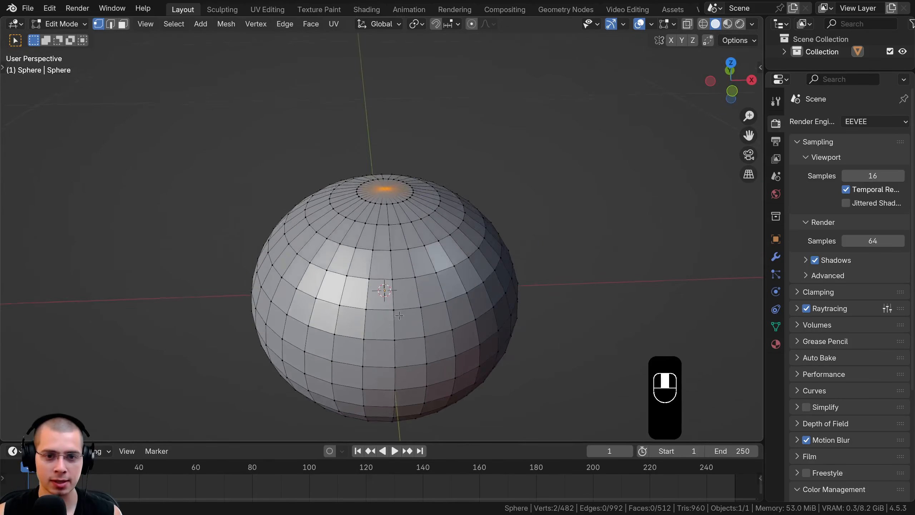
Enable Proportional Editing and scale the two pole vertices along Z to about 0.62 with a proportional size of about 0.14.
{"action": "key", "text": "s"}
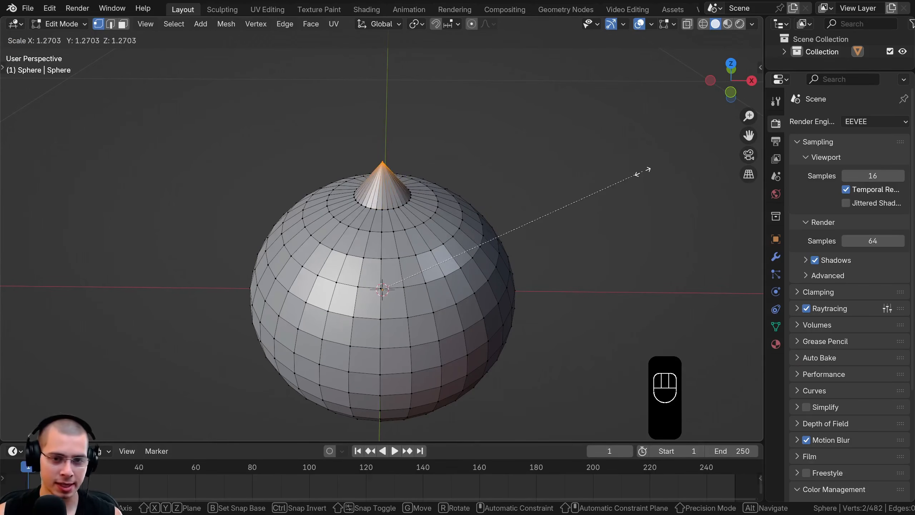
{"action": "right_click", "coordinate": [654, 165]}
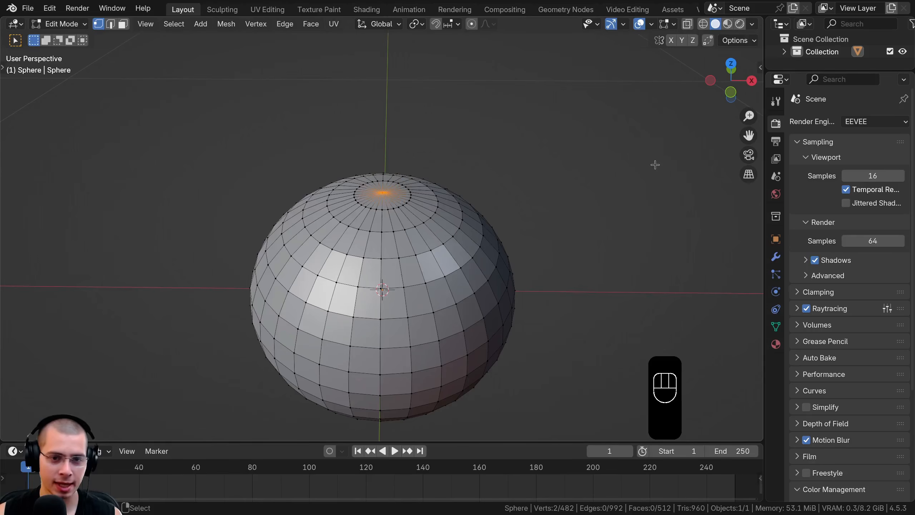
{"action": "left_click", "coordinate": [470, 28]}
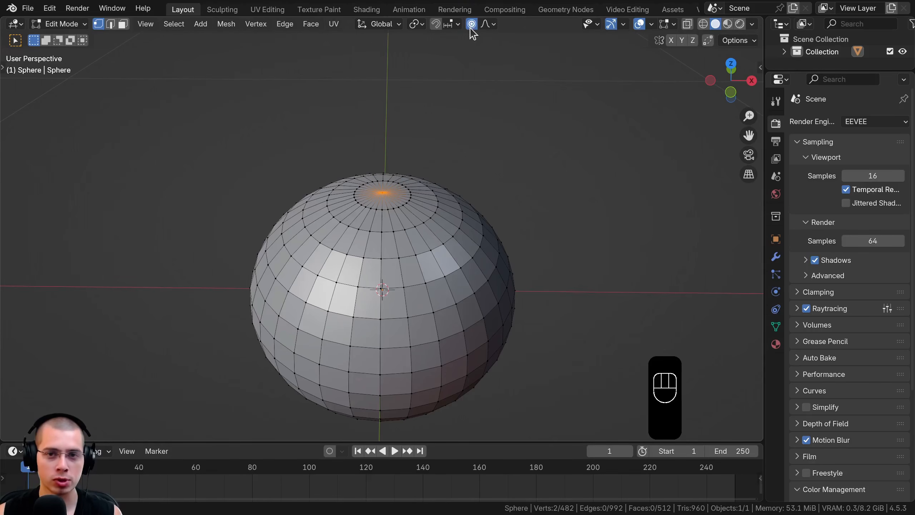
{"action": "middle_click_drag", "start_coordinate": [479, 122], "coordinate": [494, 138], "text": "shift"}
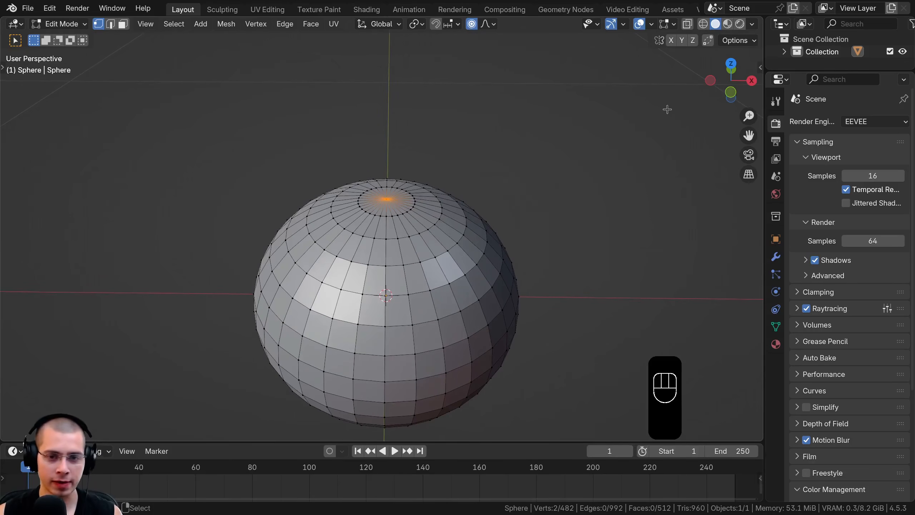
{"action": "key", "text": "s"}
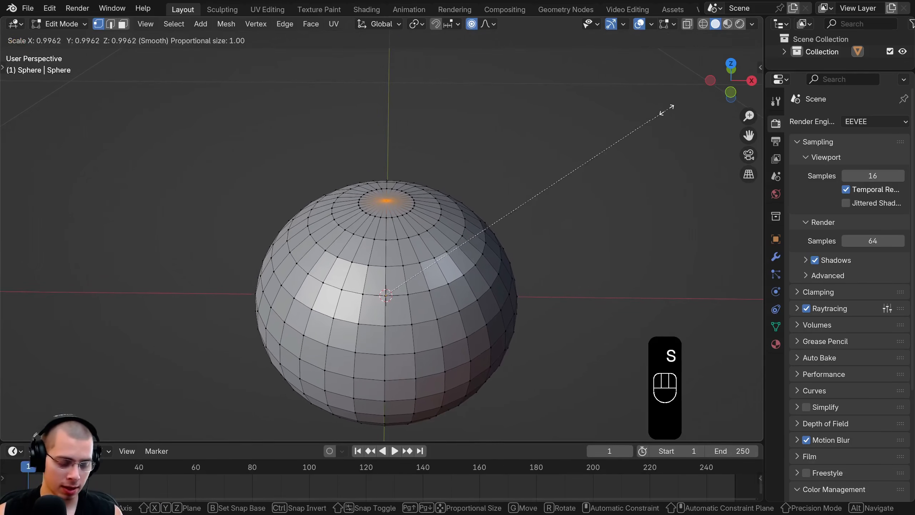
{"action": "key", "text": "z"}
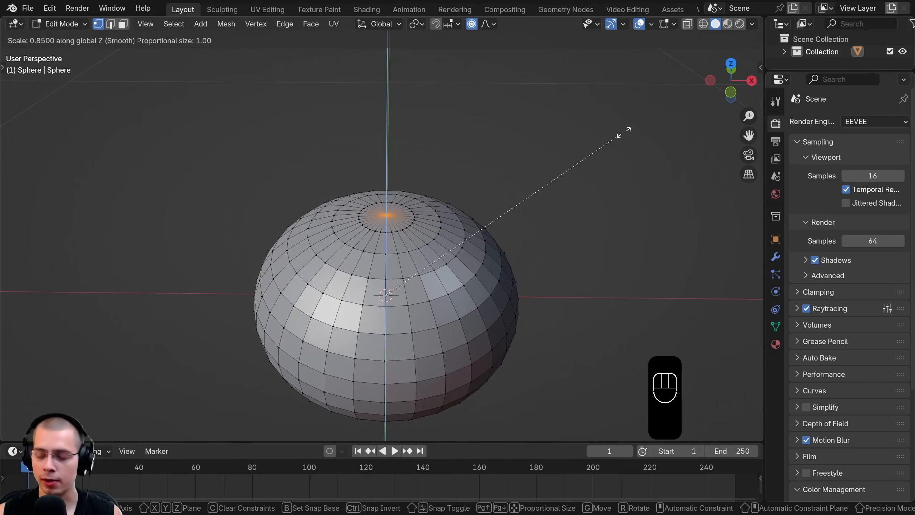
{"action": "scroll", "coordinate": [624, 132], "scroll_direction": "up", "scroll_amount": 14}
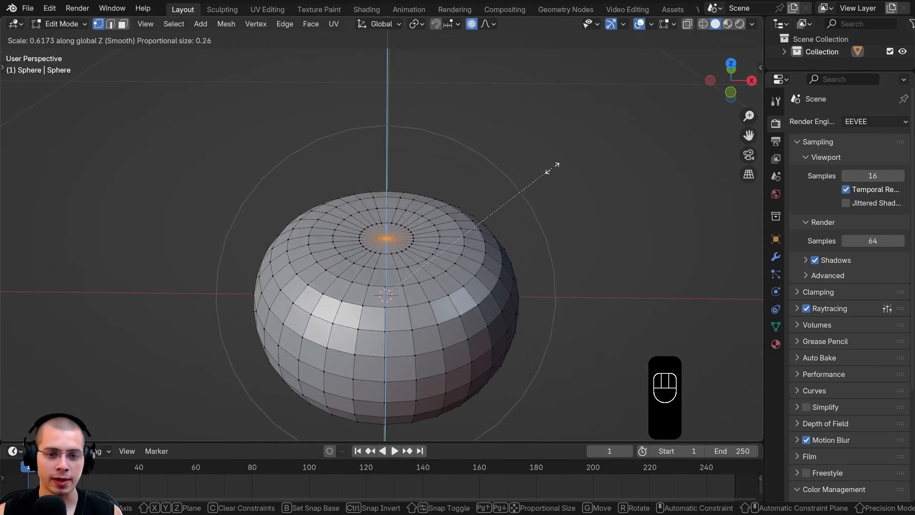
{"action": "scroll", "coordinate": [552, 169], "scroll_direction": "up", "scroll_amount": 2}
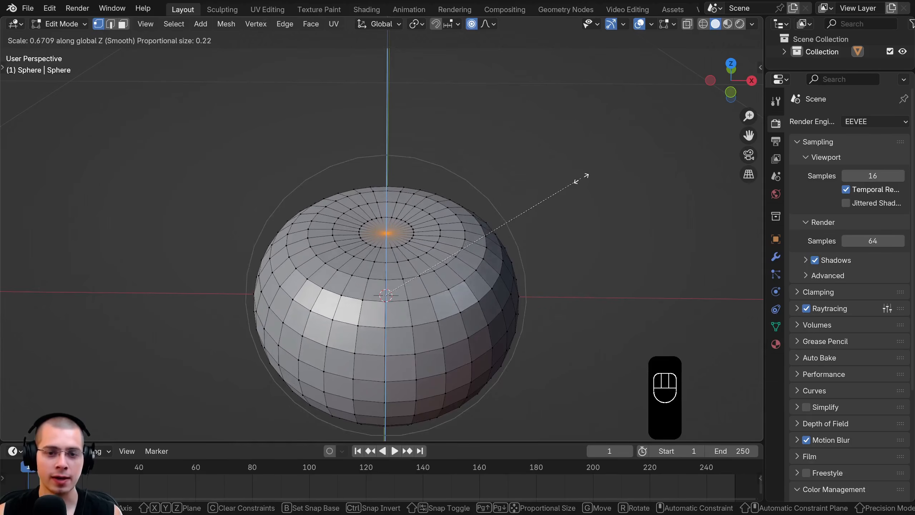
{"action": "scroll", "coordinate": [576, 181], "scroll_direction": "up", "scroll_amount": 2}
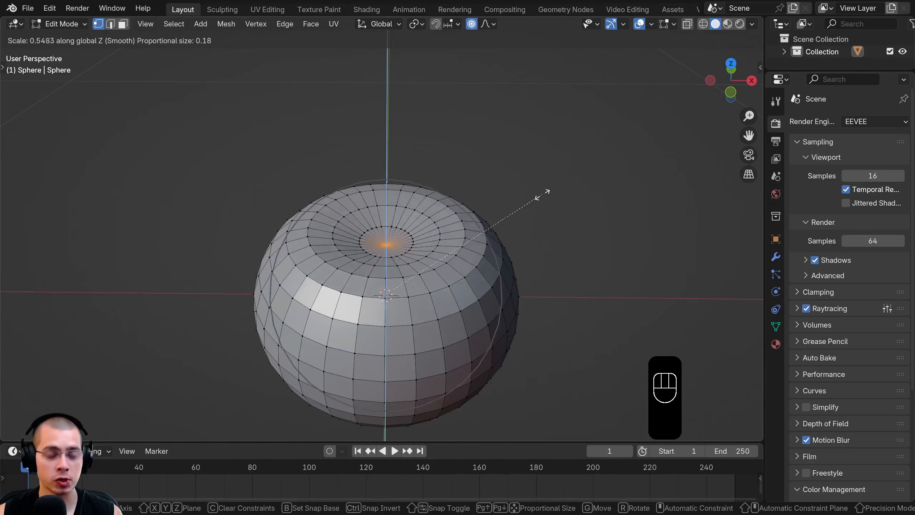
{"action": "scroll", "coordinate": [530, 195], "scroll_direction": "up", "scroll_amount": 3}
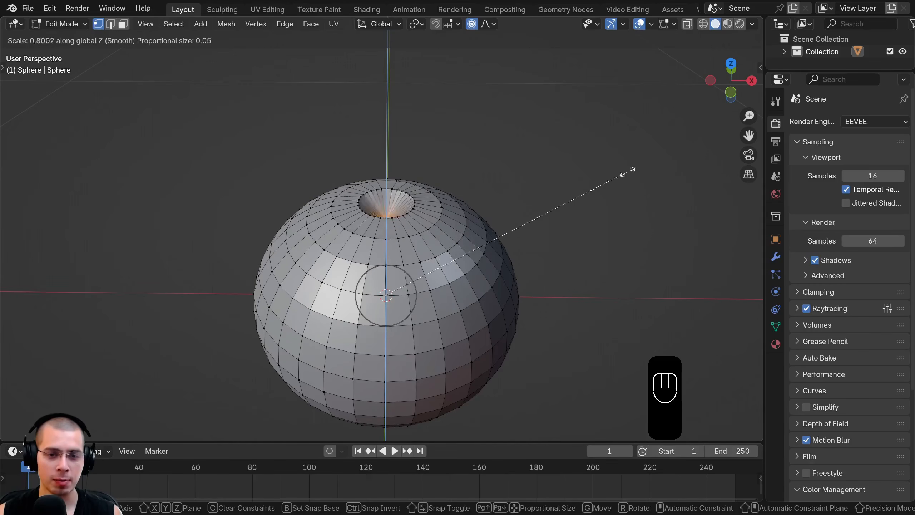
{"action": "scroll", "coordinate": [651, 189], "scroll_direction": "down", "scroll_amount": 9}
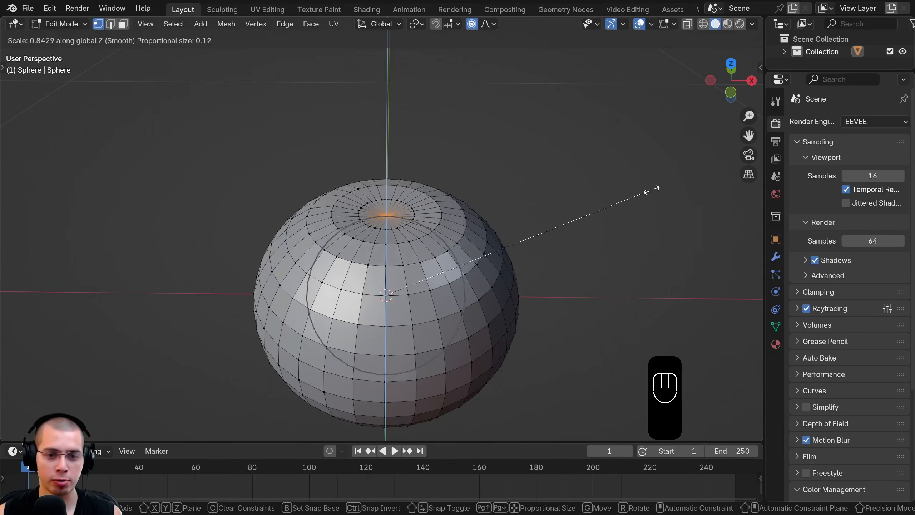
{"action": "scroll", "coordinate": [652, 190], "scroll_direction": "down", "scroll_amount": 4}
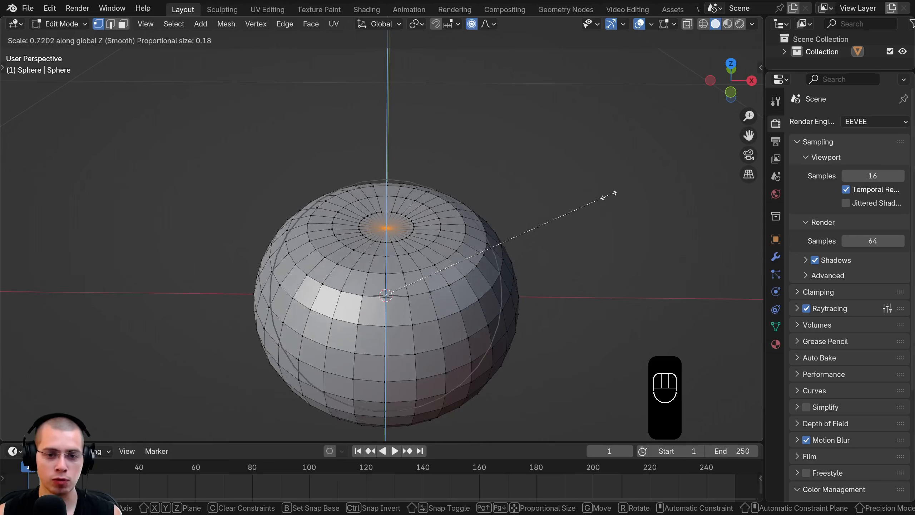
{"action": "scroll", "coordinate": [608, 194], "scroll_direction": "up", "scroll_amount": 2}
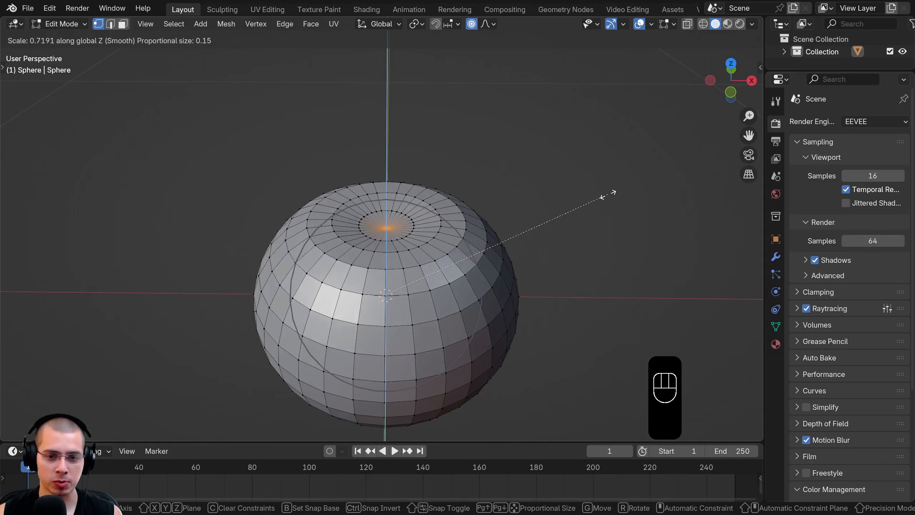
{"action": "scroll", "coordinate": [578, 194], "scroll_direction": "up", "scroll_amount": 2}
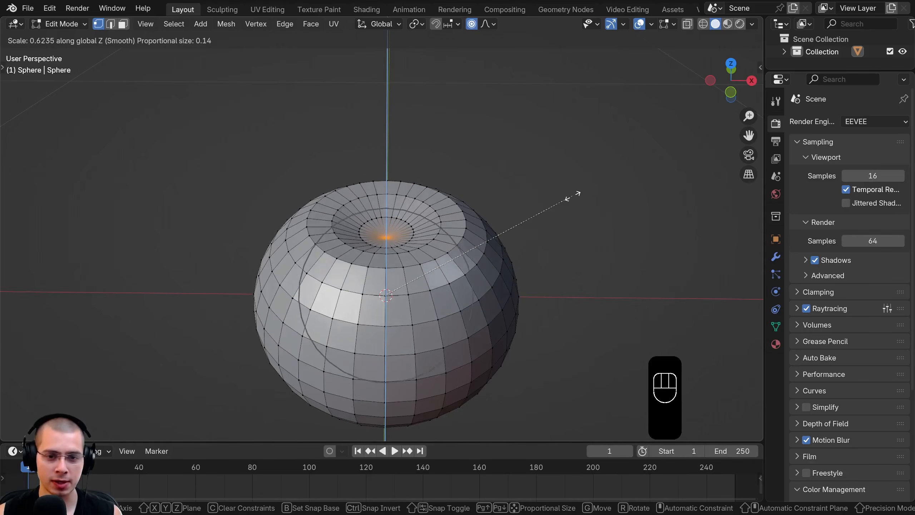
{"action": "left_click", "coordinate": [564, 196]}
Rescale the two pole vertices along Z with a smaller proportional size of about 0.11.
{"action": "scroll", "coordinate": [540, 217], "scroll_direction": "down", "scroll_amount": 3}
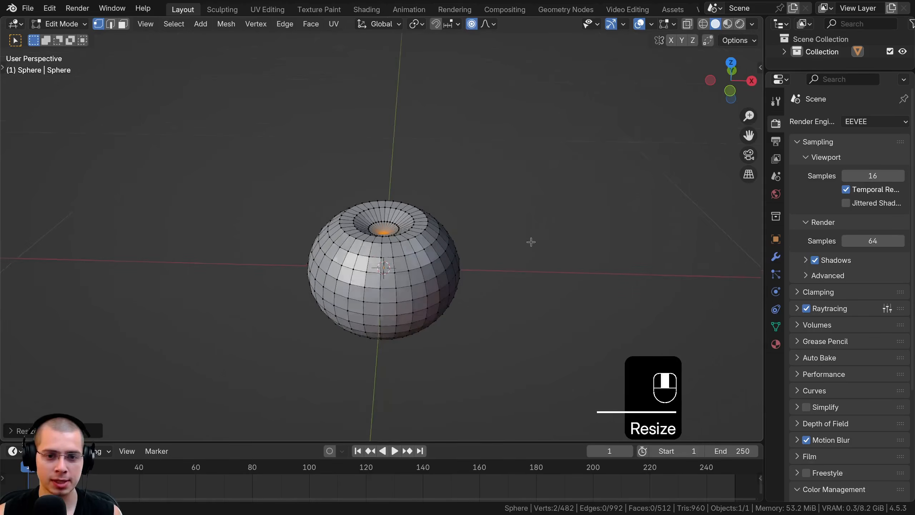
{"action": "middle_click_drag", "start_coordinate": [530, 241], "coordinate": [539, 119]}
{"action": "middle_click_drag", "start_coordinate": [535, 158], "coordinate": [593, 137]}
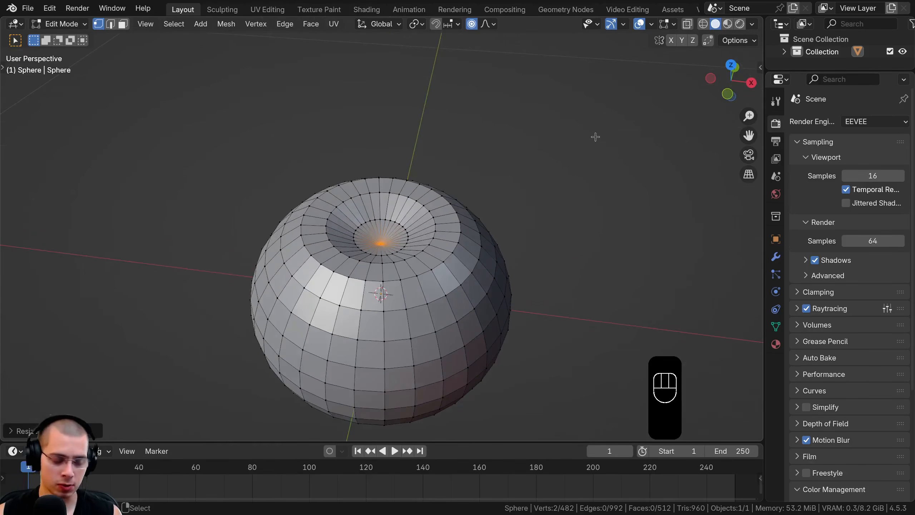
{"action": "key", "text": "s"}
{"action": "key", "text": "z"}
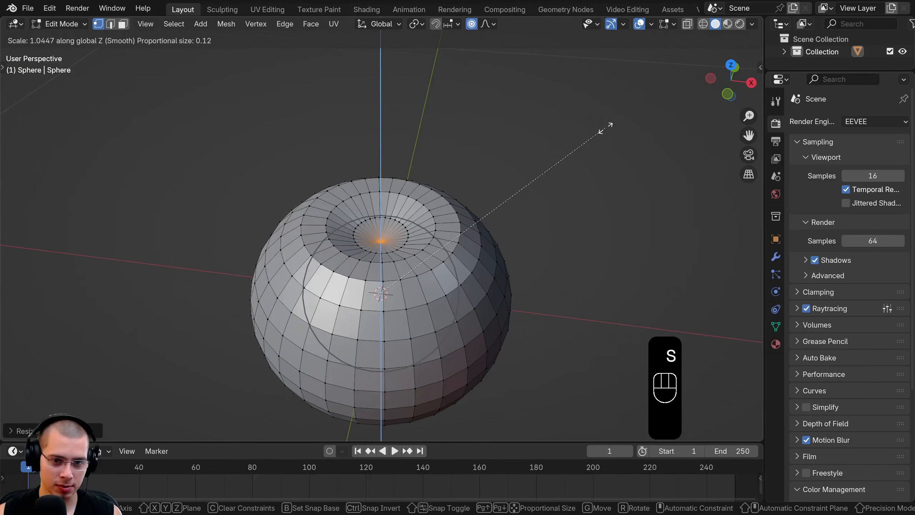
{"action": "scroll", "coordinate": [616, 124], "scroll_direction": "up", "scroll_amount": 1}
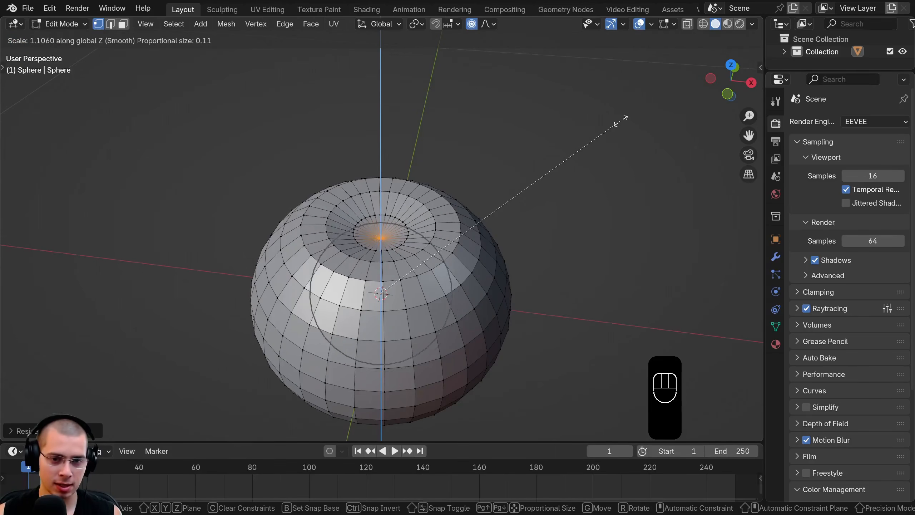
{"action": "left_click", "coordinate": [611, 128]}
Select the horizontal edge loop around the rim of the top dent and lower it about 0.0086 m along Z.
{"action": "middle_click_drag", "start_coordinate": [494, 293], "coordinate": [466, 269]}
{"action": "scroll", "coordinate": [385, 266], "scroll_direction": "up", "scroll_amount": 2}
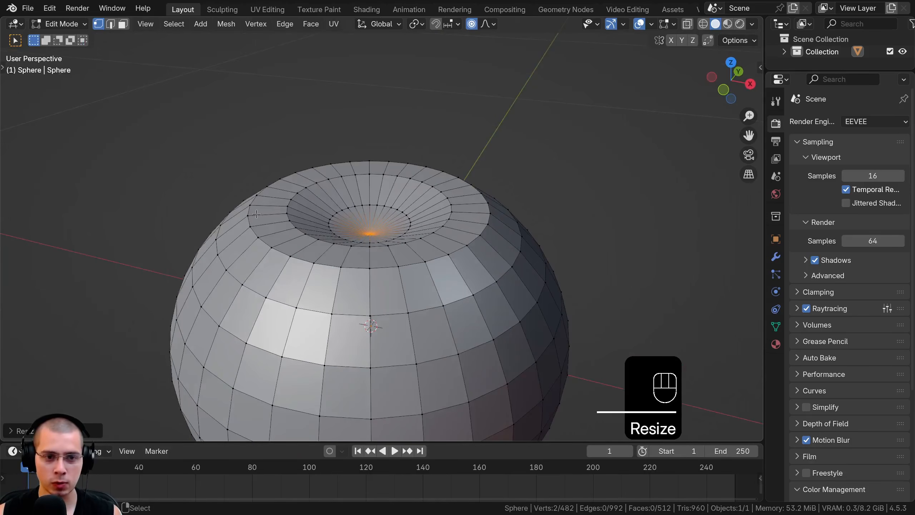
{"action": "left_click", "coordinate": [385, 266], "text": "alt"}
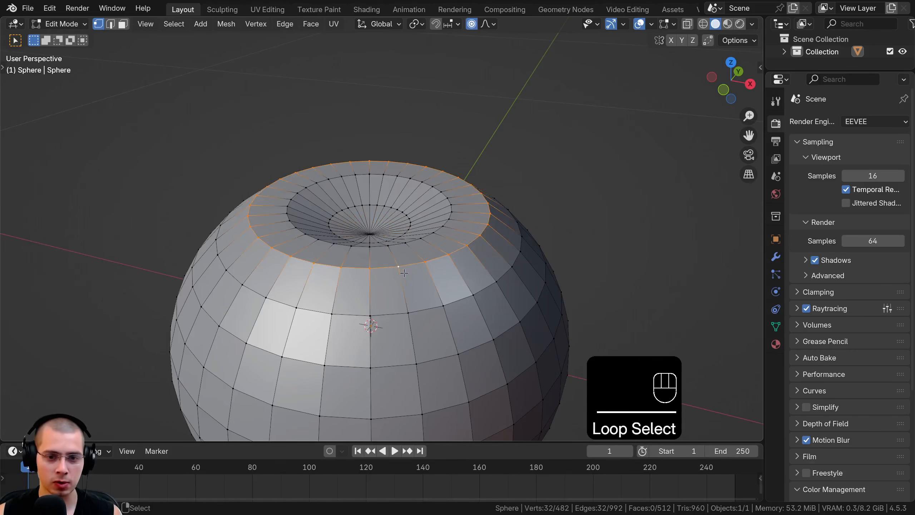
{"action": "right_click", "coordinate": [400, 276], "text": "alt"}
{"action": "right_click", "coordinate": [409, 263], "text": "alt"}
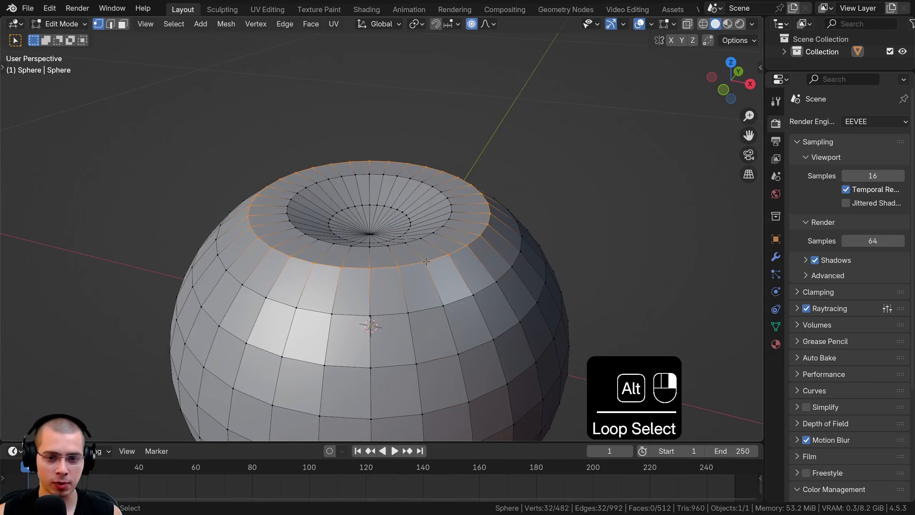
{"action": "right_click", "coordinate": [426, 263], "text": "alt"}
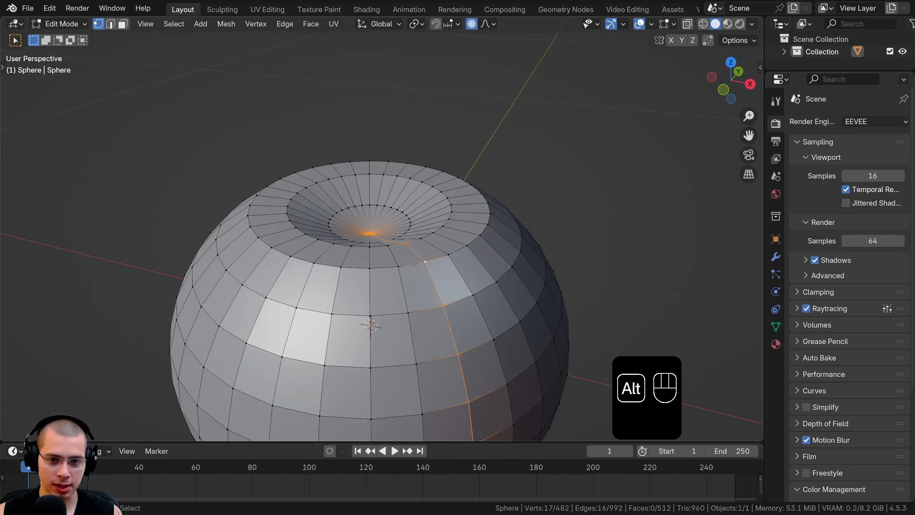
{"action": "left_click", "coordinate": [426, 260], "text": "alt"}
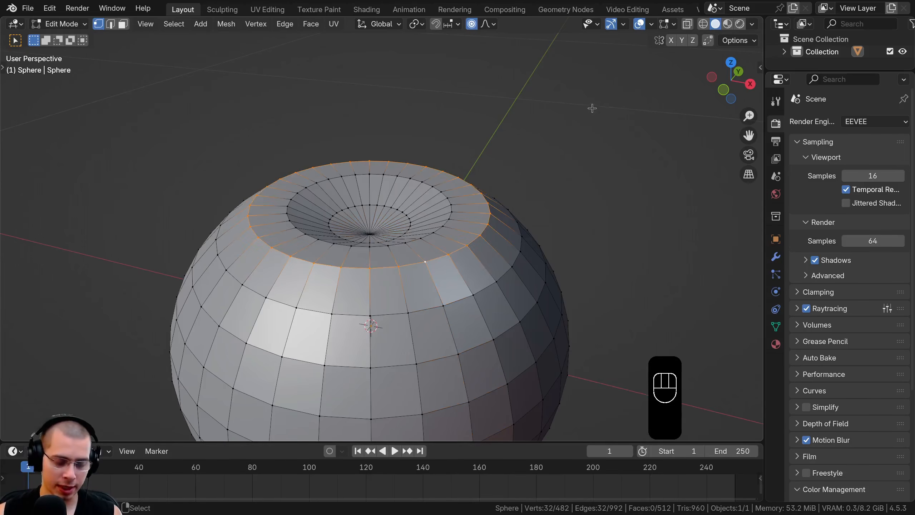
{"action": "key", "text": "g"}
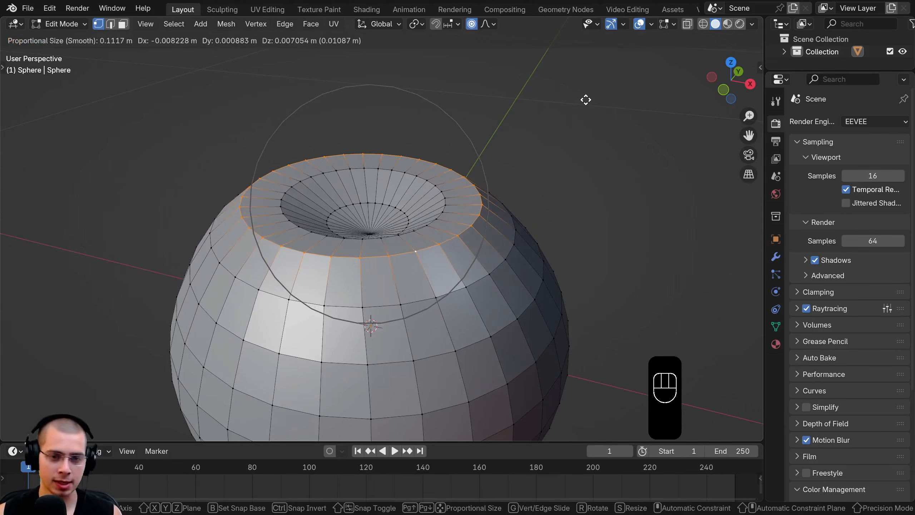
{"action": "key", "text": "z"}
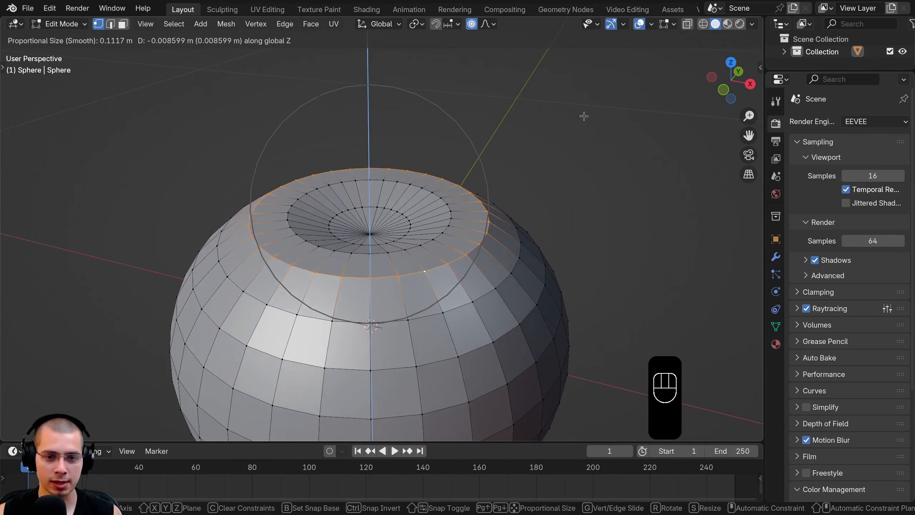
{"action": "left_click", "coordinate": [584, 116]}
Lower the top pole vertex about 0.016 m along Z with a proportional size of about 0.057 m and return to Object Mode.
{"action": "middle_click_drag", "start_coordinate": [485, 177], "coordinate": [480, 190]}
{"action": "right_click", "coordinate": [365, 244]}
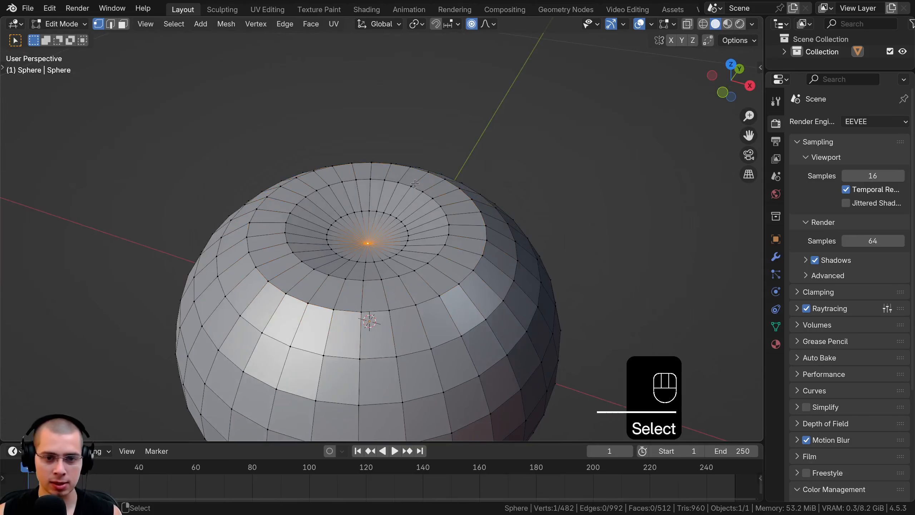
{"action": "key", "text": "g"}
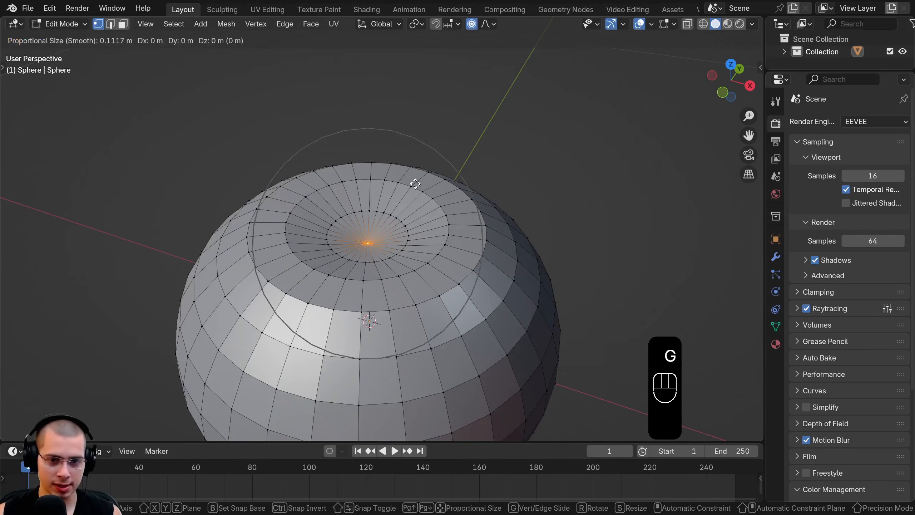
{"action": "key", "text": "z"}
{"action": "scroll", "coordinate": [414, 187], "scroll_direction": "up", "scroll_amount": 2}
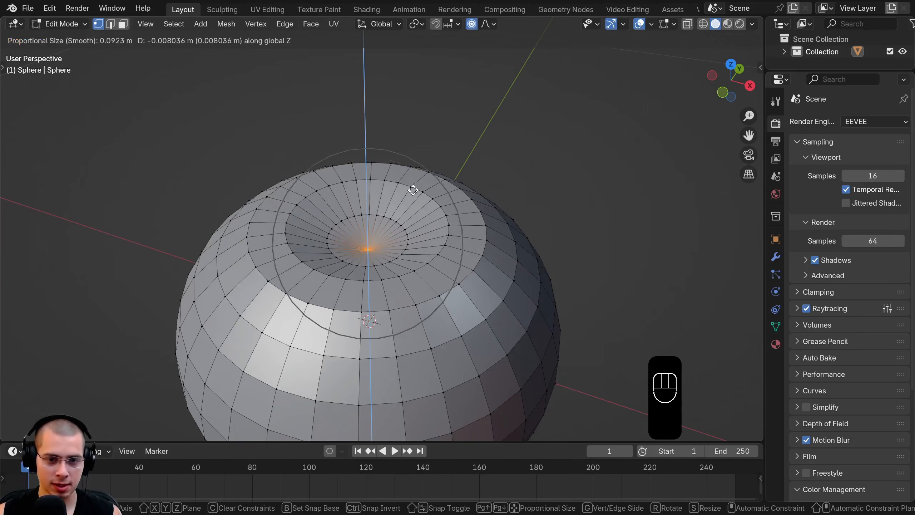
{"action": "scroll", "coordinate": [413, 190], "scroll_direction": "up", "scroll_amount": 5}
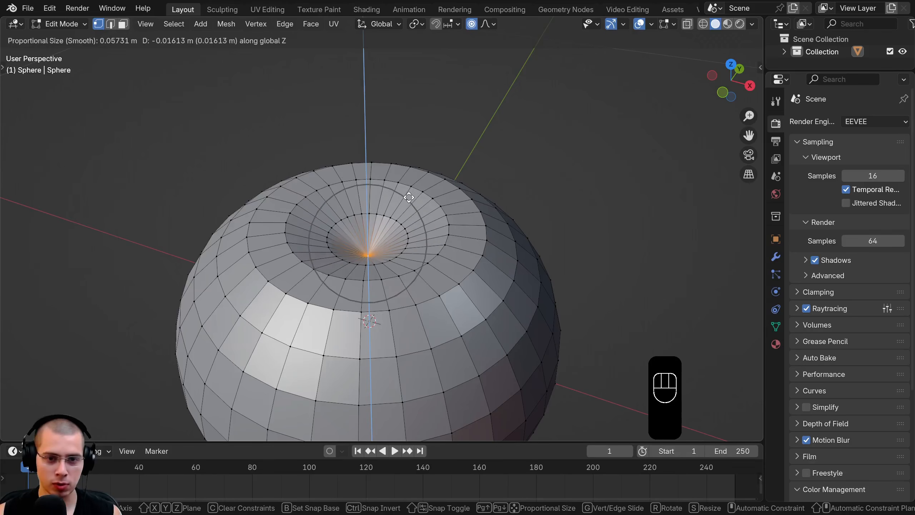
{"action": "left_click", "coordinate": [409, 197]}
{"action": "key", "text": "Tab"}
{"action": "middle_click_drag", "start_coordinate": [408, 197], "coordinate": [415, 265]}
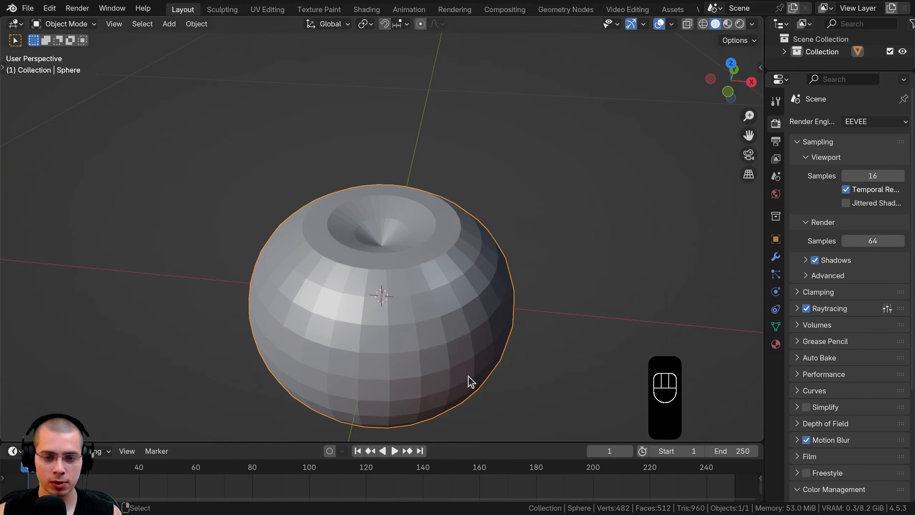
Re-enter Edit Mode on the sphere and align the view straight down to the top orthographic view.
{"action": "key", "text": "Tab"}
{"action": "scroll", "coordinate": [379, 336], "scroll_direction": "up", "scroll_amount": 3}
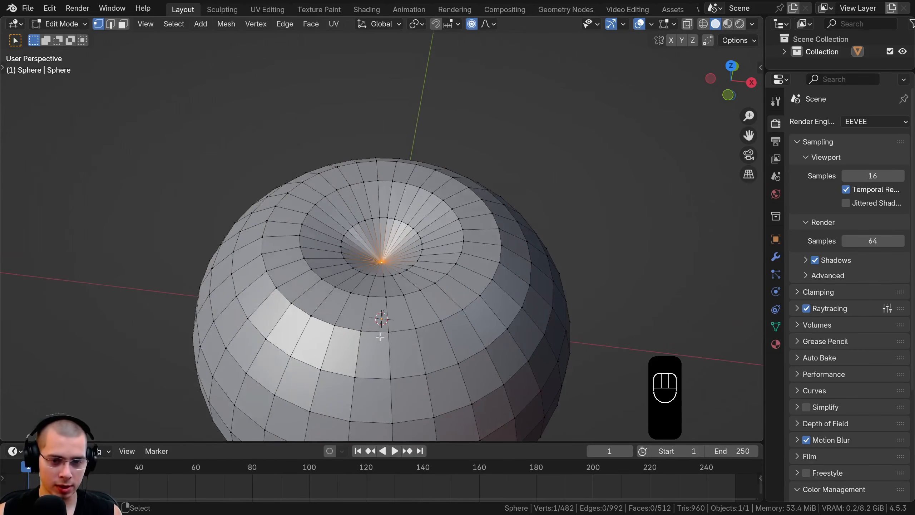
{"action": "left_click", "coordinate": [365, 310], "text": "alt"}
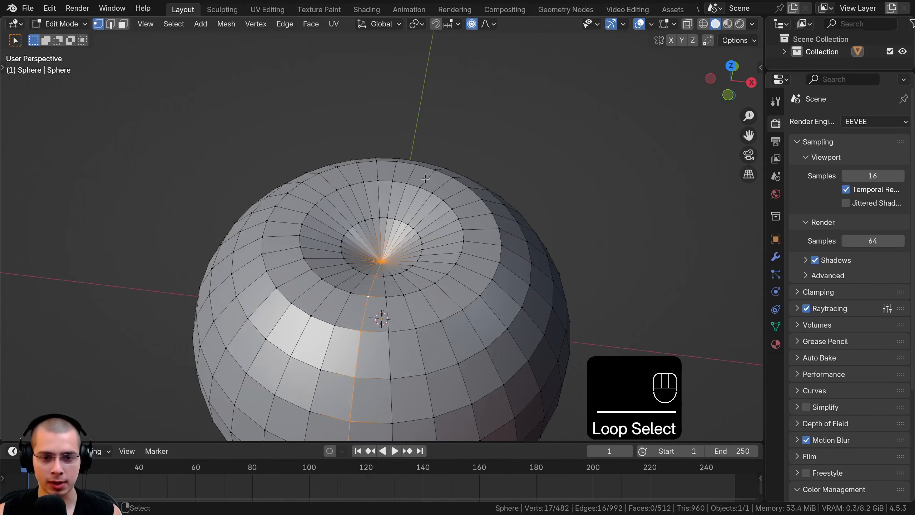
{"action": "middle_click_drag", "start_coordinate": [425, 178], "coordinate": [405, 249]}
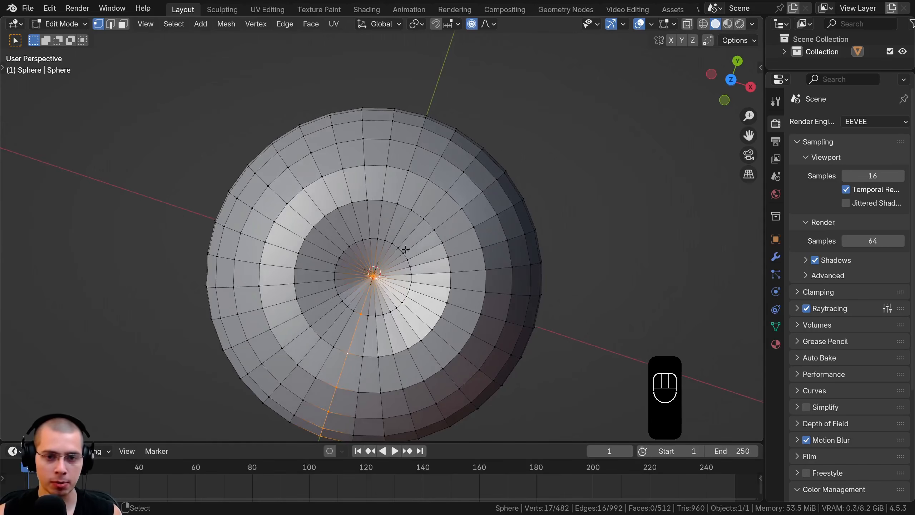
{"action": "key", "text": "KP_7"}
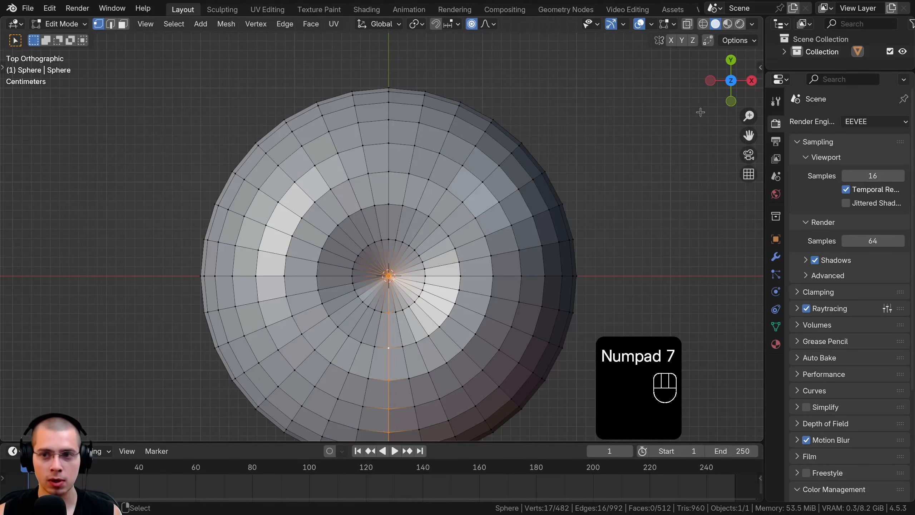
{"action": "left_click_drag", "start_coordinate": [731, 83], "coordinate": [695, 87]}
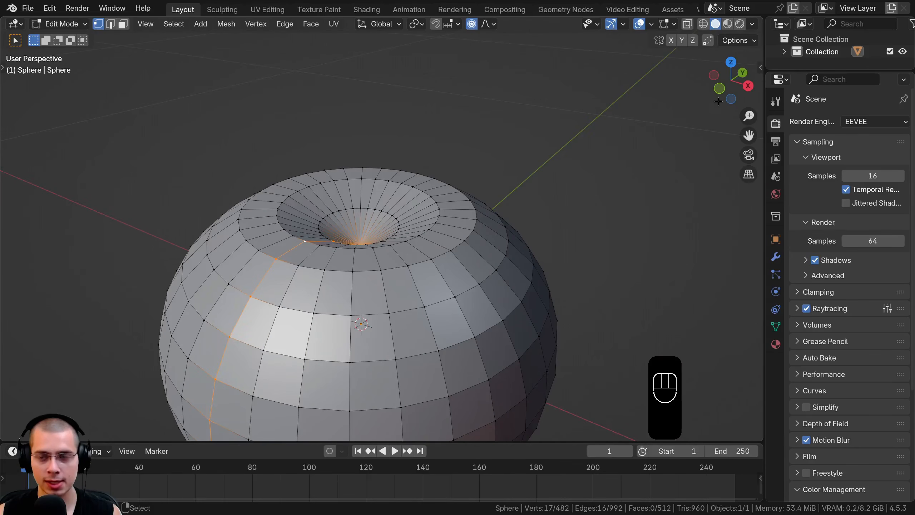
{"action": "left_click", "coordinate": [730, 63]}
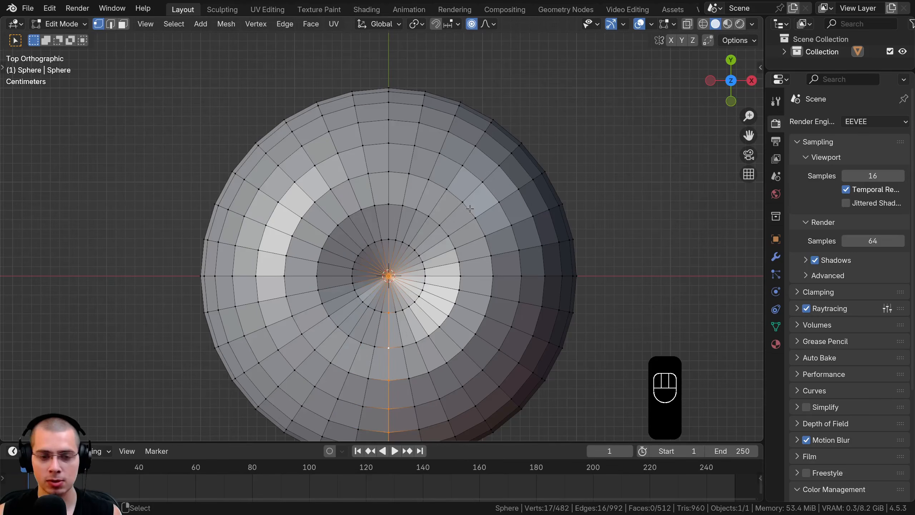
{"action": "middle_click_drag", "start_coordinate": [469, 208], "coordinate": [429, 150]}
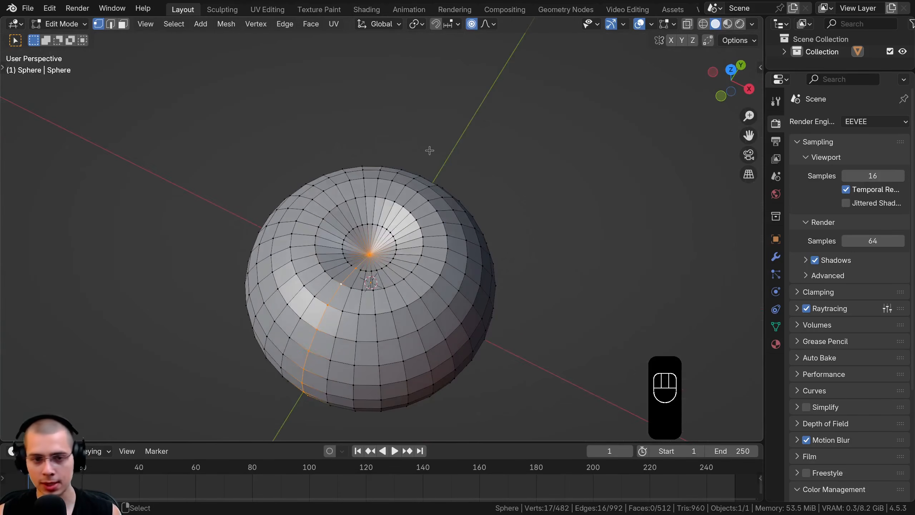
{"action": "key", "text": "KP_7"}
{"action": "scroll", "coordinate": [388, 267], "scroll_direction": "up", "scroll_amount": 2}
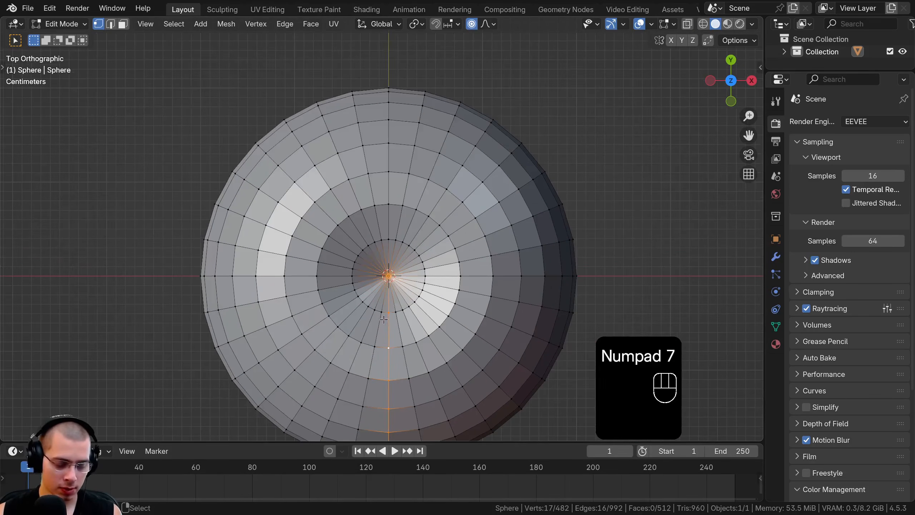
{"action": "left_click", "coordinate": [360, 319], "text": "alt"}
{"action": "left_click", "coordinate": [363, 320], "text": "alt"}
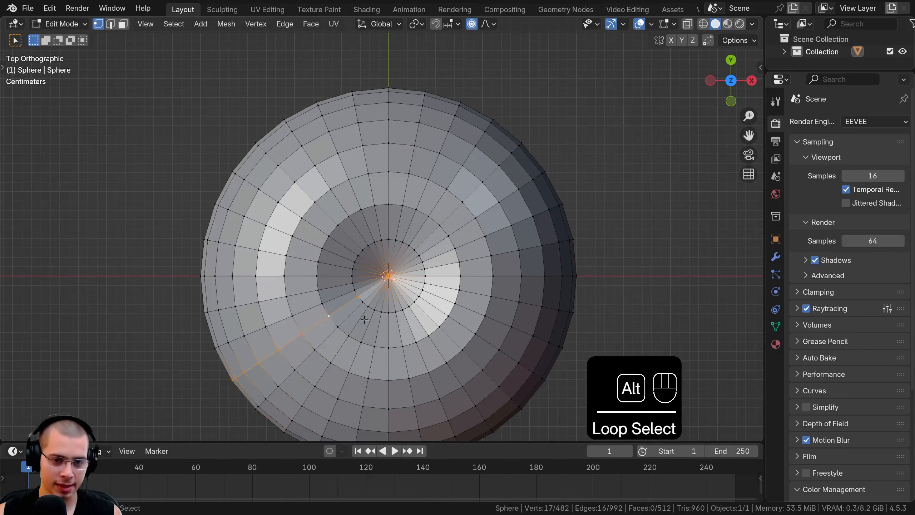
{"action": "left_click", "coordinate": [386, 327], "text": "alt"}
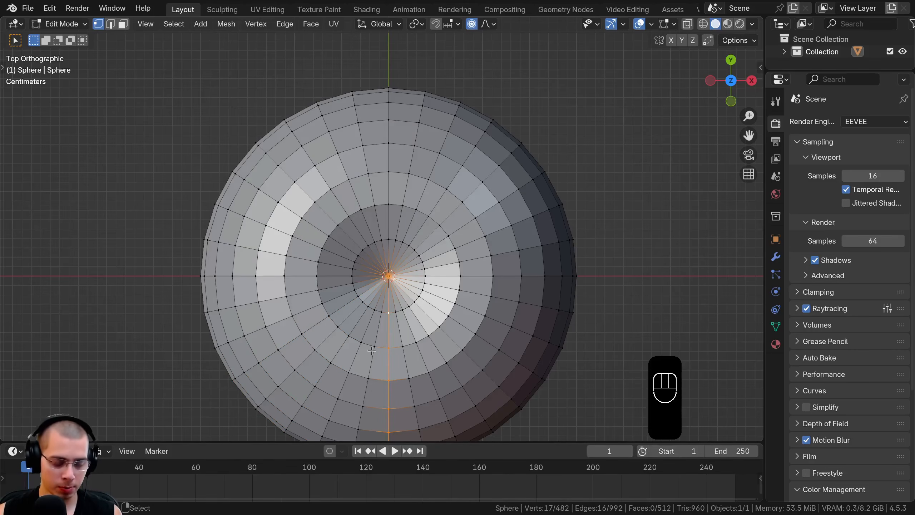
Select thirteen vertical edge loops around the sphere, leaving one or two unselected loops between neighbouring ones.
{"action": "left_click", "coordinate": [376, 328], "text": "alt"}
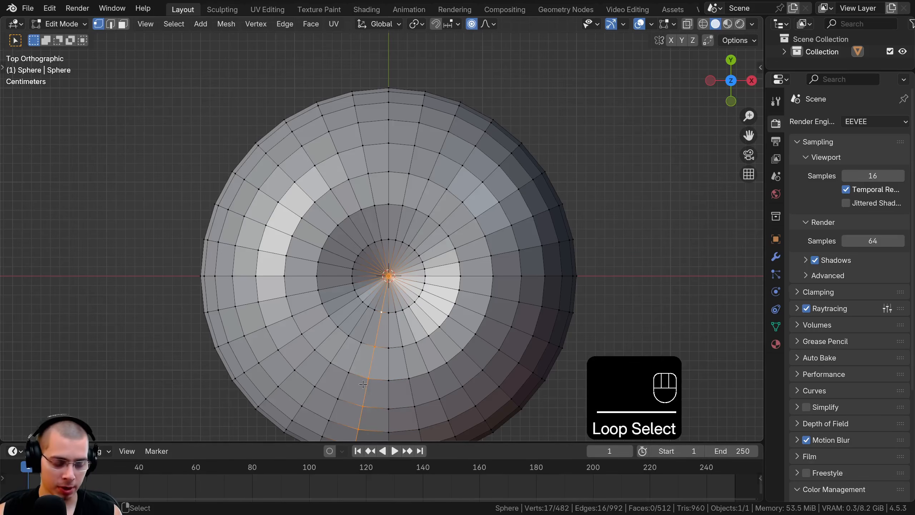
{"action": "left_click", "coordinate": [331, 334], "text": "alt+shift"}
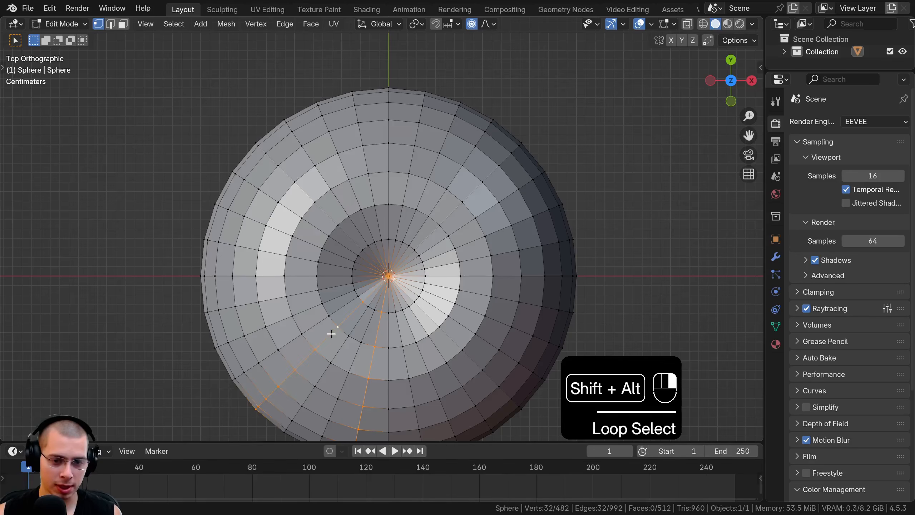
{"action": "left_click", "coordinate": [308, 307], "text": "alt+shift"}
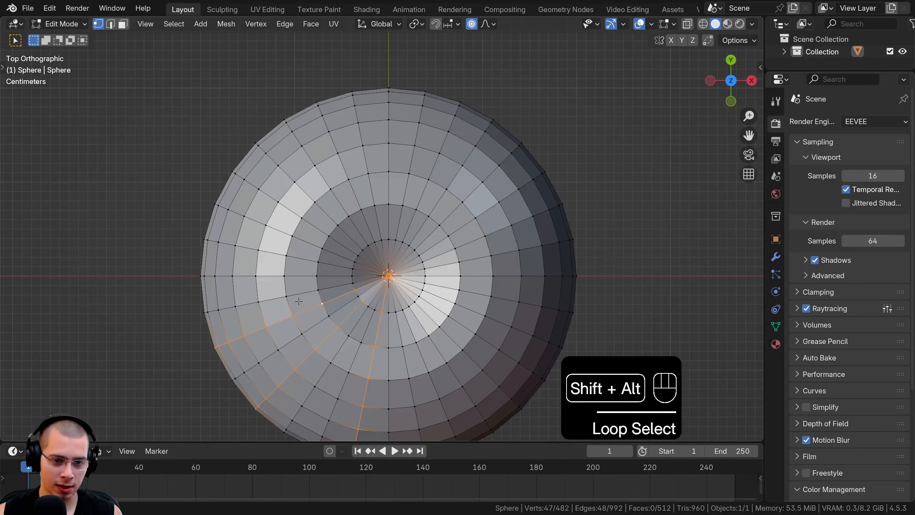
{"action": "left_click", "coordinate": [294, 260], "text": "alt+shift"}
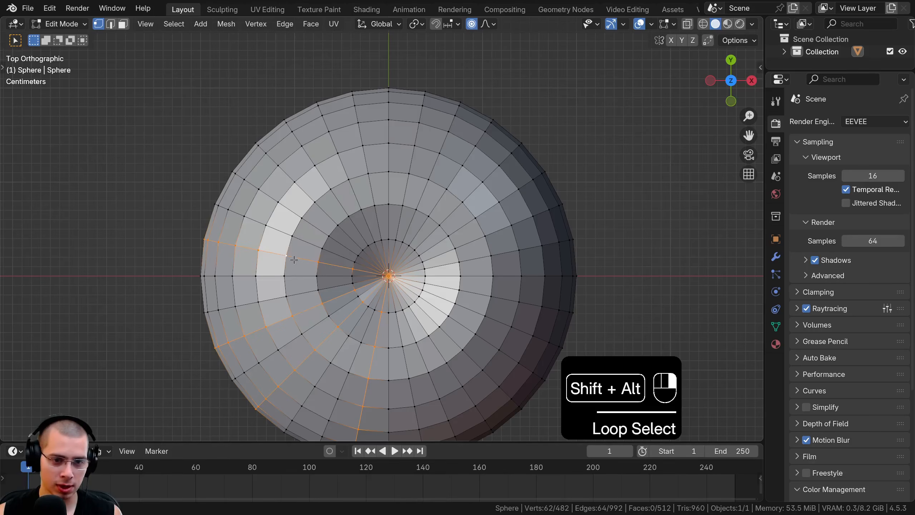
{"action": "left_click", "coordinate": [306, 221], "text": "alt+shift"}
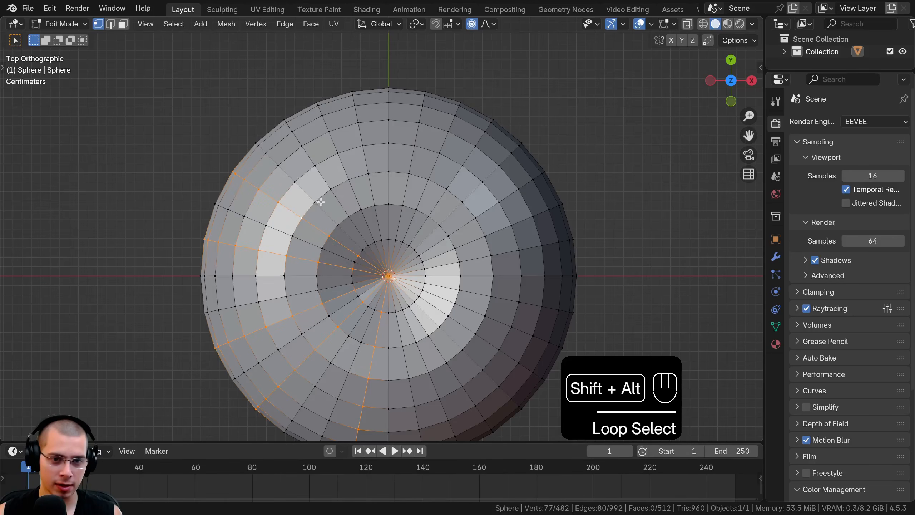
{"action": "left_click", "coordinate": [353, 190], "text": "alt+shift"}
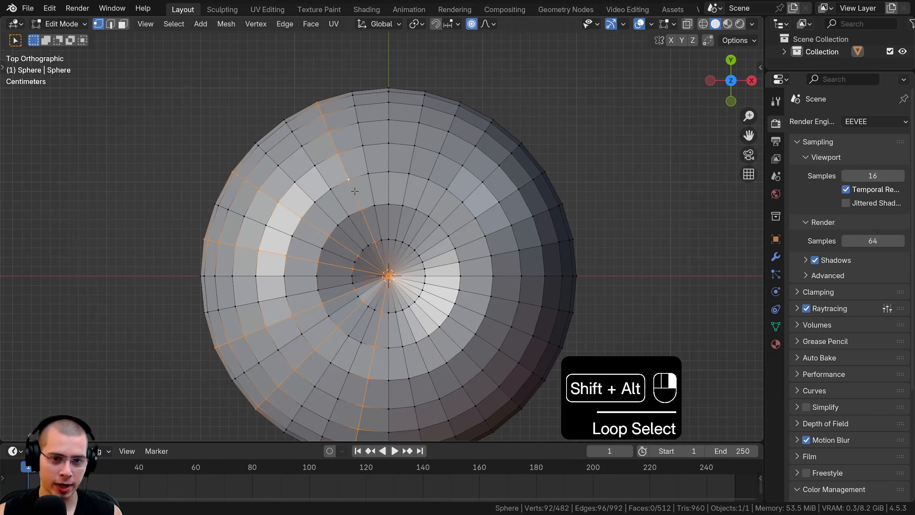
{"action": "left_click", "coordinate": [385, 185], "text": "alt+shift"}
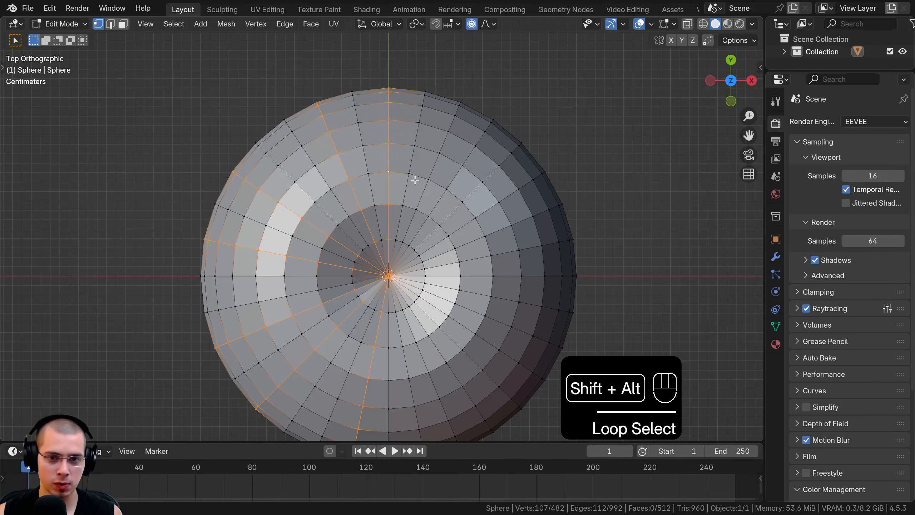
{"action": "left_click", "coordinate": [436, 200], "text": "alt+shift"}
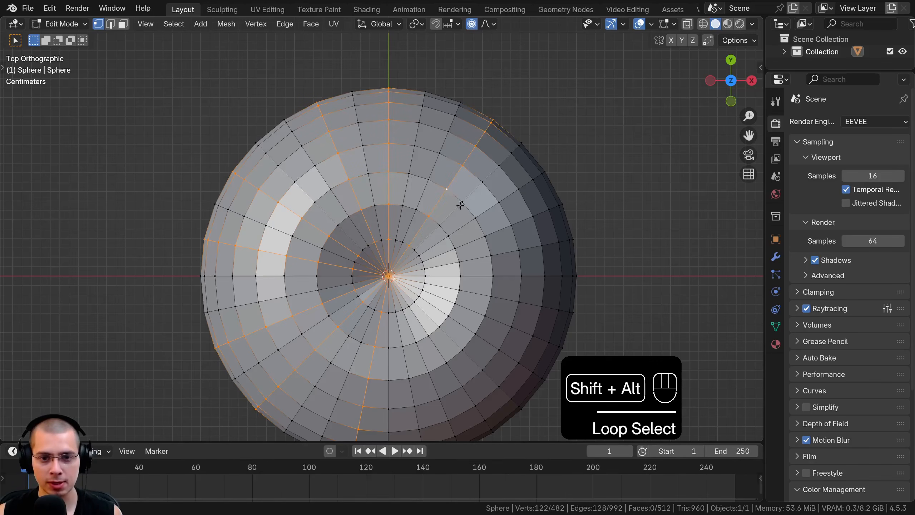
{"action": "left_click", "coordinate": [468, 221], "text": "alt+shift"}
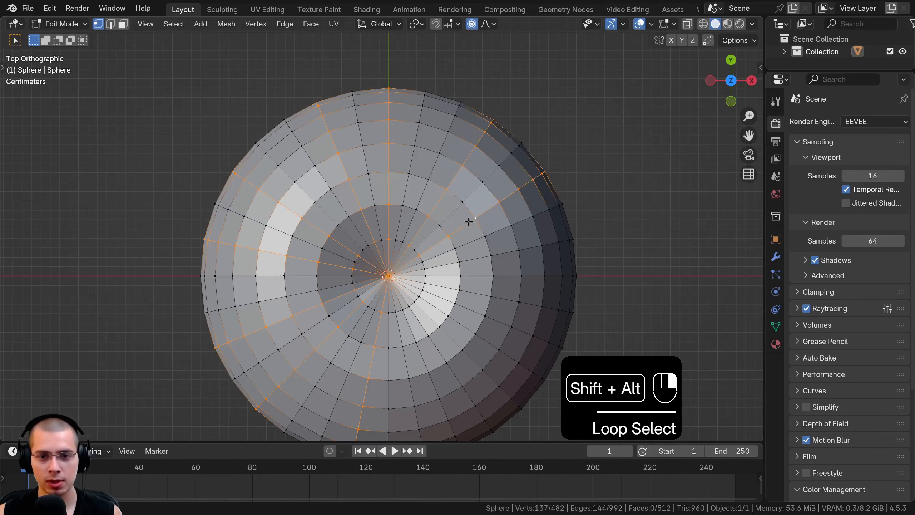
{"action": "left_click", "coordinate": [476, 275], "text": "alt+shift"}
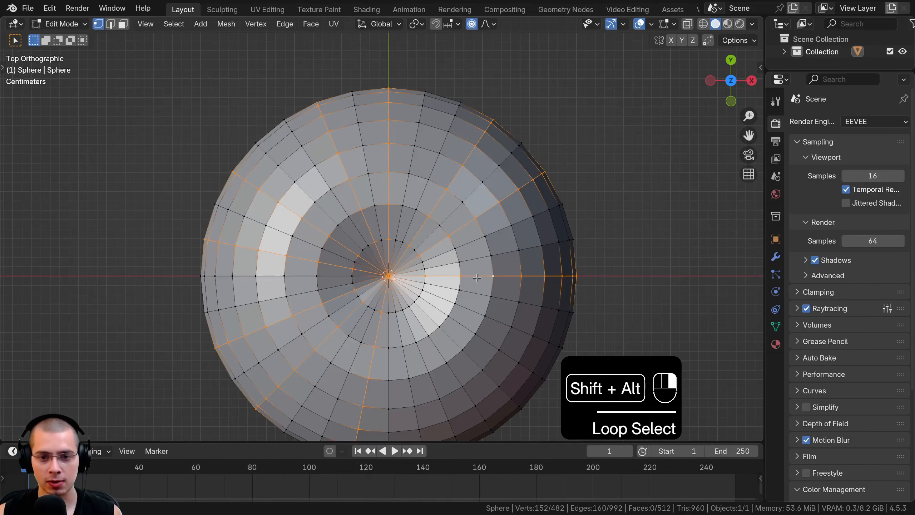
{"action": "left_click", "coordinate": [472, 316], "text": "alt+shift"}
{"action": "left_click", "coordinate": [455, 340], "text": "alt+shift"}
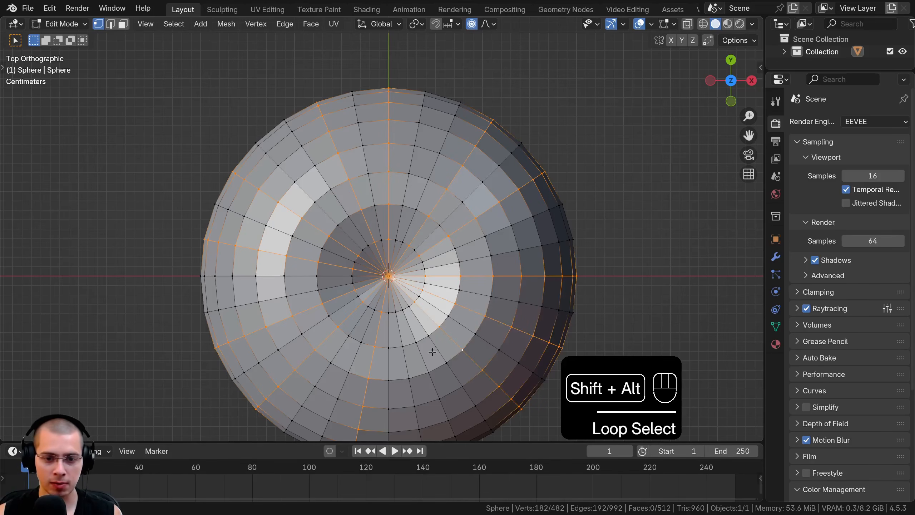
{"action": "left_click", "coordinate": [422, 357], "text": "alt+shift"}
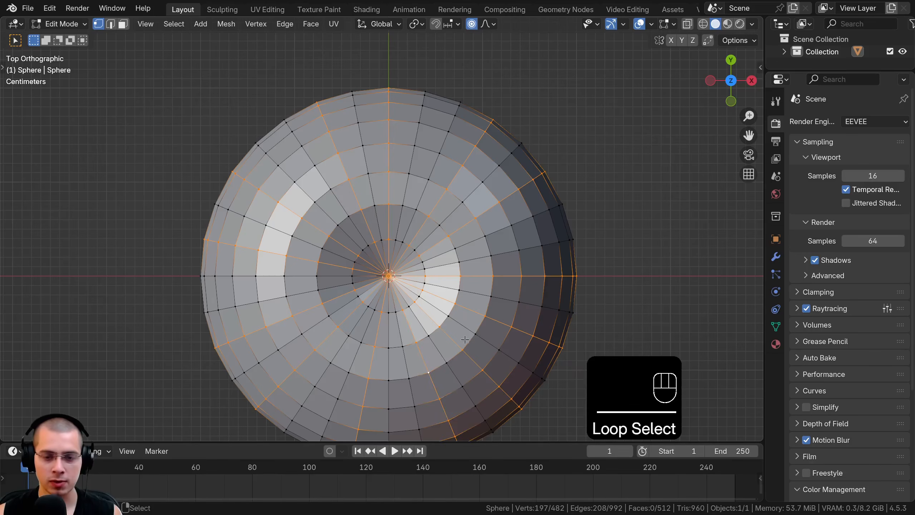
Scale the selected vertical loops inward to about 0.89 with a proportional size of about 0.05 to carve the pumpkin's grooves.
{"action": "middle_click_drag", "start_coordinate": [464, 339], "coordinate": [495, 246]}
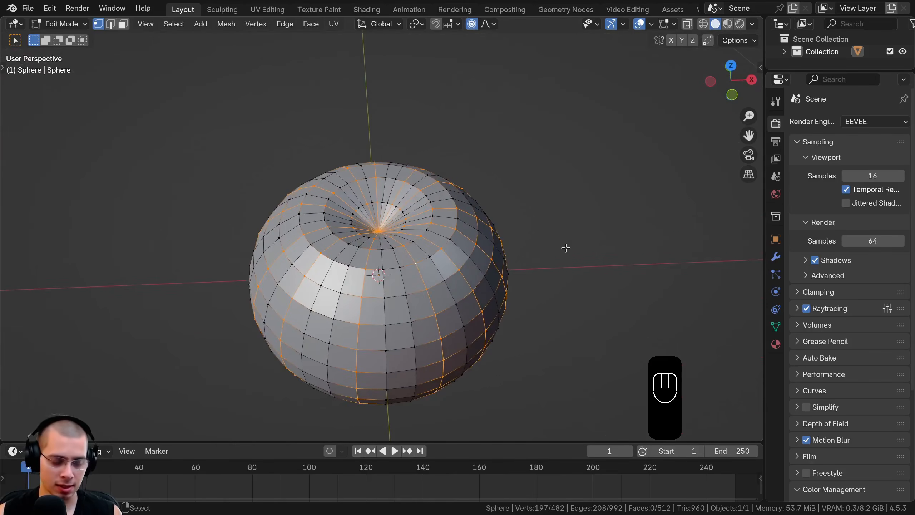
{"action": "key", "text": "s"}
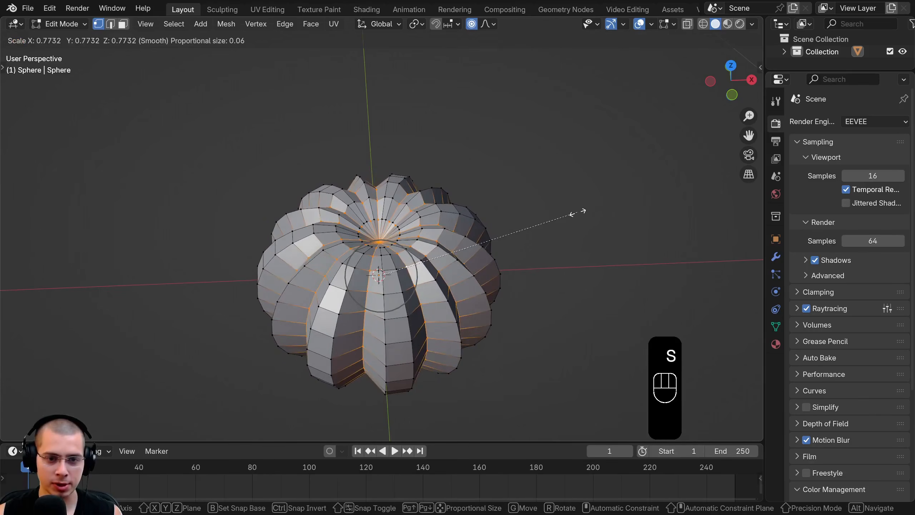
{"action": "scroll", "coordinate": [577, 212], "scroll_direction": "down", "scroll_amount": 3}
{"action": "scroll", "coordinate": [586, 215], "scroll_direction": "up", "scroll_amount": 2}
{"action": "scroll", "coordinate": [597, 225], "scroll_direction": "down", "scroll_amount": 4}
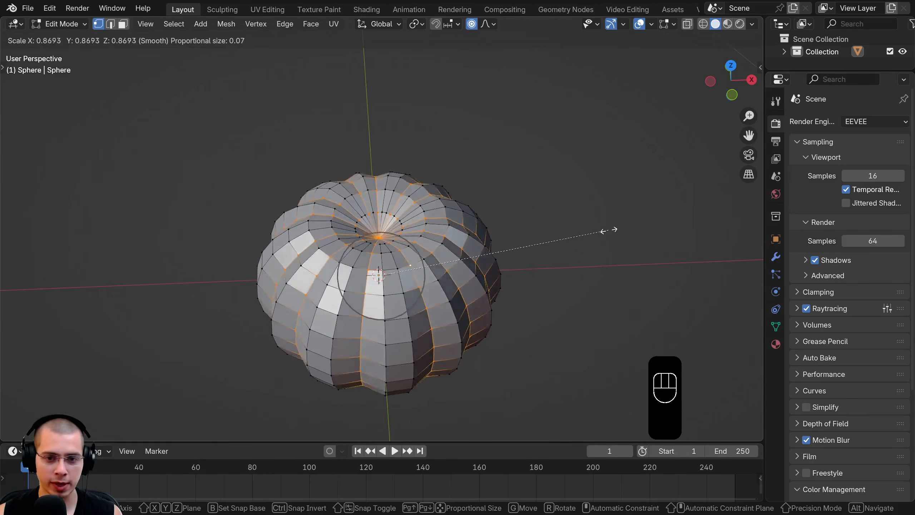
{"action": "scroll", "coordinate": [629, 245], "scroll_direction": "up", "scroll_amount": 3}
{"action": "scroll", "coordinate": [622, 243], "scroll_direction": "up", "scroll_amount": 1}
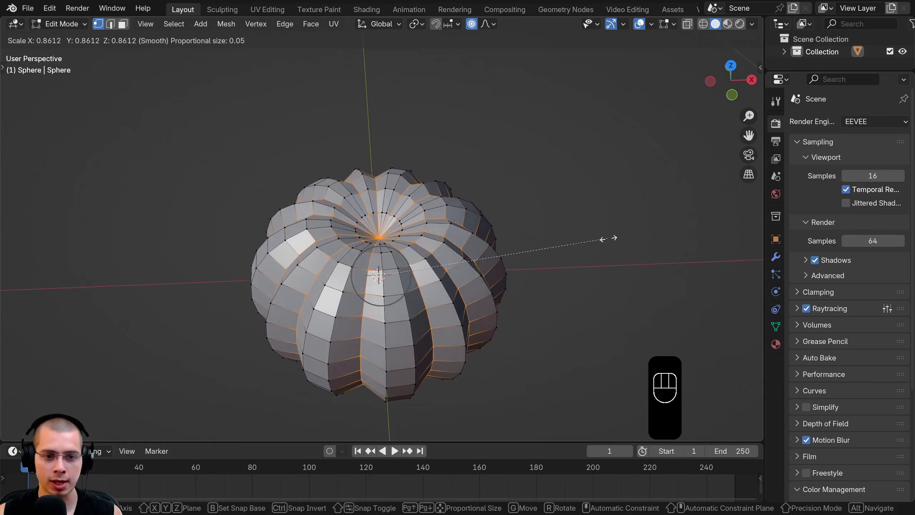
{"action": "scroll", "coordinate": [616, 250], "scroll_direction": "down", "scroll_amount": 5}
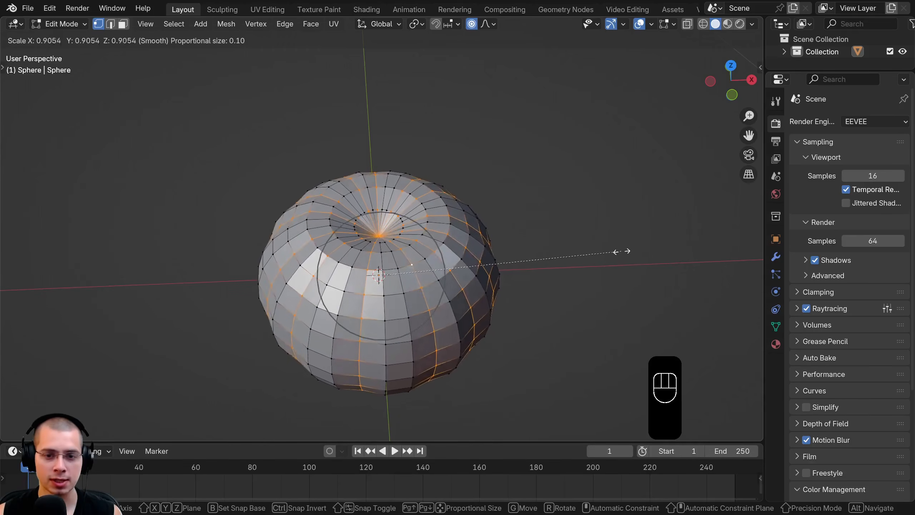
{"action": "scroll", "coordinate": [605, 256], "scroll_direction": "up", "scroll_amount": 5}
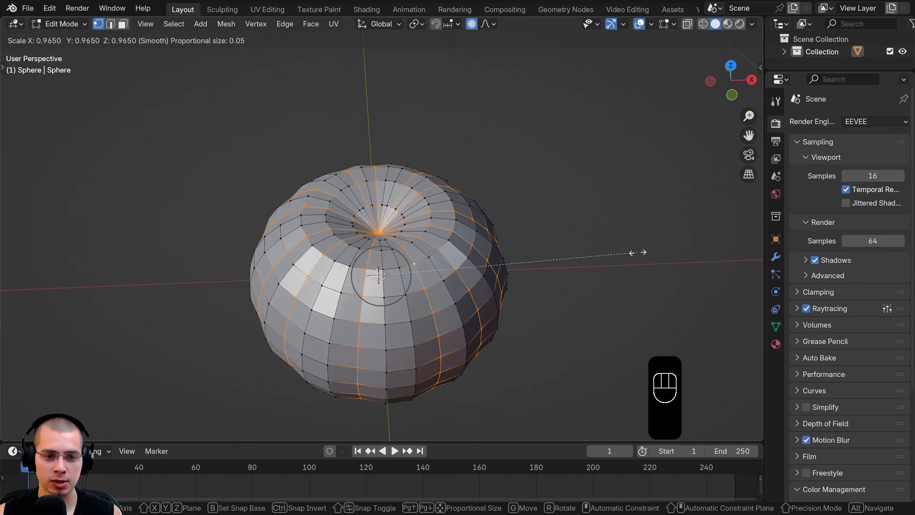
{"action": "scroll", "coordinate": [627, 251], "scroll_direction": "down", "scroll_amount": 1}
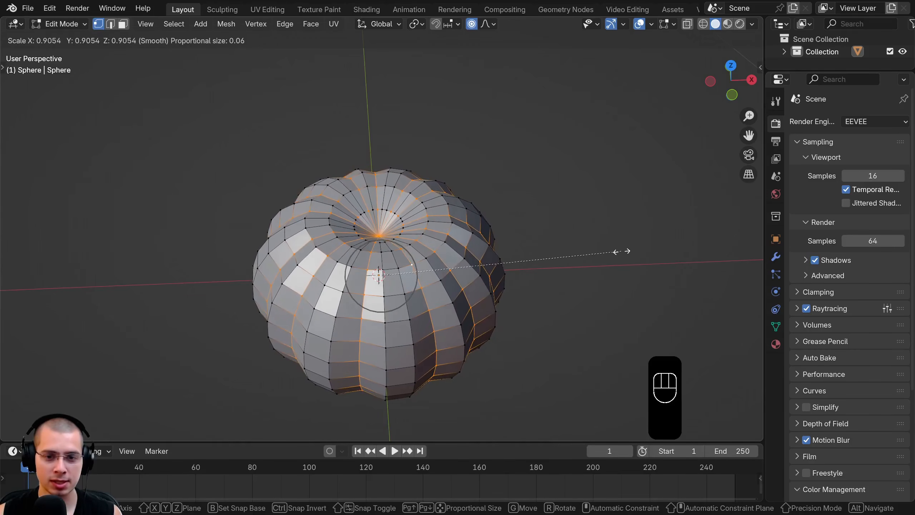
{"action": "scroll", "coordinate": [621, 251], "scroll_direction": "up", "scroll_amount": 1}
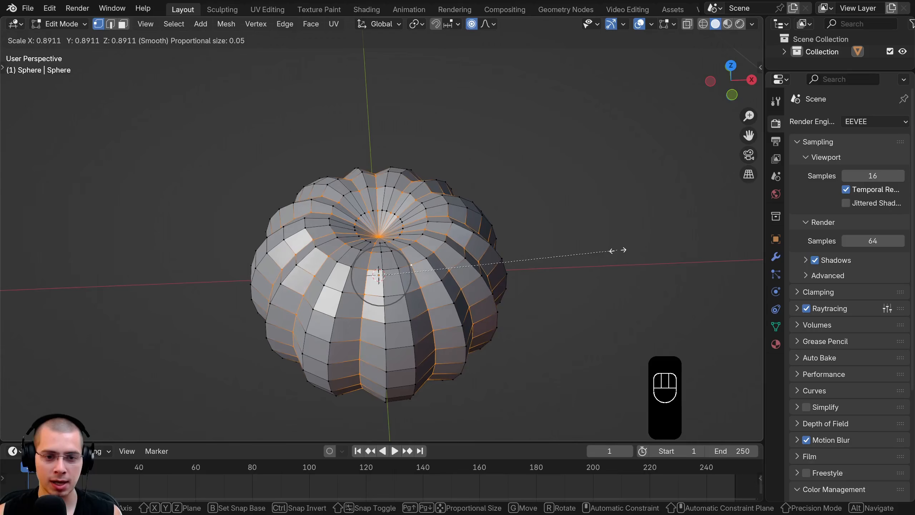
{"action": "left_click", "coordinate": [615, 249]}
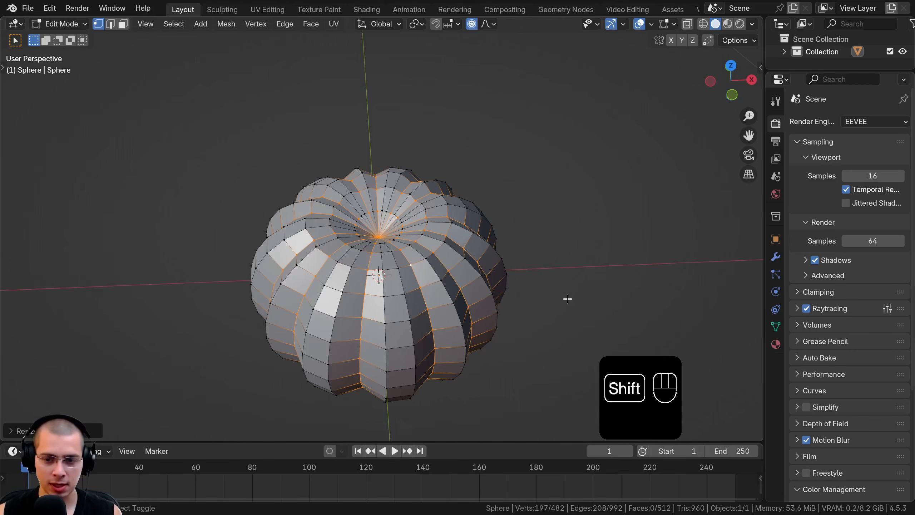
Return the sphere to Object Mode and check the ribbed shape from several sides.
{"action": "middle_click_drag", "start_coordinate": [567, 298], "coordinate": [574, 220], "text": "shift"}
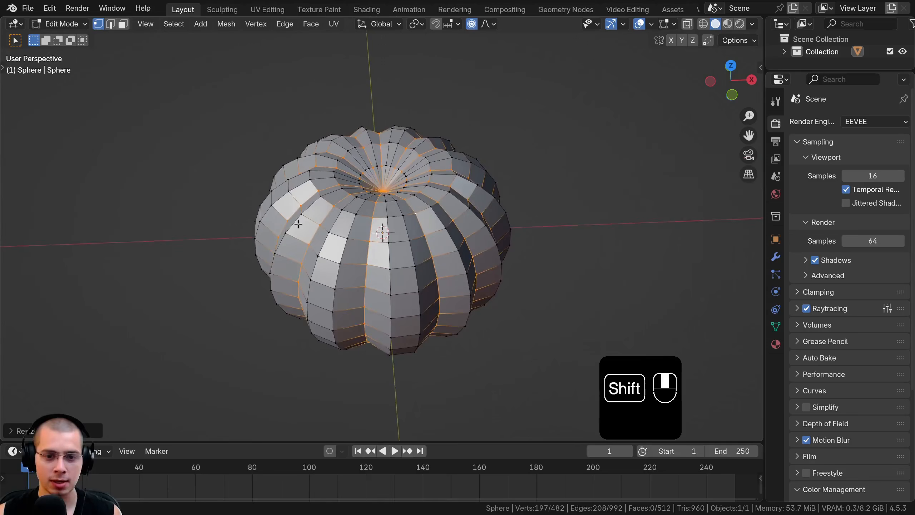
{"action": "middle_click_drag", "start_coordinate": [298, 224], "coordinate": [371, 138], "text": "shift"}
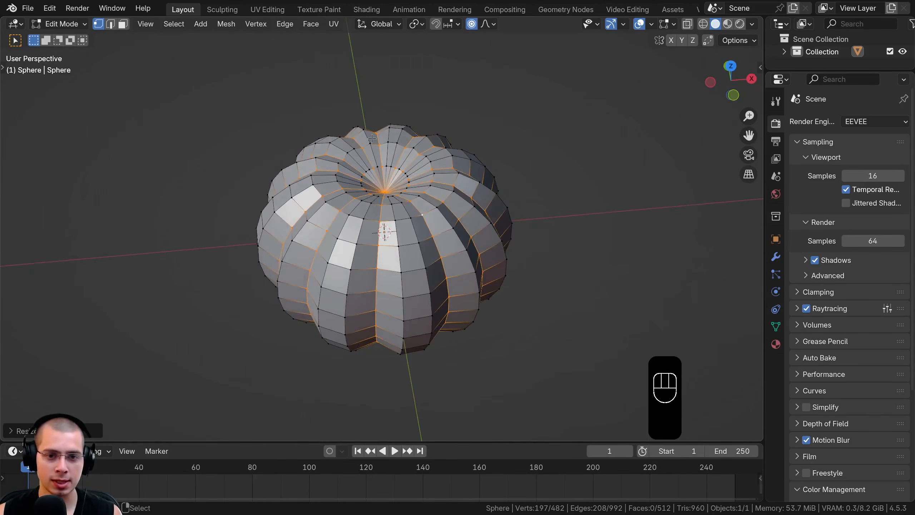
{"action": "key", "text": "Tab"}
{"action": "left_click", "coordinate": [62, 24]}
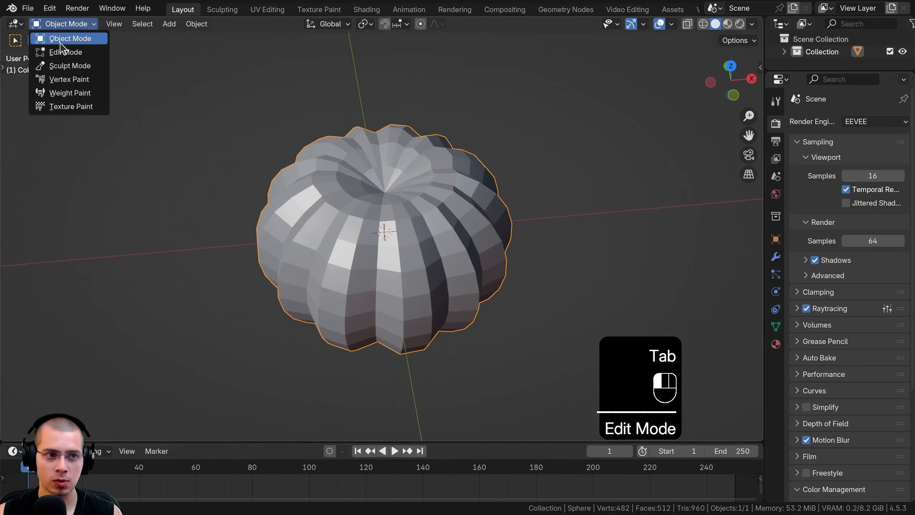
{"action": "middle_click_drag", "start_coordinate": [316, 260], "coordinate": [491, 92]}
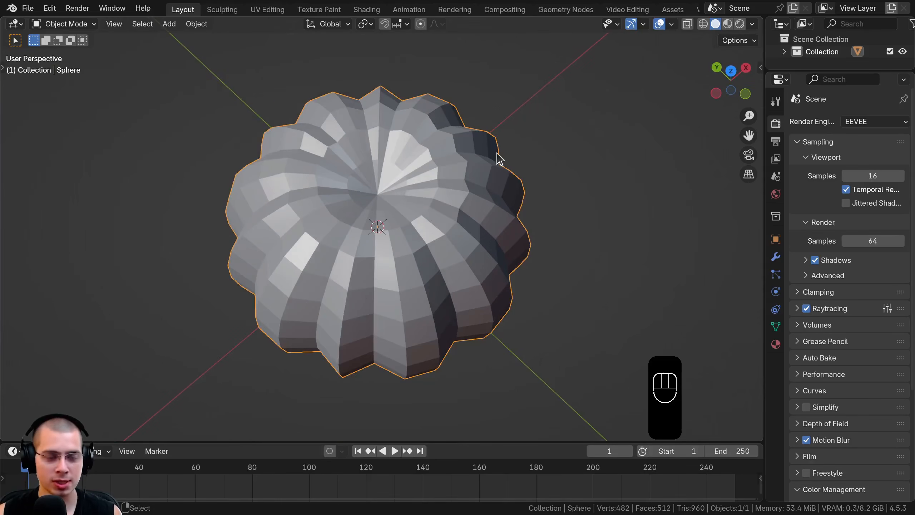
Save the project as Pumpkin.blend in the Pumpkins/V3 folder, then save the file once more.
{"action": "left_click", "coordinate": [28, 9]}
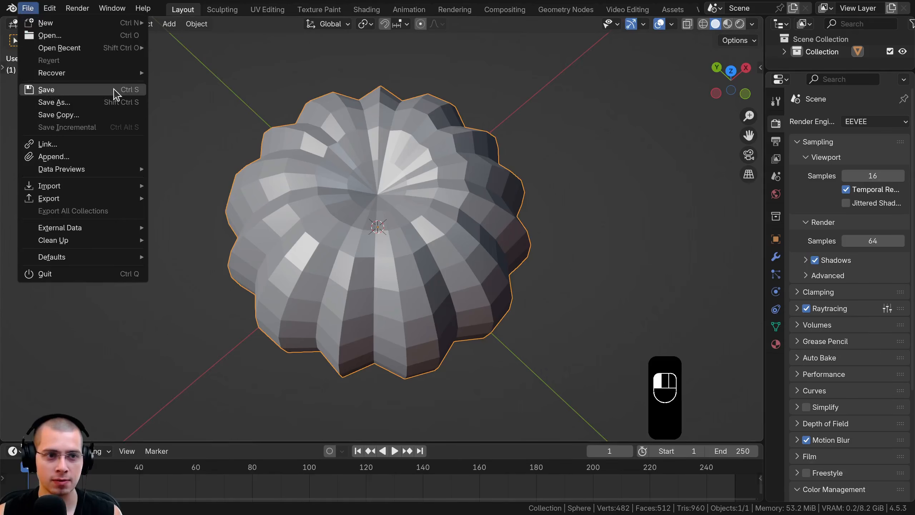
{"action": "left_click", "coordinate": [115, 94]}
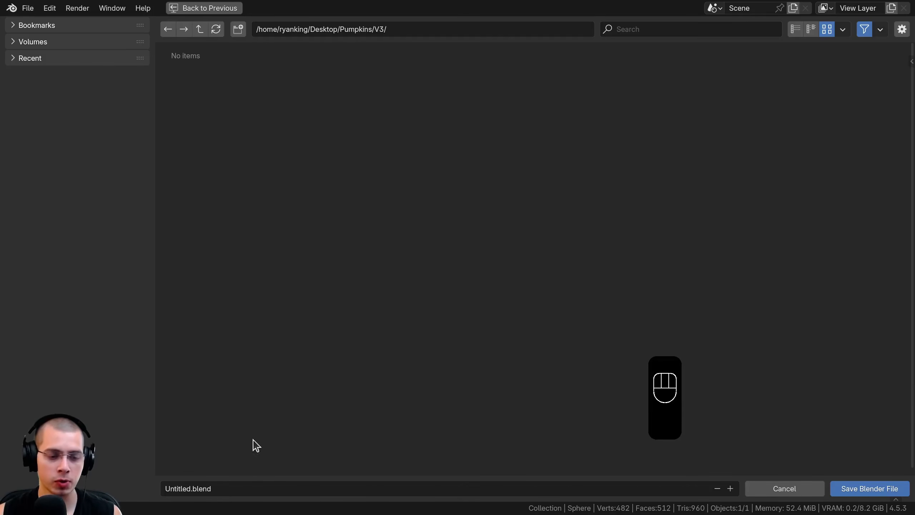
{"action": "left_click", "coordinate": [176, 489]}
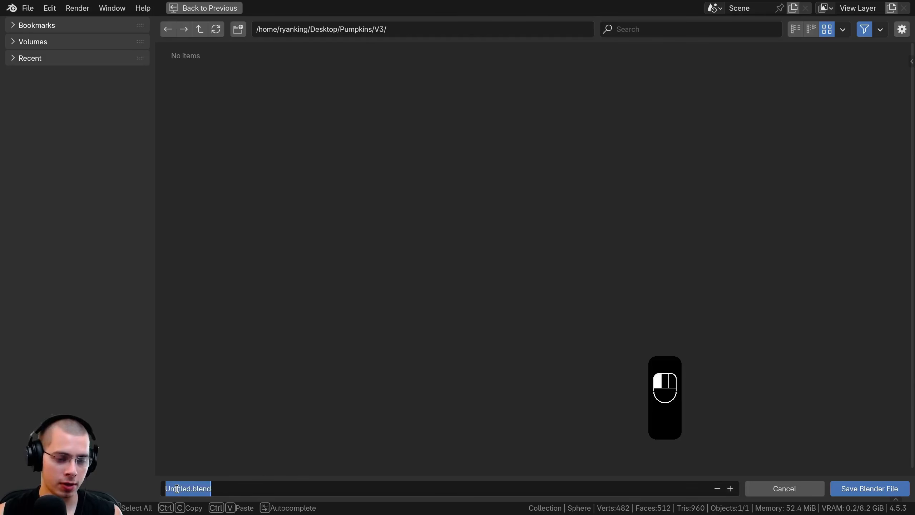
{"action": "type", "text": "Pumpkin"}
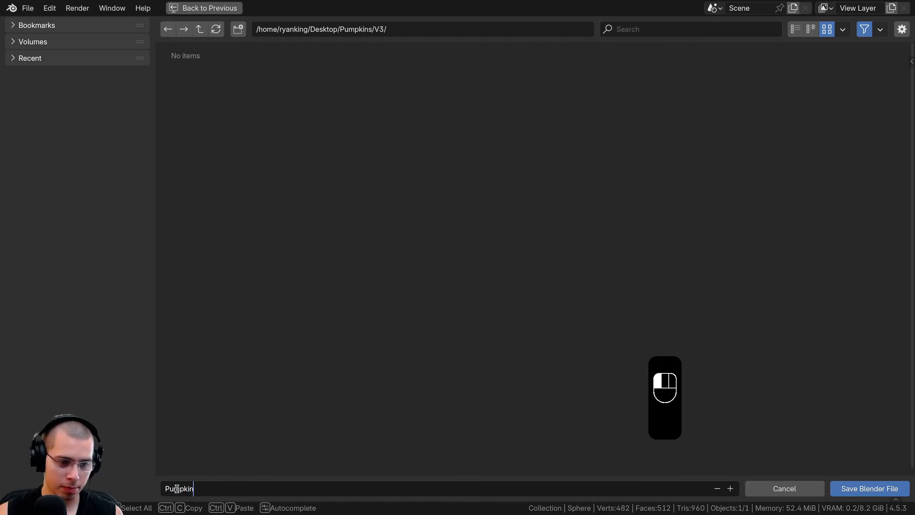
{"action": "key", "text": "Return"}
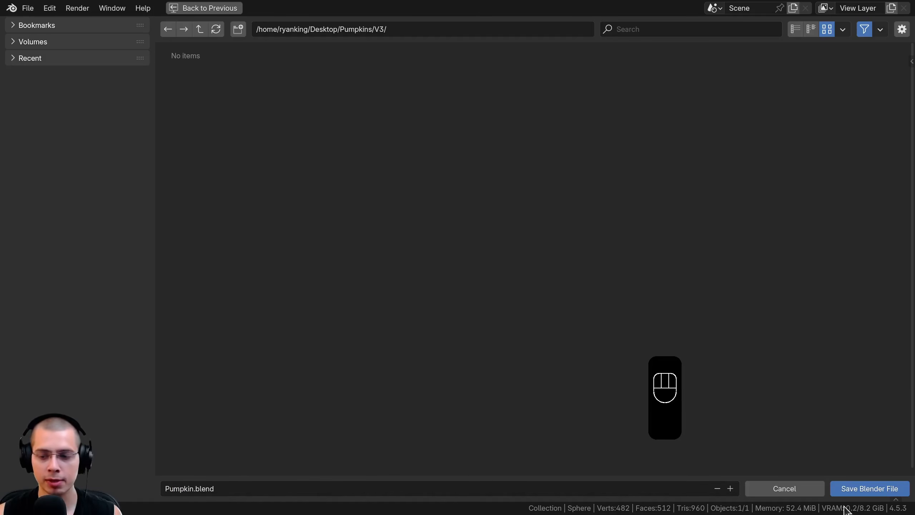
{"action": "left_click", "coordinate": [857, 495]}
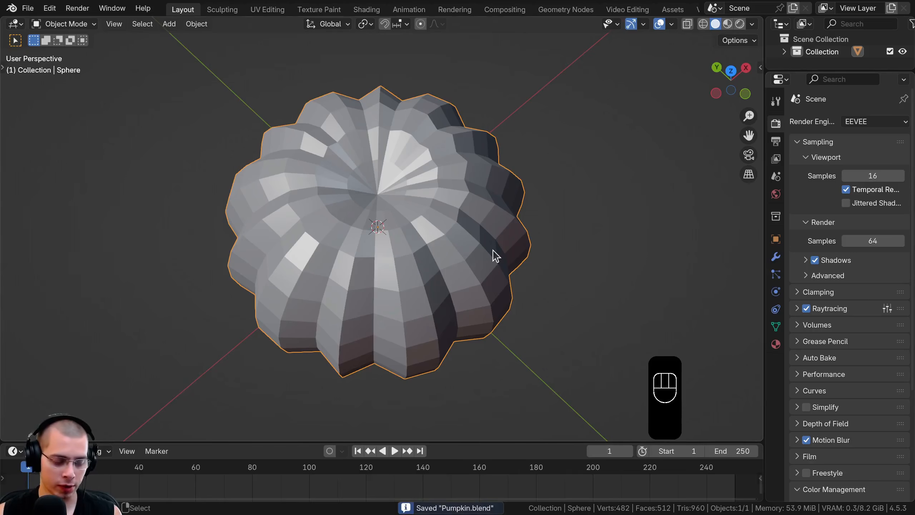
{"action": "key", "text": "ctrl+s"}
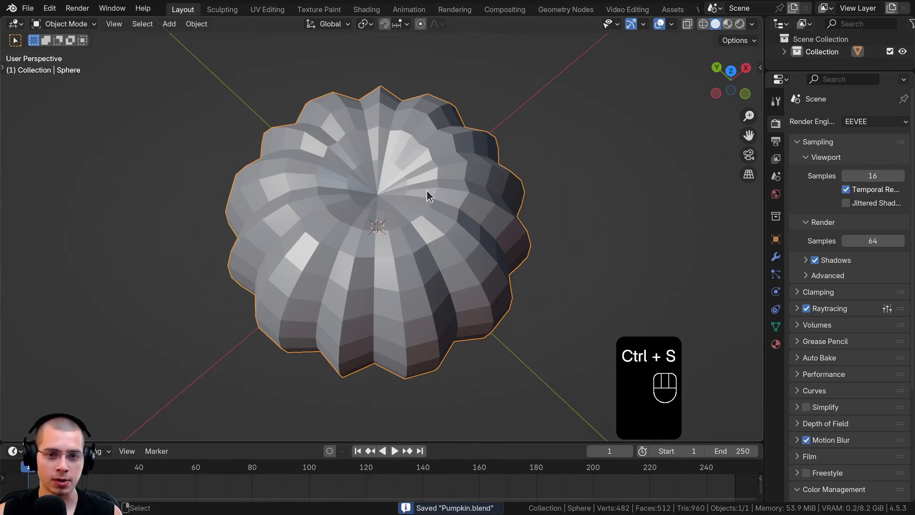
{"action": "scroll", "coordinate": [467, 251], "scroll_direction": "up", "scroll_amount": 2}
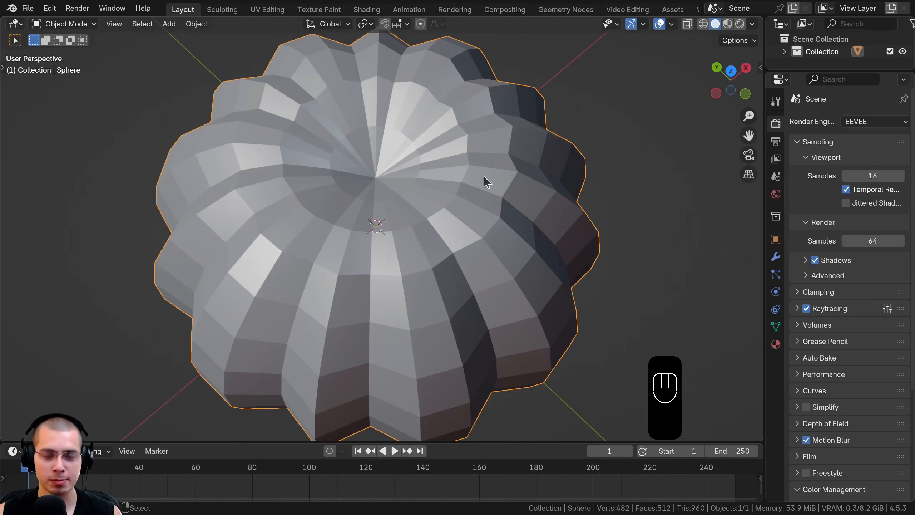
Add a Subdivision Surface modifier to the pumpkin sphere.
{"action": "scroll", "coordinate": [483, 180], "scroll_direction": "down", "scroll_amount": 1}
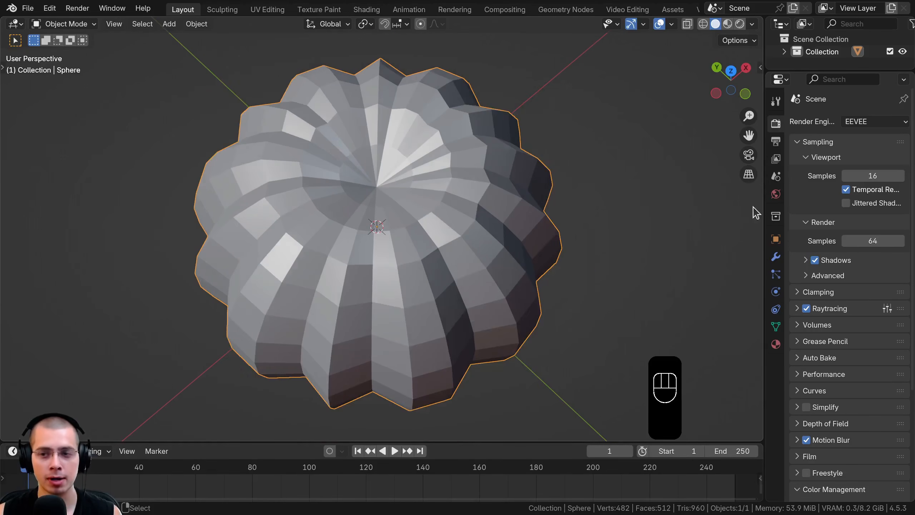
{"action": "left_click_drag", "start_coordinate": [762, 205], "coordinate": [749, 205]}
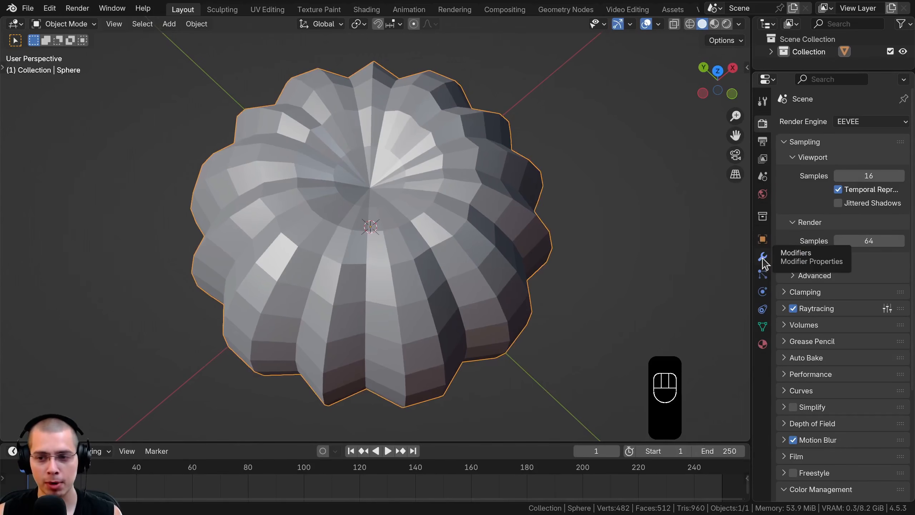
{"action": "left_click", "coordinate": [763, 259]}
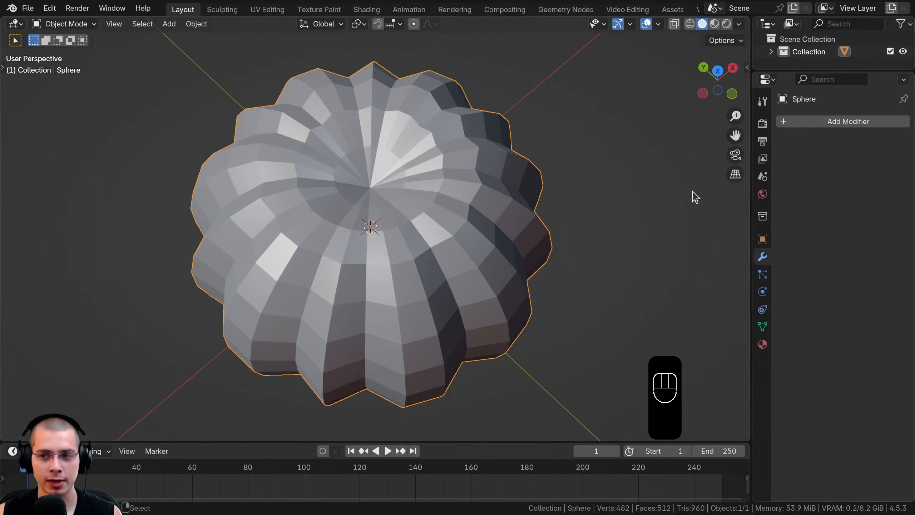
{"action": "left_click", "coordinate": [812, 124]}
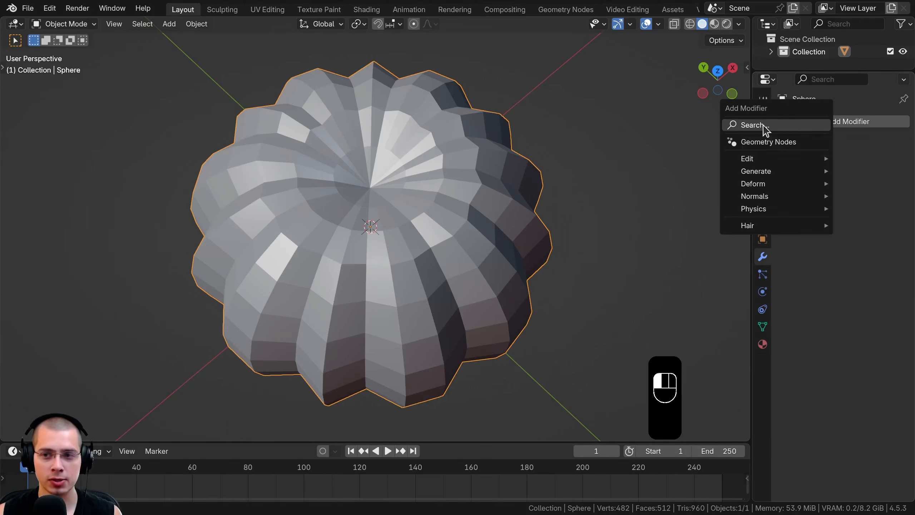
{"action": "left_click", "coordinate": [762, 126]}
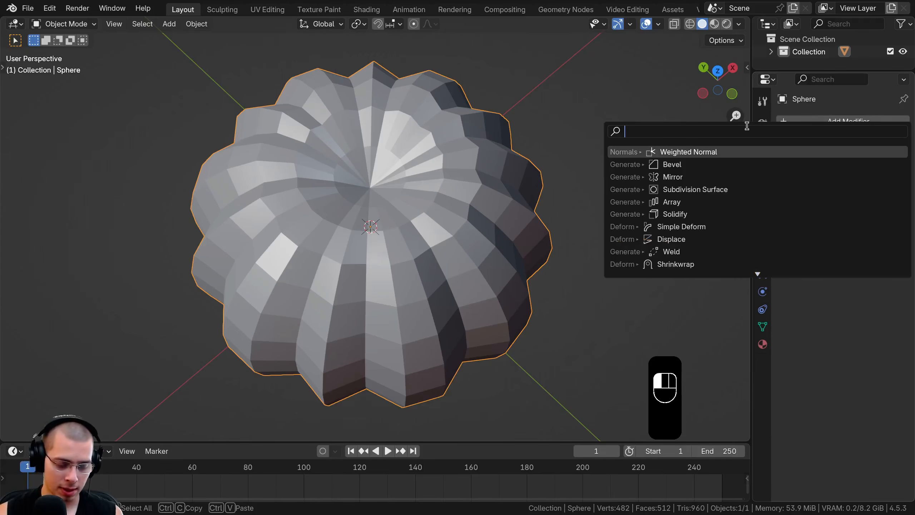
{"action": "type", "text": "sub"}
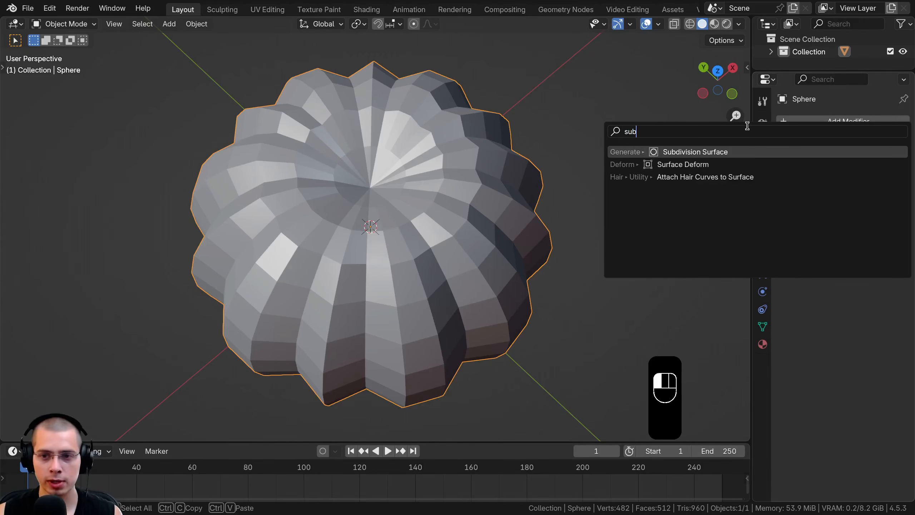
{"action": "left_click", "coordinate": [674, 152]}
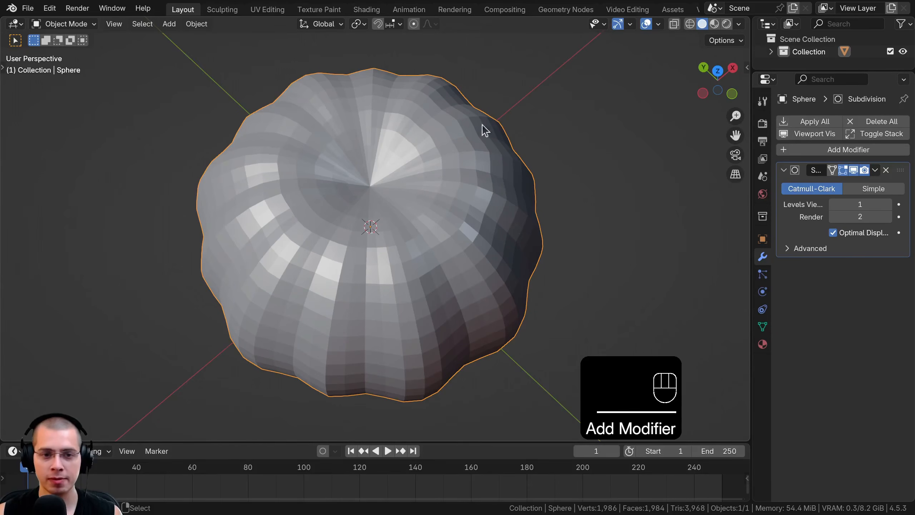
Widen the modifier properties area and set the Subdivision modifier's viewport level to 2.
{"action": "middle_click_drag", "start_coordinate": [496, 334], "coordinate": [343, 173]}
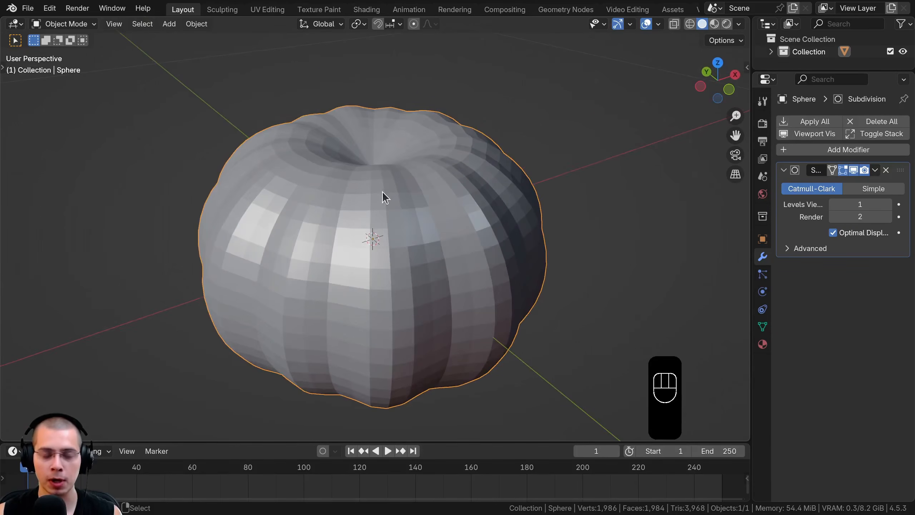
{"action": "middle_click_drag", "start_coordinate": [384, 199], "coordinate": [384, 146]}
{"action": "scroll", "coordinate": [351, 188], "scroll_direction": "down", "scroll_amount": 2}
{"action": "middle_click_drag", "start_coordinate": [351, 197], "coordinate": [381, 309]}
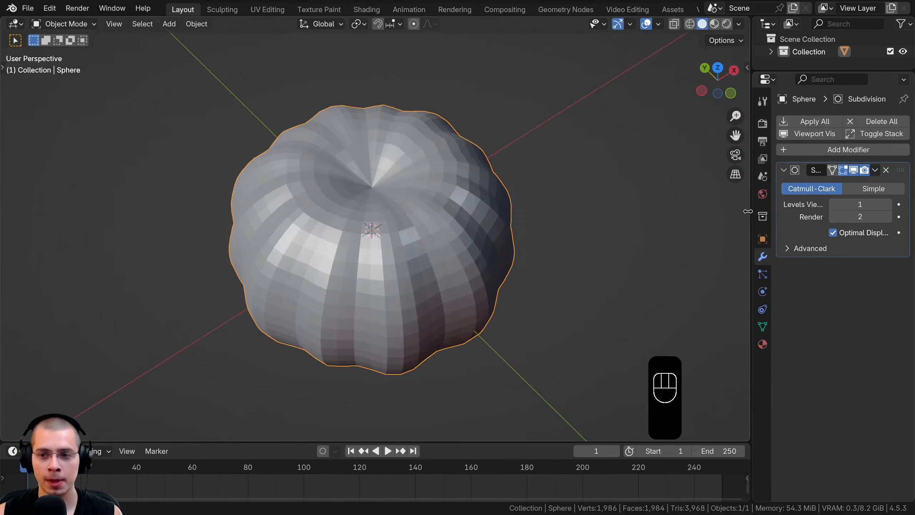
{"action": "left_click_drag", "start_coordinate": [749, 217], "coordinate": [686, 210]}
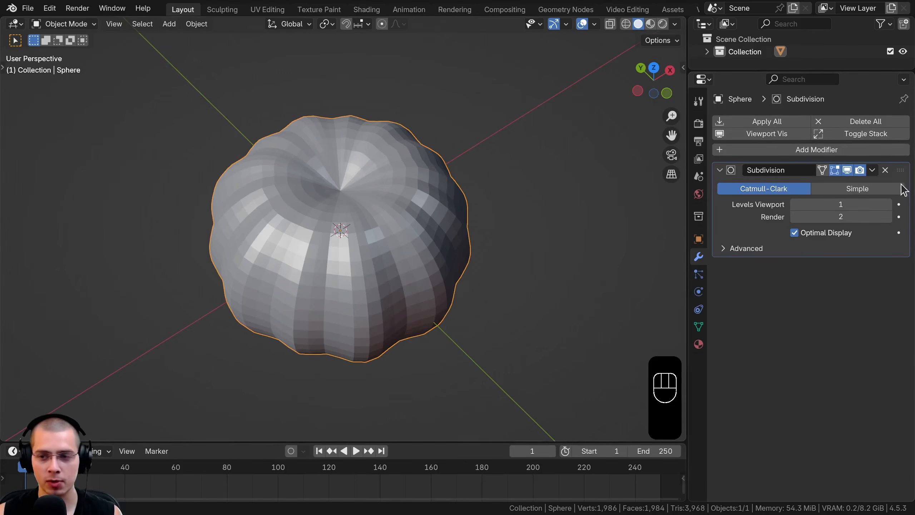
{"action": "left_click", "coordinate": [888, 205]}
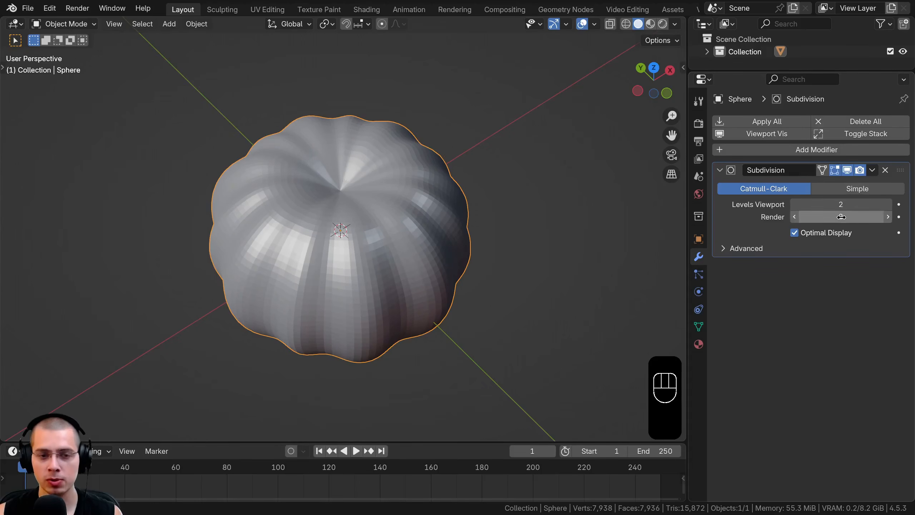
Apply Shade Smooth to the pumpkin and check its surface up close.
{"action": "scroll", "coordinate": [432, 170], "scroll_direction": "up", "scroll_amount": 4}
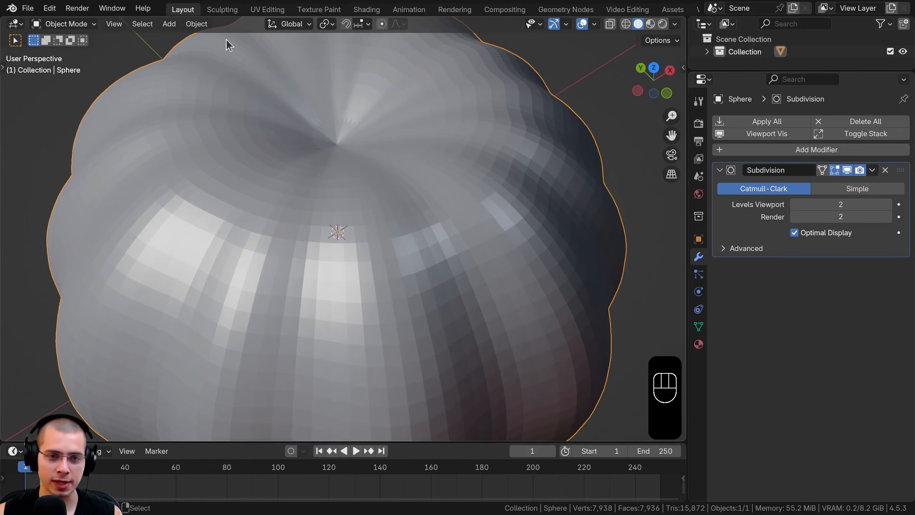
{"action": "scroll", "coordinate": [410, 187], "scroll_direction": "down", "scroll_amount": 3}
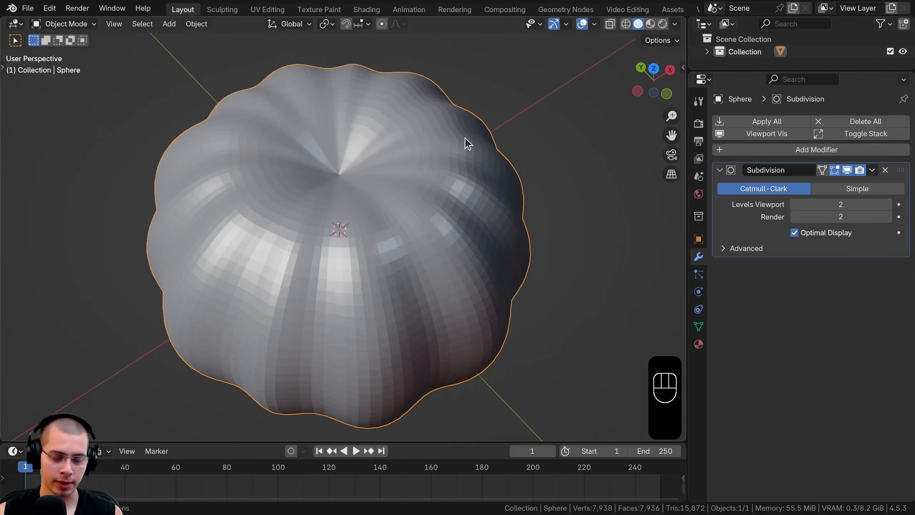
{"action": "right_click", "coordinate": [416, 120]}
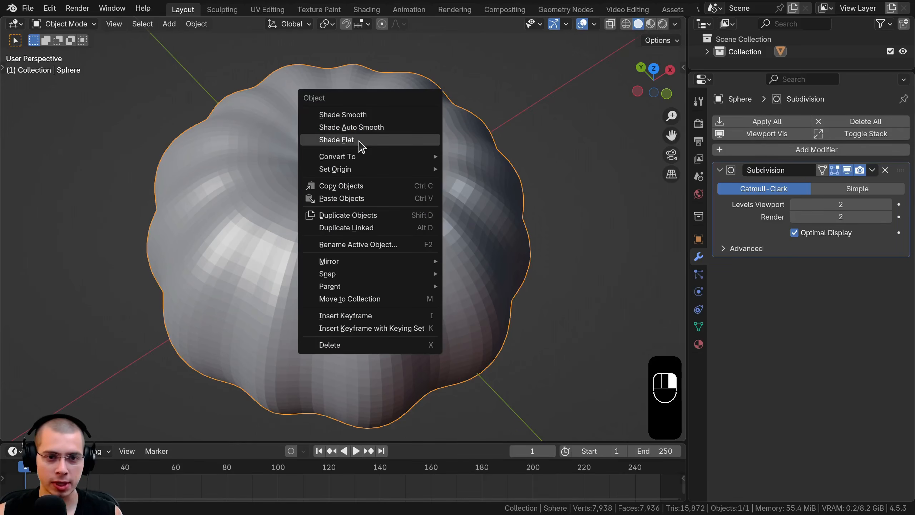
{"action": "left_click", "coordinate": [337, 118]}
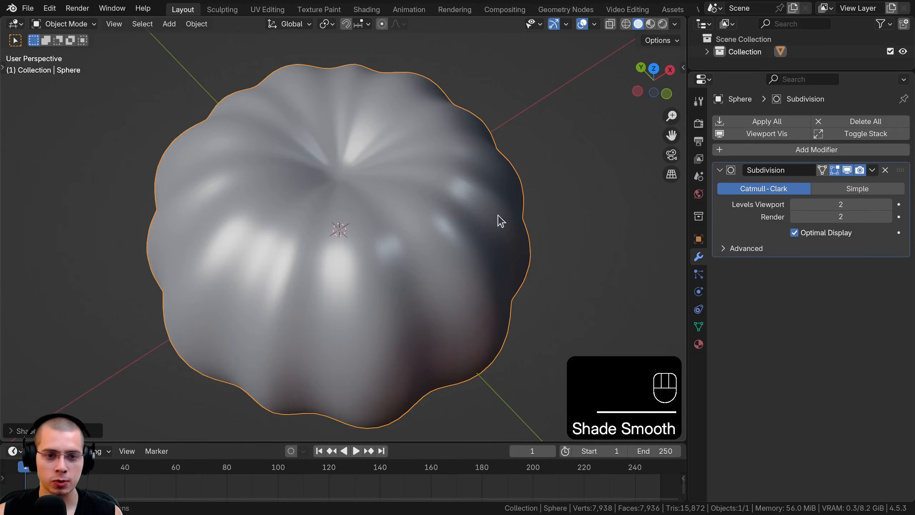
{"action": "middle_click_drag", "start_coordinate": [449, 165], "coordinate": [441, 210]}
{"action": "scroll", "coordinate": [361, 231], "scroll_direction": "up", "scroll_amount": 5}
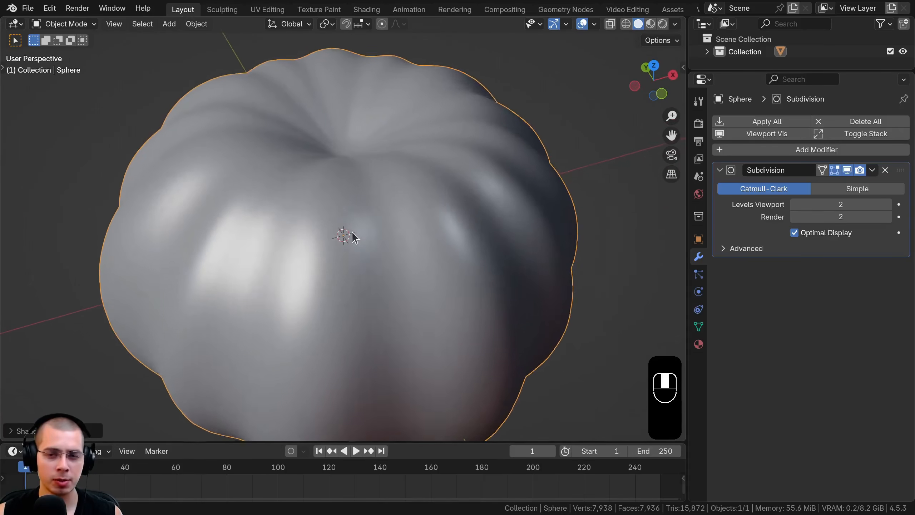
{"action": "middle_click_drag", "start_coordinate": [351, 232], "coordinate": [365, 223]}
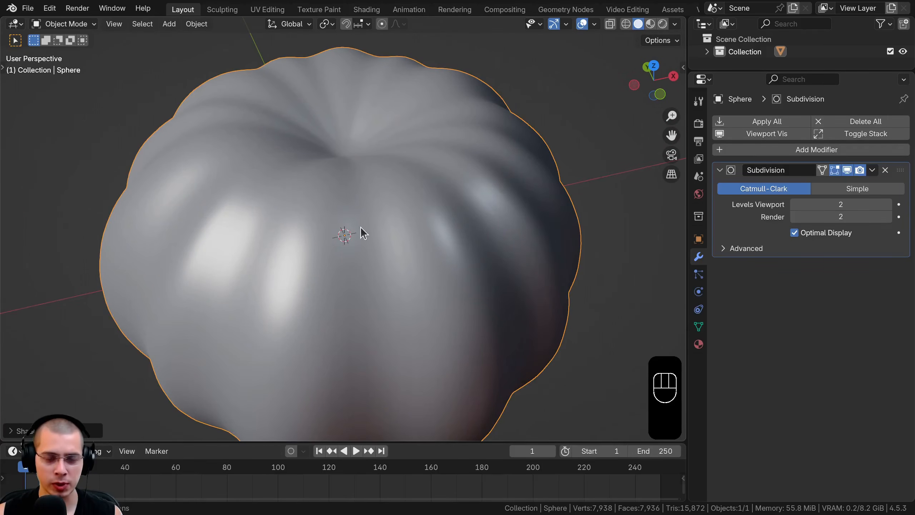
In Edit Mode, bevel the selected vertical groove loops with one segment and a tiny offset of about 0.00035 m to sharpen the creases.
{"action": "key", "text": "Tab"}
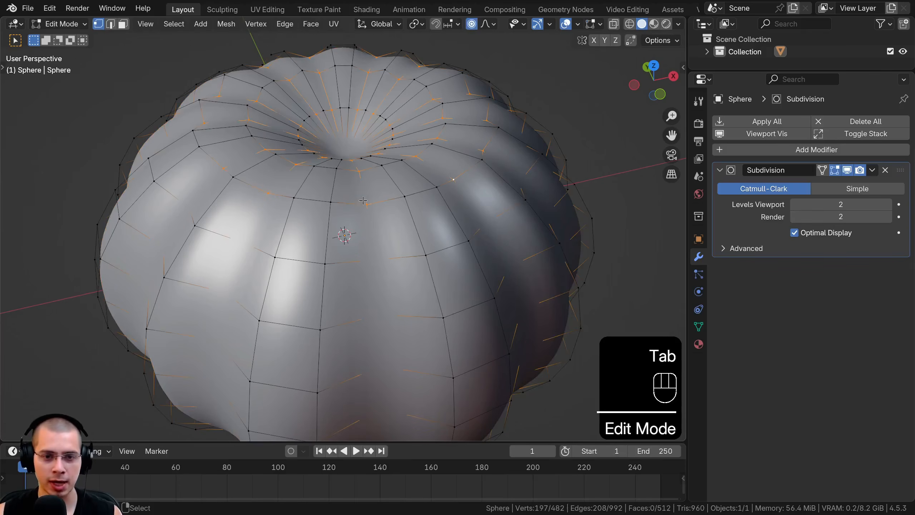
{"action": "middle_click_drag", "start_coordinate": [362, 201], "coordinate": [354, 284]}
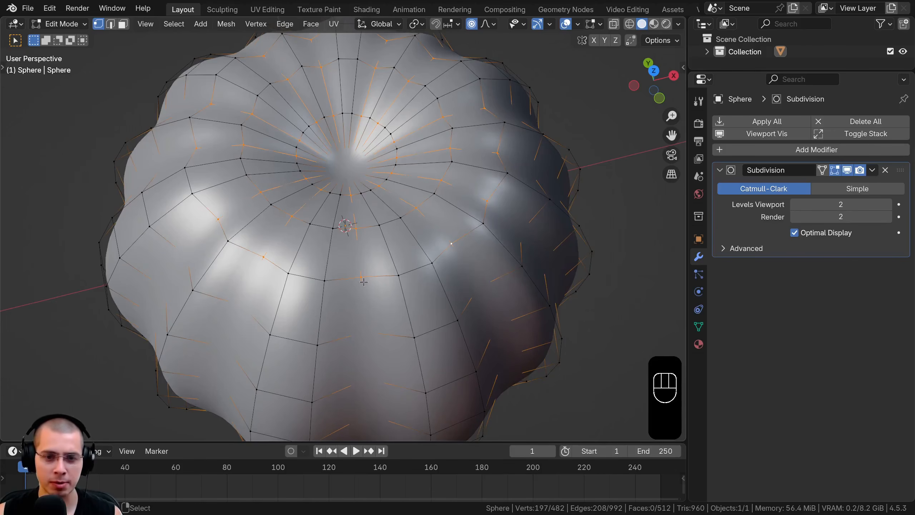
{"action": "scroll", "coordinate": [369, 176], "scroll_direction": "up", "scroll_amount": 3}
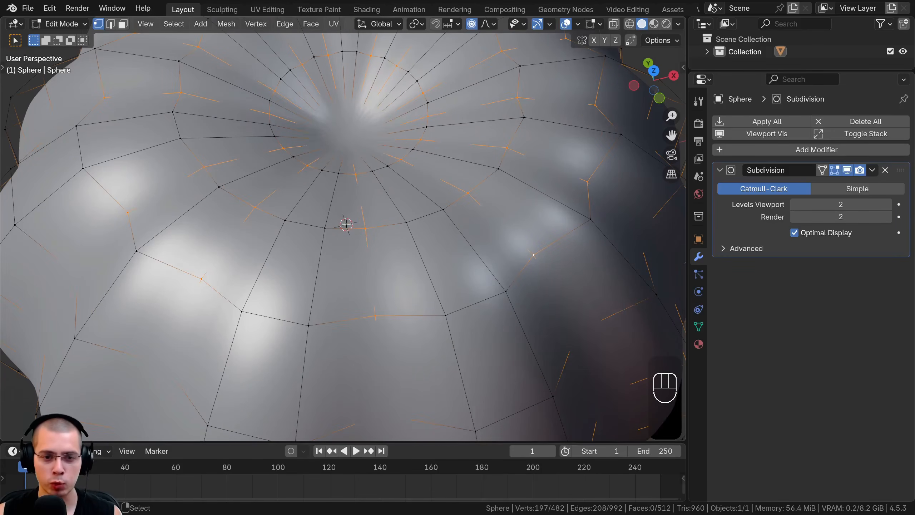
{"action": "scroll", "coordinate": [198, 144], "scroll_direction": "down", "scroll_amount": 2}
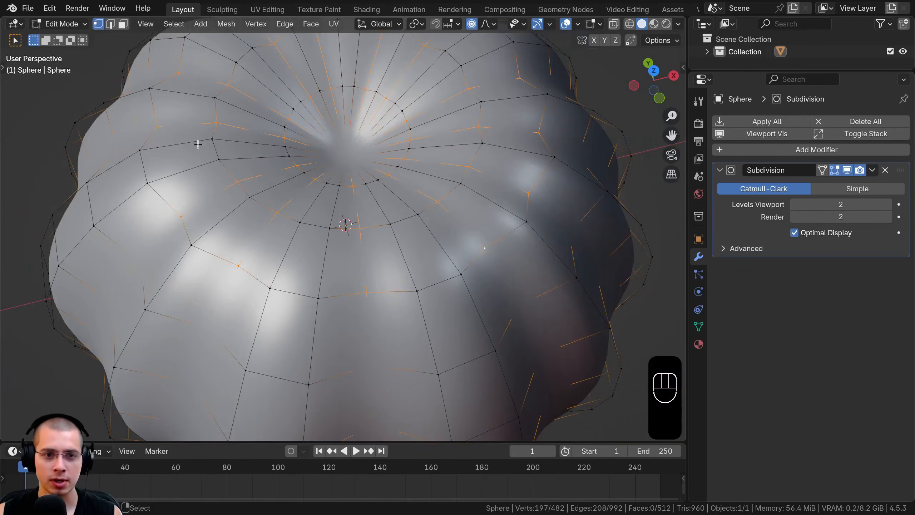
{"action": "scroll", "coordinate": [337, 245], "scroll_direction": "down", "scroll_amount": 2}
{"action": "key", "text": "Tab"}
{"action": "key", "text": "Tab"}
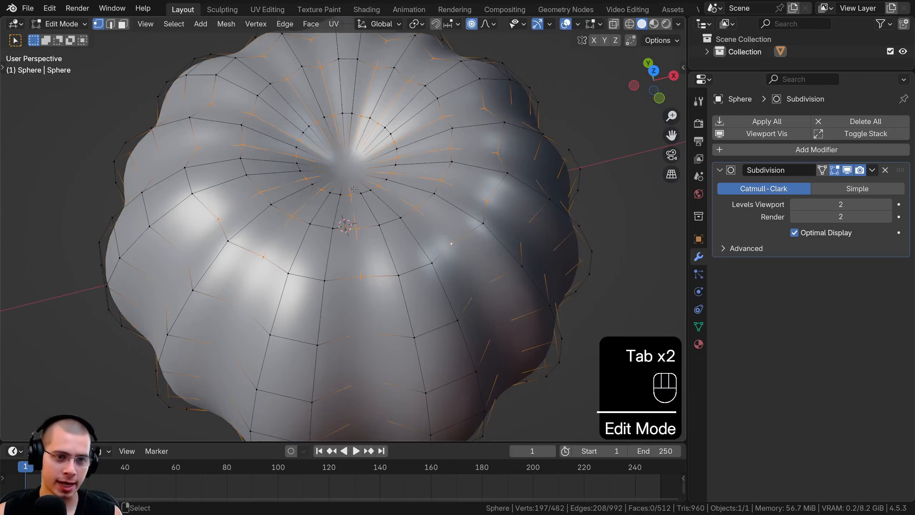
{"action": "left_click", "coordinate": [56, 25]}
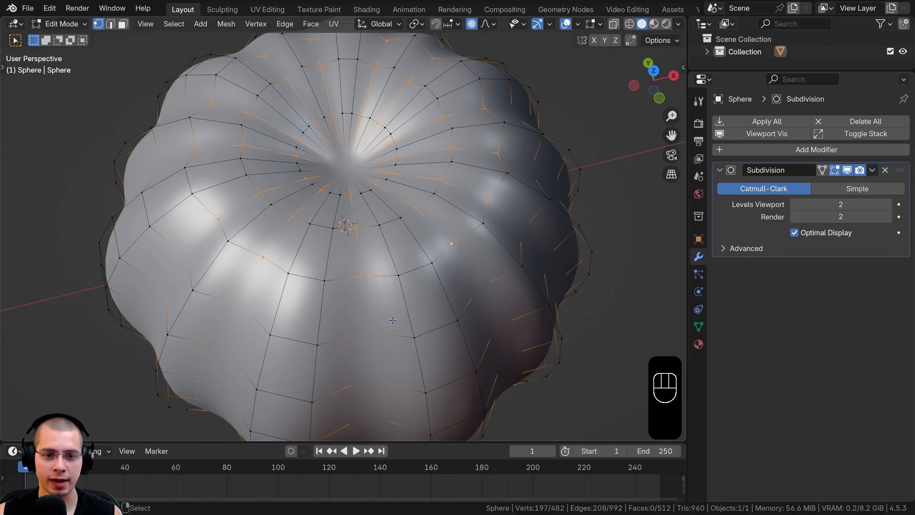
{"action": "scroll", "coordinate": [393, 319], "scroll_direction": "down", "scroll_amount": 1}
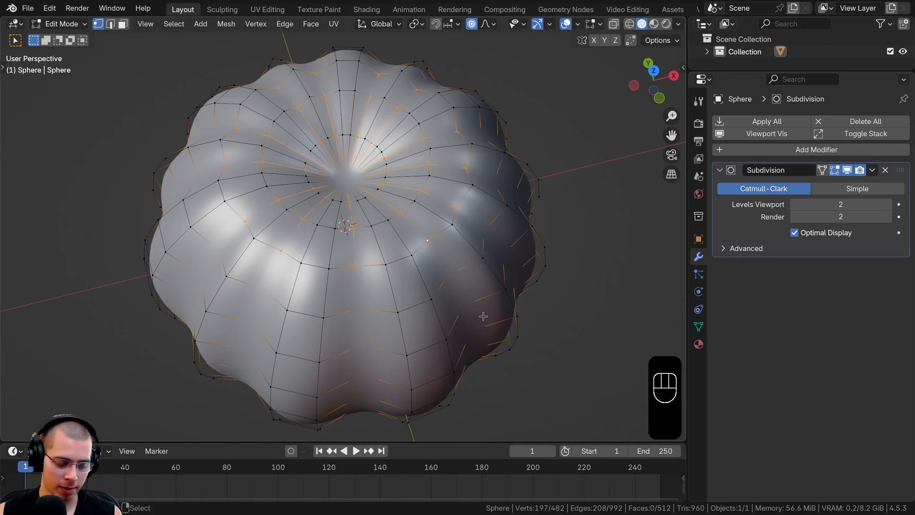
{"action": "scroll", "coordinate": [483, 316], "scroll_direction": "up", "scroll_amount": 4}
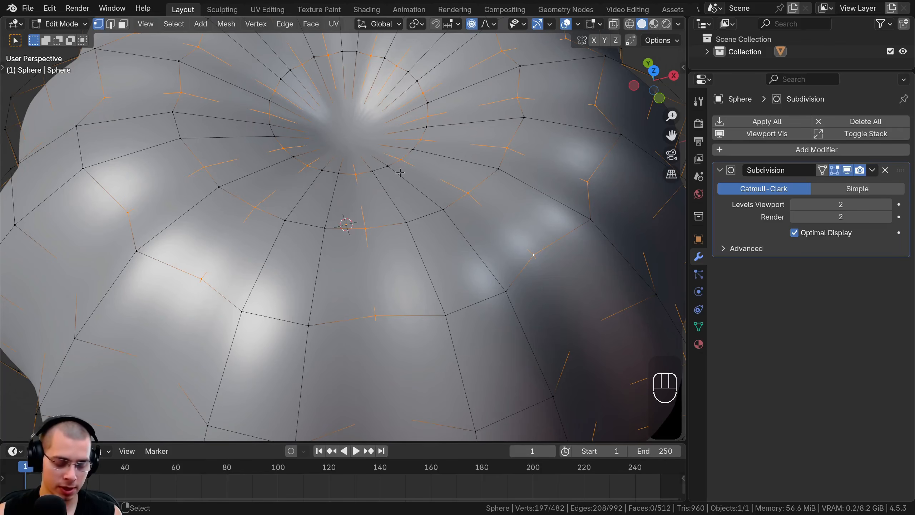
{"action": "key", "text": "ctrl+b"}
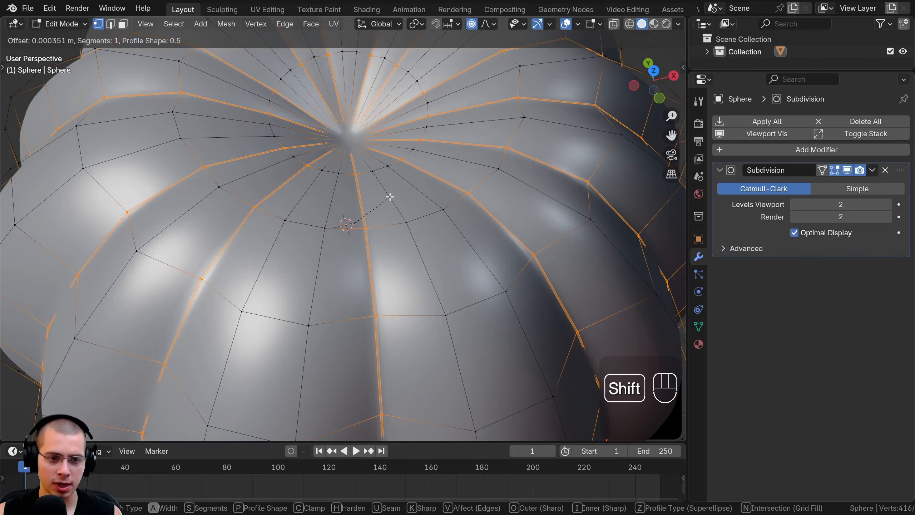
{"action": "left_click", "coordinate": [390, 197]}
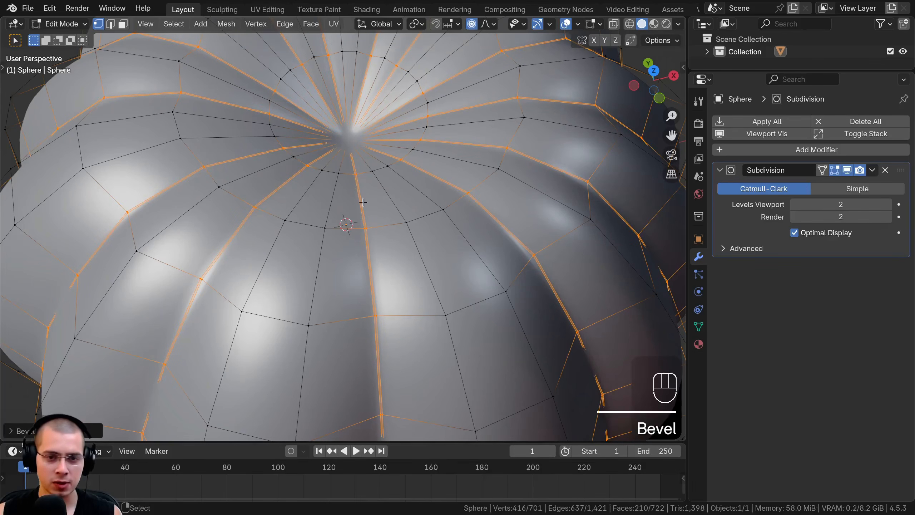
{"action": "scroll", "coordinate": [376, 223], "scroll_direction": "down", "scroll_amount": 4}
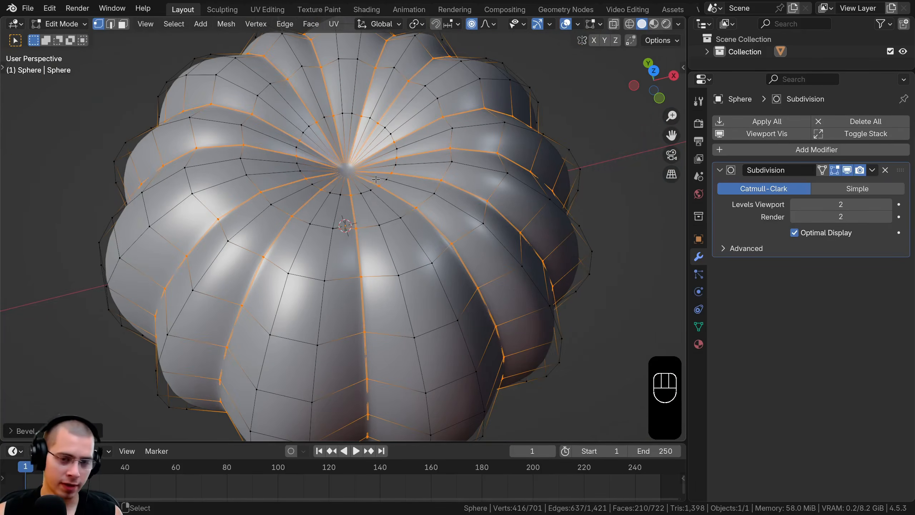
Return the pumpkin to Object Mode and check the sharpened grooves from several sides.
{"action": "key", "text": "Tab"}
{"action": "middle_click_drag", "start_coordinate": [408, 219], "coordinate": [356, 212]}
{"action": "middle_click_drag", "start_coordinate": [326, 247], "coordinate": [369, 170]}
{"action": "scroll", "coordinate": [378, 249], "scroll_direction": "down", "scroll_amount": 3}
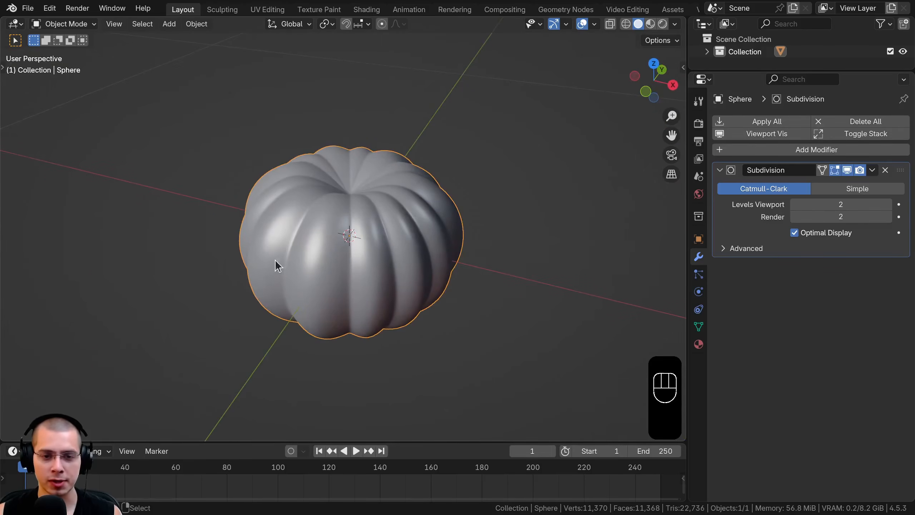
{"action": "scroll", "coordinate": [469, 199], "scroll_direction": "up", "scroll_amount": 2}
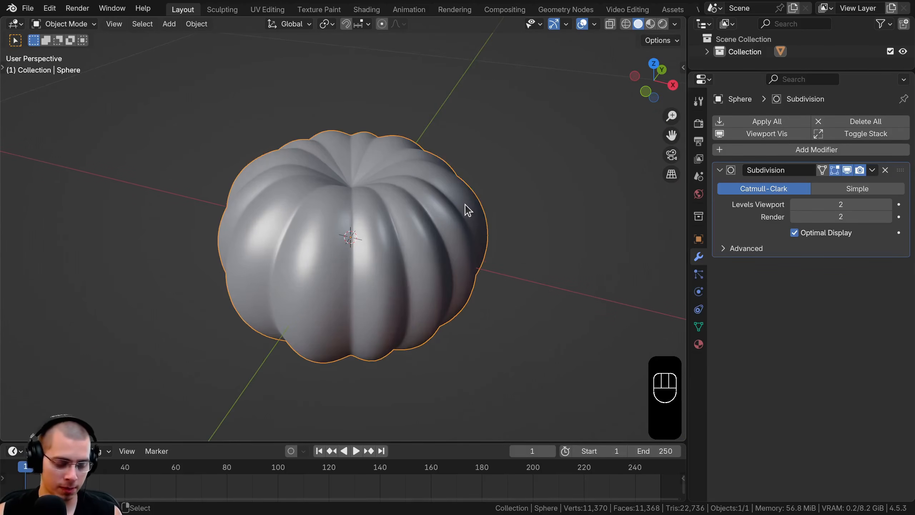
Save the Pumpkin.blend project twice.
{"action": "key", "text": "ctrl+s"}
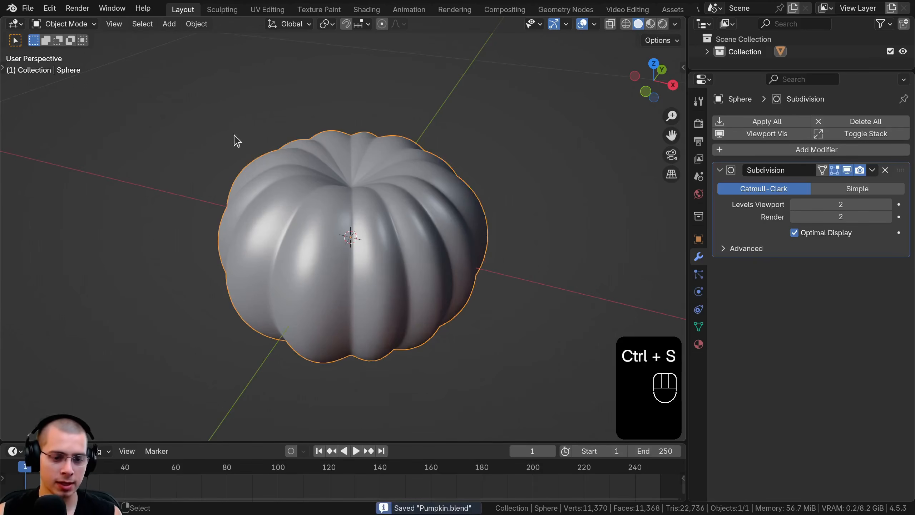
{"action": "left_click", "coordinate": [28, 8]}
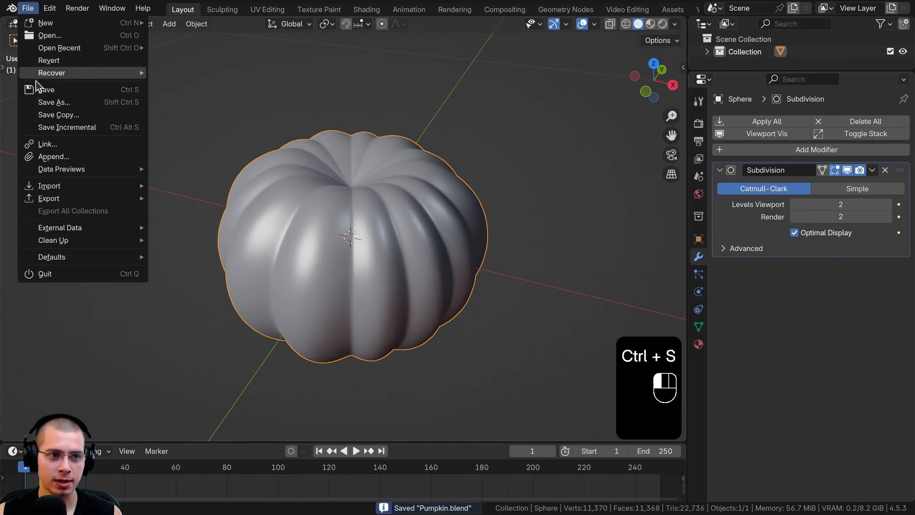
{"action": "left_click", "coordinate": [91, 90]}
{"action": "middle_click_drag", "start_coordinate": [360, 166], "coordinate": [382, 174]}
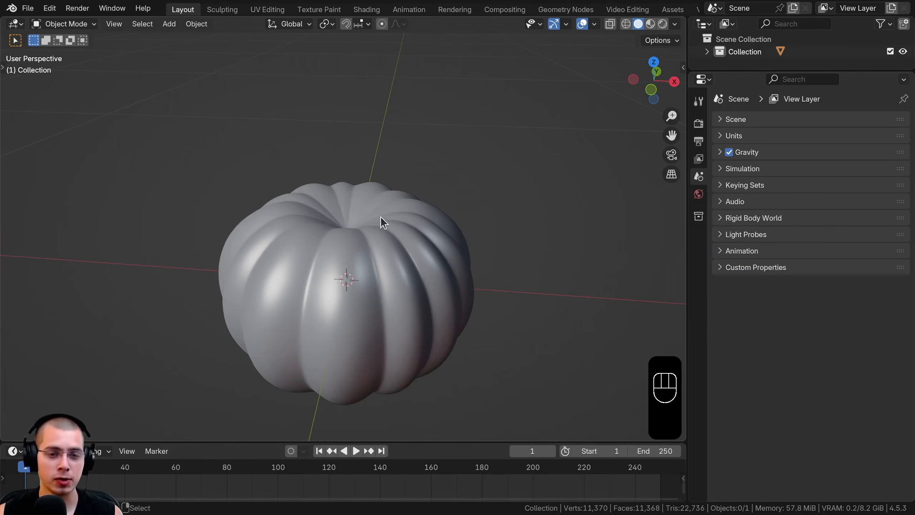
{"action": "scroll", "coordinate": [361, 190], "scroll_direction": "up", "scroll_amount": 2}
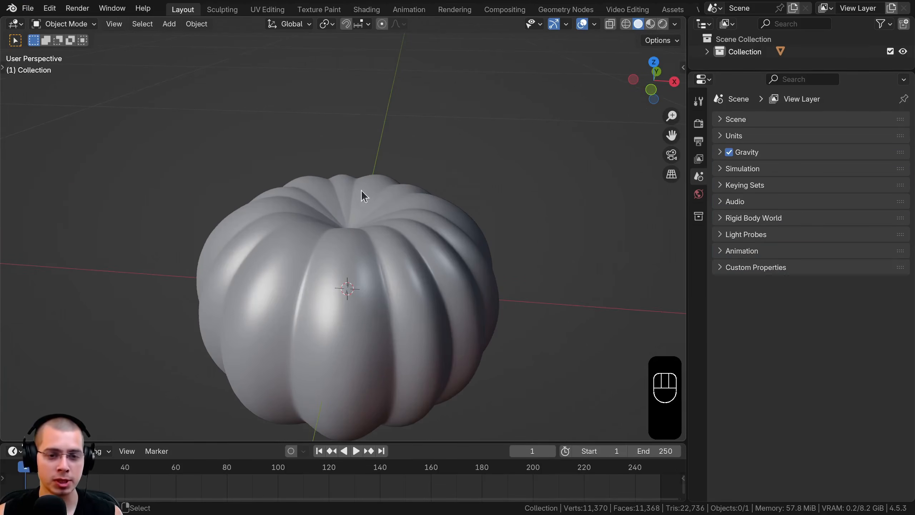
{"action": "scroll", "coordinate": [349, 168], "scroll_direction": "down", "scroll_amount": 8}
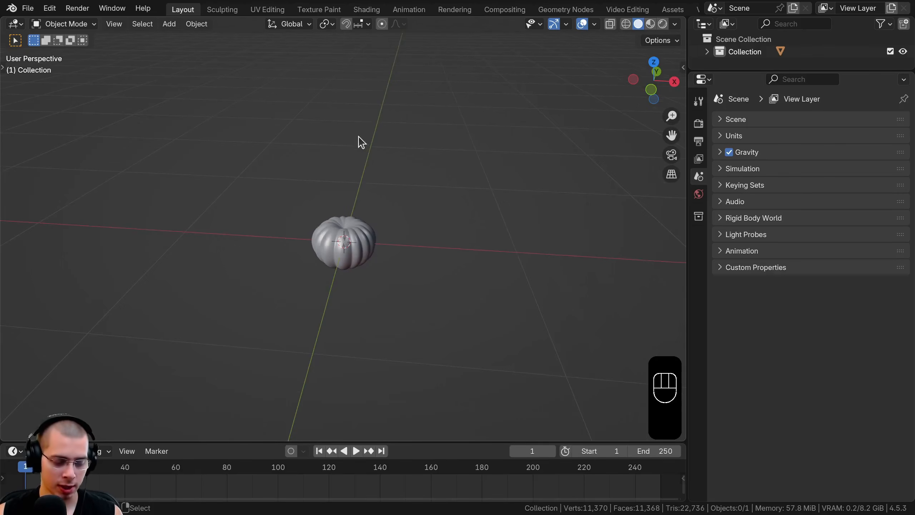
Add a cylinder mesh to the scene for the pumpkin's stem.
{"action": "key", "text": "shift+a"}
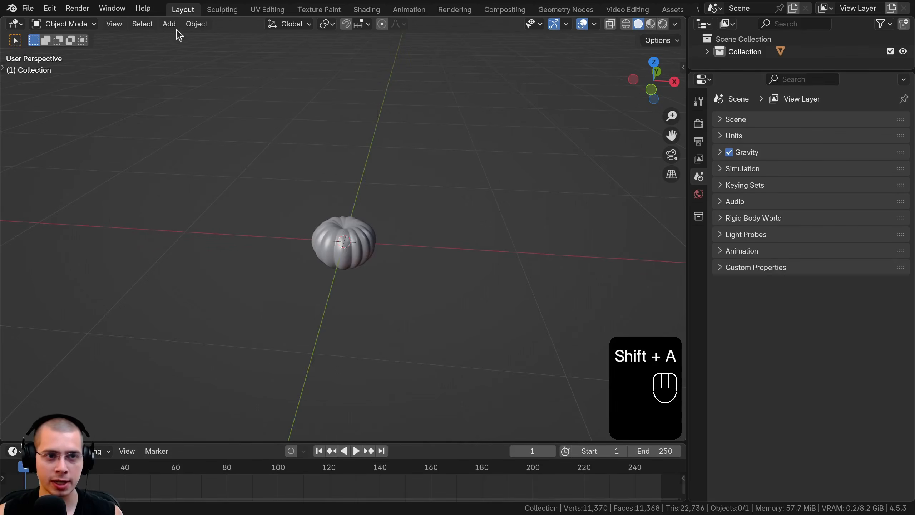
{"action": "left_click", "coordinate": [169, 24]}
{"action": "mouse_move", "coordinate": [194, 38]}
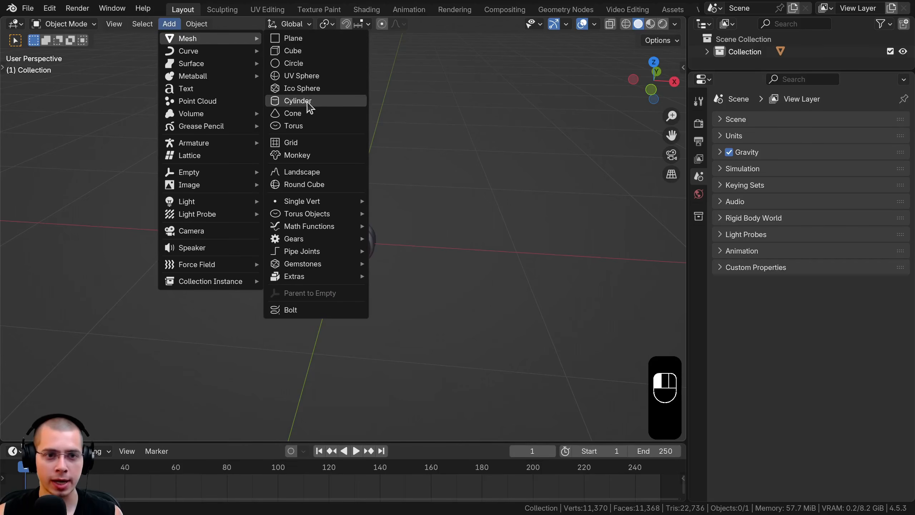
{"action": "left_click", "coordinate": [312, 101]}
{"action": "scroll", "coordinate": [331, 158], "scroll_direction": "down", "scroll_amount": 4}
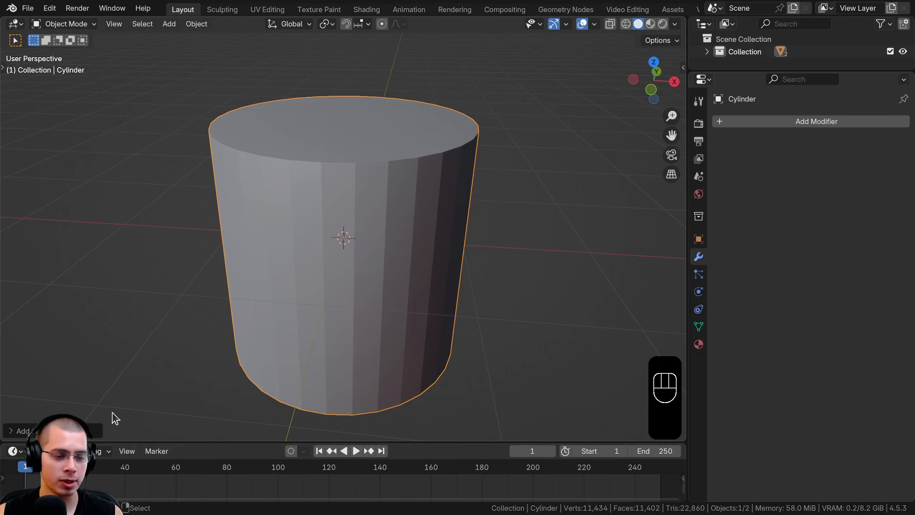
Set the new cylinder's vertex count to 14.
{"action": "left_click_drag", "start_coordinate": [108, 442], "coordinate": [33, 418]}
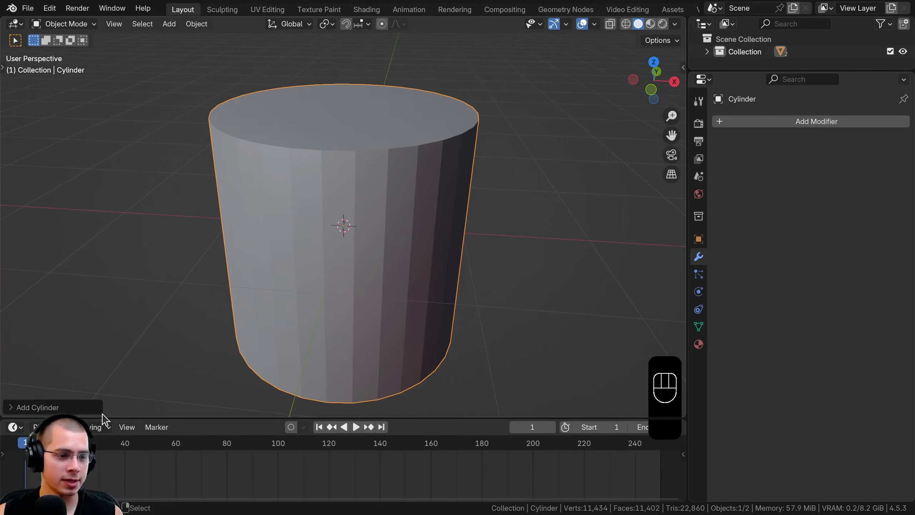
{"action": "left_click_drag", "start_coordinate": [104, 418], "coordinate": [54, 410]}
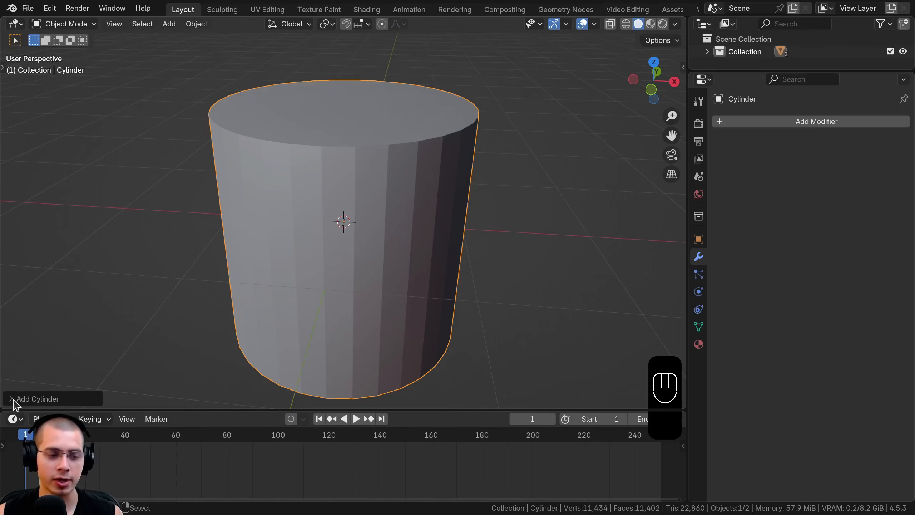
{"action": "left_click", "coordinate": [13, 399]}
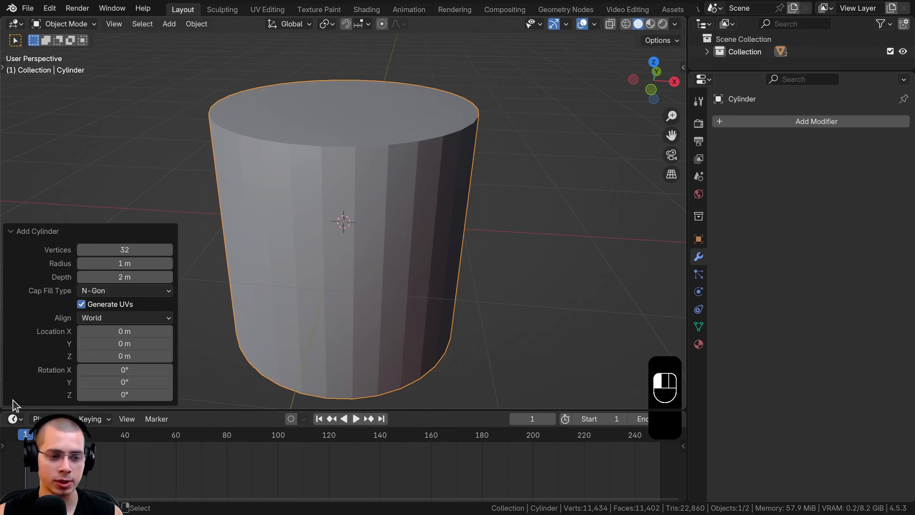
{"action": "left_click_drag", "start_coordinate": [120, 250], "coordinate": [126, 320]}
{"action": "left_click", "coordinate": [124, 249]}
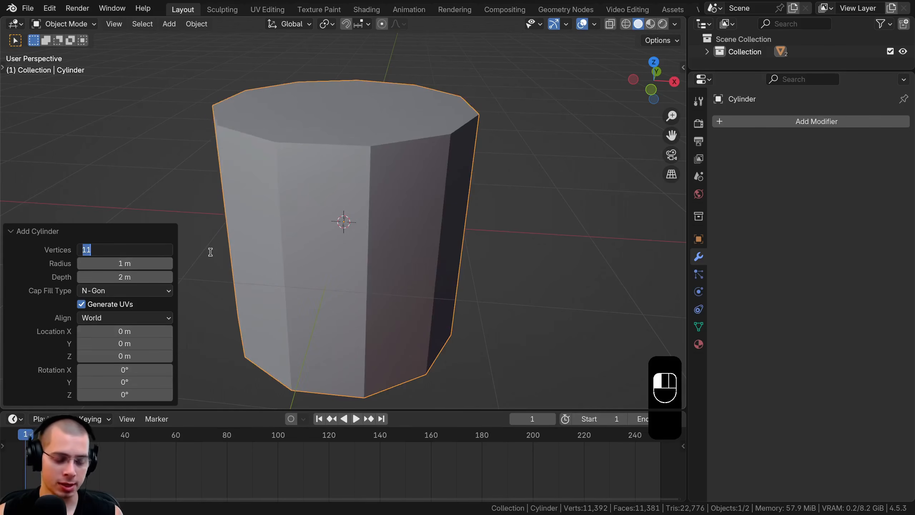
{"action": "type", "text": "14"}
{"action": "key", "text": "Return"}
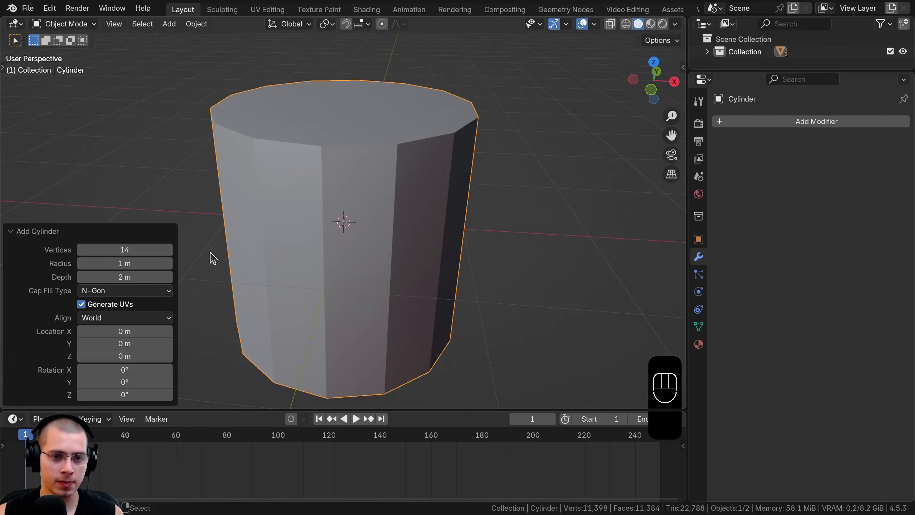
{"action": "left_click", "coordinate": [13, 231]}
{"action": "left_click_drag", "start_coordinate": [200, 411], "coordinate": [200, 460]}
{"action": "left_click_drag", "start_coordinate": [200, 467], "coordinate": [200, 468]}
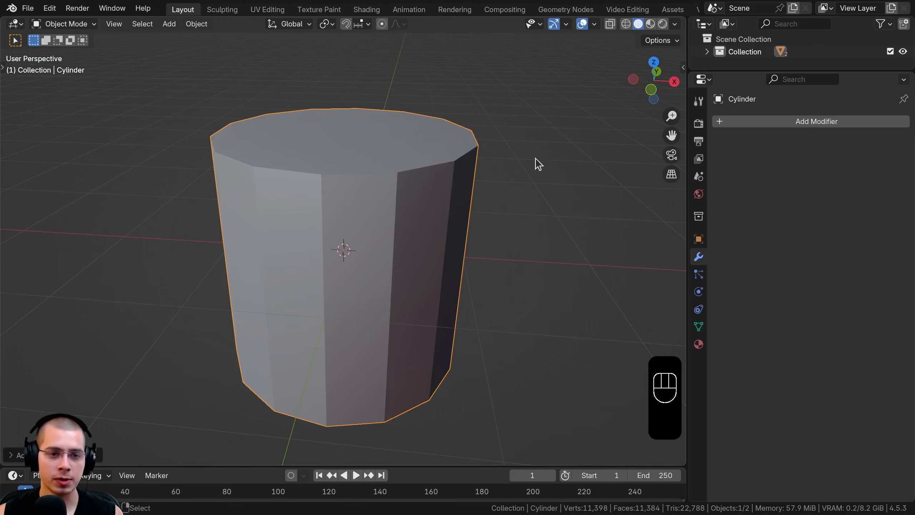
Try scaling the cylinder down uniformly by 0.03 and undo it.
{"action": "mouse_move", "coordinate": [511, 146]}
{"action": "middle_mouse_down"}
{"action": "mouse_move", "coordinate": [508, 177]}
{"action": "mouse_move", "coordinate": [508, 131]}
{"action": "mouse_move", "coordinate": [509, 158]}
{"action": "middle_mouse_up"}
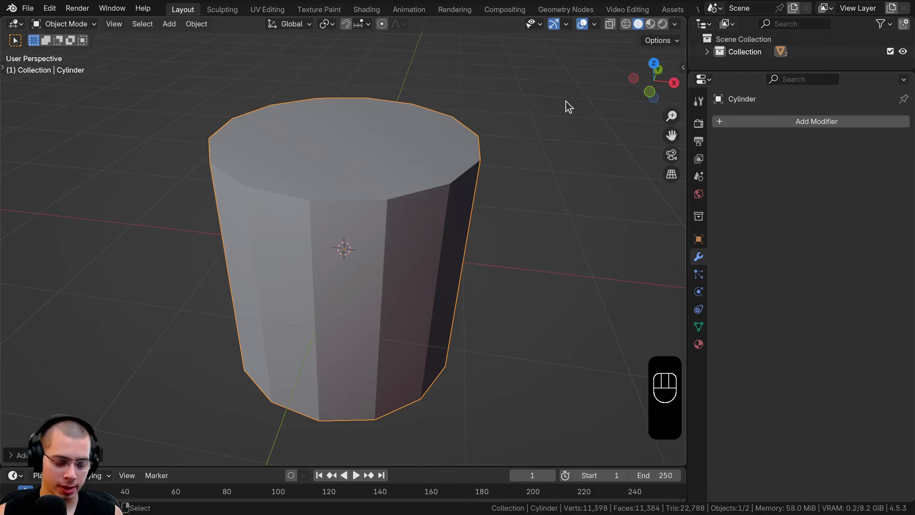
{"action": "key", "text": "s"}
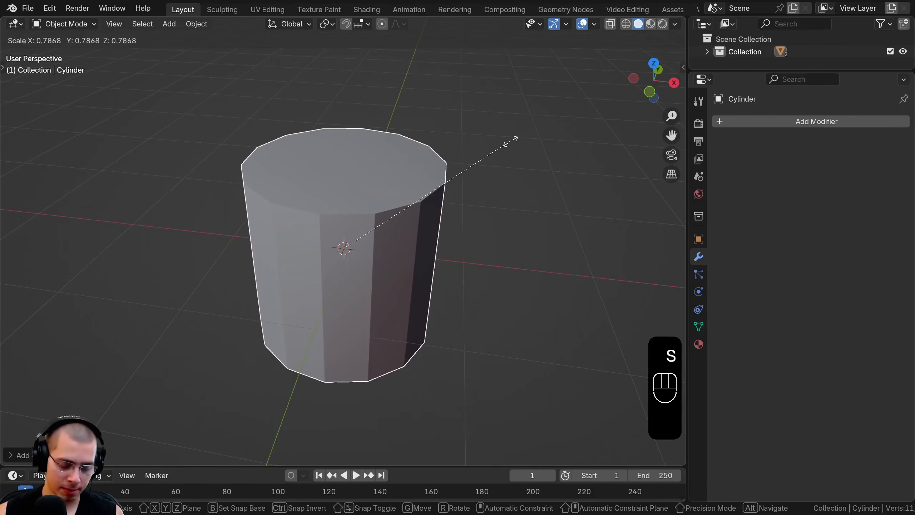
{"action": "type", "text": ".03"}
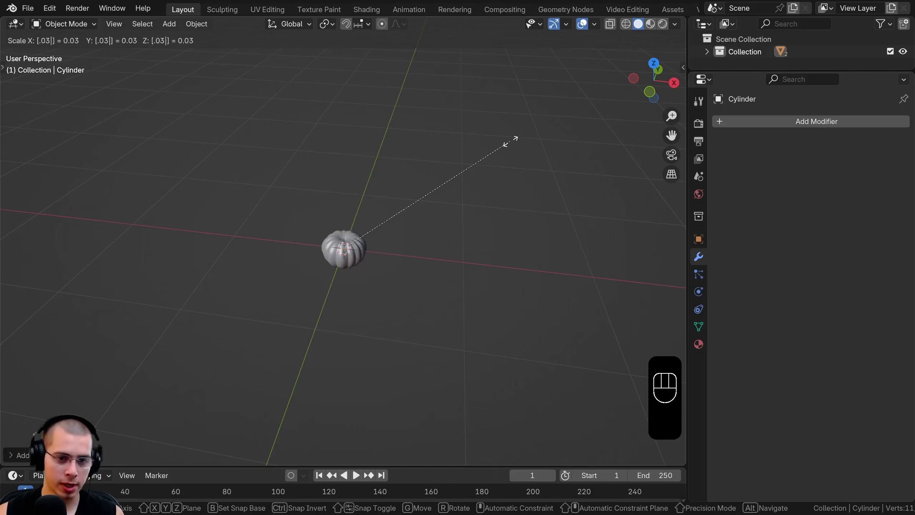
{"action": "left_click", "coordinate": [510, 141]}
{"action": "key", "text": "ctrl+z"}
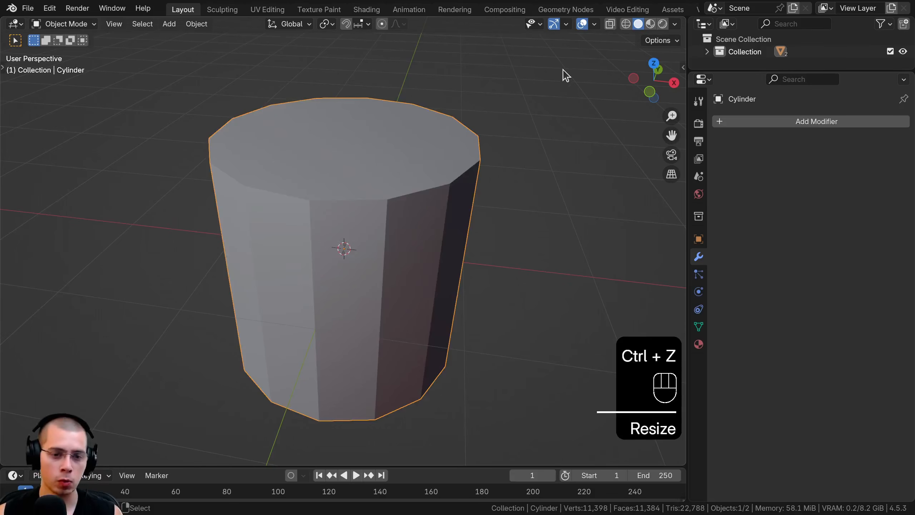
Scale the cylinder down uniformly to about 0.04 and raise it about 0.2 m along Z above the pumpkin.
{"action": "key", "text": "s"}
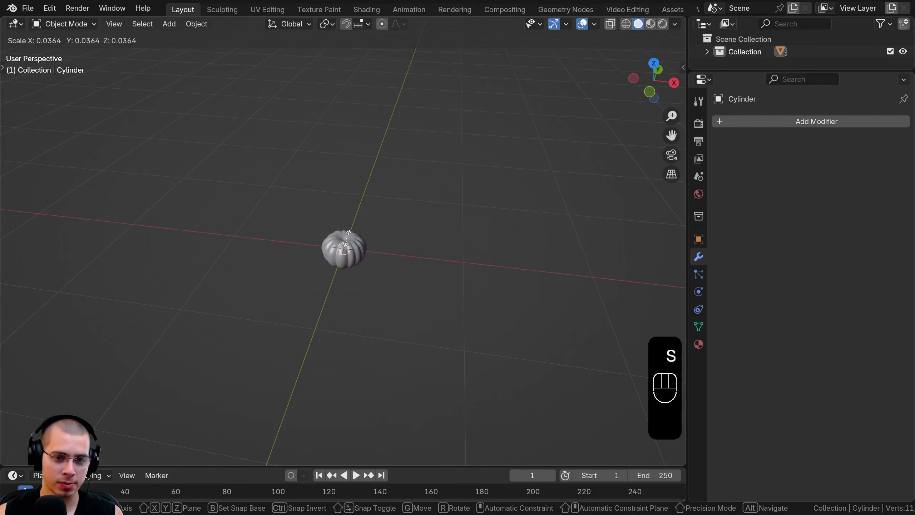
{"action": "left_click", "coordinate": [347, 244]}
{"action": "scroll", "coordinate": [353, 262], "scroll_direction": "up", "scroll_amount": 8}
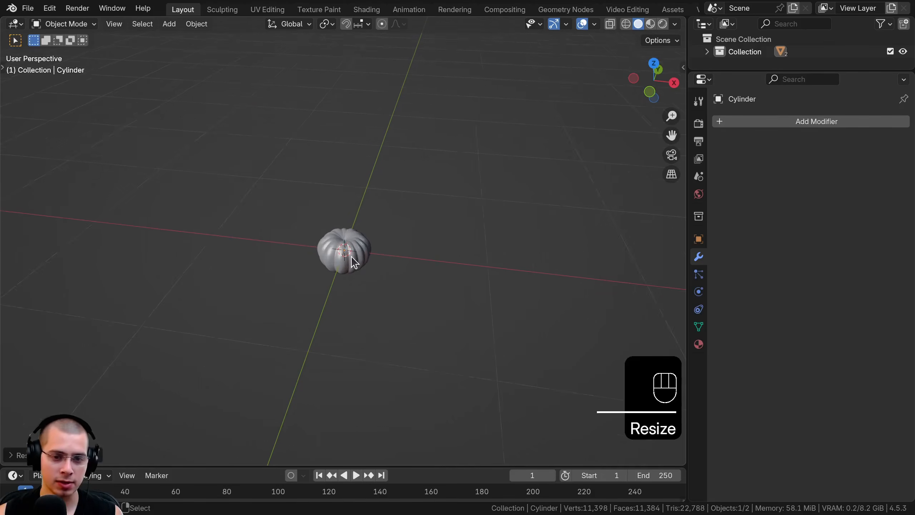
{"action": "scroll", "coordinate": [352, 257], "scroll_direction": "up", "scroll_amount": 2}
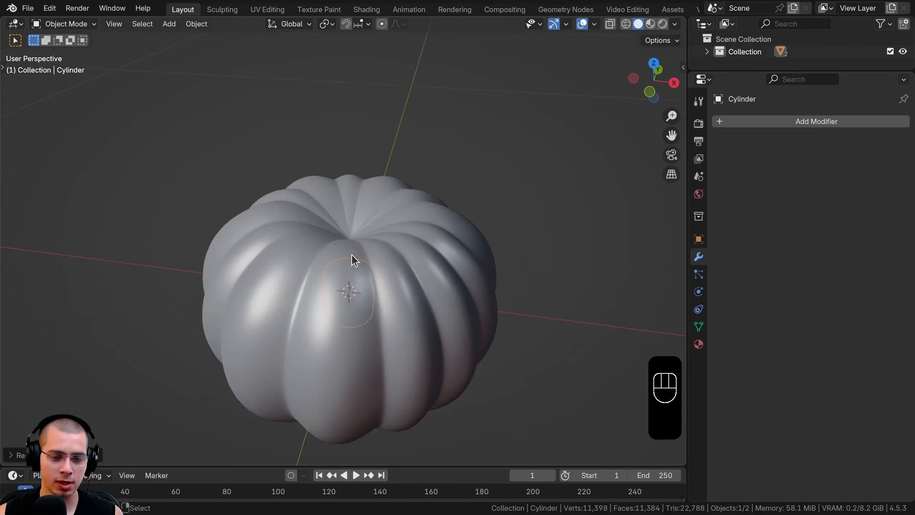
{"action": "key", "text": "g"}
{"action": "key", "text": "z"}
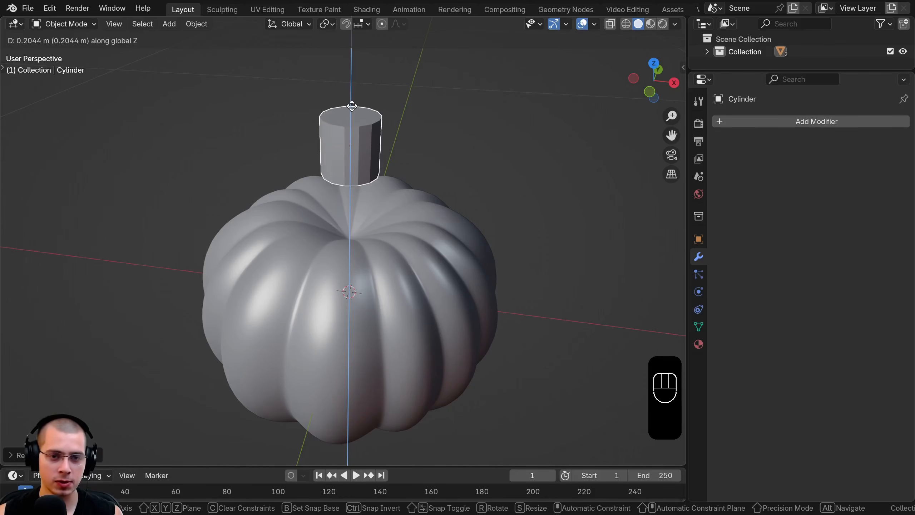
{"action": "left_click", "coordinate": [350, 112]}
Scale the stem cylinder down slightly and apply its scale.
{"action": "key", "text": "s"}
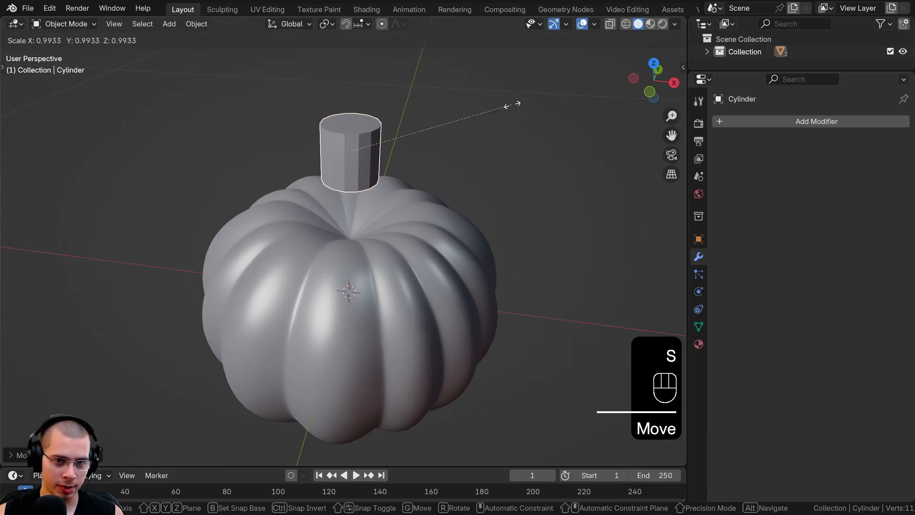
{"action": "left_click", "coordinate": [476, 106]}
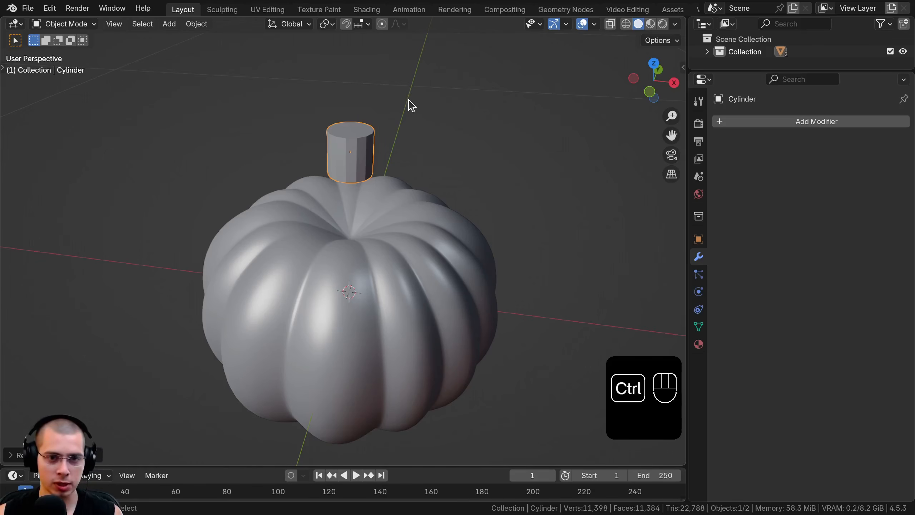
{"action": "key", "text": "ctrl+a"}
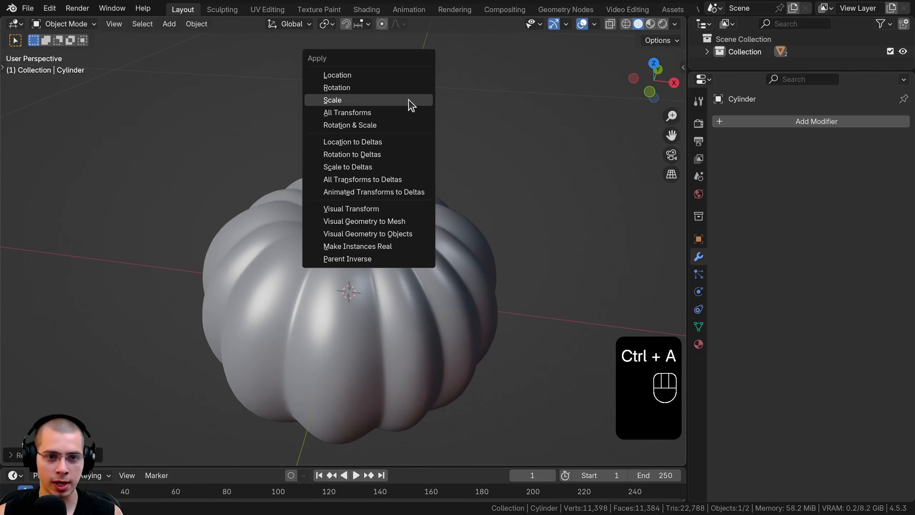
{"action": "left_click", "coordinate": [342, 100]}
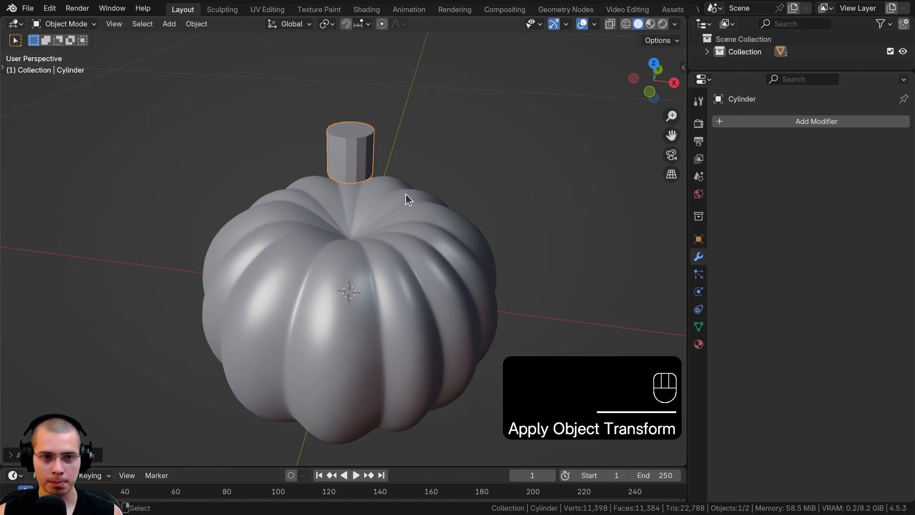
Frame the selected stem cylinder in the viewport so the view orbits around it.
{"action": "key", "text": "KP_Decimal"}
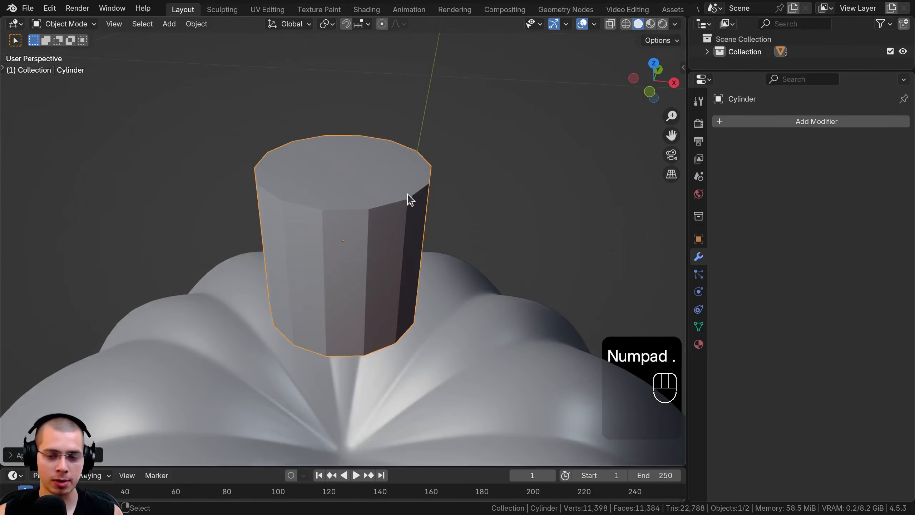
{"action": "scroll", "coordinate": [410, 200], "scroll_direction": "down", "scroll_amount": 5}
{"action": "middle_click_drag", "start_coordinate": [496, 296], "coordinate": [164, 76], "text": "shift"}
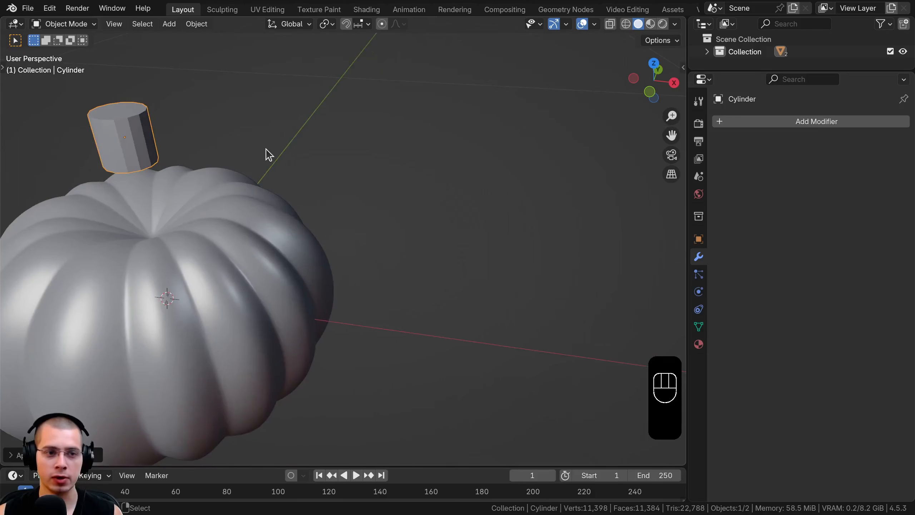
{"action": "middle_click_drag", "start_coordinate": [269, 155], "coordinate": [286, 160]}
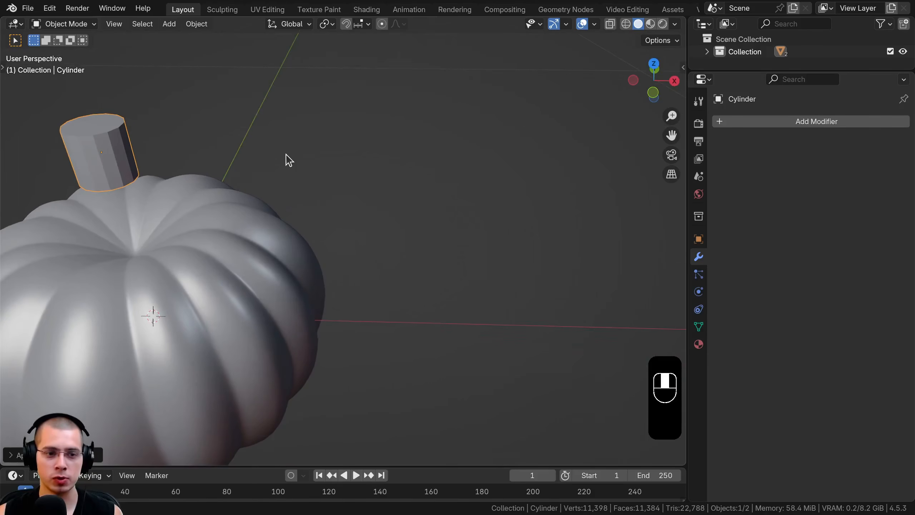
{"action": "left_click", "coordinate": [113, 24]}
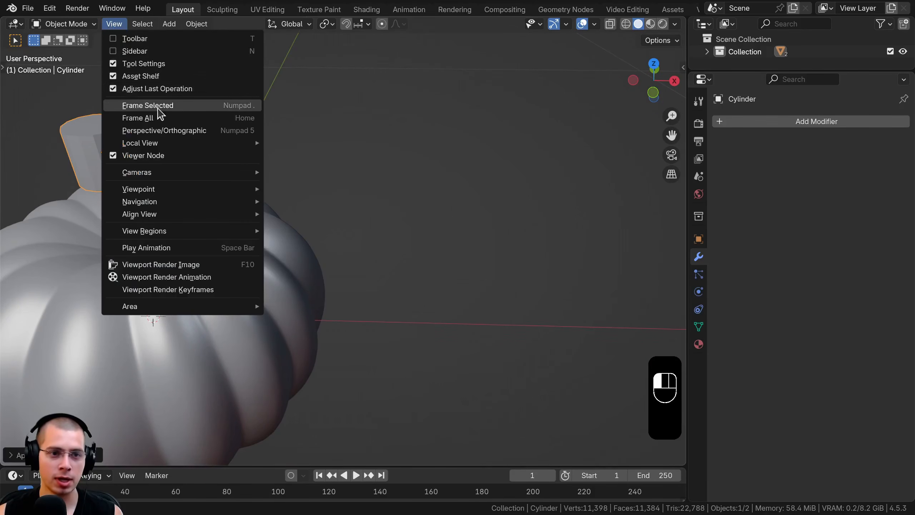
{"action": "left_click", "coordinate": [170, 107]}
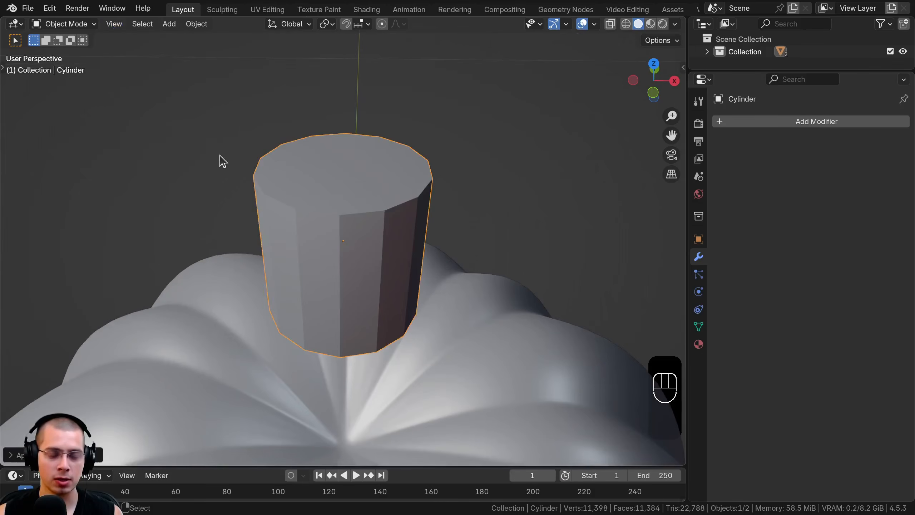
{"action": "key", "text": "KP_Decimal"}
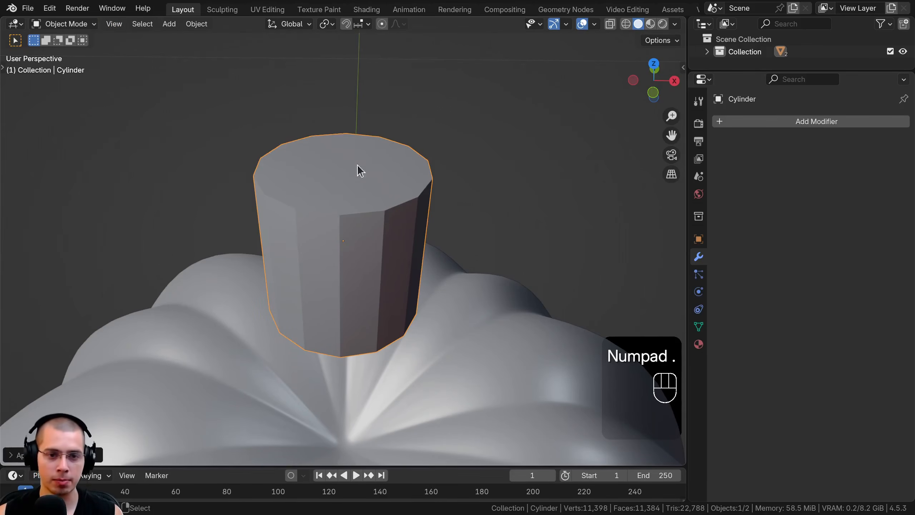
{"action": "scroll", "coordinate": [370, 201], "scroll_direction": "down", "scroll_amount": 2}
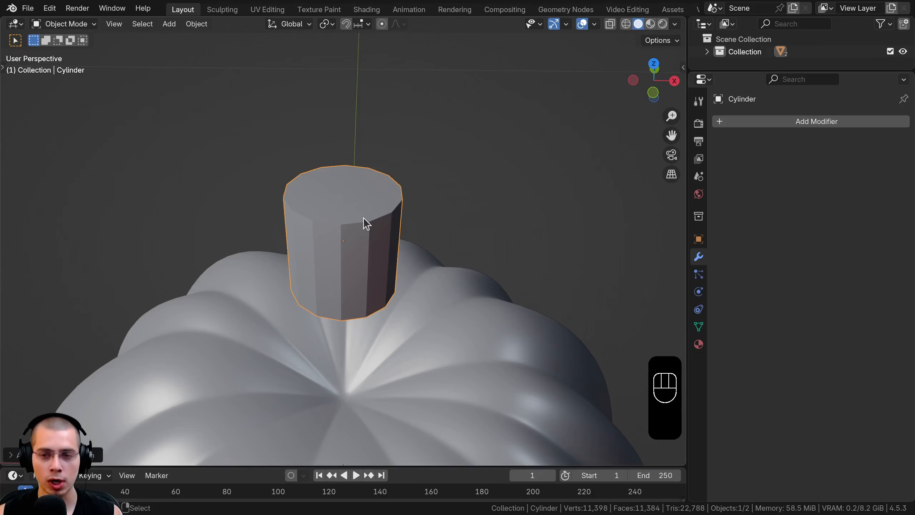
Deselect the stem cylinder and check it in front, left and top orthographic views.
{"action": "key", "text": "KP_1"}
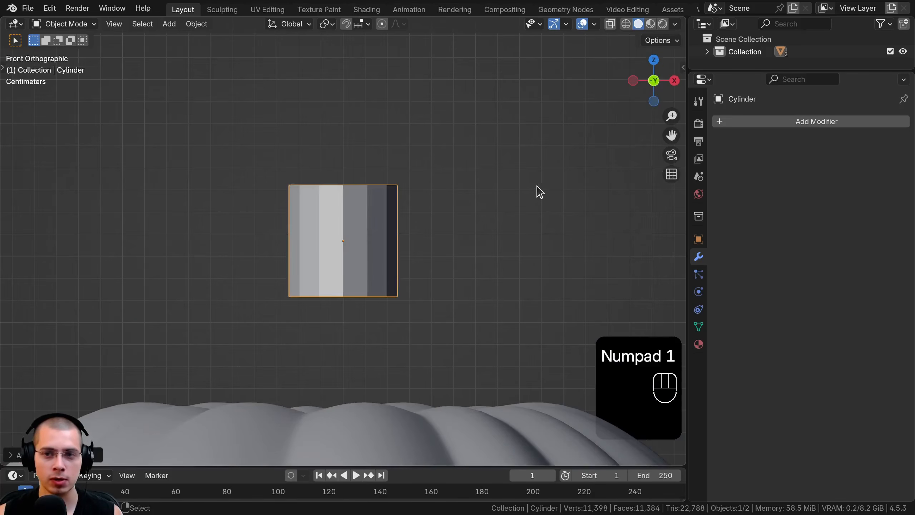
{"action": "middle_click_drag", "start_coordinate": [539, 190], "coordinate": [508, 192]}
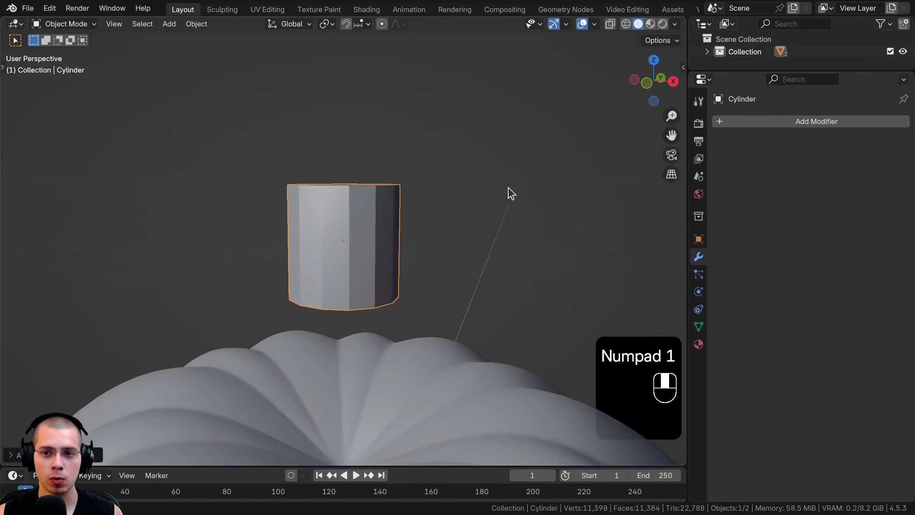
{"action": "left_click", "coordinate": [647, 83]}
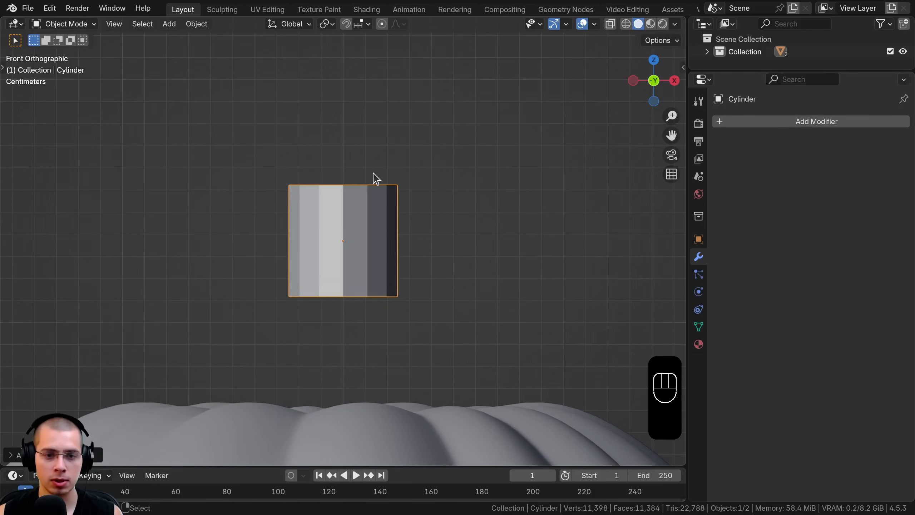
{"action": "left_click", "coordinate": [468, 155]}
{"action": "middle_click_drag", "start_coordinate": [461, 159], "coordinate": [419, 196]}
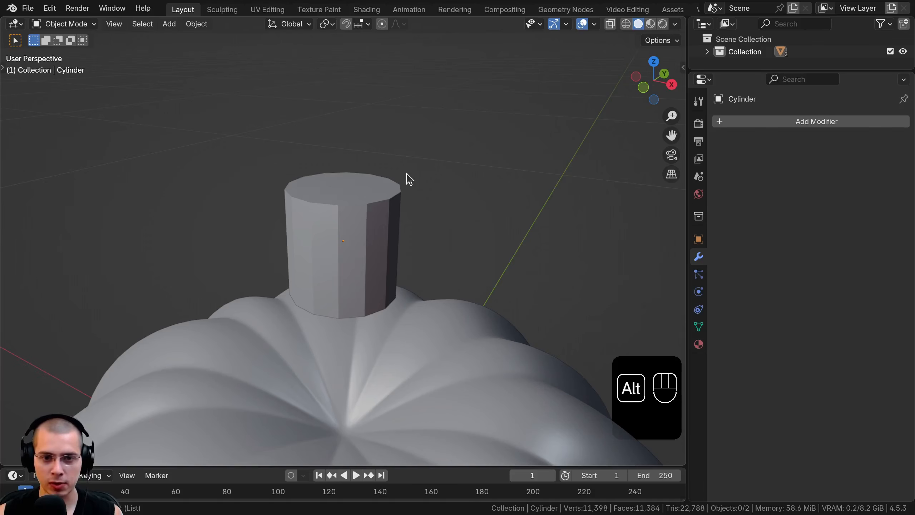
{"action": "middle_click_drag", "start_coordinate": [407, 179], "coordinate": [619, 200], "text": "alt"}
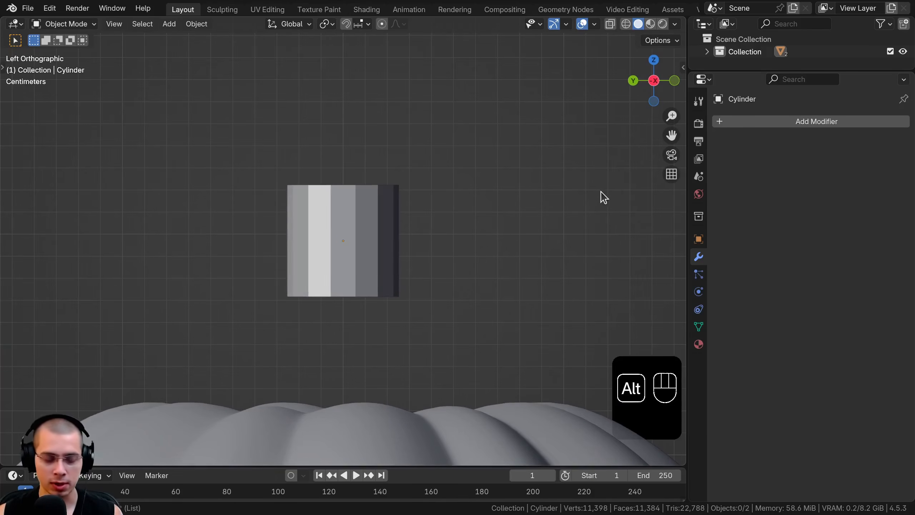
{"action": "middle_click_drag", "start_coordinate": [602, 192], "coordinate": [174, 168], "text": "alt"}
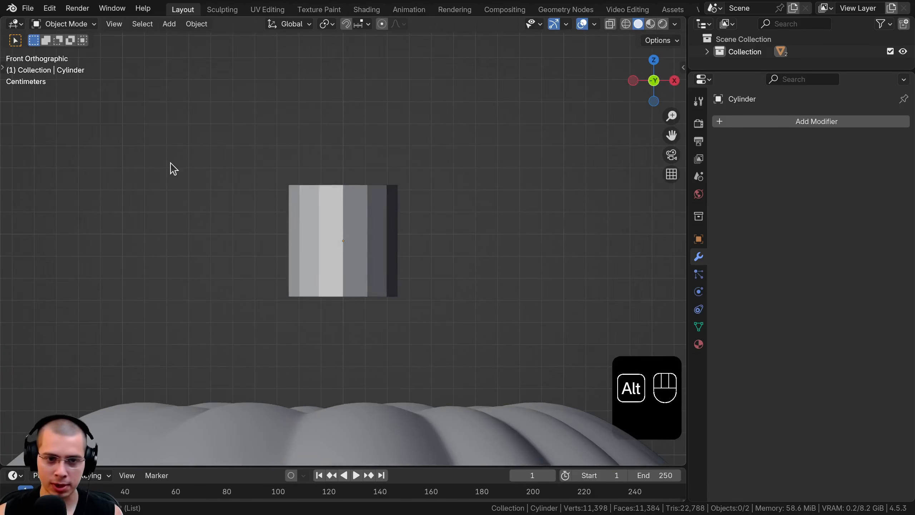
{"action": "middle_click_drag", "start_coordinate": [293, 187], "coordinate": [510, 202], "text": "alt"}
{"action": "middle_click_drag", "start_coordinate": [376, 349], "coordinate": [367, 407], "text": "alt"}
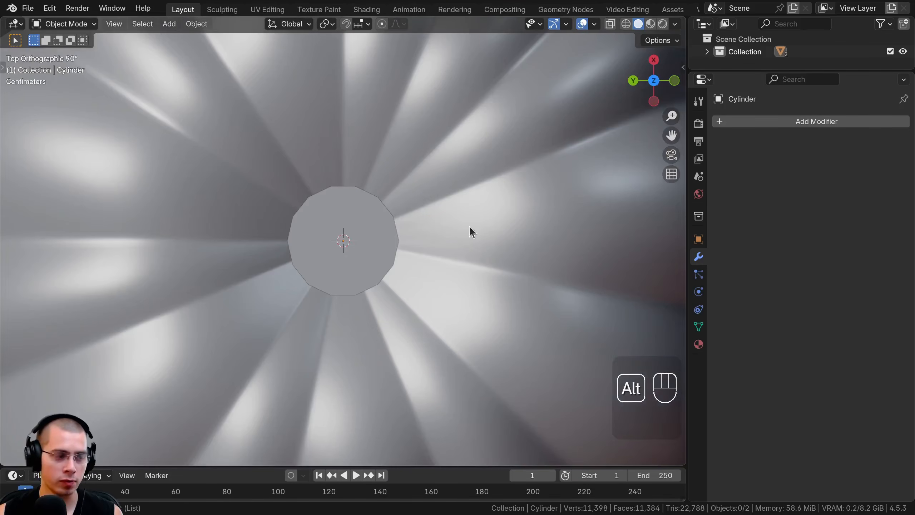
Show the stem cylinder in front orthographic view and enter Edit Mode on it.
{"action": "middle_click_drag", "start_coordinate": [357, 340], "coordinate": [320, 261], "text": "alt"}
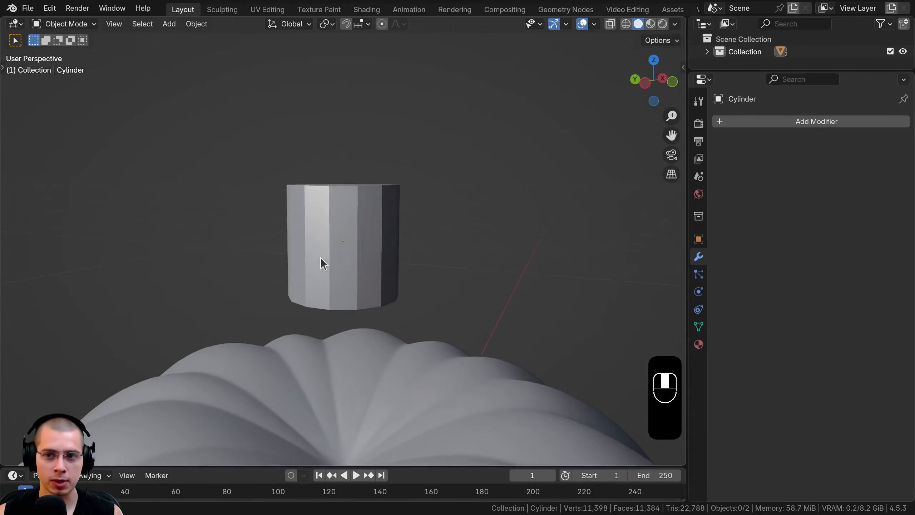
{"action": "left_click", "coordinate": [672, 82]}
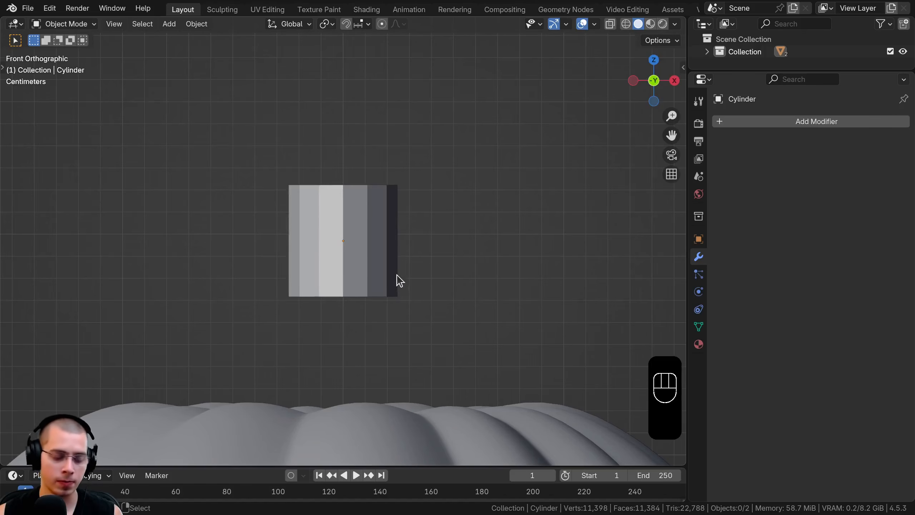
{"action": "left_click", "coordinate": [360, 232]}
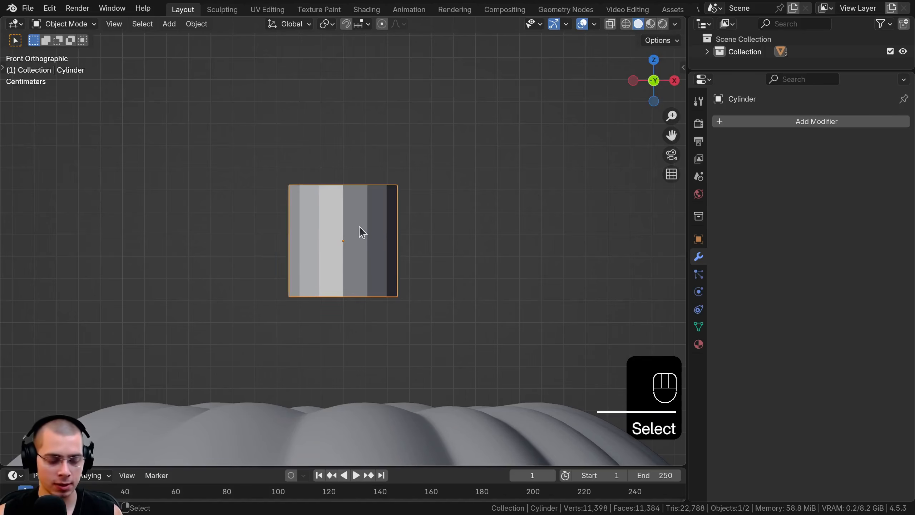
{"action": "left_click", "coordinate": [63, 24]}
{"action": "left_click", "coordinate": [63, 51]}
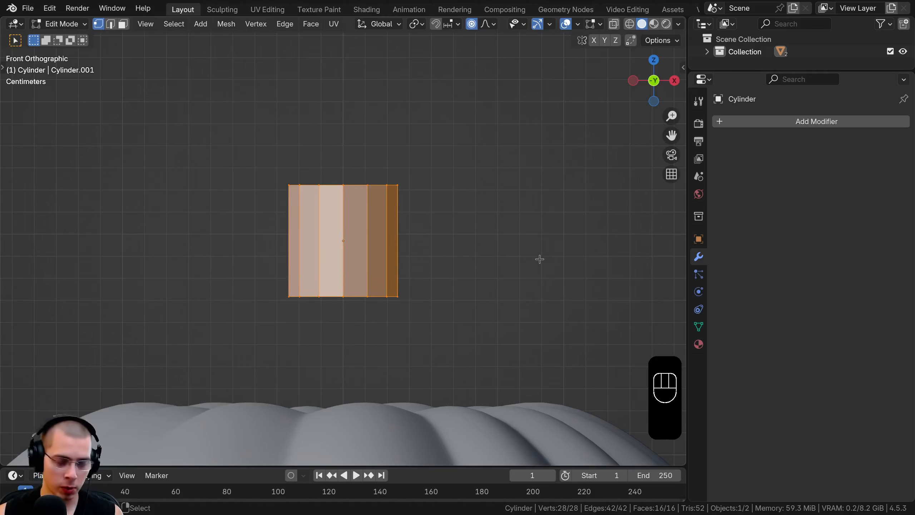
Display the scene in wireframe shading and widen the 3D viewport slightly.
{"action": "key", "text": "z"}
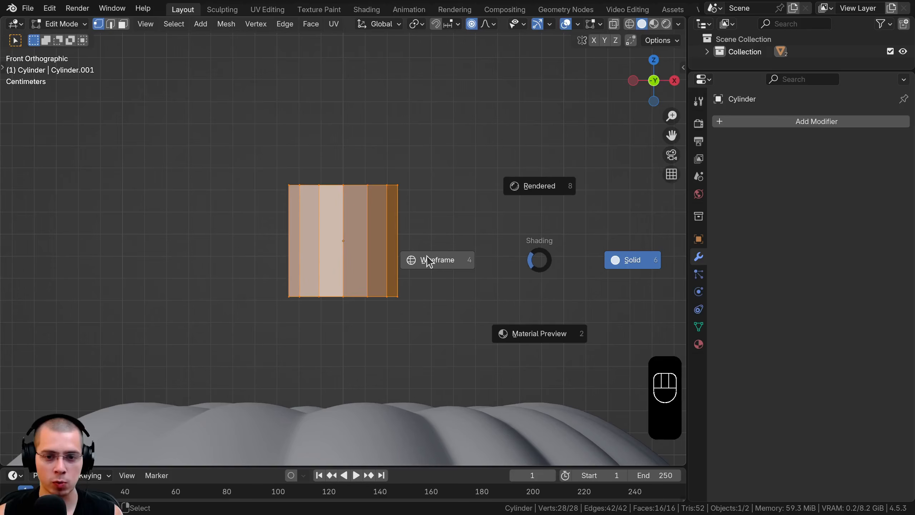
{"action": "left_click", "coordinate": [436, 261]}
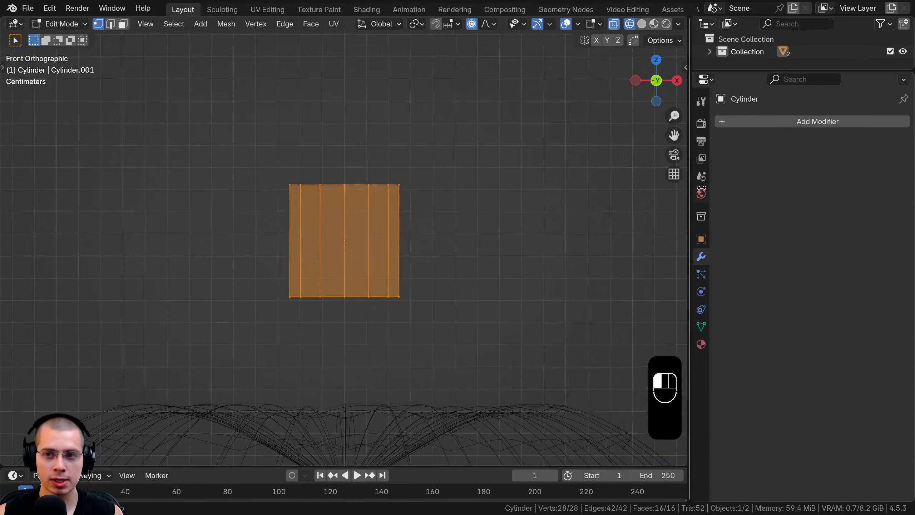
{"action": "left_click_drag", "start_coordinate": [687, 191], "coordinate": [739, 191]}
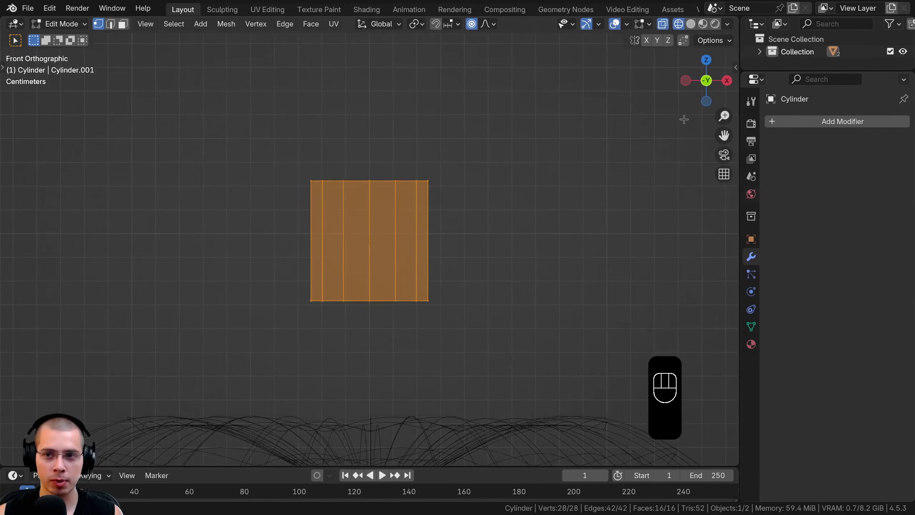
{"action": "left_click", "coordinate": [690, 24]}
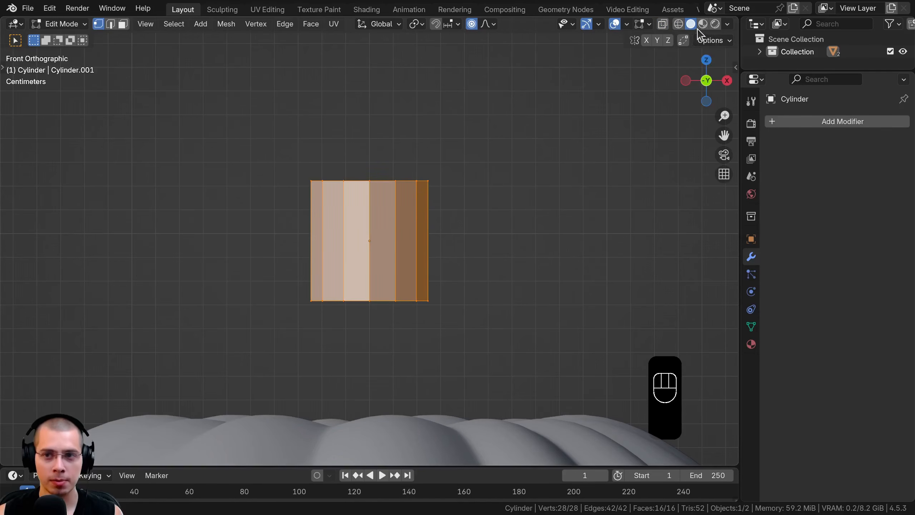
{"action": "left_click", "coordinate": [677, 26]}
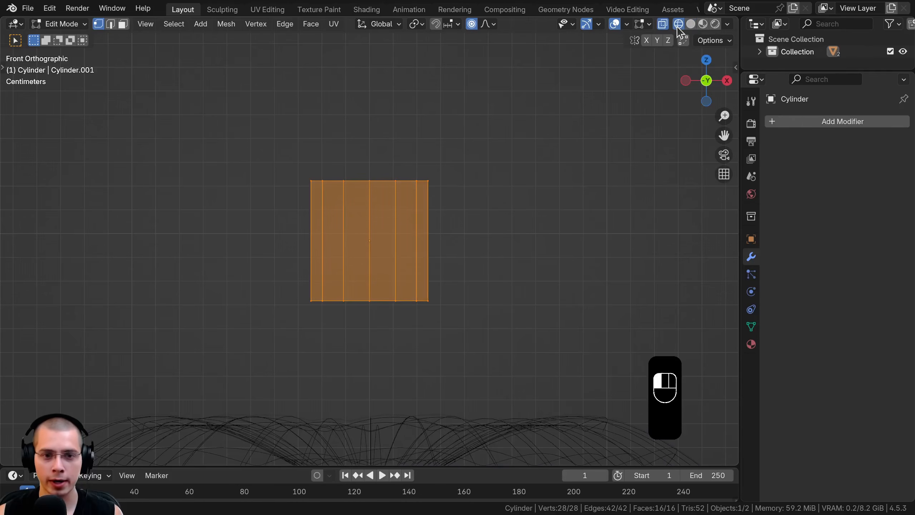
Deselect all vertices of the stem cylinder.
{"action": "scroll", "coordinate": [421, 234], "scroll_direction": "down", "scroll_amount": 2}
{"action": "scroll", "coordinate": [439, 326], "scroll_direction": "down", "scroll_amount": 2}
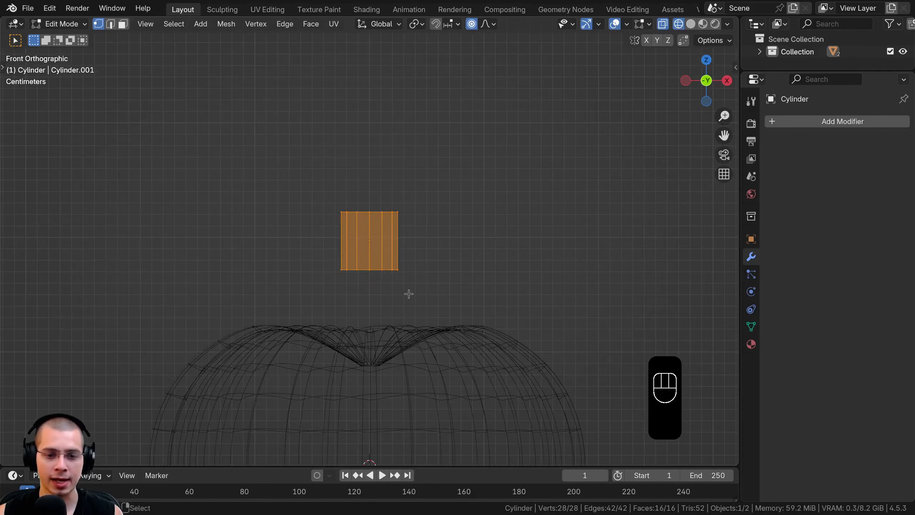
{"action": "scroll", "coordinate": [408, 294], "scroll_direction": "up", "scroll_amount": 6}
{"action": "scroll", "coordinate": [408, 299], "scroll_direction": "down", "scroll_amount": 3}
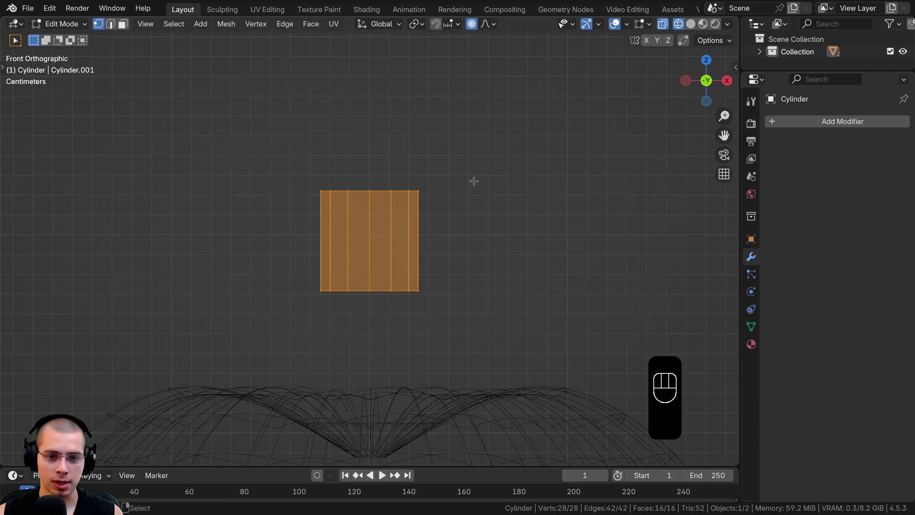
{"action": "key", "text": "a"}
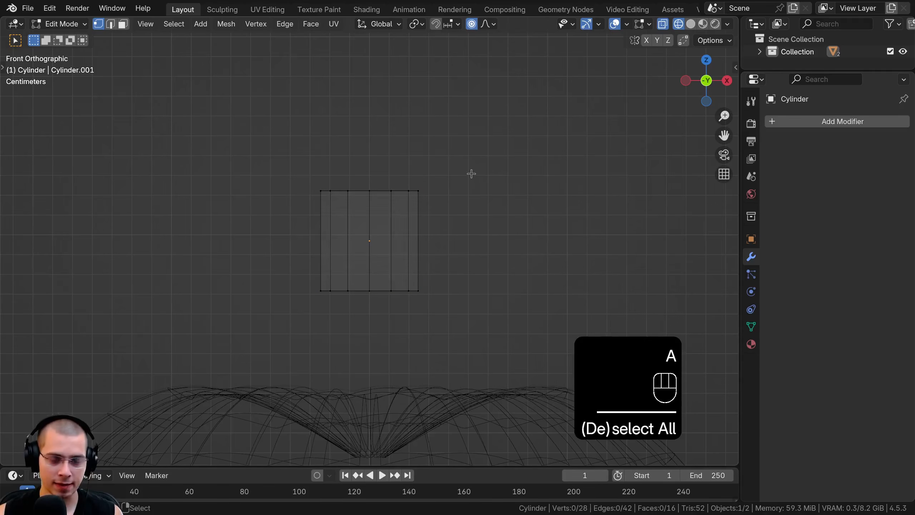
{"action": "key", "text": "a"}
{"action": "key", "text": "a"}
{"action": "key", "text": "a"}
{"action": "key", "text": "a"}
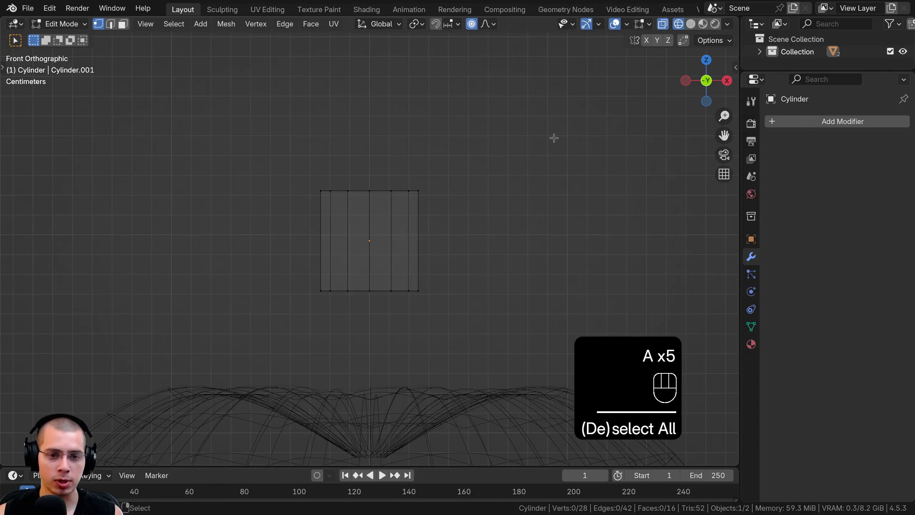
Box-select the ring of 14 vertices at the upper end of the stem cylinder.
{"action": "left_click_drag", "start_coordinate": [557, 124], "coordinate": [234, 242]}
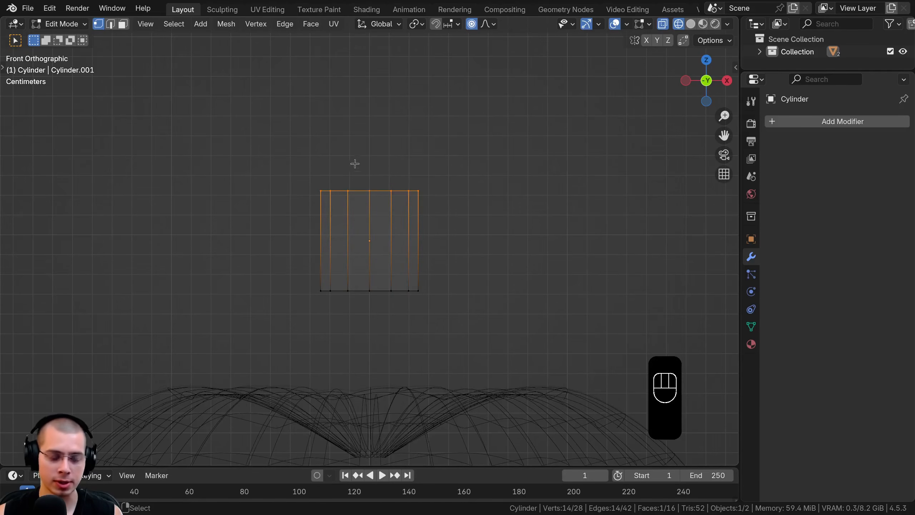
{"action": "key", "text": "a"}
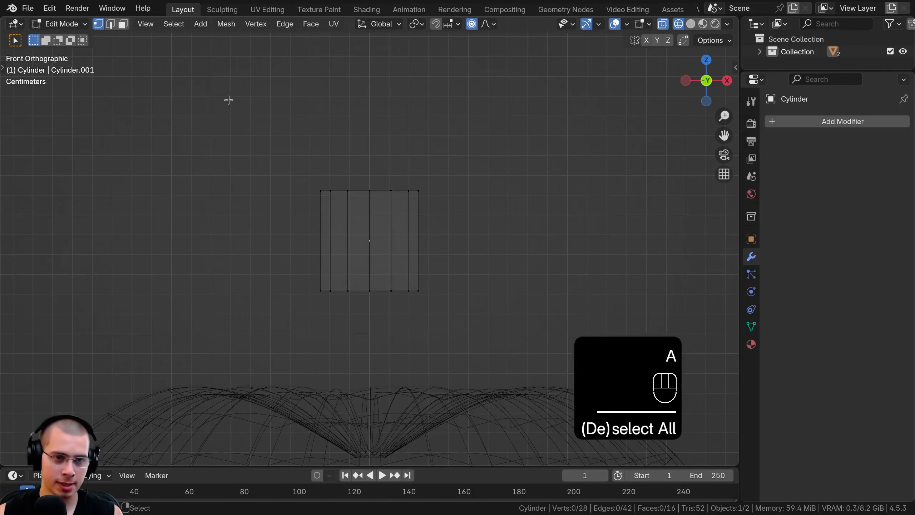
{"action": "key", "text": "b"}
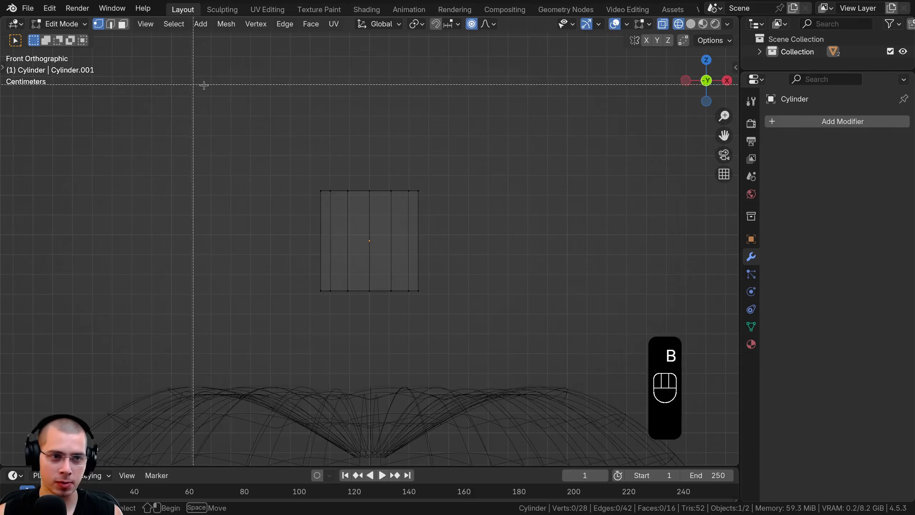
{"action": "left_click_drag", "start_coordinate": [227, 99], "coordinate": [483, 246]}
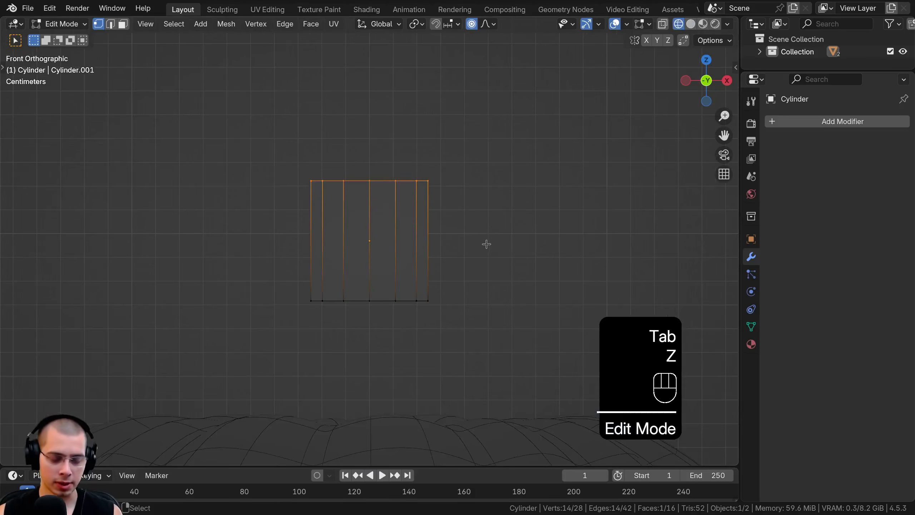
Turn off proportional editing so that transforms affect only the stem's selected upper ring.
{"action": "scroll", "coordinate": [487, 243], "scroll_direction": "down", "scroll_amount": 1}
{"action": "key", "text": "r"}
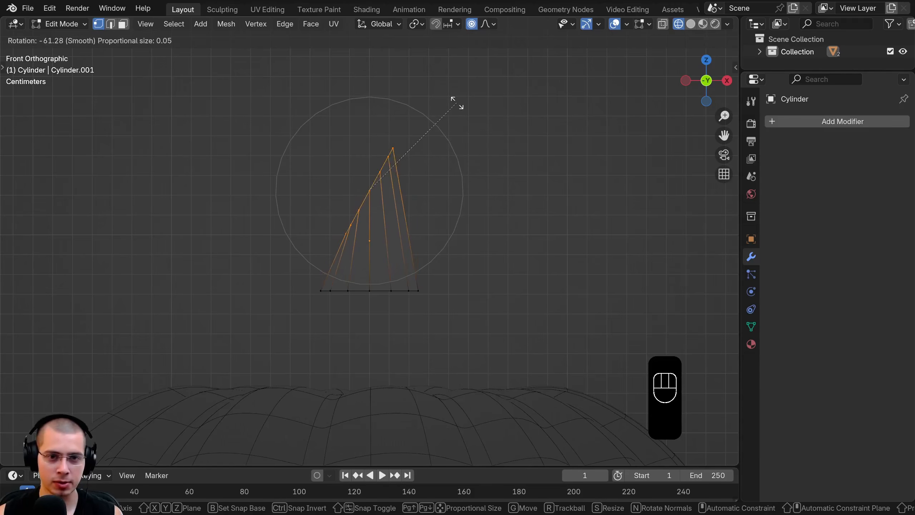
{"action": "right_click", "coordinate": [480, 166]}
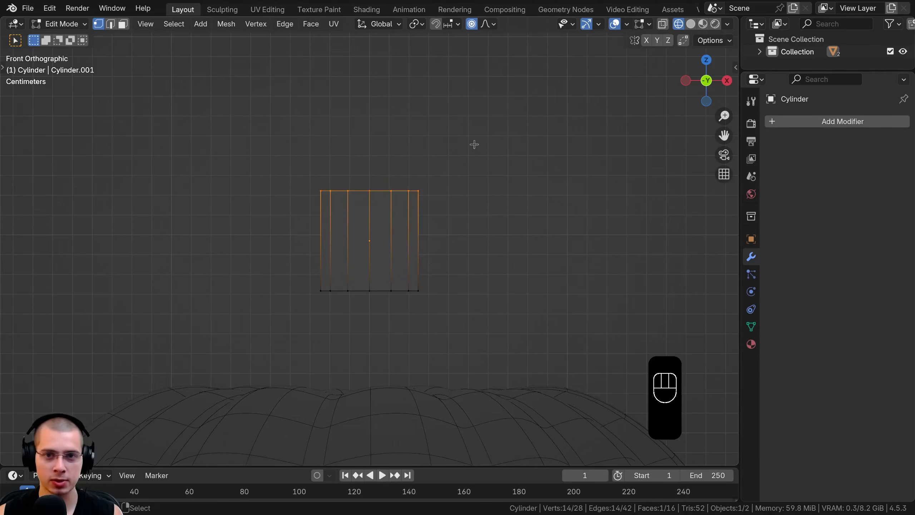
{"action": "left_click", "coordinate": [472, 24]}
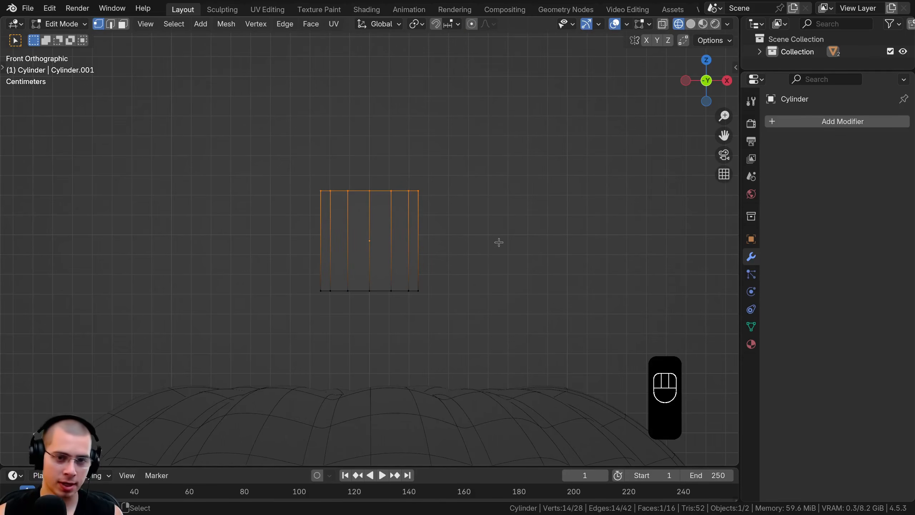
Rotate the stem's upper ring about -26° in the front view and move it slightly toward negative X and upward.
{"action": "key", "text": "r"}
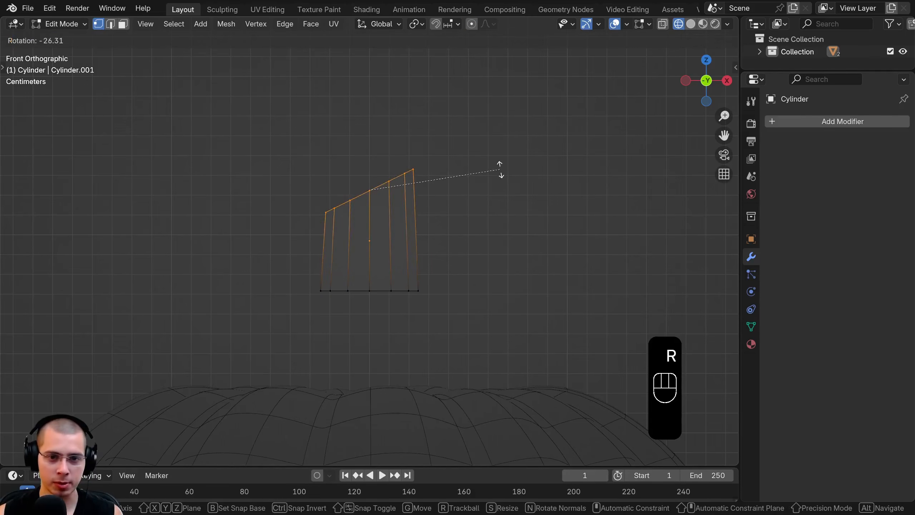
{"action": "left_click", "coordinate": [501, 167]}
{"action": "key", "text": "g"}
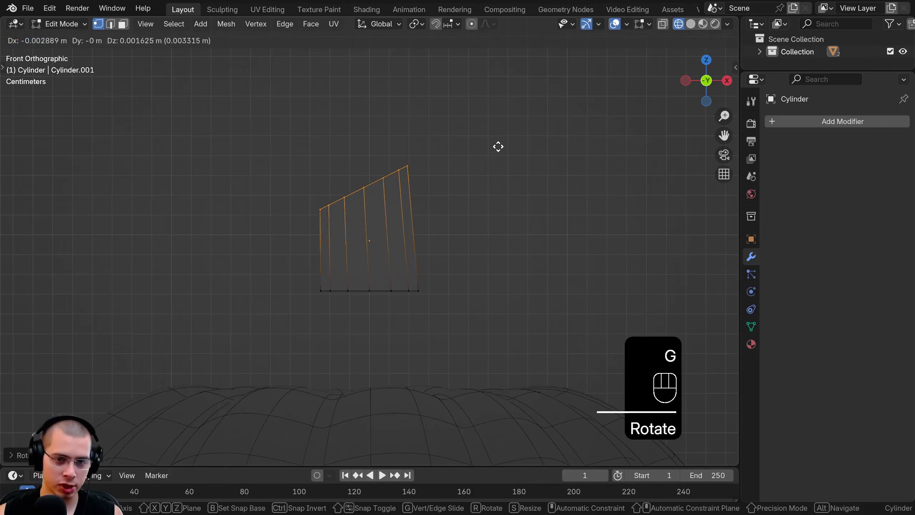
{"action": "left_click", "coordinate": [494, 146]}
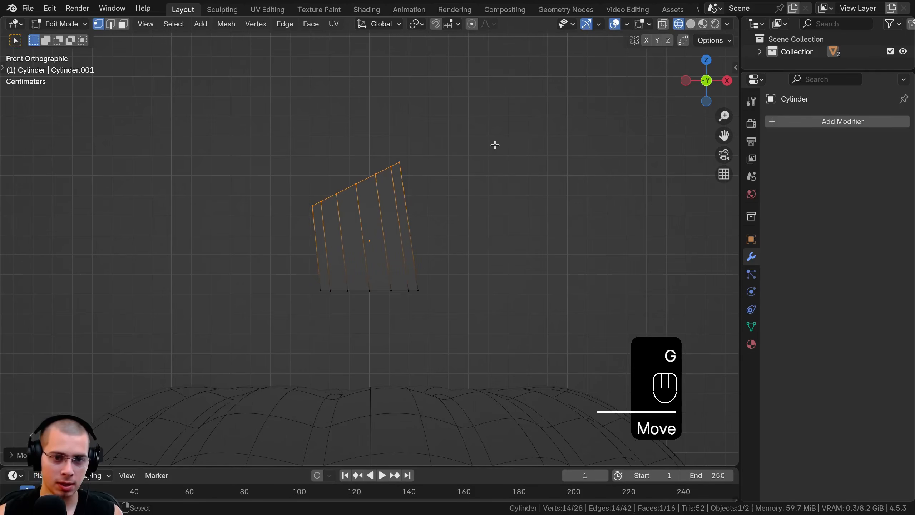
Scale the tilted upper ring down slightly so the stem tapers toward its upper end.
{"action": "key", "text": "s"}
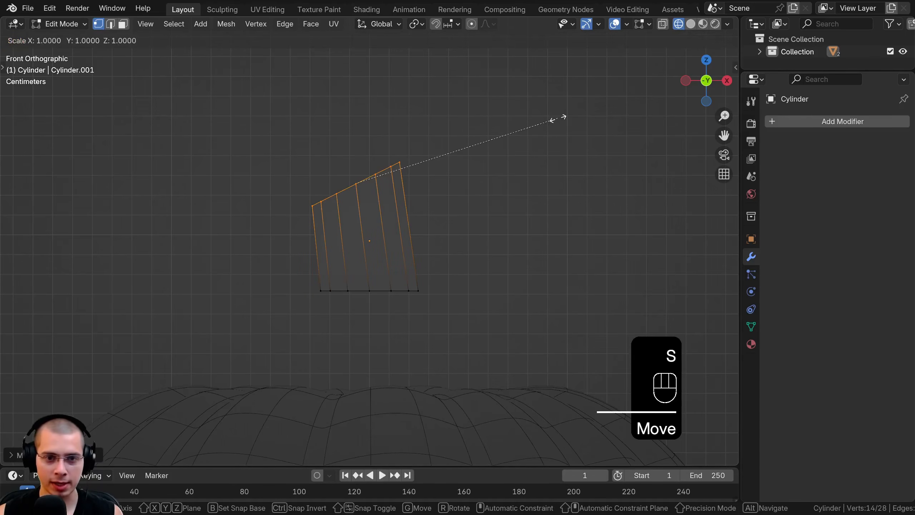
{"action": "left_click", "coordinate": [513, 136]}
{"action": "key", "text": "ctrl+z"}
{"action": "key", "text": "ctrl+z"}
{"action": "key", "text": "s"}
{"action": "key", "text": "r"}
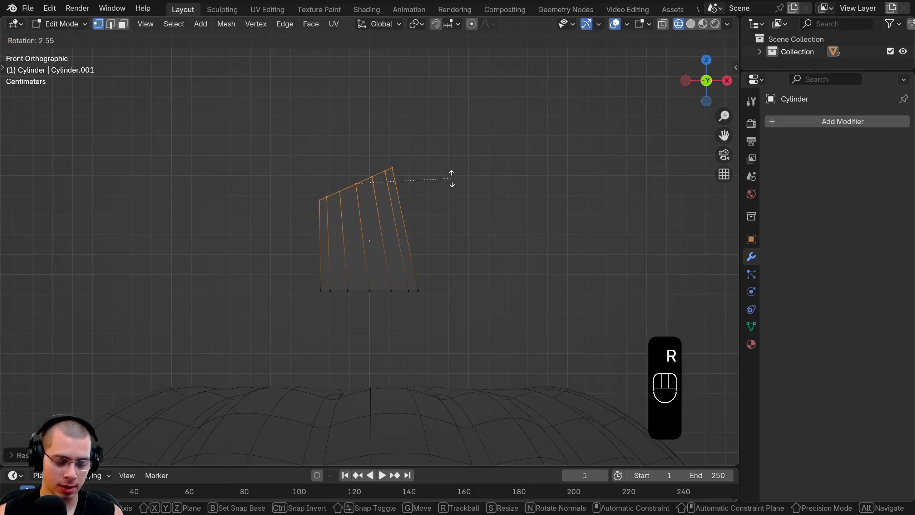
{"action": "key", "text": "s"}
{"action": "left_click", "coordinate": [427, 171]}
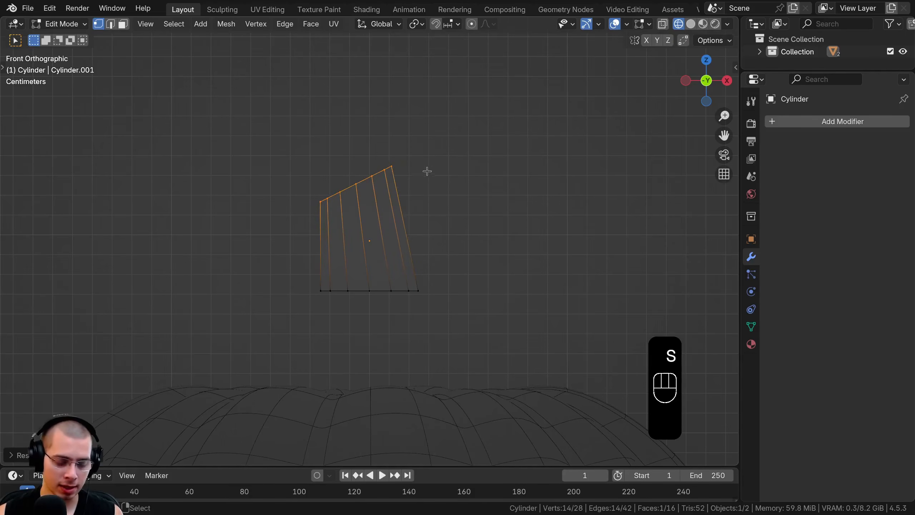
{"action": "key", "text": "g"}
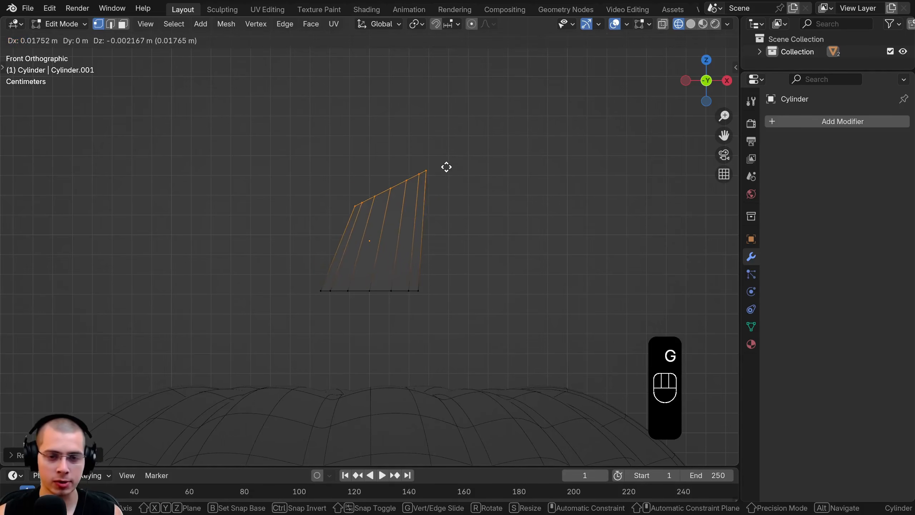
{"action": "left_click", "coordinate": [409, 162]}
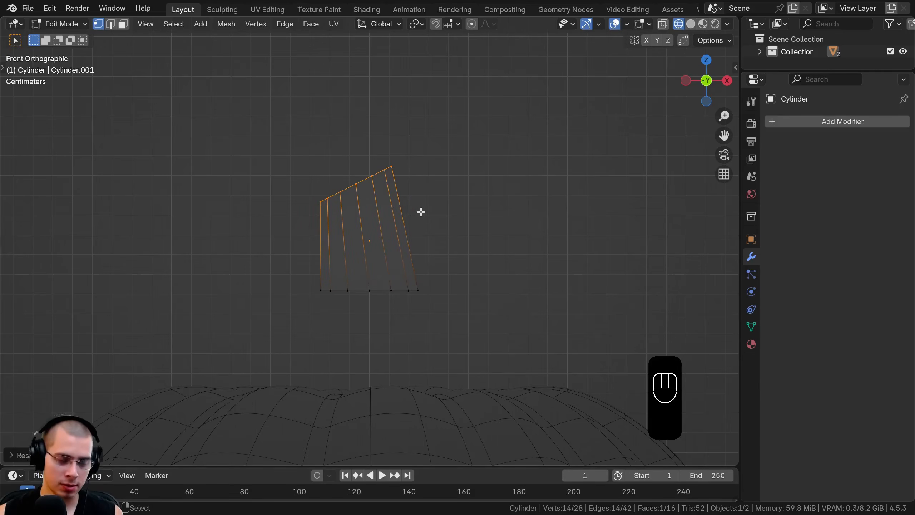
Extrude the stem's upper ring about 0.038 m along its normal and scale the new ring down slightly.
{"action": "key", "text": "e"}
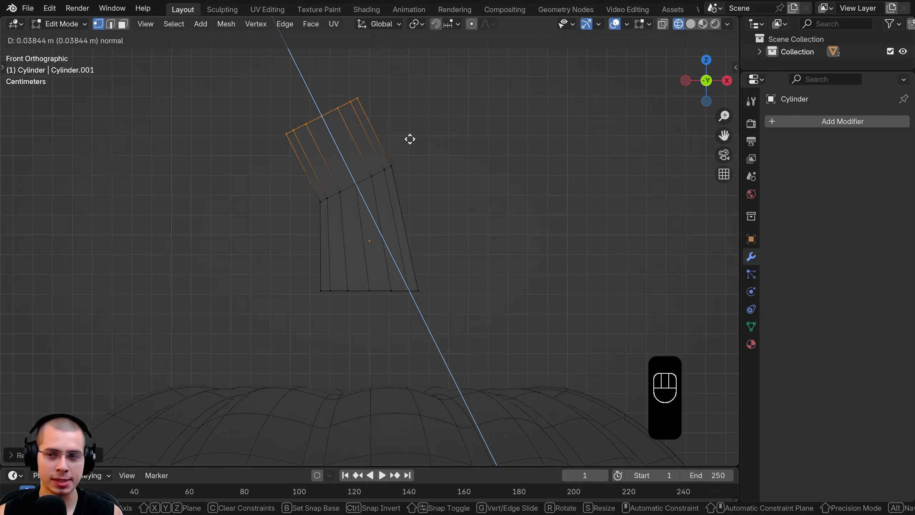
{"action": "left_click", "coordinate": [410, 139]}
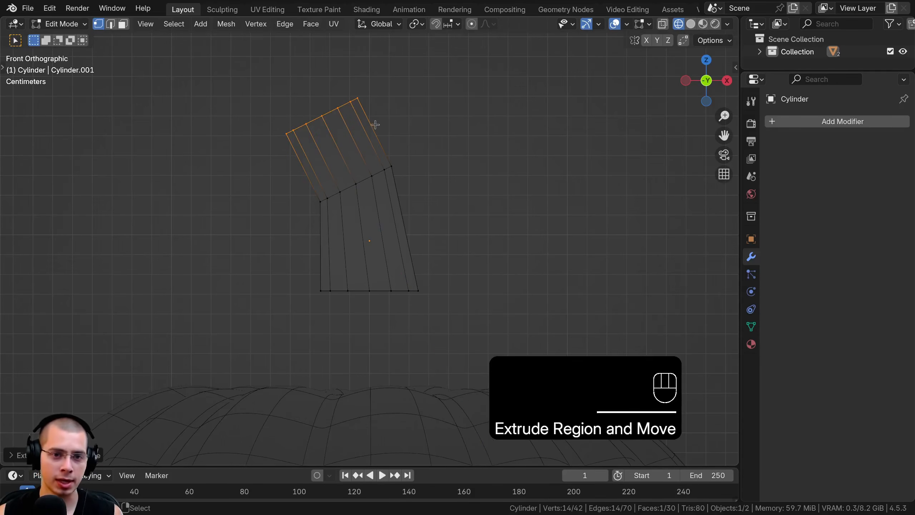
{"action": "left_click", "coordinate": [446, 117]}
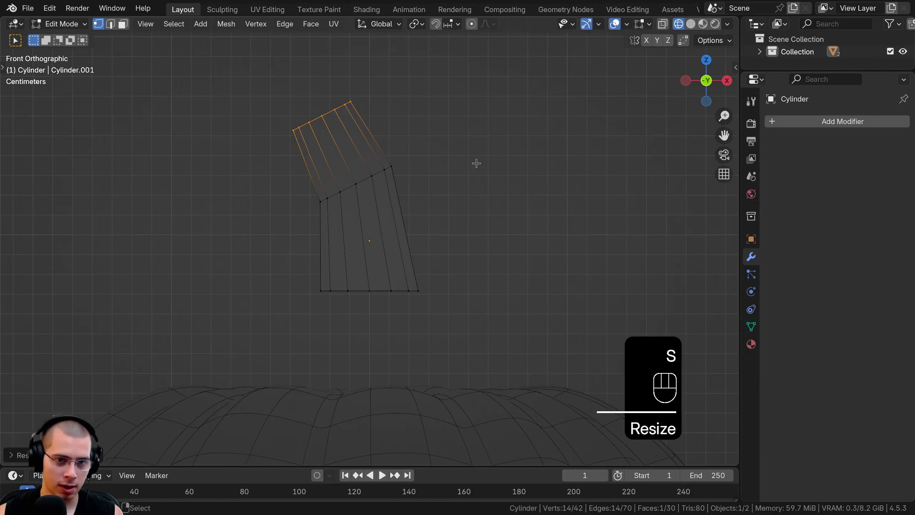
Tilt the new end ring further in the same direction and move it about 0.005 m toward negative X and slightly down.
{"action": "key", "text": "r"}
{"action": "left_click", "coordinate": [473, 118]}
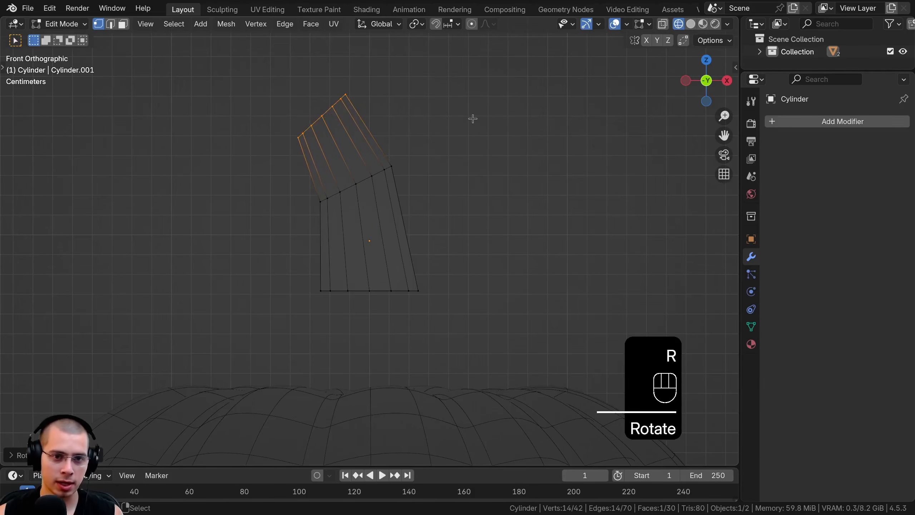
{"action": "key", "text": "g"}
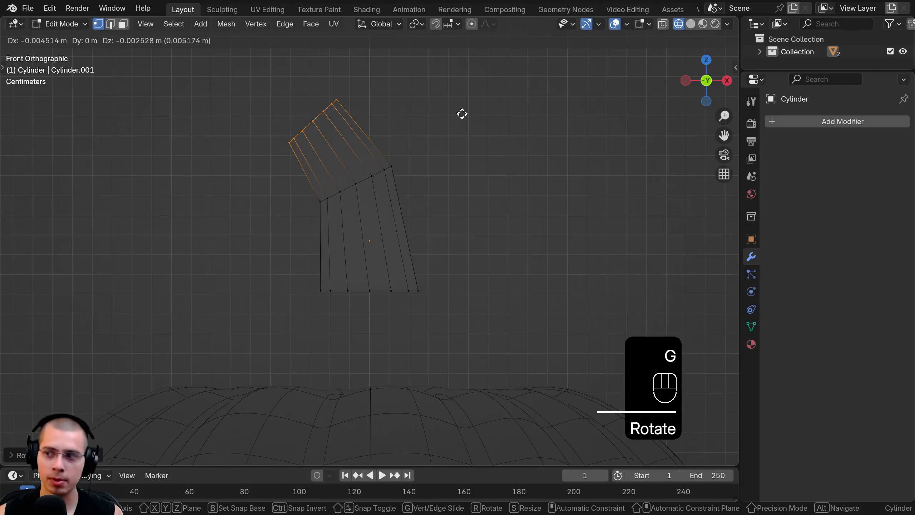
{"action": "left_click", "coordinate": [461, 112]}
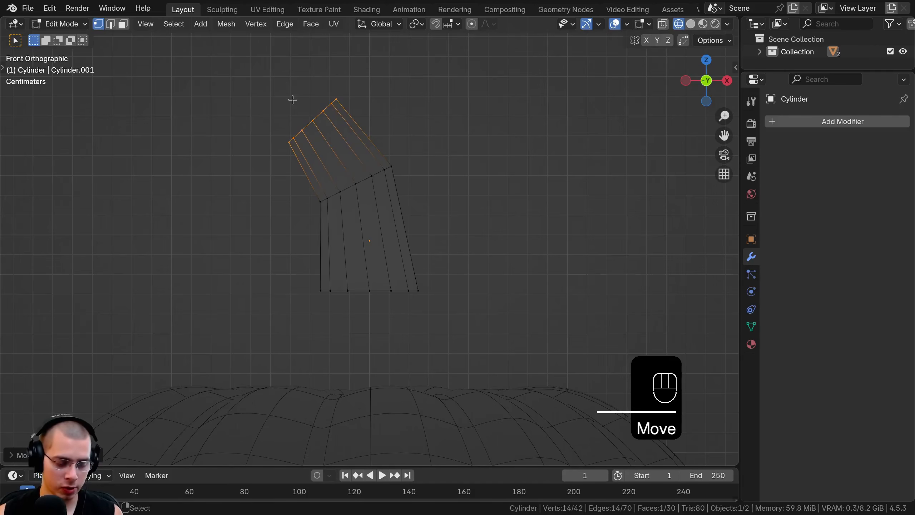
{"action": "middle_click_drag", "start_coordinate": [268, 113], "coordinate": [366, 212], "text": "shift"}
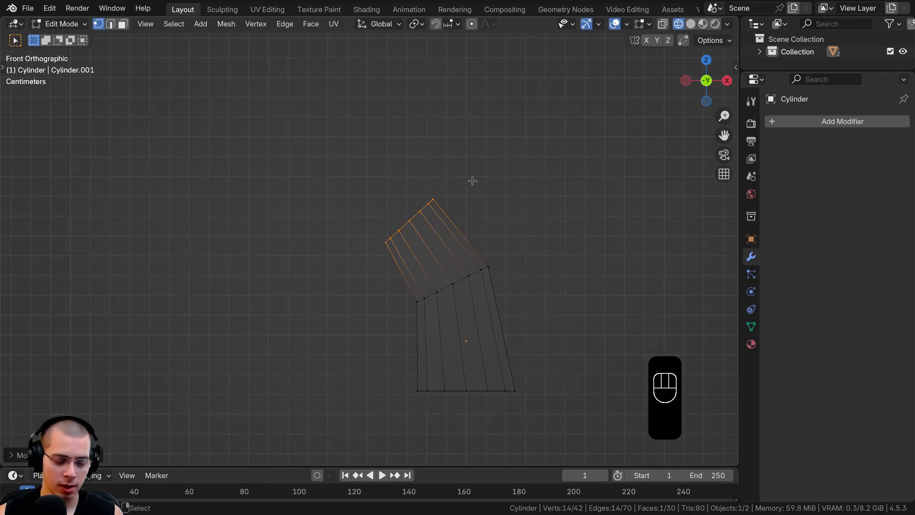
Extrude the stem's upper end ring about 0.010 m along its normal and scale the new ring up so the tip flares.
{"action": "key", "text": "e"}
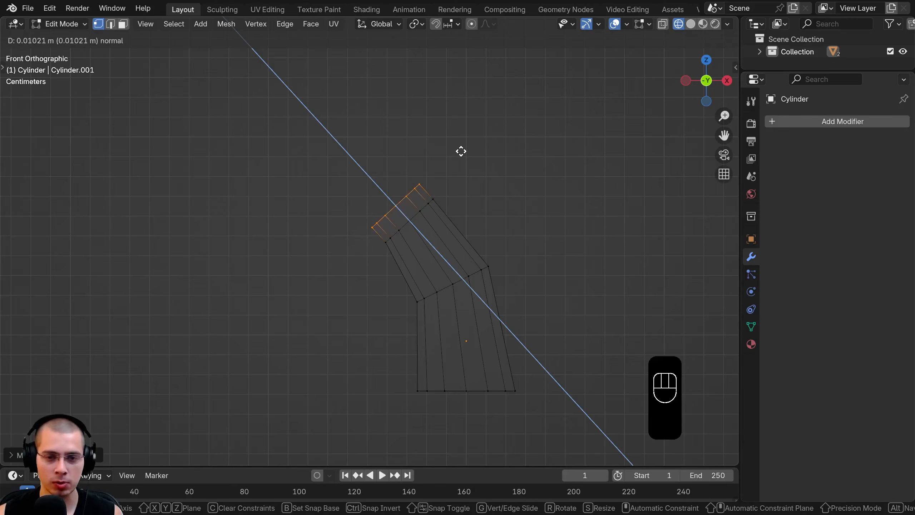
{"action": "left_click", "coordinate": [460, 153]}
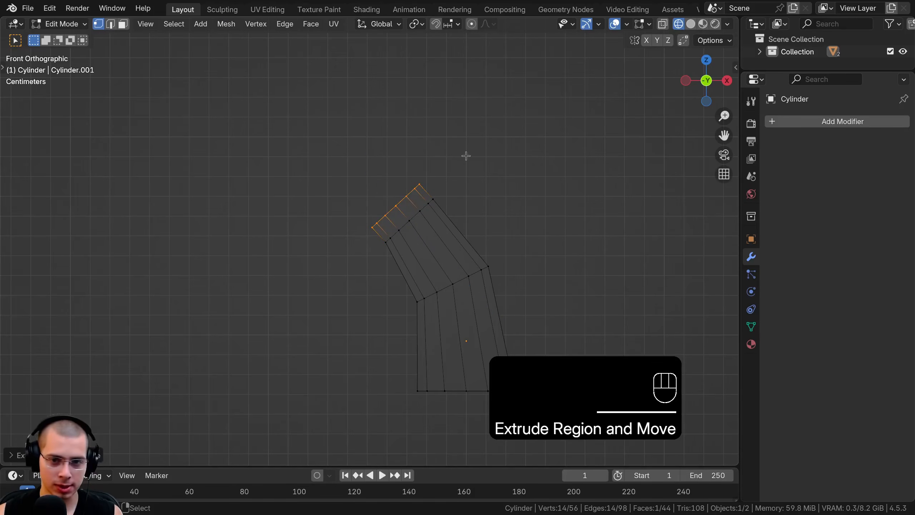
{"action": "key", "text": "s"}
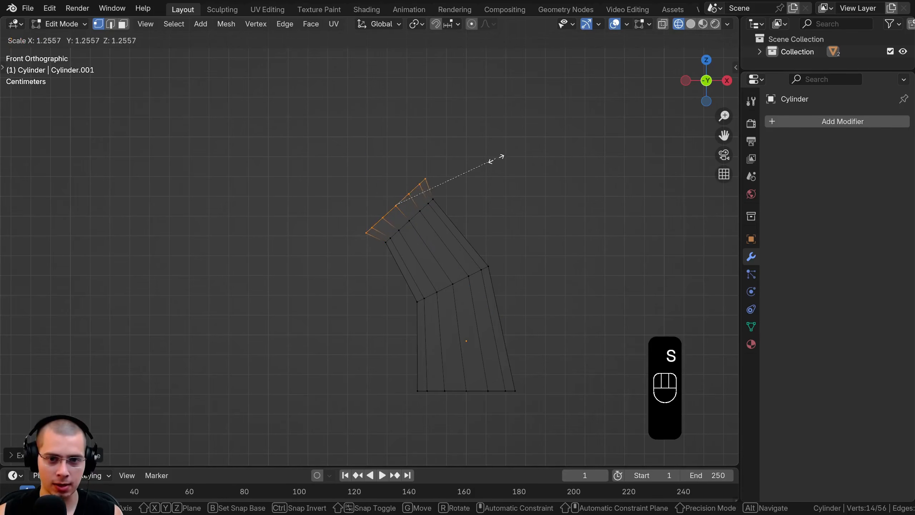
{"action": "left_click", "coordinate": [509, 162]}
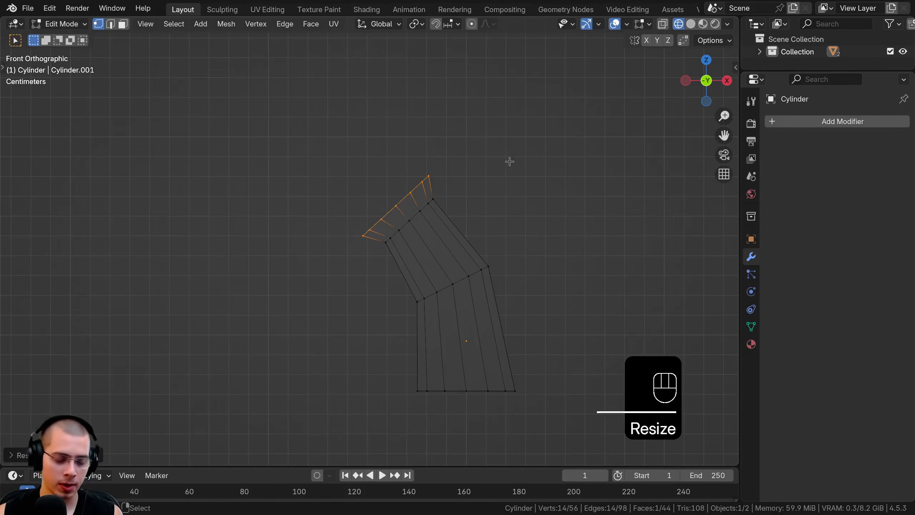
Extrude the flared end ring twice along its normal, the second time about 0.004 m, and scale the last ring down to bevel the tip.
{"action": "key", "text": "e"}
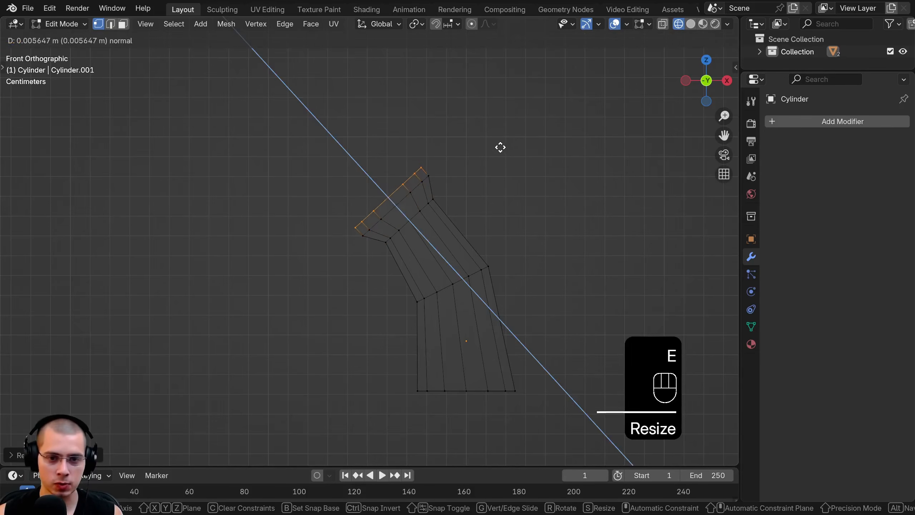
{"action": "left_click", "coordinate": [497, 139]}
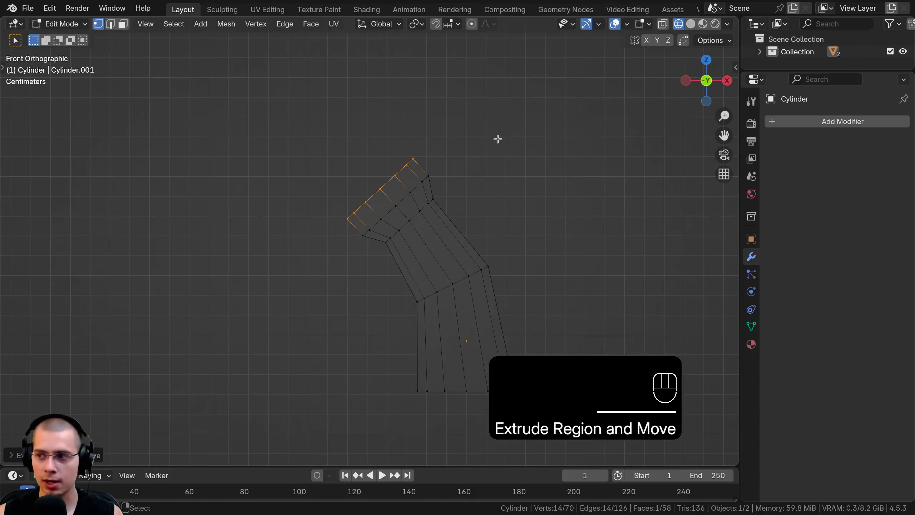
{"action": "key", "text": "e"}
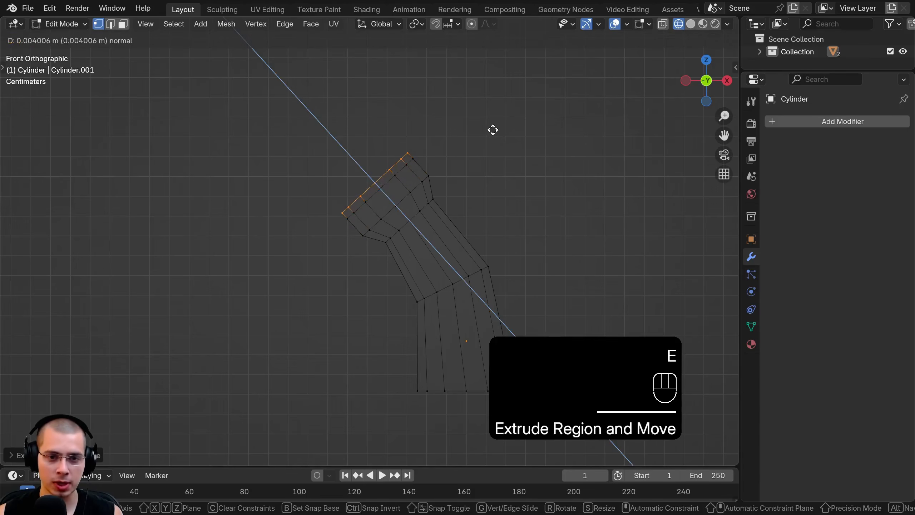
{"action": "left_click", "coordinate": [493, 130]}
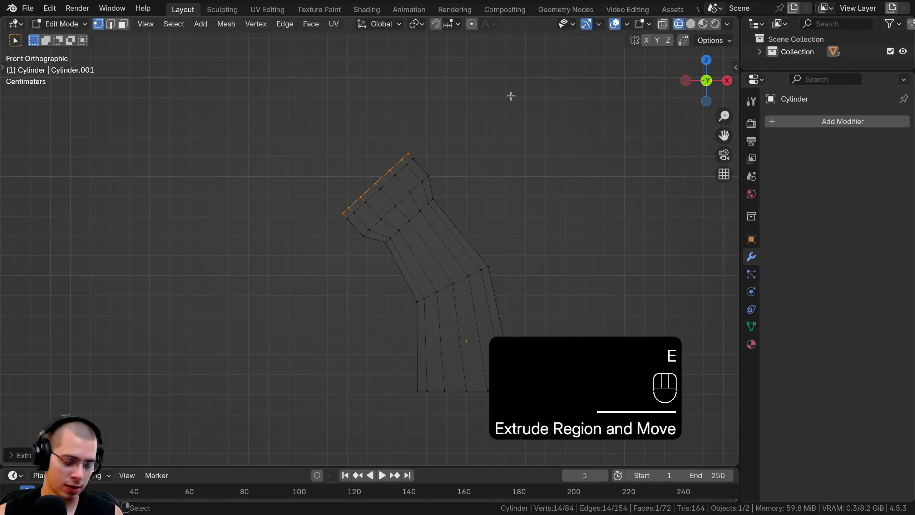
{"action": "key", "text": "s"}
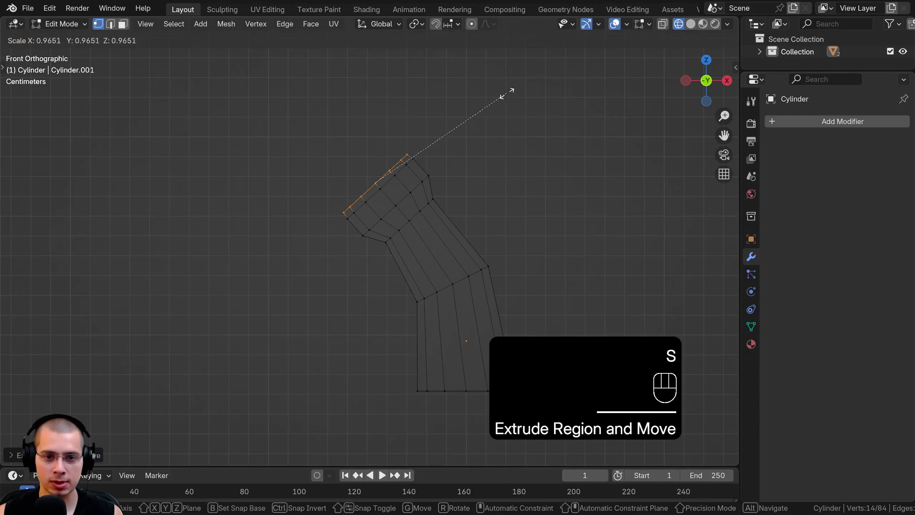
{"action": "left_click", "coordinate": [470, 113]}
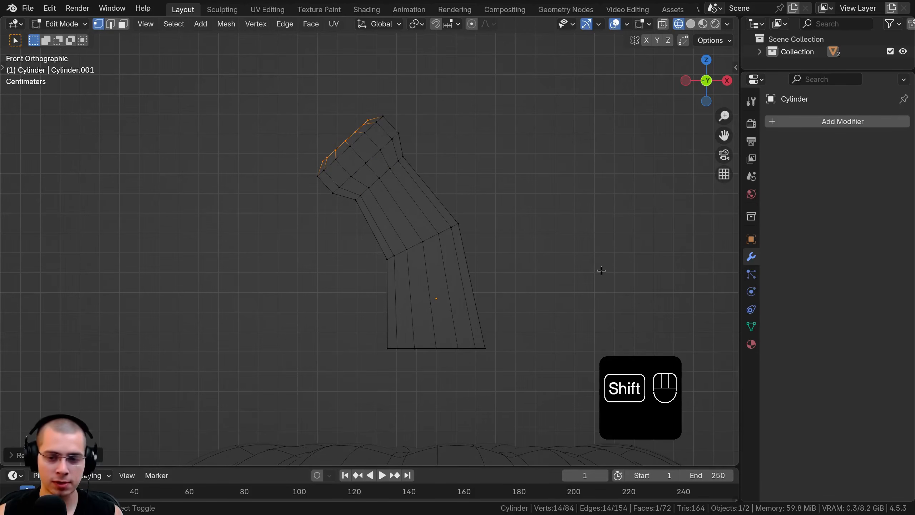
Select the stem's bottom ring with see-through selection, extrude it down about 0.023 m and scale it to more than twice its width.
{"action": "middle_click_drag", "start_coordinate": [601, 270], "coordinate": [564, 159], "text": "shift"}
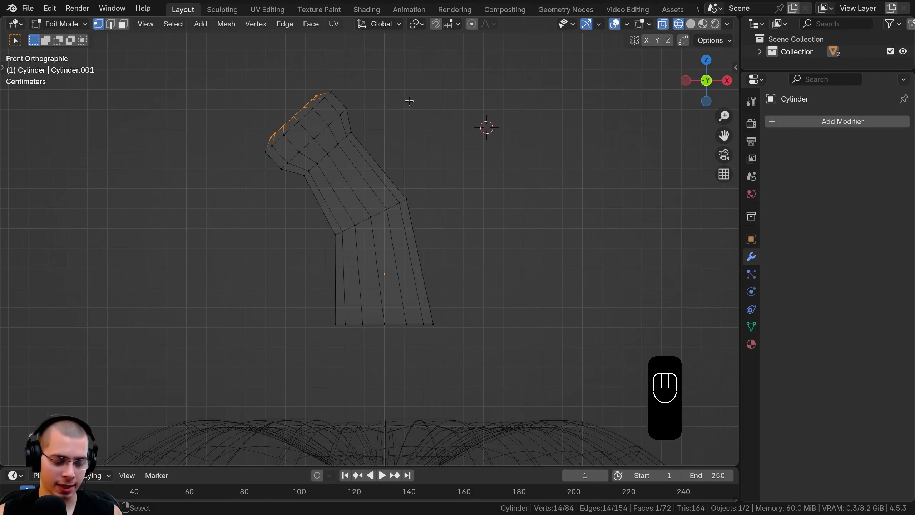
{"action": "key", "text": "a"}
{"action": "key", "text": "a"}
{"action": "key", "text": "a"}
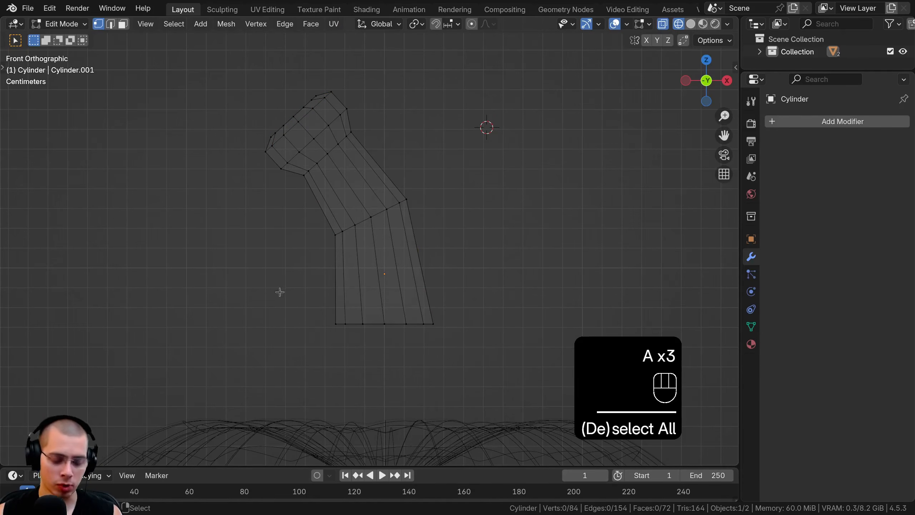
{"action": "key", "text": "b"}
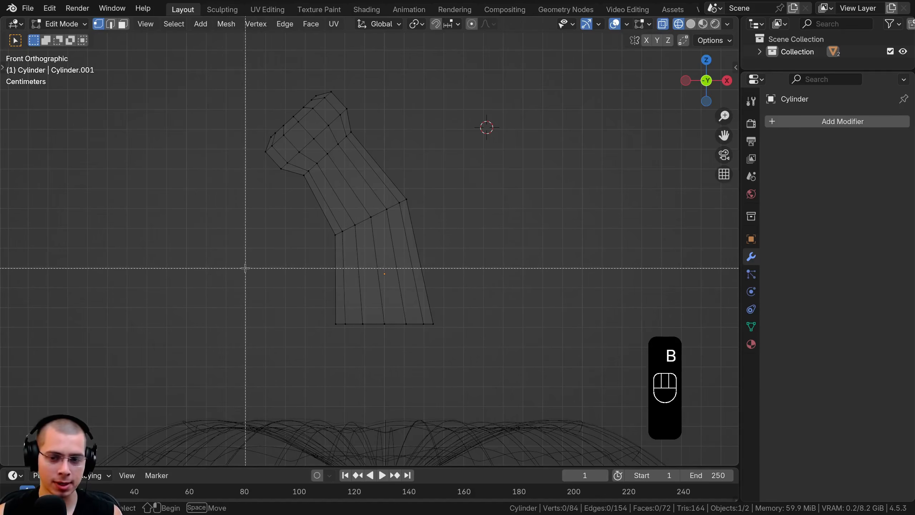
{"action": "left_click_drag", "start_coordinate": [244, 268], "coordinate": [564, 364]}
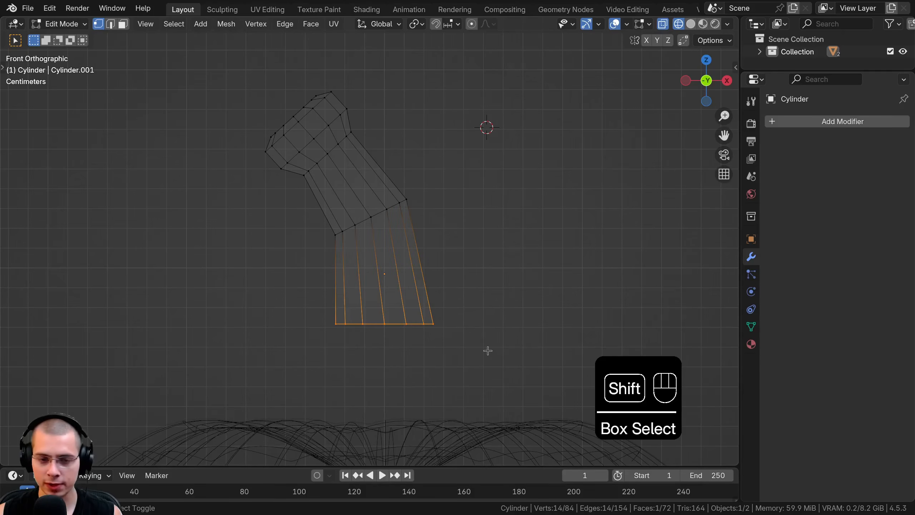
{"action": "middle_click_drag", "start_coordinate": [486, 350], "coordinate": [496, 237], "text": "shift"}
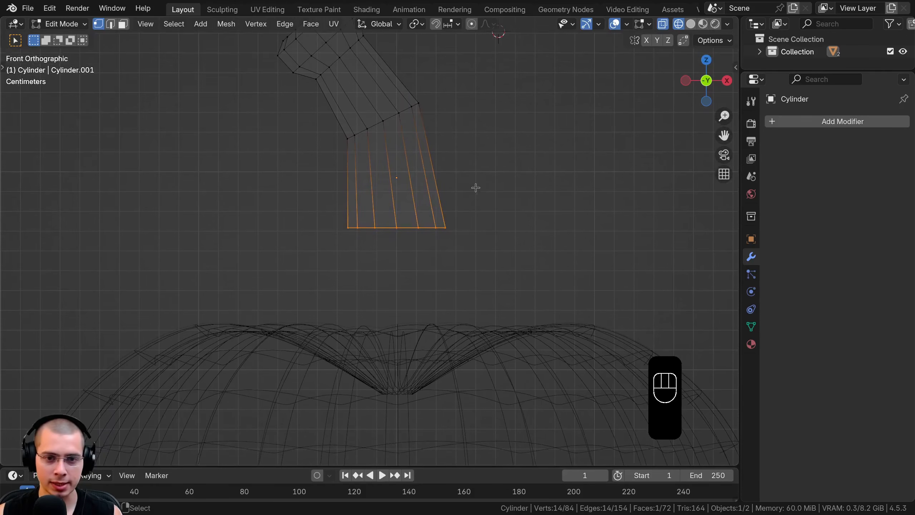
{"action": "key", "text": "e"}
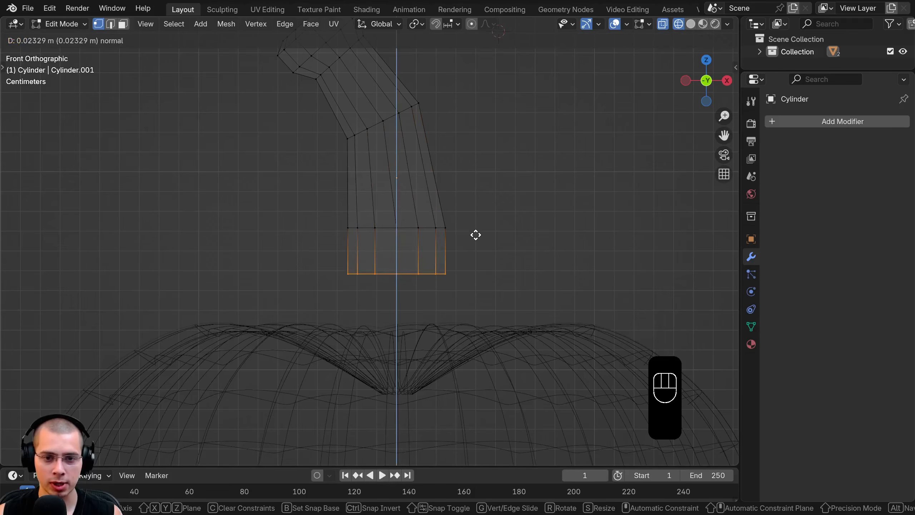
{"action": "left_click", "coordinate": [475, 234]}
{"action": "key", "text": "s"}
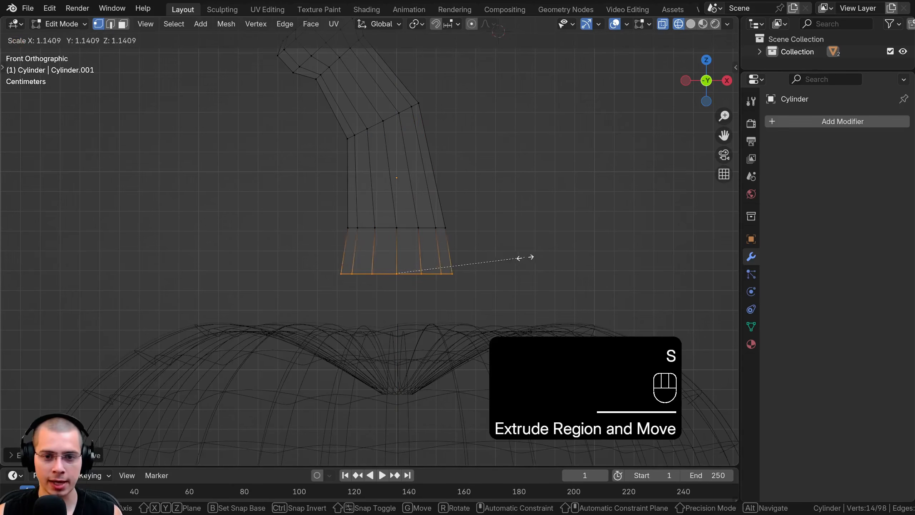
{"action": "left_click", "coordinate": [649, 239]}
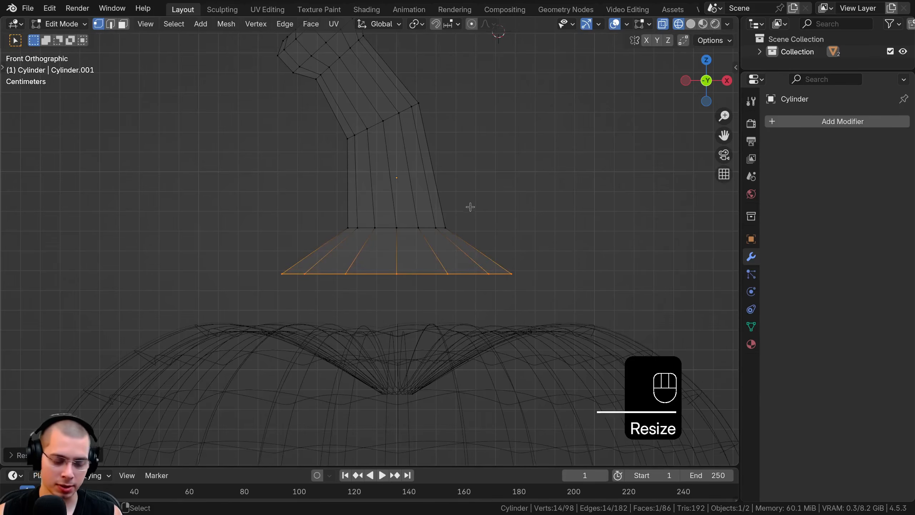
Raise the widened bottom ring slightly along the global Z axis to flatten the flare.
{"action": "key", "text": "g"}
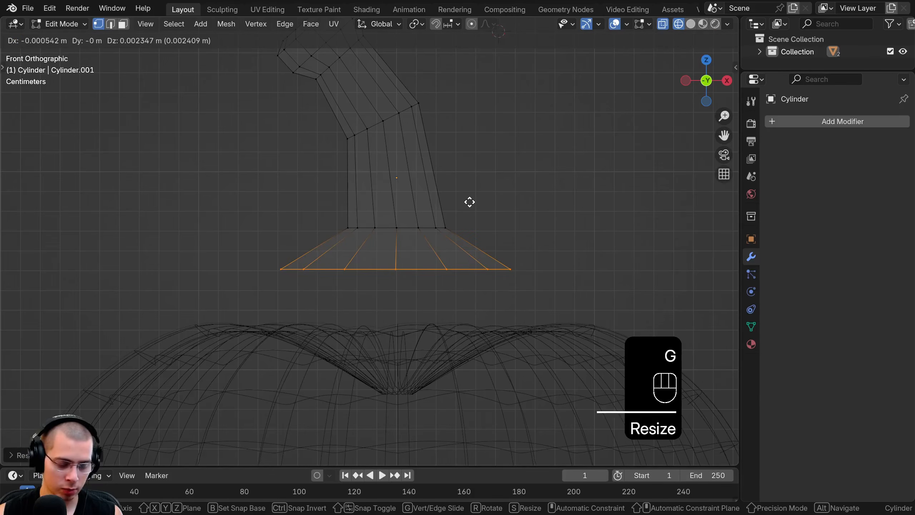
{"action": "key", "text": "z"}
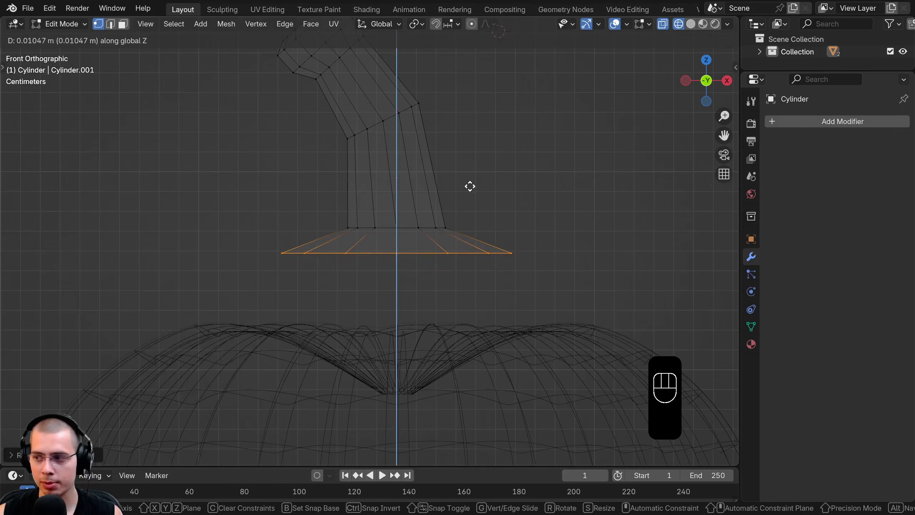
{"action": "left_click", "coordinate": [470, 188]}
Extrude the widened bottom ring down to just above the pumpkin and scale the new ring up to about 1.1.
{"action": "key", "text": "e"}
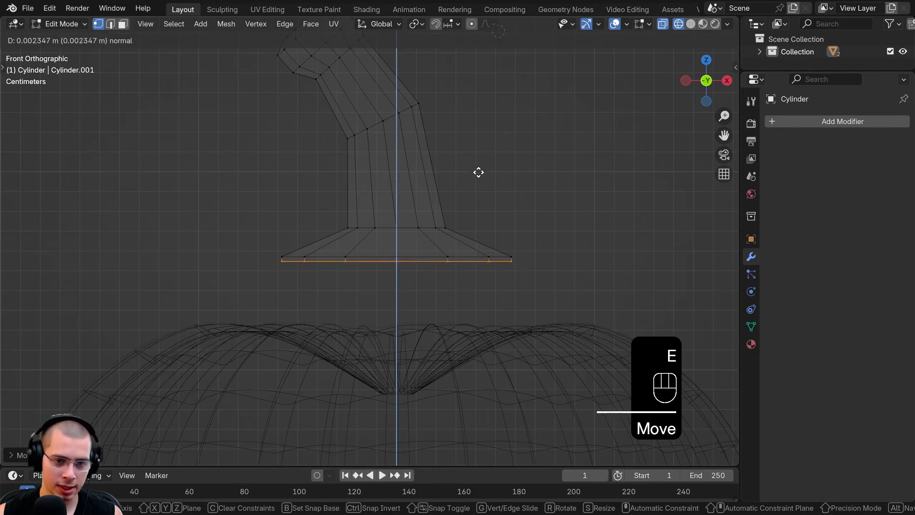
{"action": "left_click", "coordinate": [478, 207]}
{"action": "key", "text": "s"}
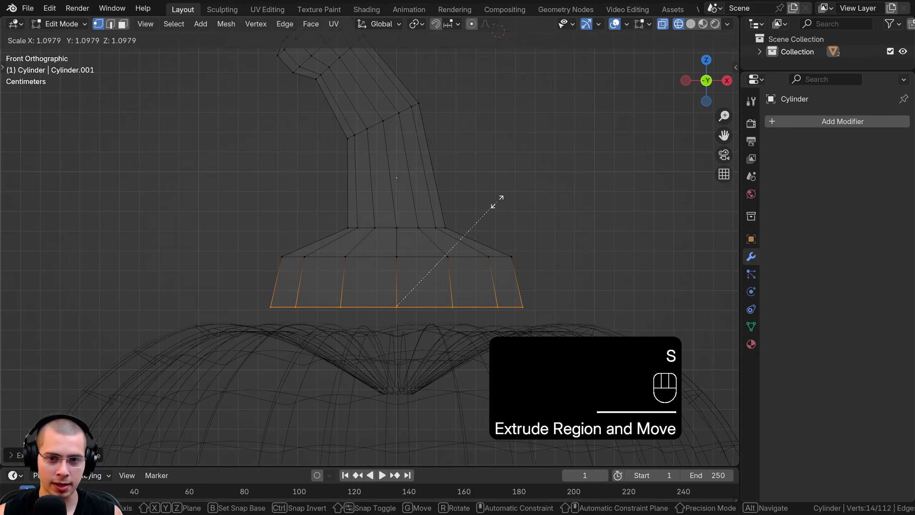
{"action": "left_click", "coordinate": [496, 200]}
Switch the viewport to solid shading and delete the face closing the underside of the stem's base.
{"action": "key", "text": "z"}
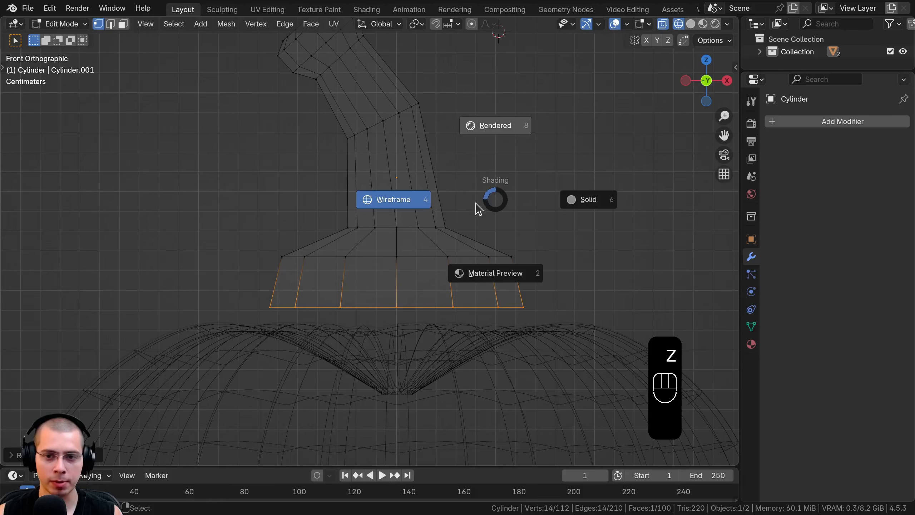
{"action": "left_click", "coordinate": [591, 199]}
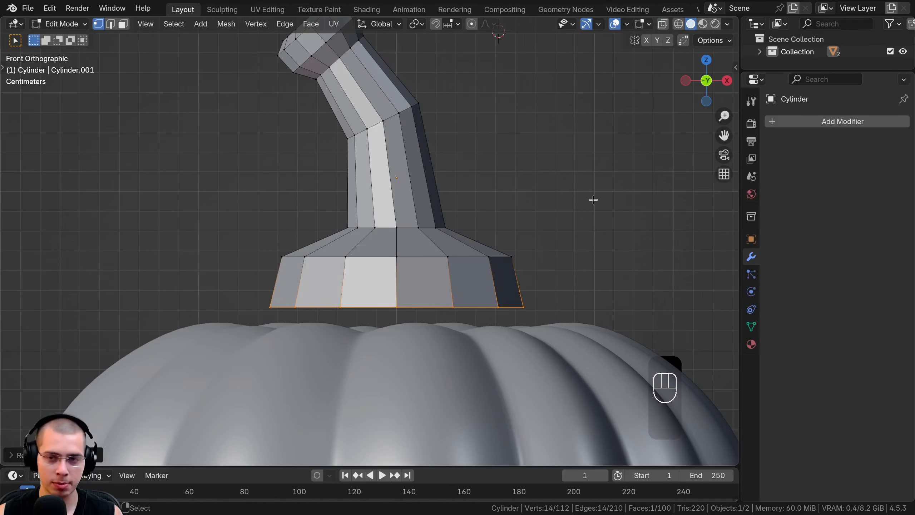
{"action": "left_click", "coordinate": [678, 24]}
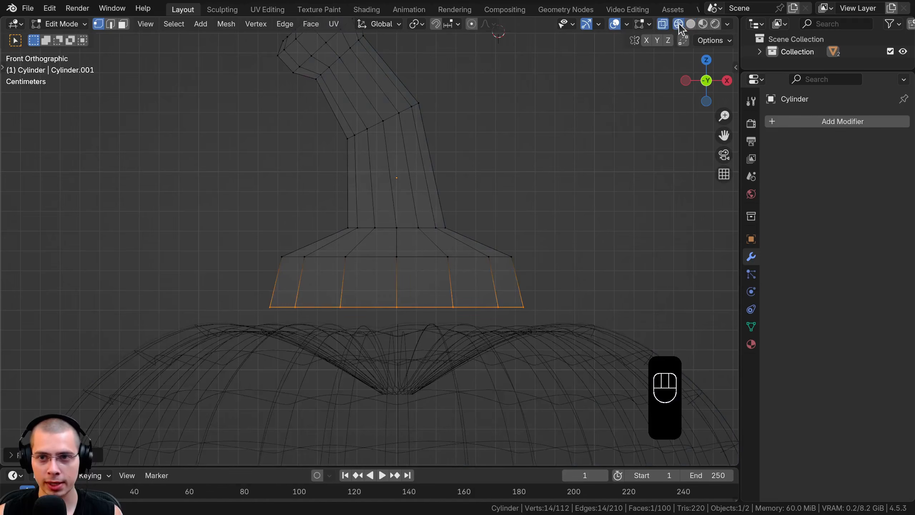
{"action": "left_click", "coordinate": [690, 24]}
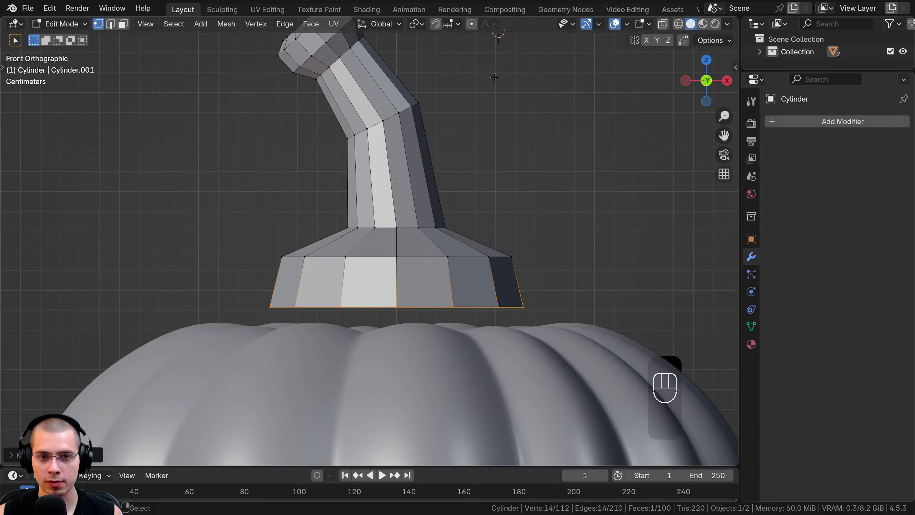
{"action": "middle_click_drag", "start_coordinate": [501, 72], "coordinate": [391, 166]}
{"action": "scroll", "coordinate": [391, 166], "scroll_direction": "up", "scroll_amount": 2}
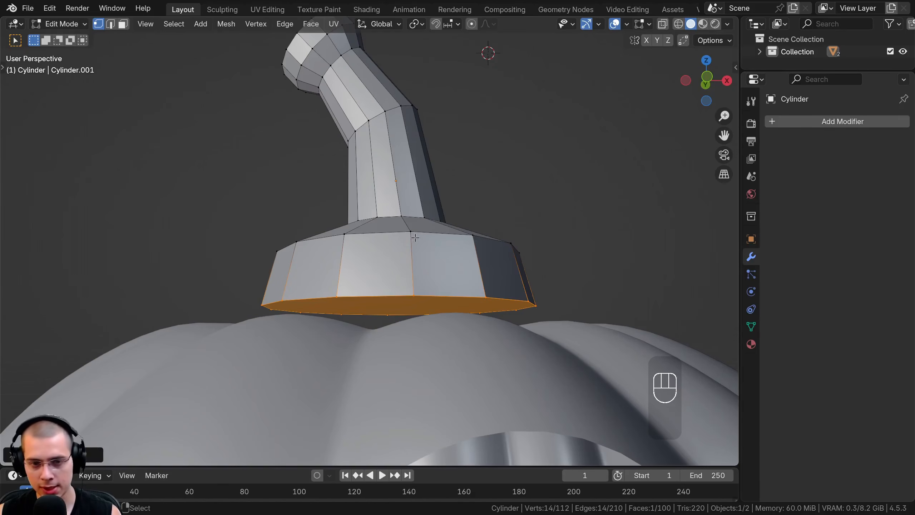
{"action": "key", "text": "Delete"}
{"action": "key", "text": "x"}
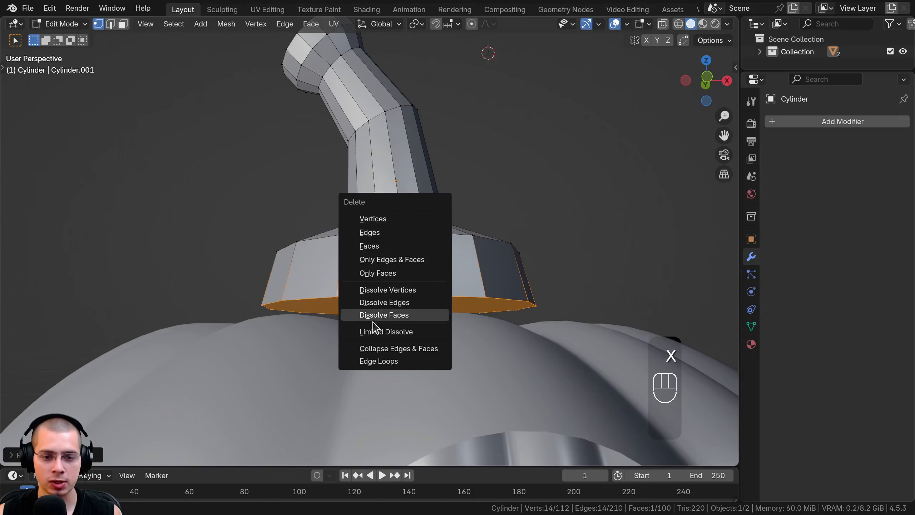
{"action": "left_click", "coordinate": [375, 246]}
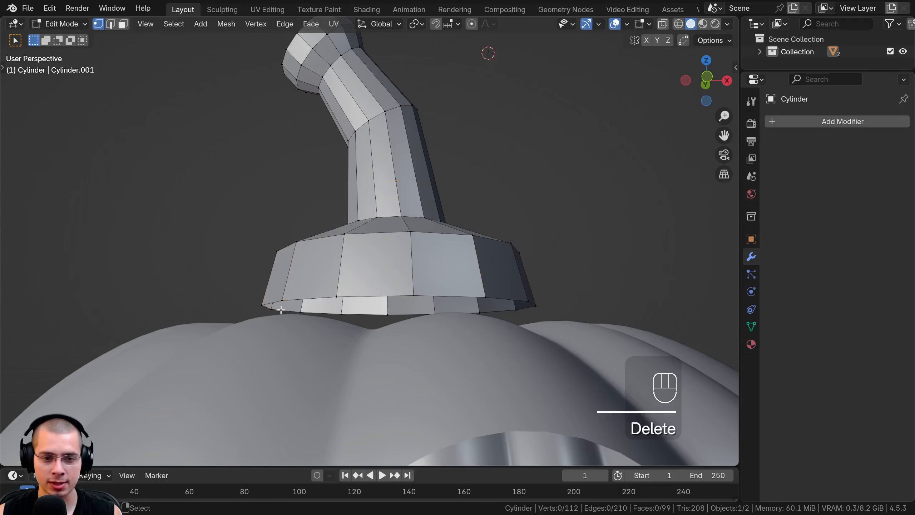
Return to Object Mode and save the pumpkin file.
{"action": "middle_click_drag", "start_coordinate": [335, 297], "coordinate": [361, 285]}
{"action": "scroll", "coordinate": [361, 286], "scroll_direction": "down", "scroll_amount": 1}
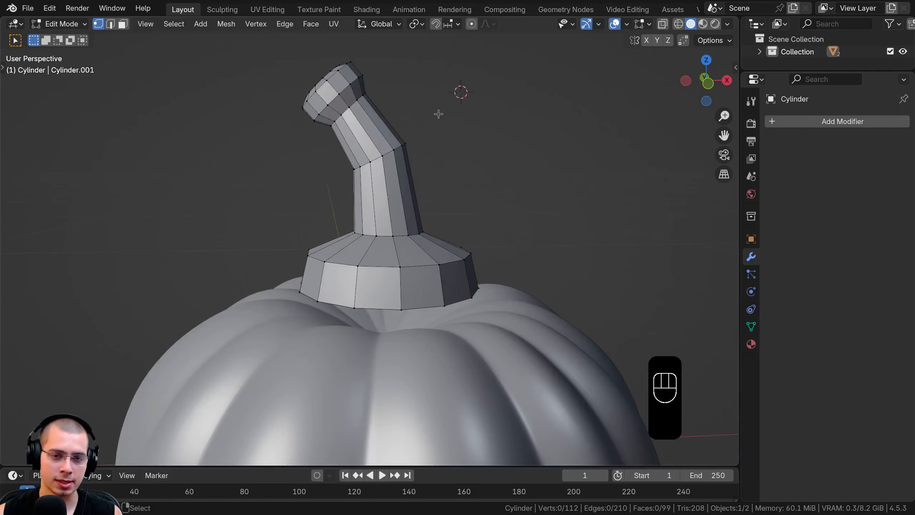
{"action": "key", "text": "Tab"}
{"action": "left_click", "coordinate": [76, 27]}
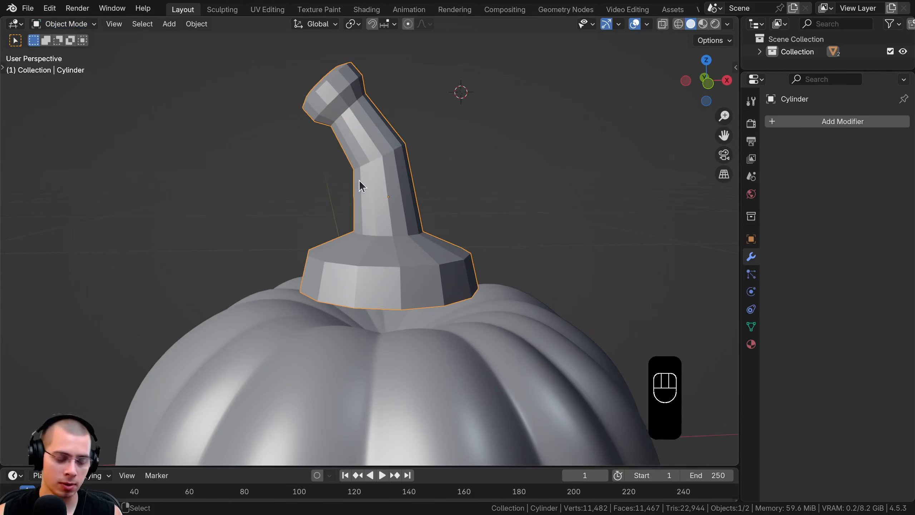
{"action": "left_click", "coordinate": [30, 9]}
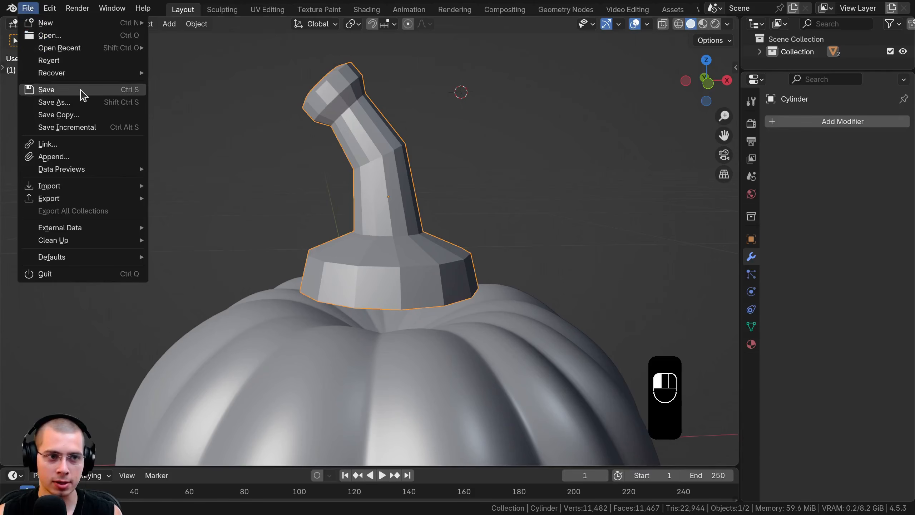
{"action": "left_click", "coordinate": [92, 94]}
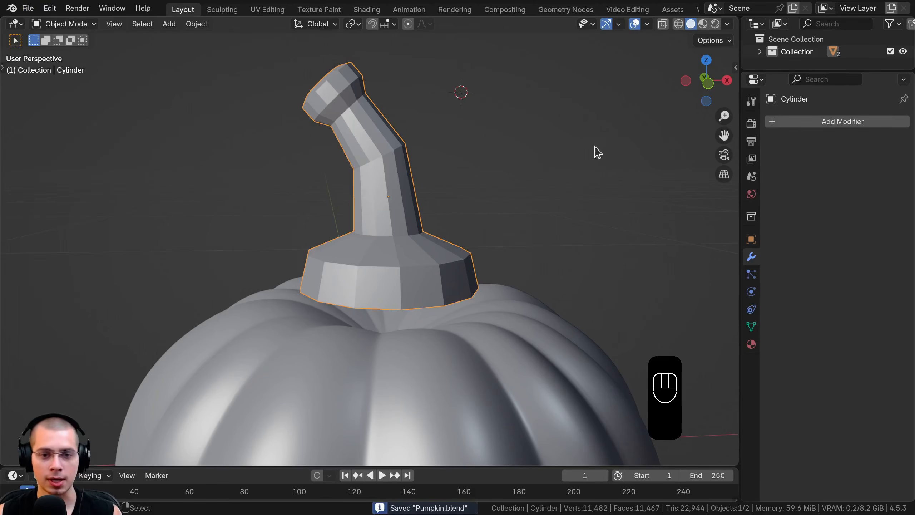
Scale the whole stem down uniformly to roughly three quarters of its size.
{"action": "key", "text": "s"}
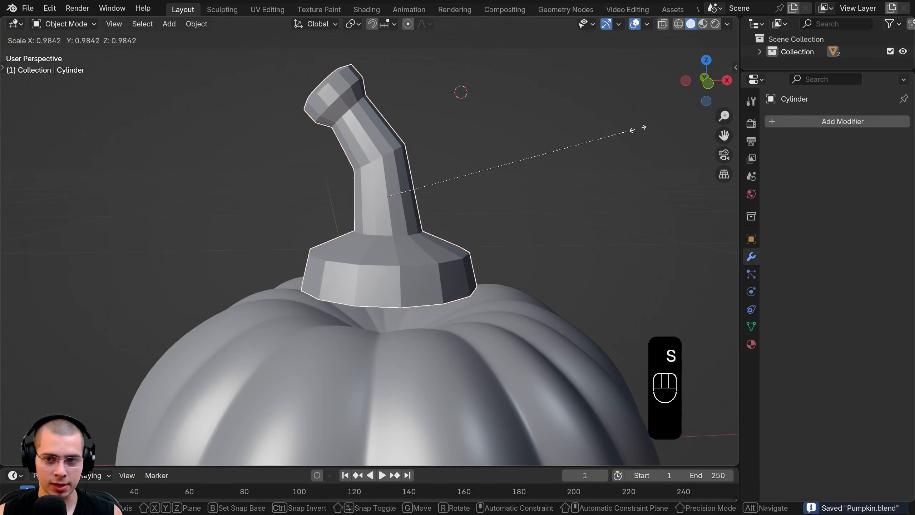
{"action": "left_click", "coordinate": [573, 139]}
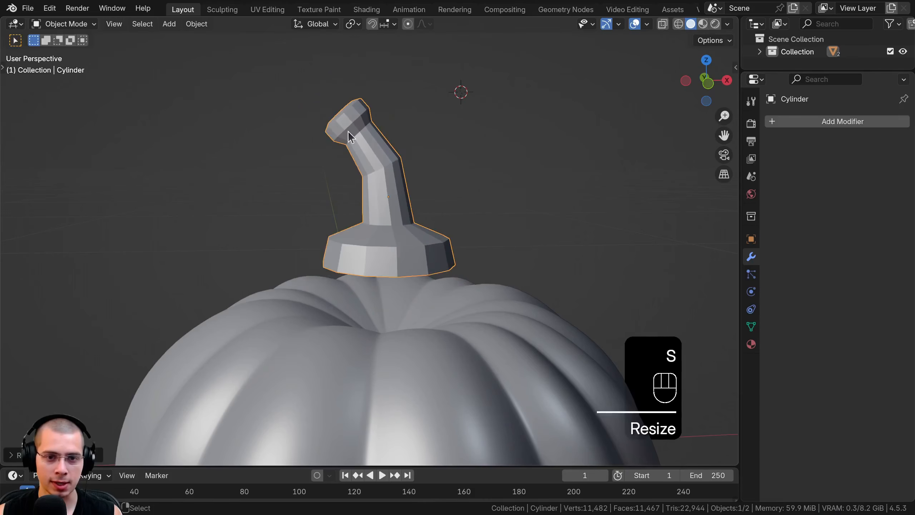
Lower the stem about 0.05 m along the Z axis into the hollow at the pumpkin's top.
{"action": "key", "text": "g"}
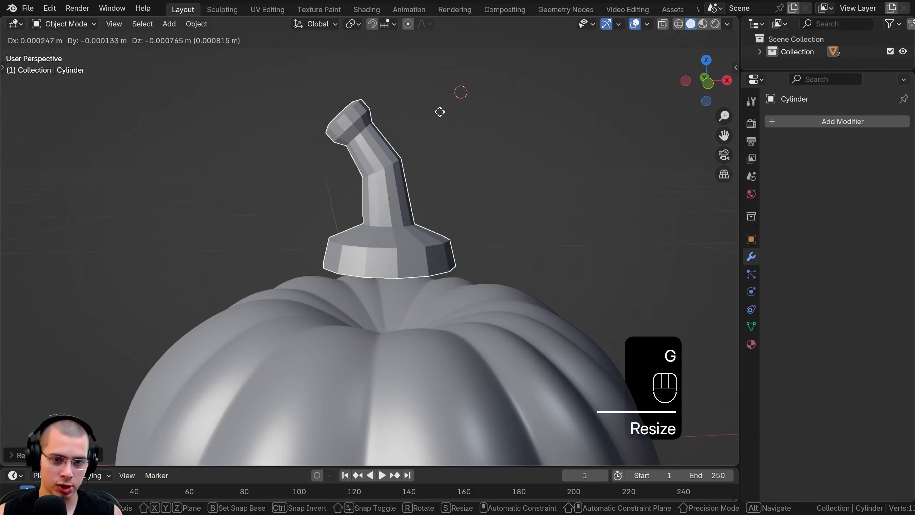
{"action": "key", "text": "z"}
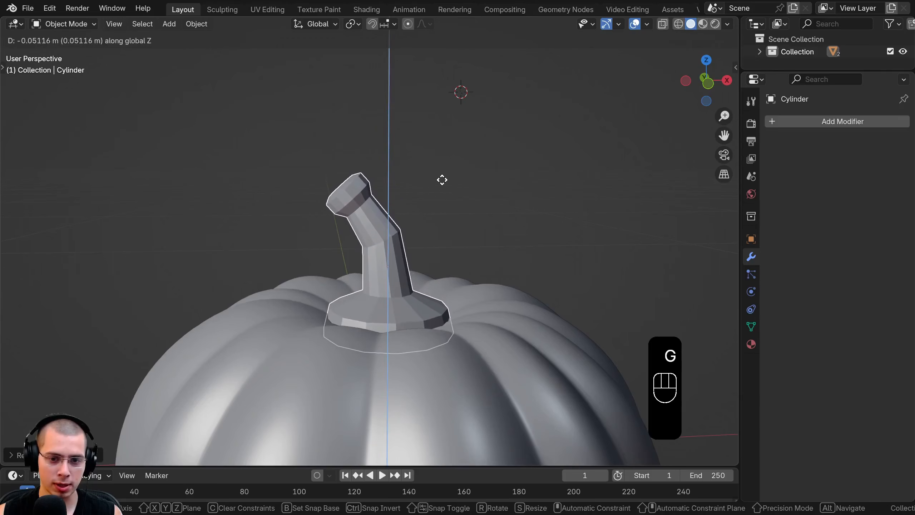
{"action": "left_click", "coordinate": [443, 177]}
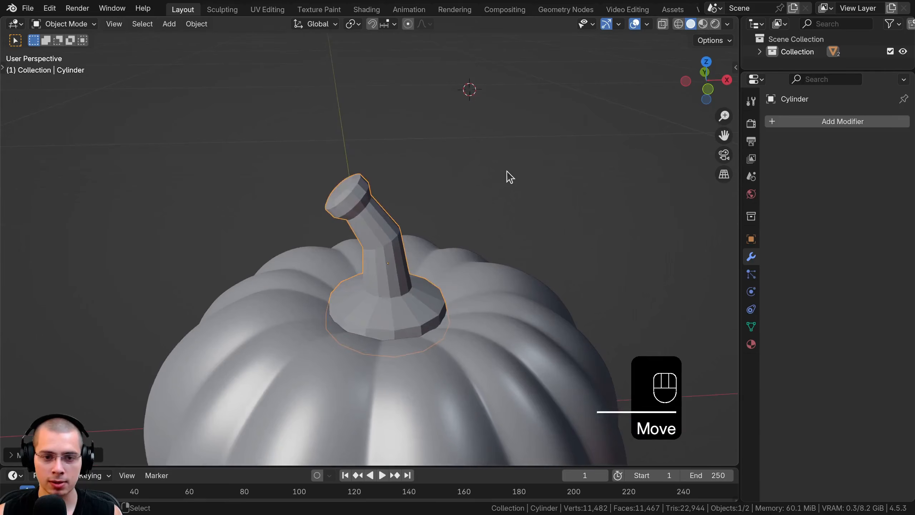
Scale the stem down further and adjust its height along Z so its base sits snugly in the pumpkin's top hollow.
{"action": "key", "text": "s"}
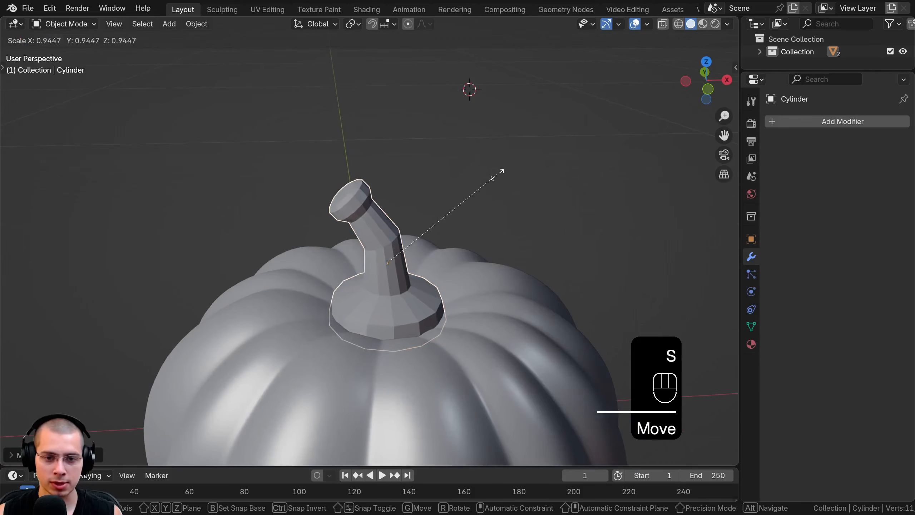
{"action": "left_click", "coordinate": [481, 187]}
{"action": "key", "text": "g"}
{"action": "key", "text": "z"}
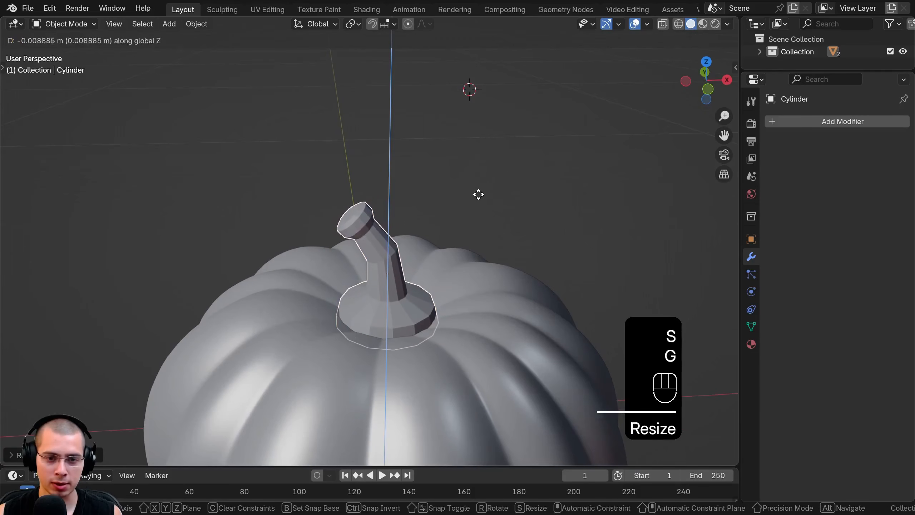
{"action": "left_click", "coordinate": [479, 193]}
{"action": "key", "text": "s"}
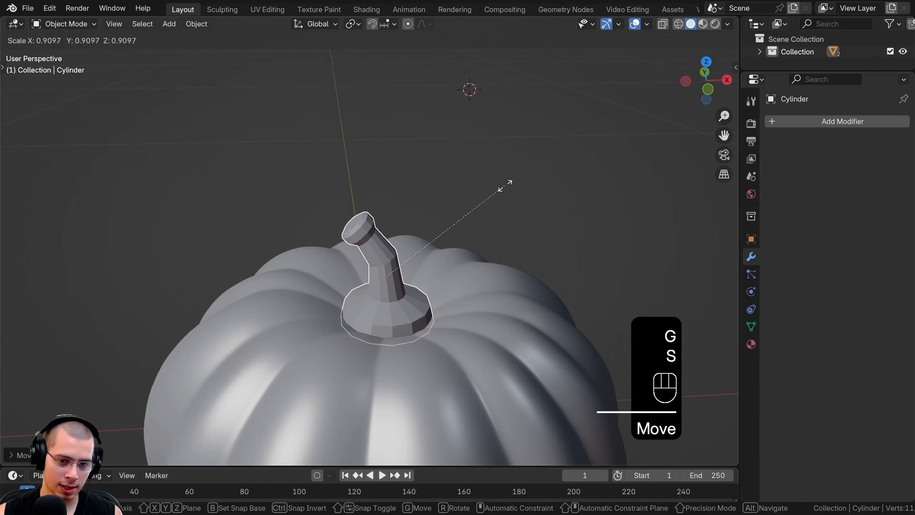
{"action": "left_click", "coordinate": [508, 187]}
{"action": "key", "text": "g"}
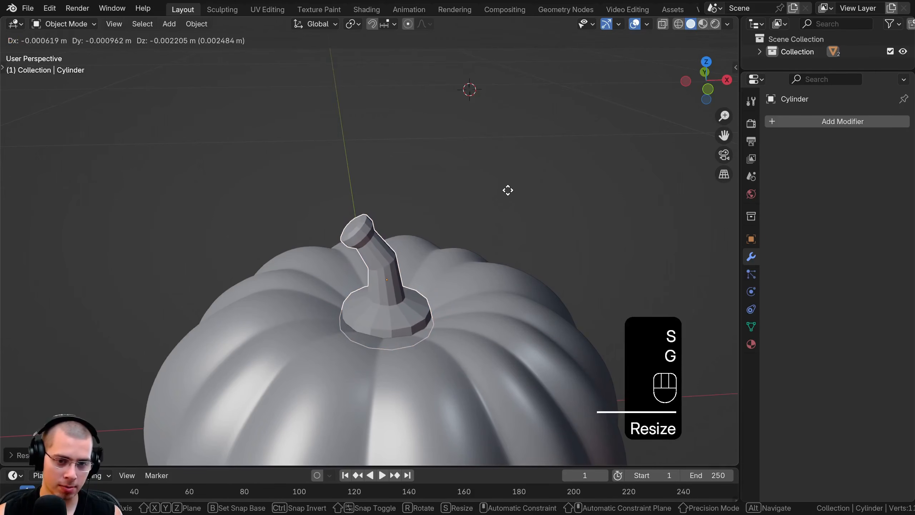
{"action": "key", "text": "z"}
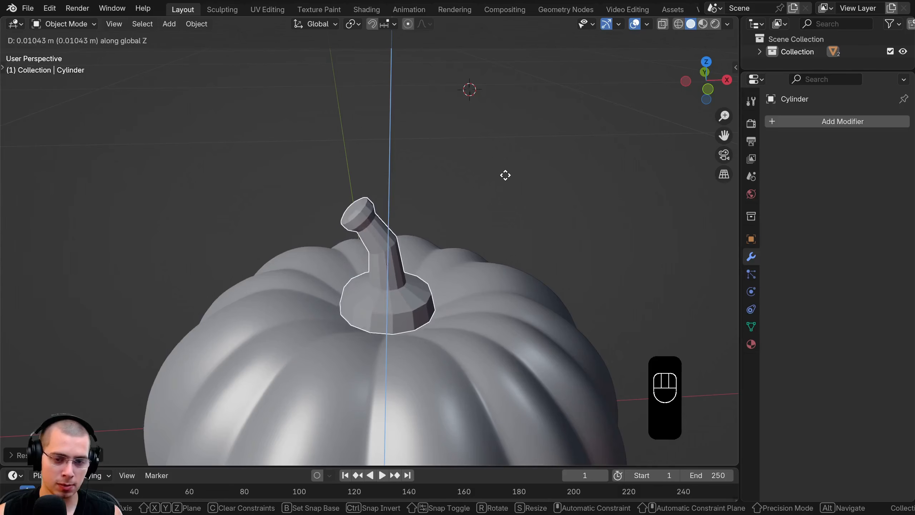
{"action": "left_click", "coordinate": [506, 188]}
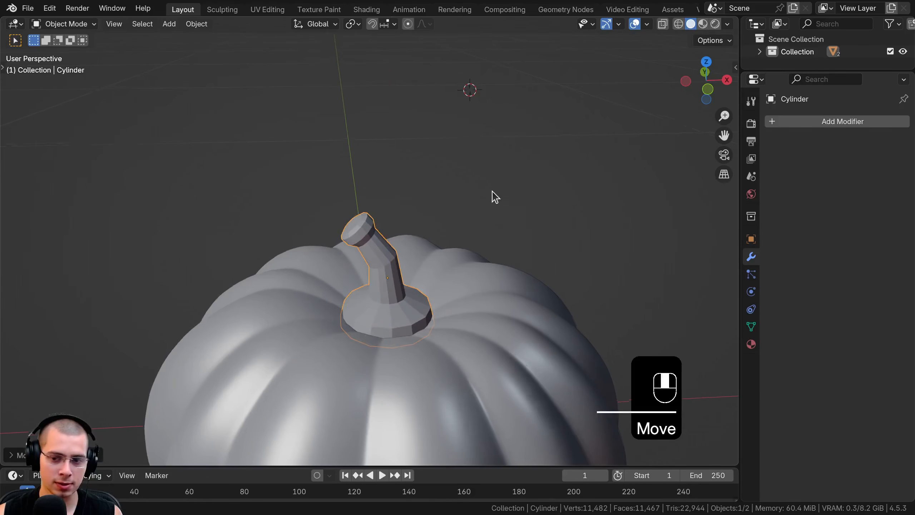
View the stem from directly above in wireframe shading and enter Edit Mode on it.
{"action": "middle_click_drag", "start_coordinate": [490, 196], "coordinate": [345, 315]}
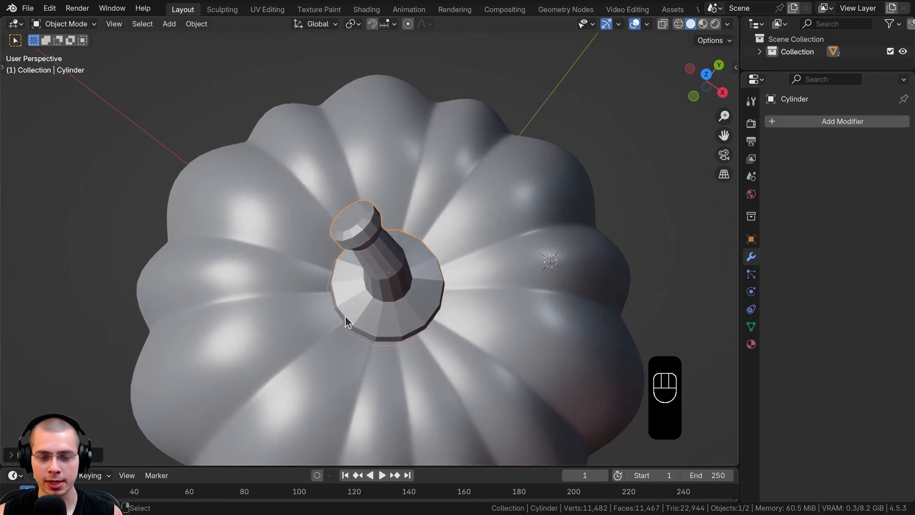
{"action": "left_click", "coordinate": [706, 74]}
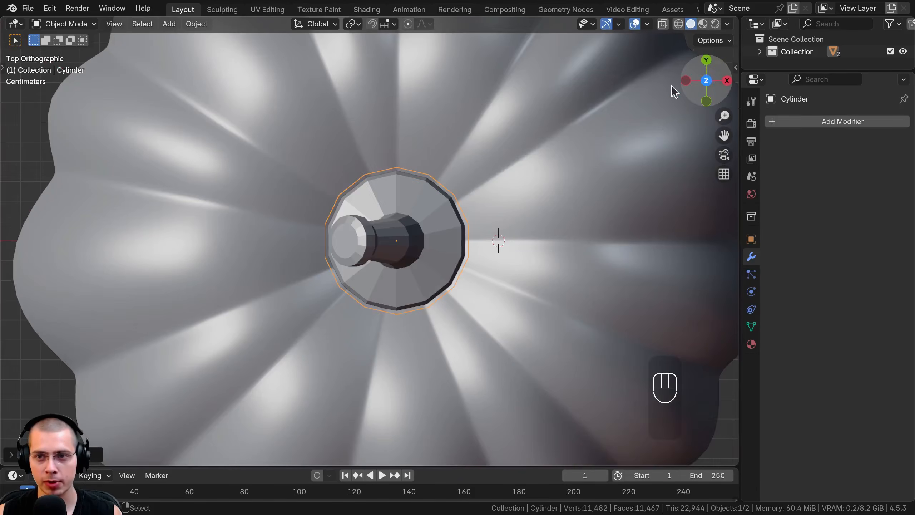
{"action": "key", "text": "KP_7"}
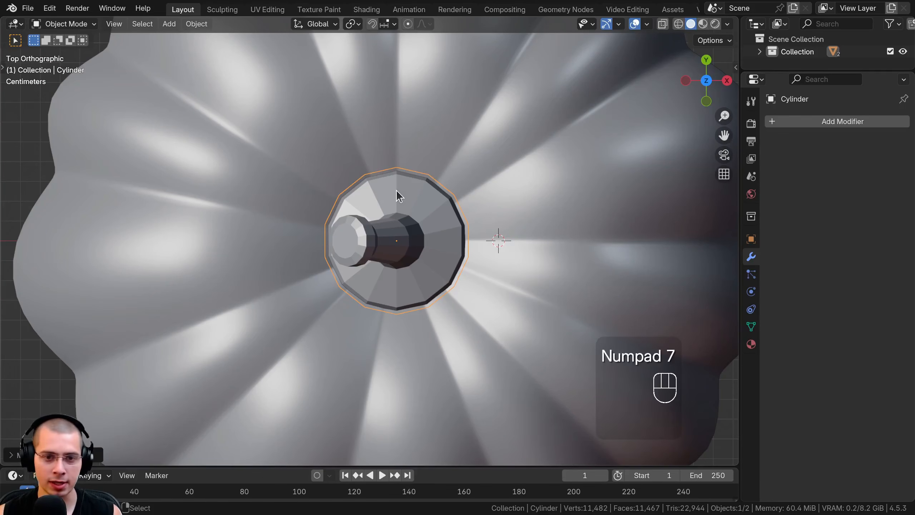
{"action": "scroll", "coordinate": [463, 248], "scroll_direction": "up", "scroll_amount": 1}
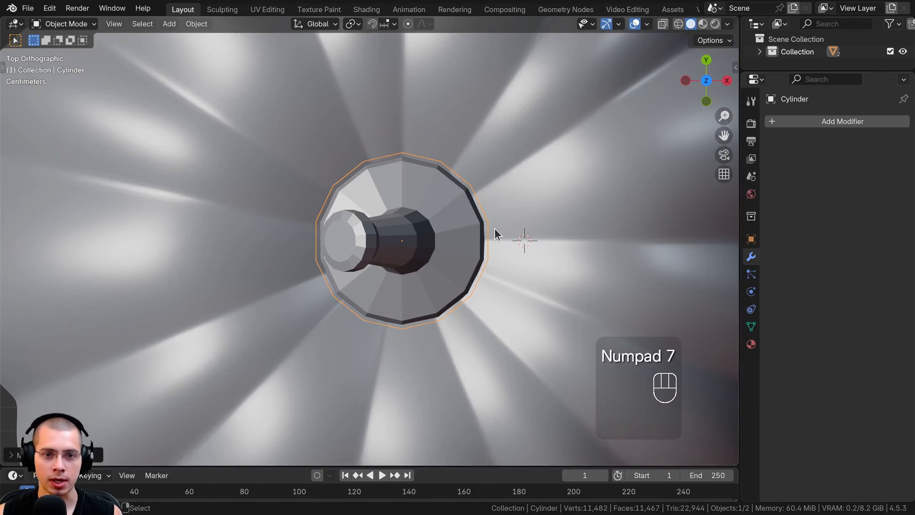
{"action": "left_click", "coordinate": [679, 24]}
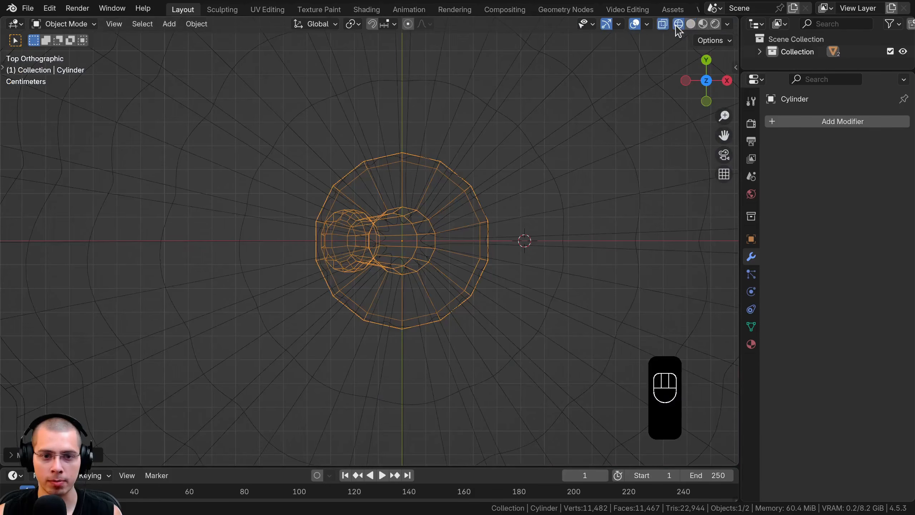
{"action": "left_click", "coordinate": [86, 24]}
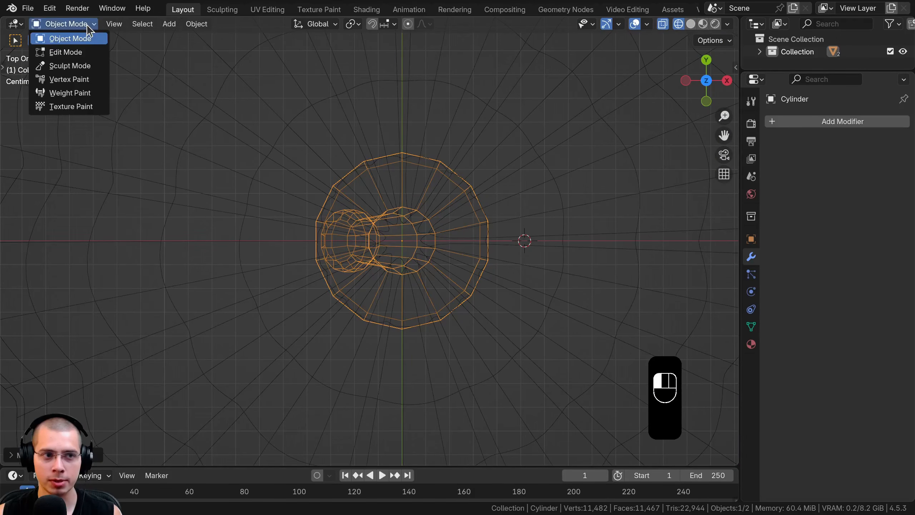
{"action": "left_click", "coordinate": [63, 54]}
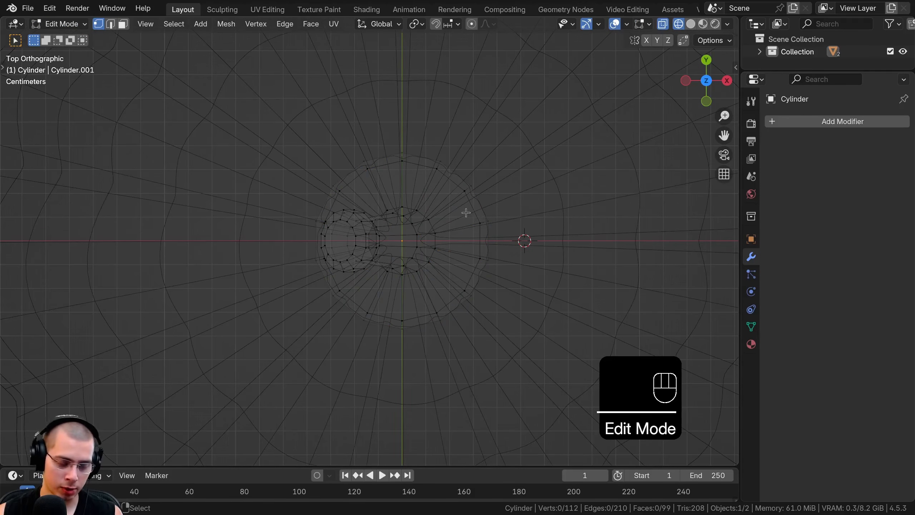
Select every second vertex pair on the two outer rings of the stem's base, covering the four pairs on the +Y half.
{"action": "key", "text": "b"}
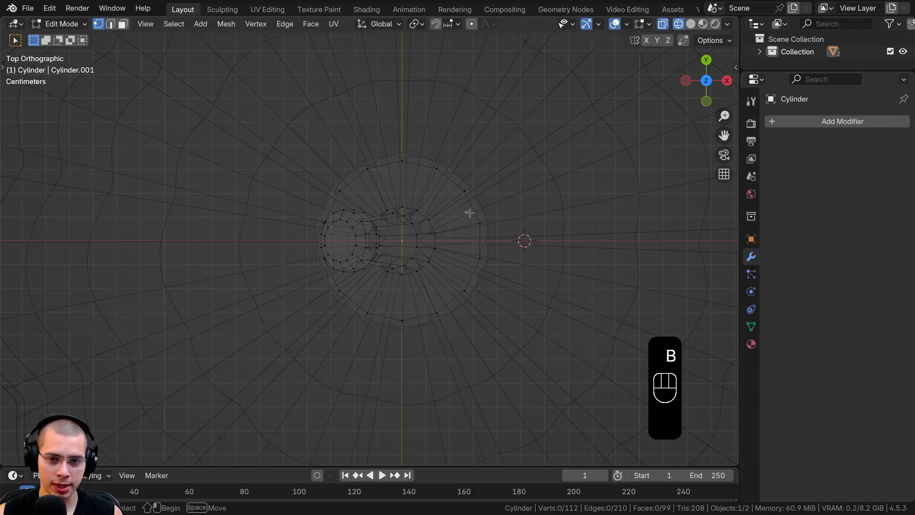
{"action": "left_click_drag", "start_coordinate": [465, 211], "coordinate": [521, 239]}
{"action": "key", "text": "b"}
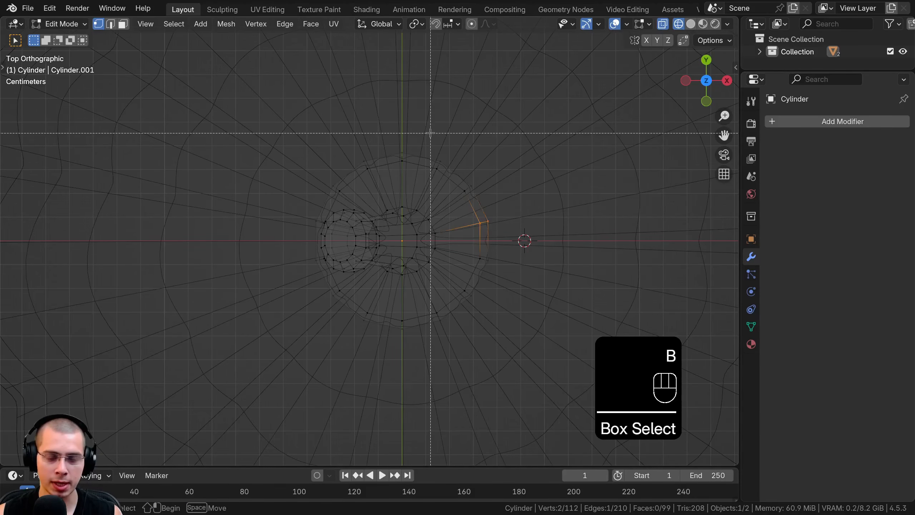
{"action": "left_click_drag", "start_coordinate": [430, 134], "coordinate": [445, 190]}
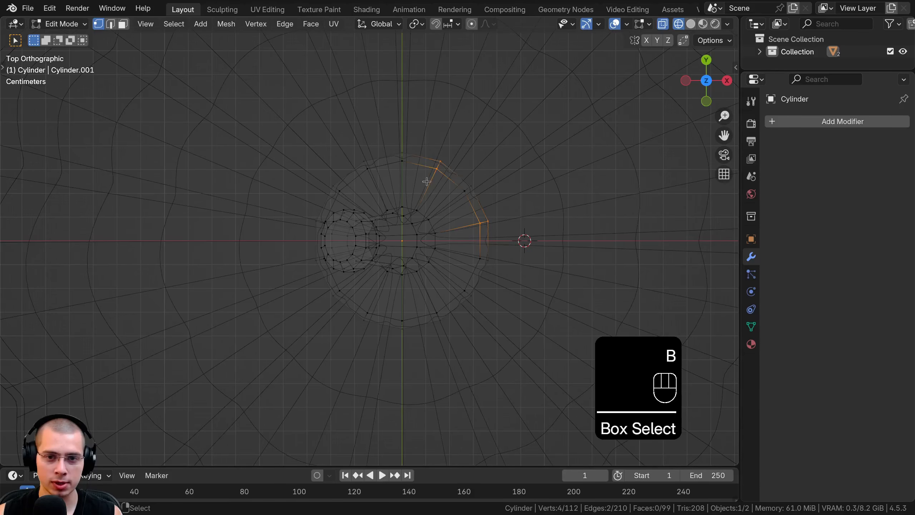
{"action": "key", "text": "b"}
{"action": "left_click_drag", "start_coordinate": [372, 134], "coordinate": [348, 188]}
{"action": "scroll", "coordinate": [234, 252], "scroll_direction": "up", "scroll_amount": 4}
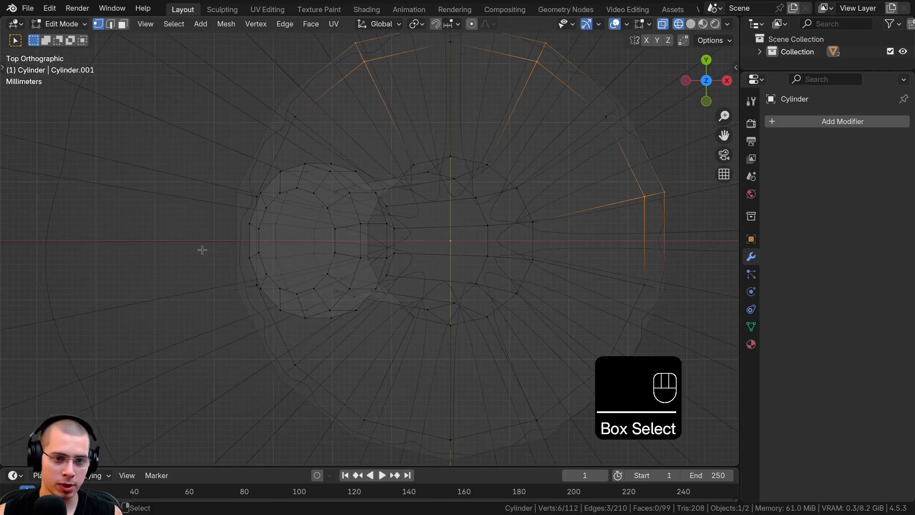
{"action": "left_click", "coordinate": [236, 192], "text": "shift"}
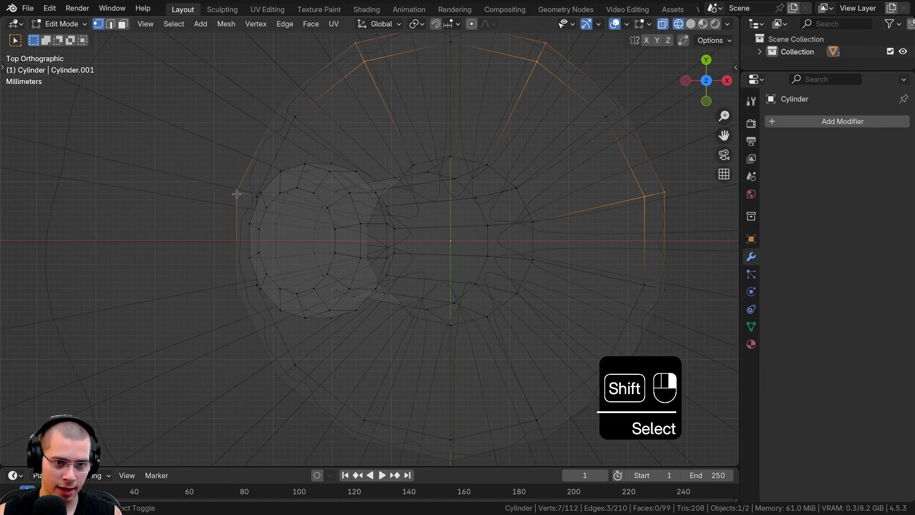
{"action": "left_click", "coordinate": [254, 197], "text": "shift"}
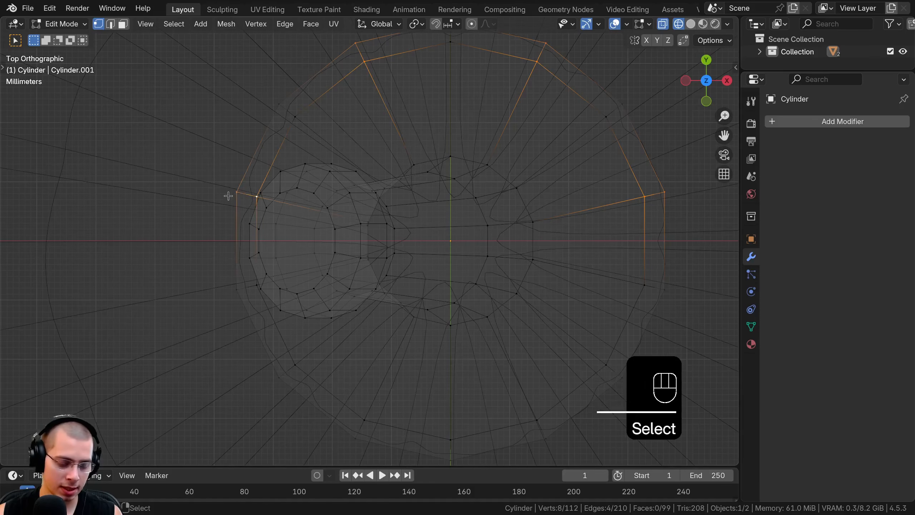
Add the three remaining alternate vertex pairs on the -Y half of the stem's base rings to the selection, using a perspective wireframe view.
{"action": "key", "text": "z"}
{"action": "left_click", "coordinate": [369, 196]}
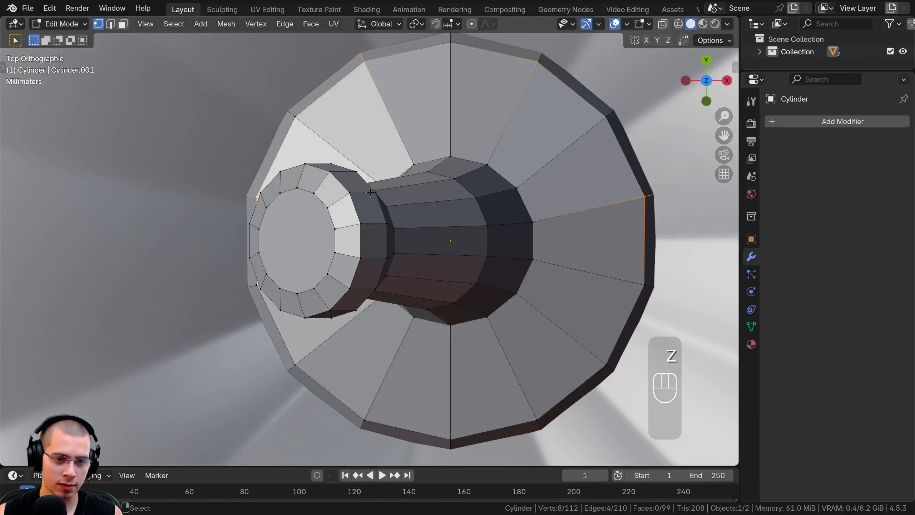
{"action": "mouse_move", "coordinate": [369, 196]}
{"action": "middle_mouse_down"}
{"action": "mouse_move", "coordinate": [457, 231]}
{"action": "mouse_move", "coordinate": [527, 219]}
{"action": "middle_mouse_up"}
{"action": "key", "text": "z"}
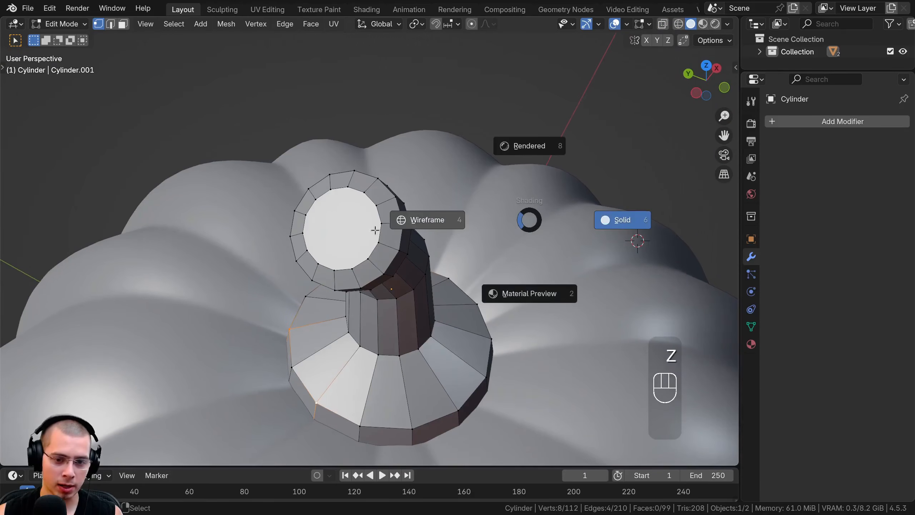
{"action": "left_click", "coordinate": [352, 312]}
{"action": "left_click", "coordinate": [412, 429], "text": "shift"}
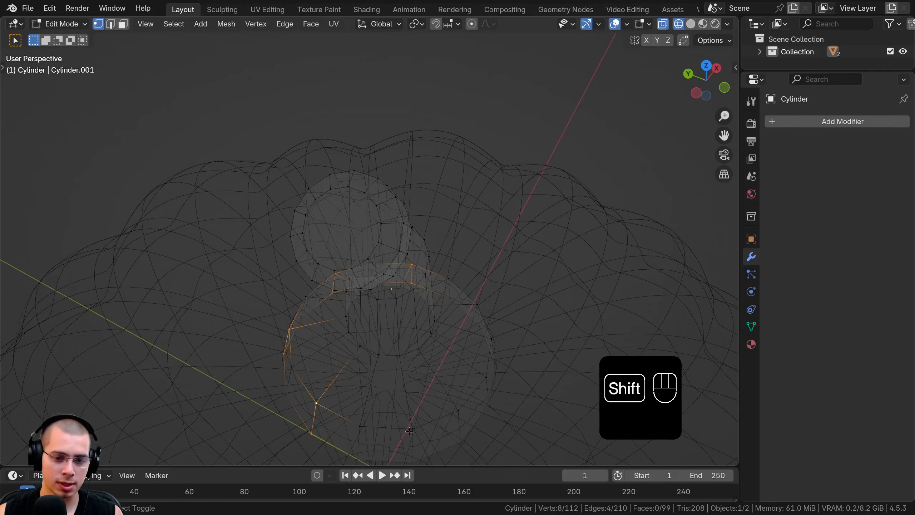
{"action": "left_click", "coordinate": [413, 460], "text": "shift"}
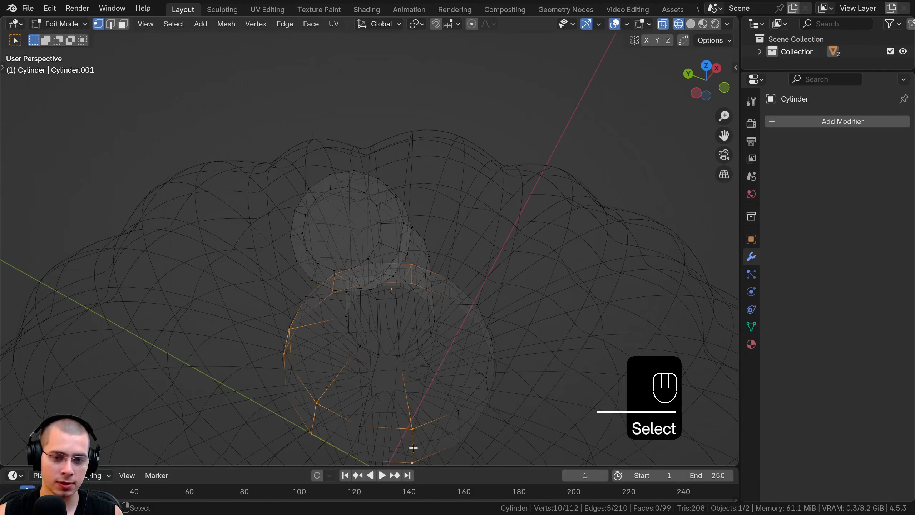
{"action": "middle_click_drag", "start_coordinate": [509, 306], "coordinate": [436, 276]}
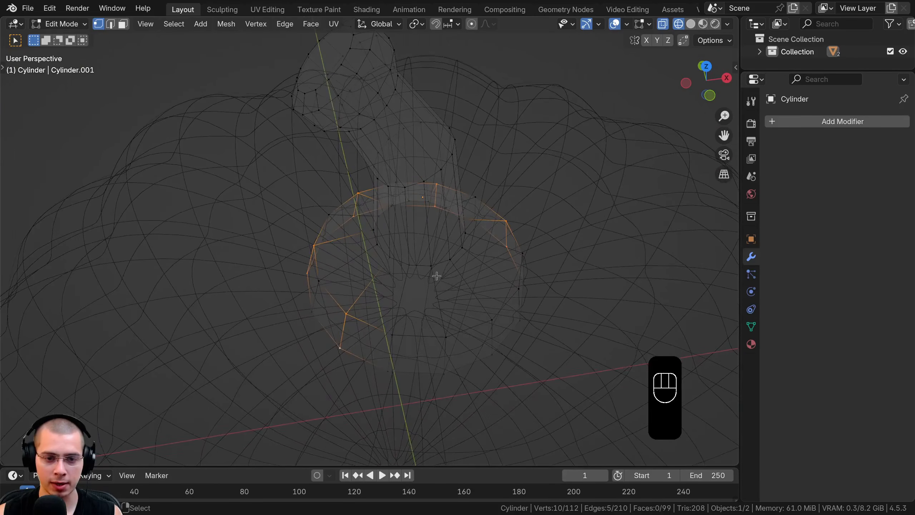
{"action": "left_click", "coordinate": [448, 345], "text": "shift"}
{"action": "left_click", "coordinate": [448, 368], "text": "shift"}
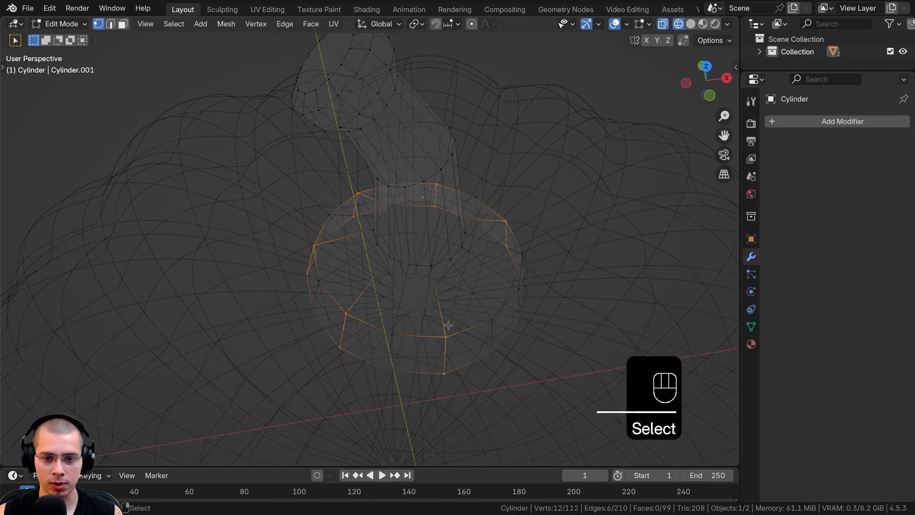
{"action": "left_click", "coordinate": [512, 302], "text": "shift"}
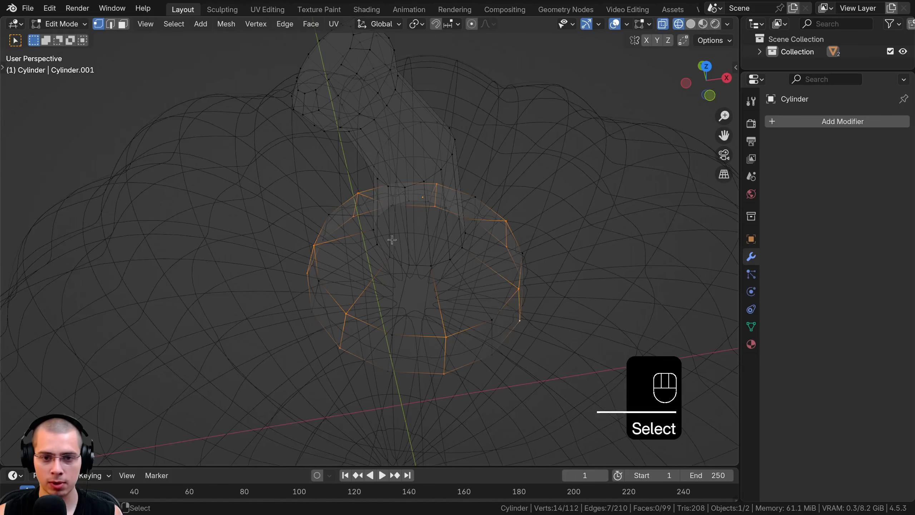
Scale the selected alternate vertex pairs of the stem's base inward to about 0.6 on X and Y only, in solid shading, forming a star shape.
{"action": "key", "text": "z"}
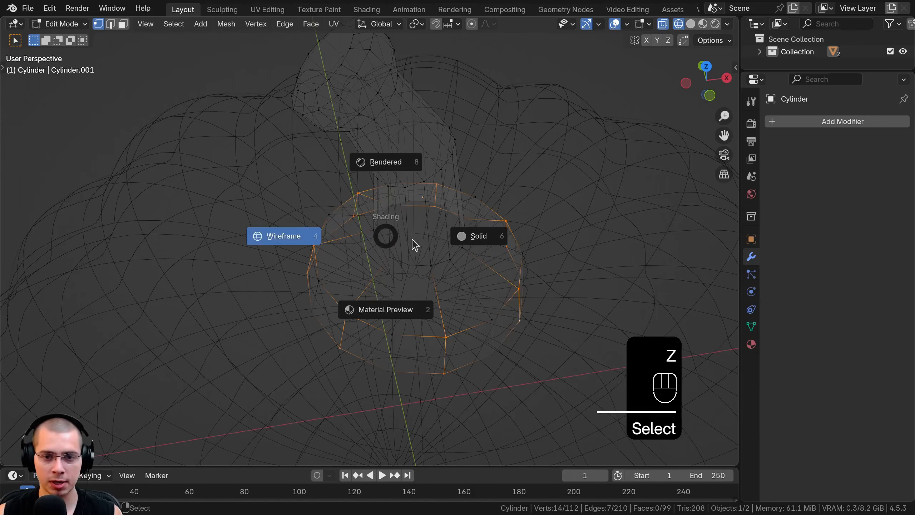
{"action": "left_click", "coordinate": [479, 242]}
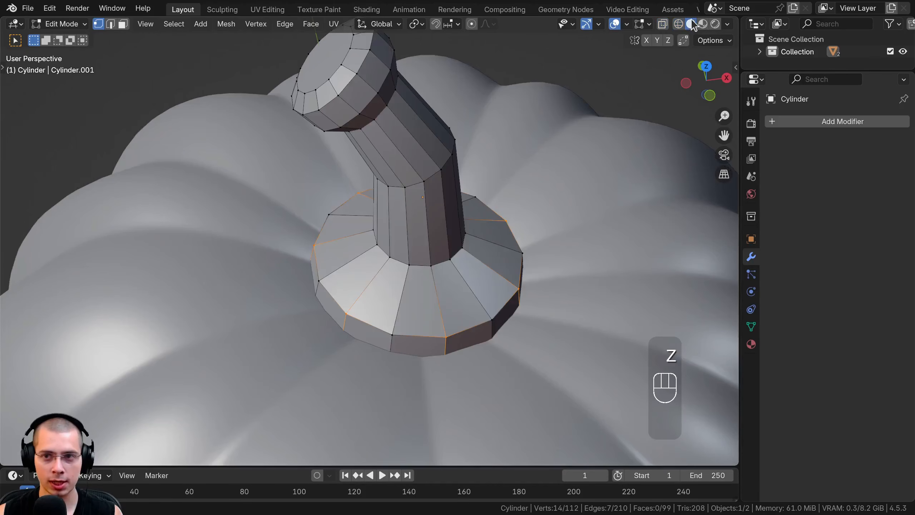
{"action": "mouse_move", "coordinate": [529, 205]}
{"action": "middle_mouse_down"}
{"action": "mouse_move", "coordinate": [469, 219]}
{"action": "mouse_move", "coordinate": [542, 224]}
{"action": "middle_mouse_up"}
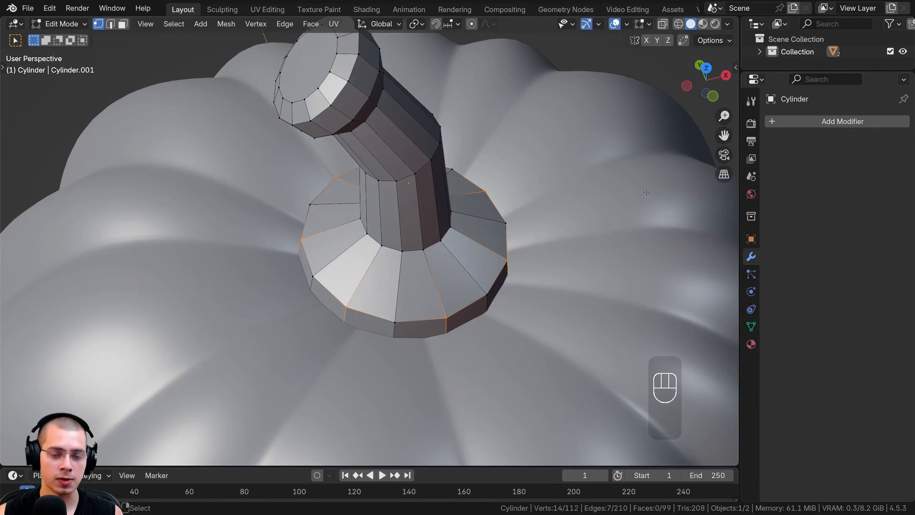
{"action": "key", "text": "s"}
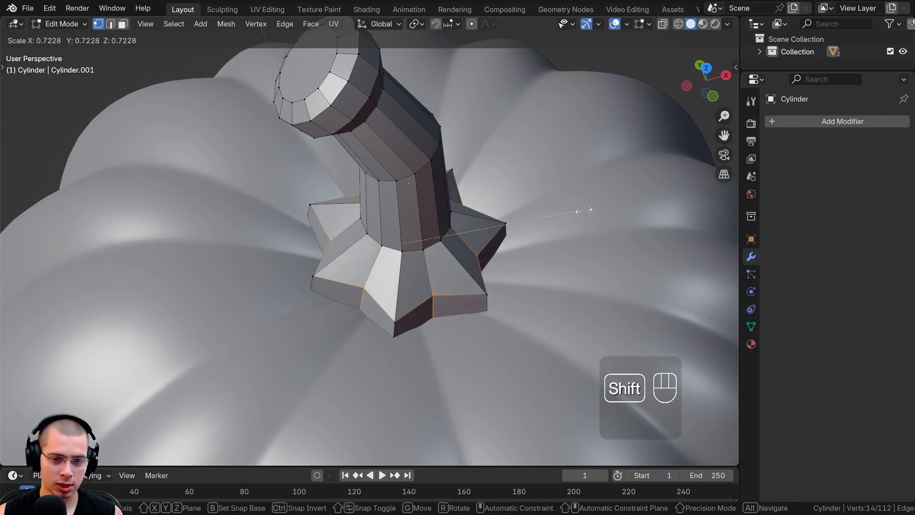
{"action": "middle_click", "coordinate": [583, 210], "text": "shift"}
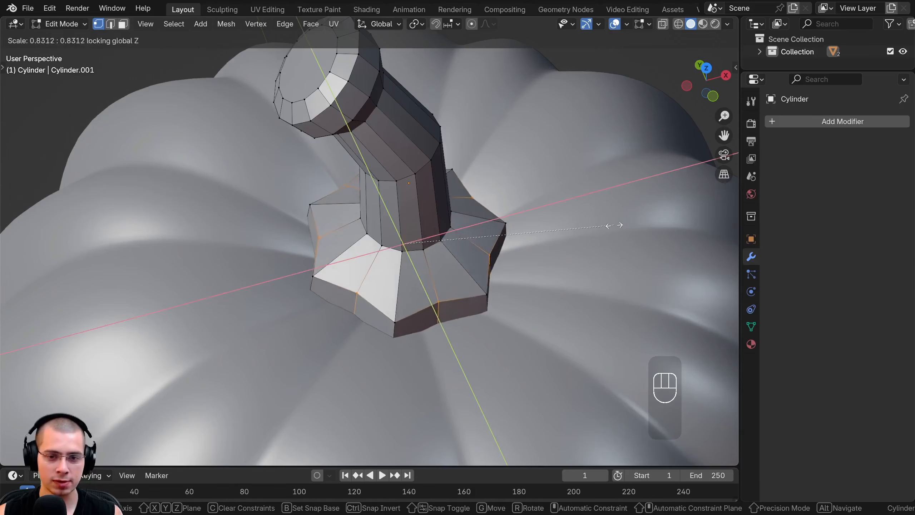
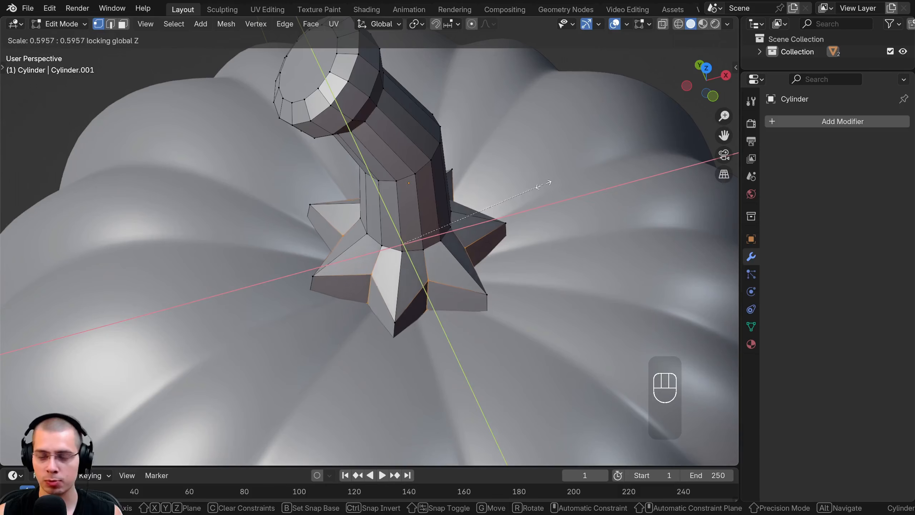
{"action": "left_click", "coordinate": [546, 183]}
Switch to edge selection and select the short vertical edges at the outer tips of the stem base's star points.
{"action": "scroll", "coordinate": [544, 187], "scroll_direction": "down", "scroll_amount": 2}
{"action": "middle_click_drag", "start_coordinate": [543, 190], "coordinate": [468, 213]}
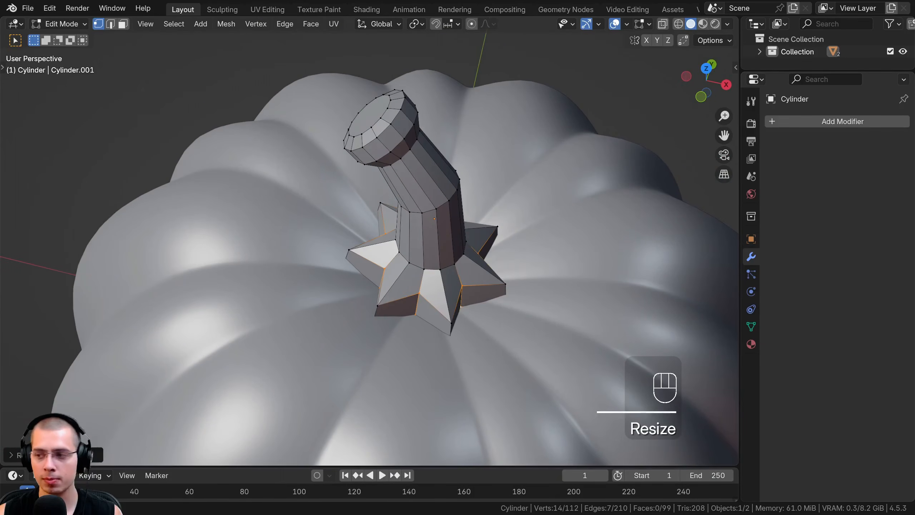
{"action": "scroll", "coordinate": [434, 318], "scroll_direction": "up", "scroll_amount": 2}
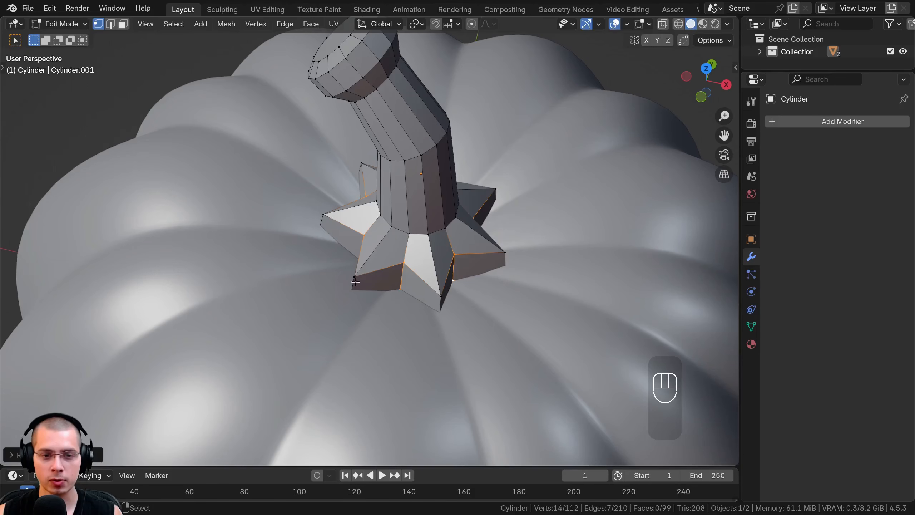
{"action": "middle_click_drag", "start_coordinate": [356, 281], "coordinate": [266, 219]}
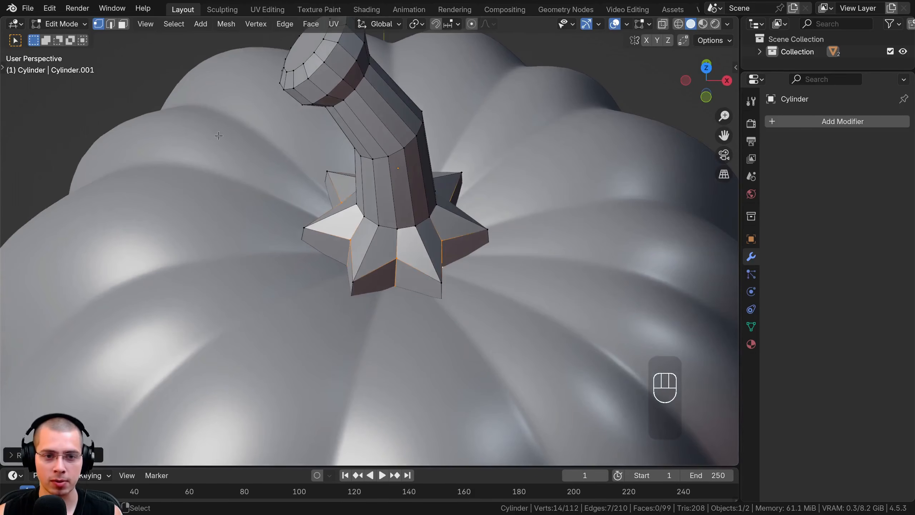
{"action": "left_click", "coordinate": [111, 28]}
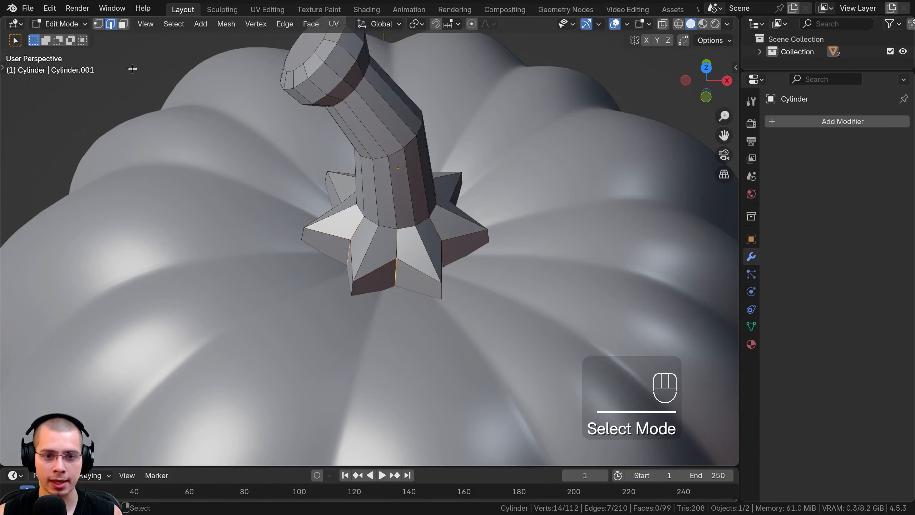
{"action": "middle_click_drag", "start_coordinate": [435, 309], "coordinate": [436, 306]}
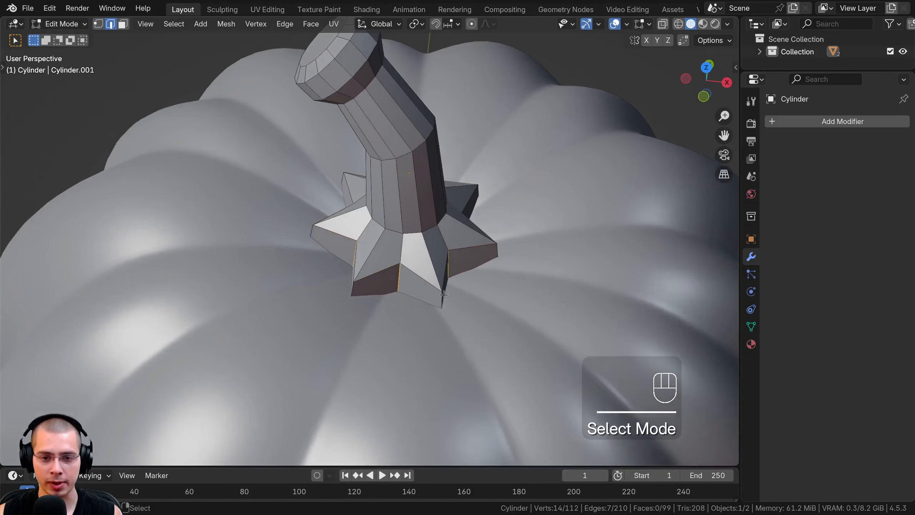
{"action": "left_click", "coordinate": [443, 295]}
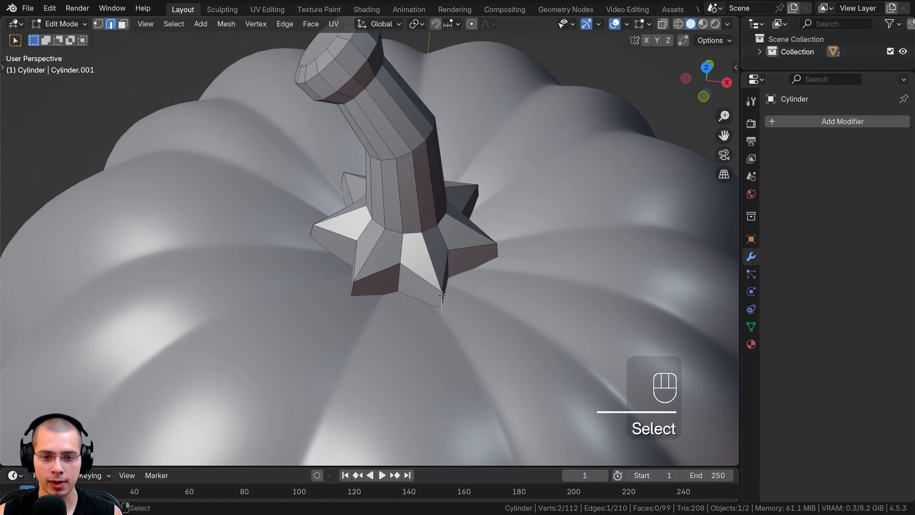
{"action": "left_click", "coordinate": [352, 295], "text": "shift"}
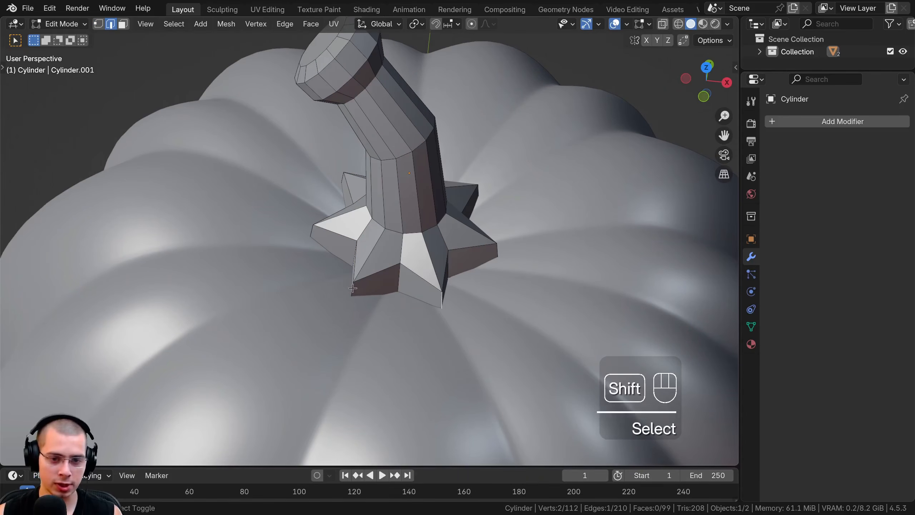
{"action": "left_click", "coordinate": [313, 233], "text": "shift"}
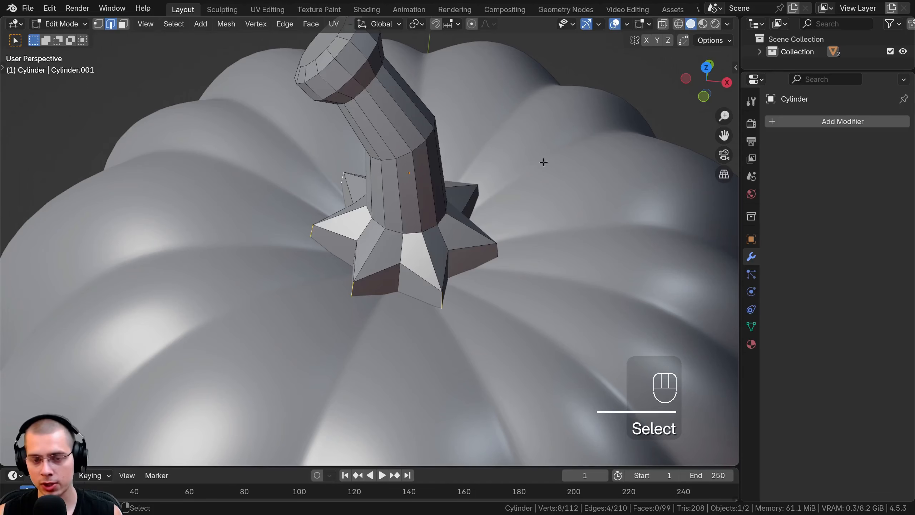
{"action": "middle_click_drag", "start_coordinate": [543, 162], "coordinate": [388, 143]}
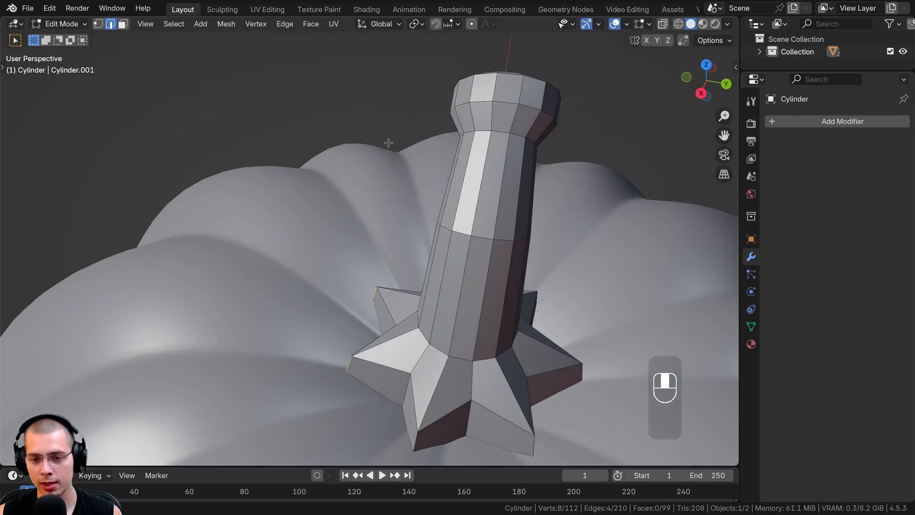
{"action": "left_click", "coordinate": [532, 437], "text": "shift"}
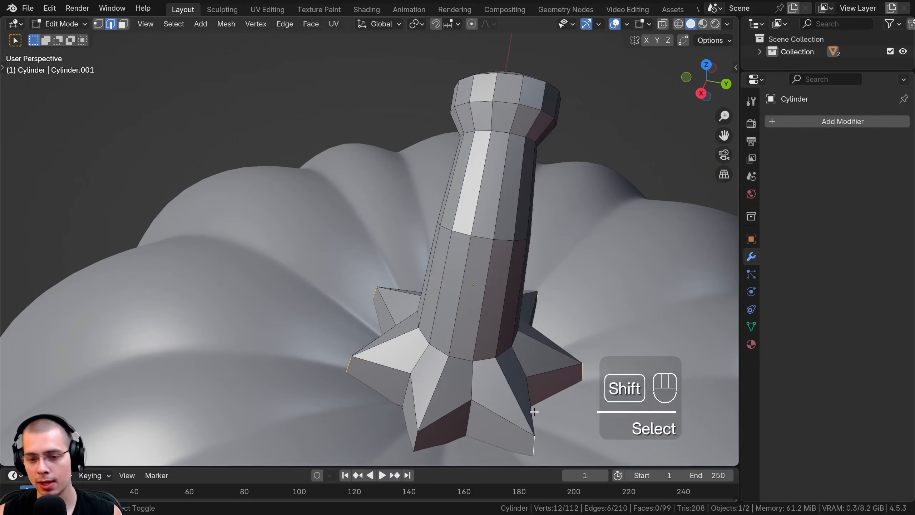
Scale the selected outer tip edges of the stem's star-shaped base outward to about 1.155 and return to Object Mode.
{"action": "key", "text": "KP_Decimal"}
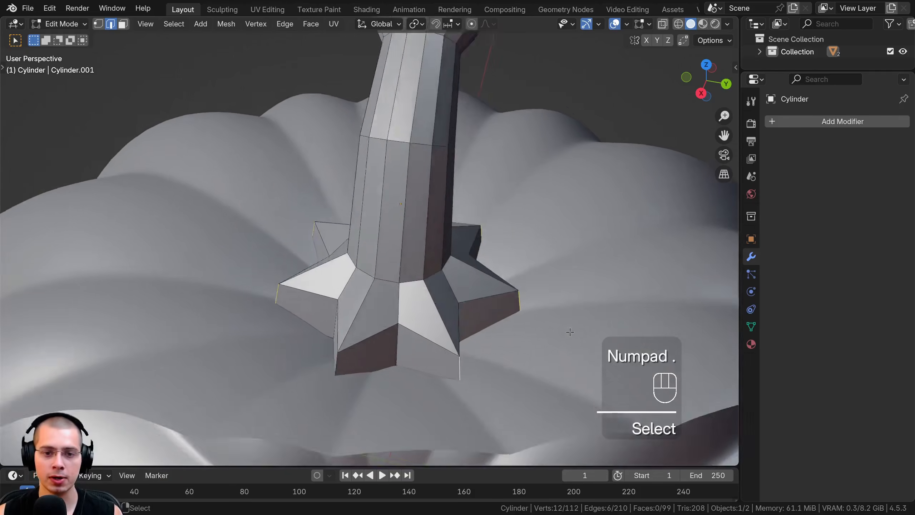
{"action": "key", "text": "KP_Decimal"}
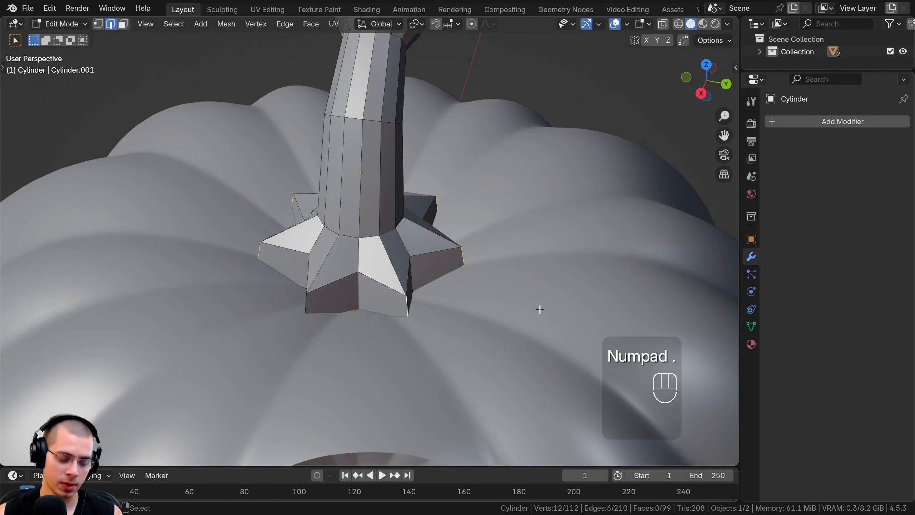
{"action": "key", "text": "s"}
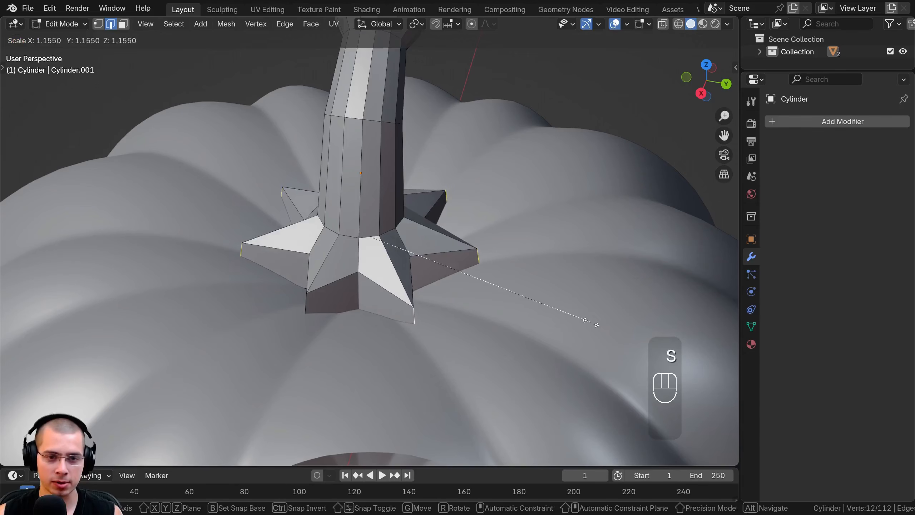
{"action": "left_click", "coordinate": [592, 321]}
{"action": "scroll", "coordinate": [494, 159], "scroll_direction": "down", "scroll_amount": 3}
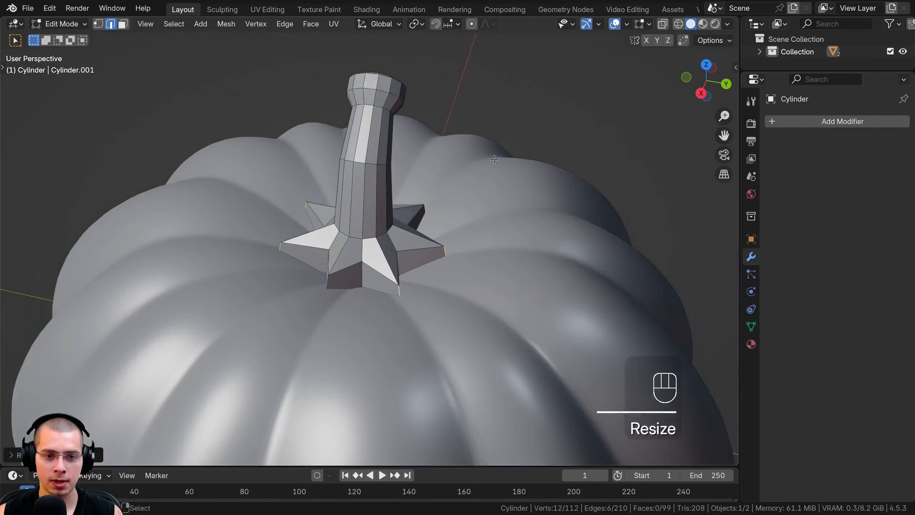
{"action": "key", "text": "Tab"}
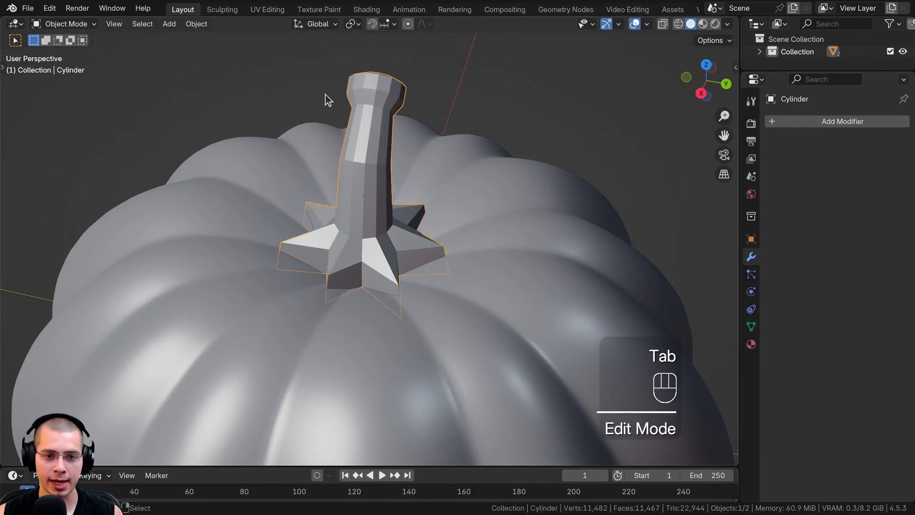
{"action": "left_click", "coordinate": [64, 24]}
{"action": "left_click", "coordinate": [61, 38]}
{"action": "middle_click_drag", "start_coordinate": [218, 96], "coordinate": [263, 300]}
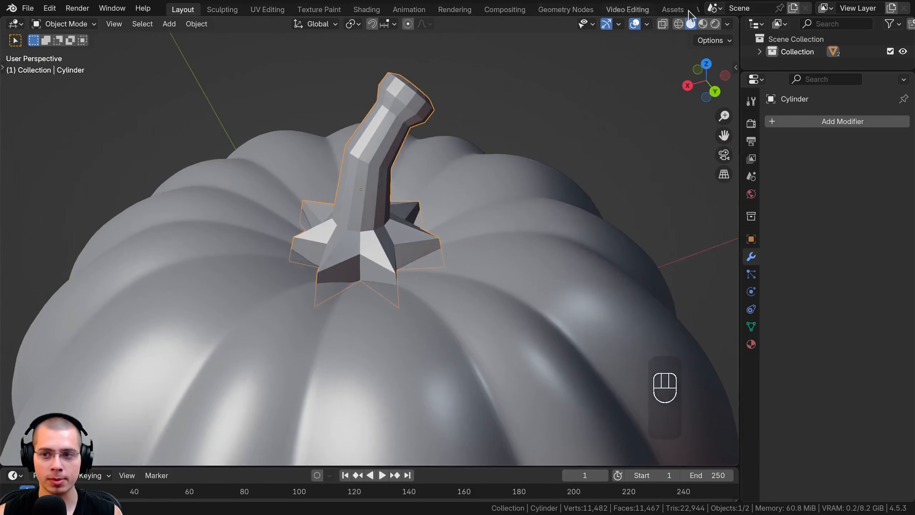
Add a Subdivision Surface modifier to the stem and set its viewport level to 2.
{"action": "left_click", "coordinate": [809, 122]}
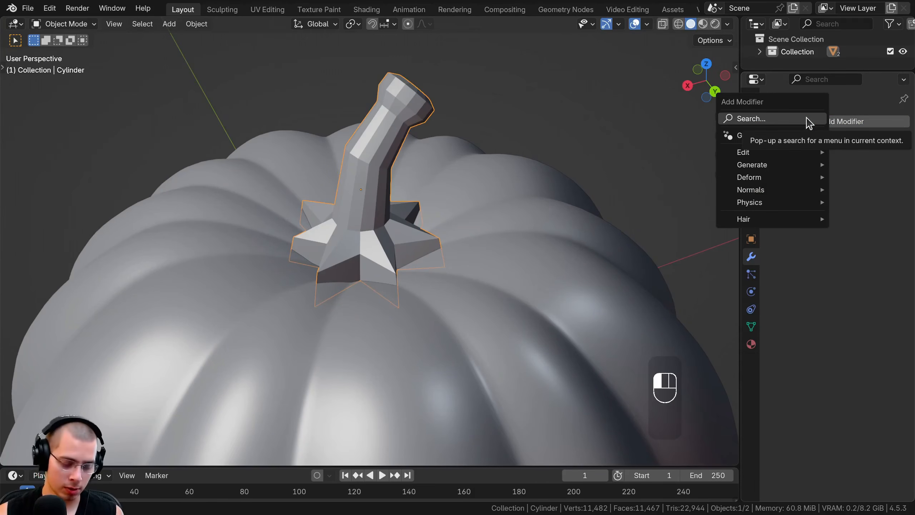
{"action": "type", "text": "sub"}
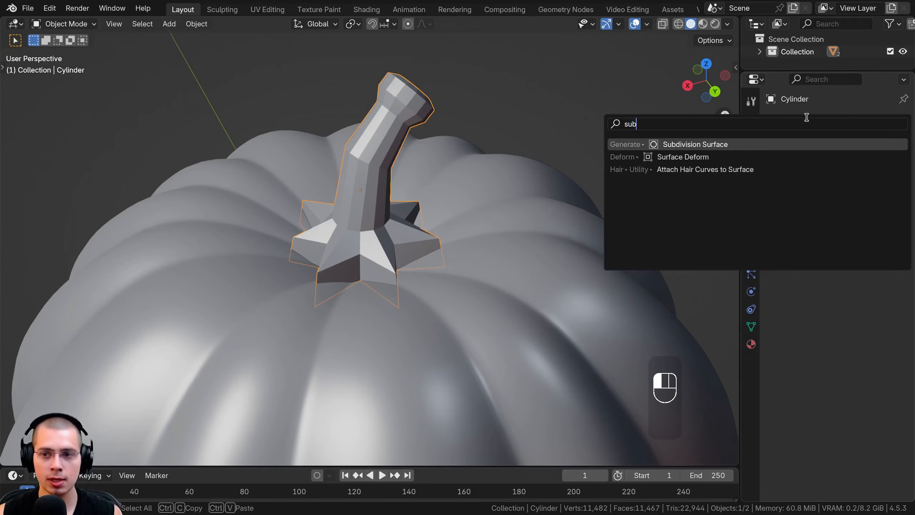
{"action": "left_click", "coordinate": [667, 144]}
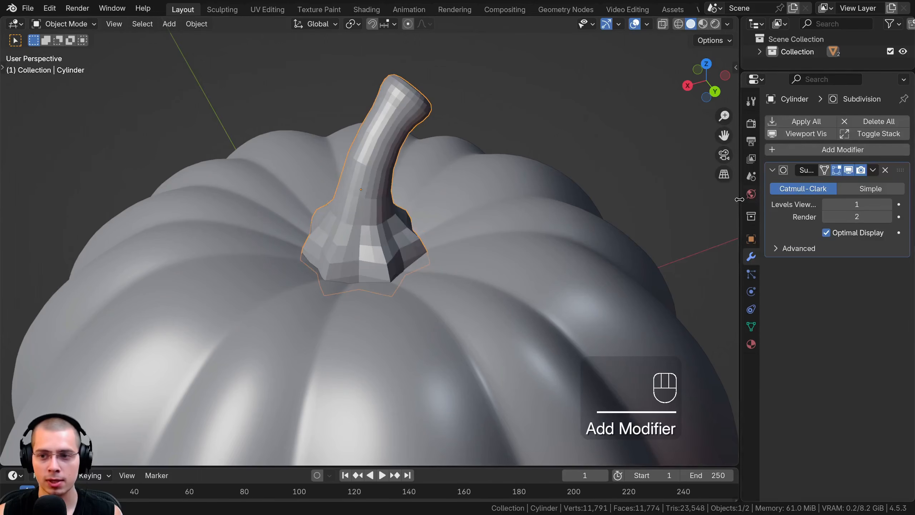
{"action": "left_click_drag", "start_coordinate": [739, 207], "coordinate": [734, 212]}
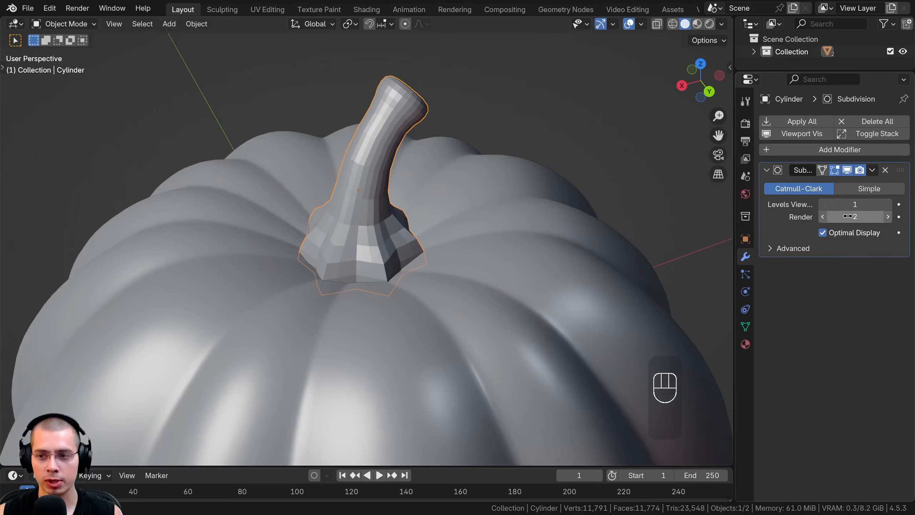
{"action": "left_click", "coordinate": [888, 204]}
{"action": "middle_click_drag", "start_coordinate": [685, 367], "coordinate": [441, 305]}
{"action": "middle_click_drag", "start_coordinate": [486, 90], "coordinate": [485, 93]}
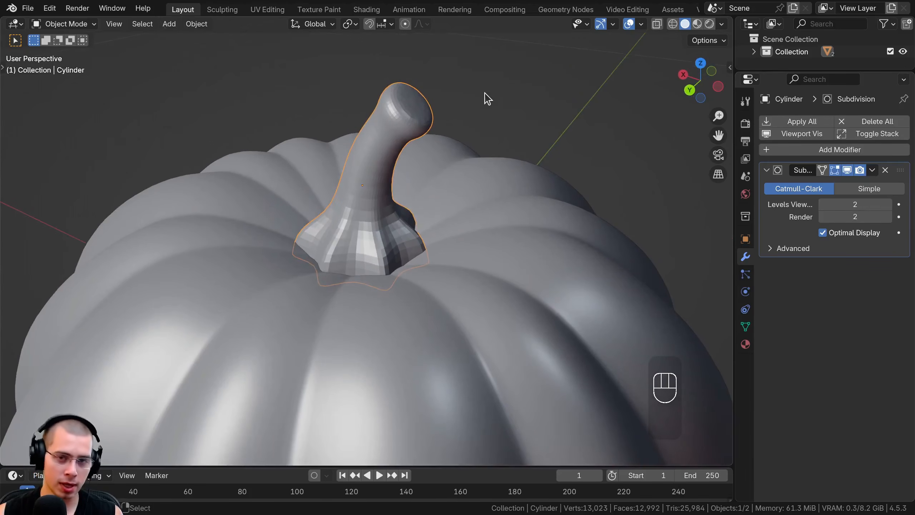
Apply Shade Smooth to the pumpkin stem.
{"action": "key", "text": "w"}
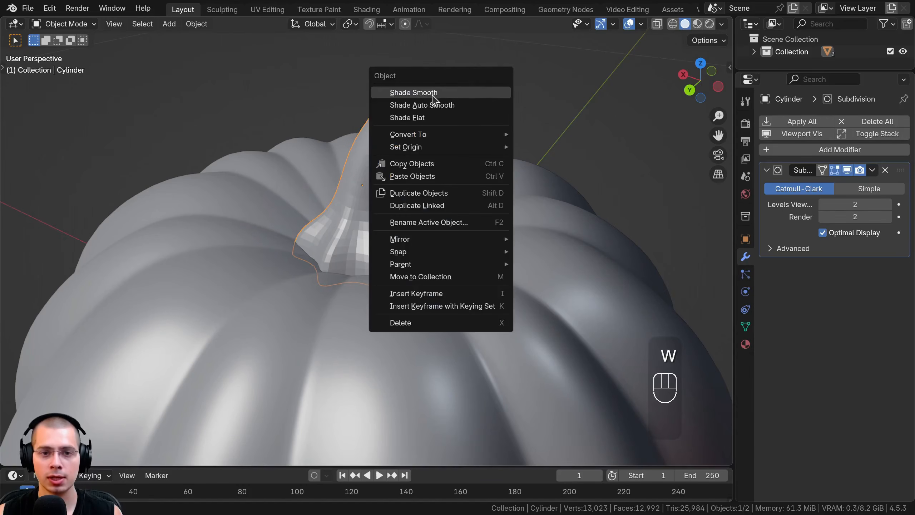
{"action": "left_click", "coordinate": [433, 99]}
{"action": "middle_click_drag", "start_coordinate": [433, 98], "coordinate": [400, 101]}
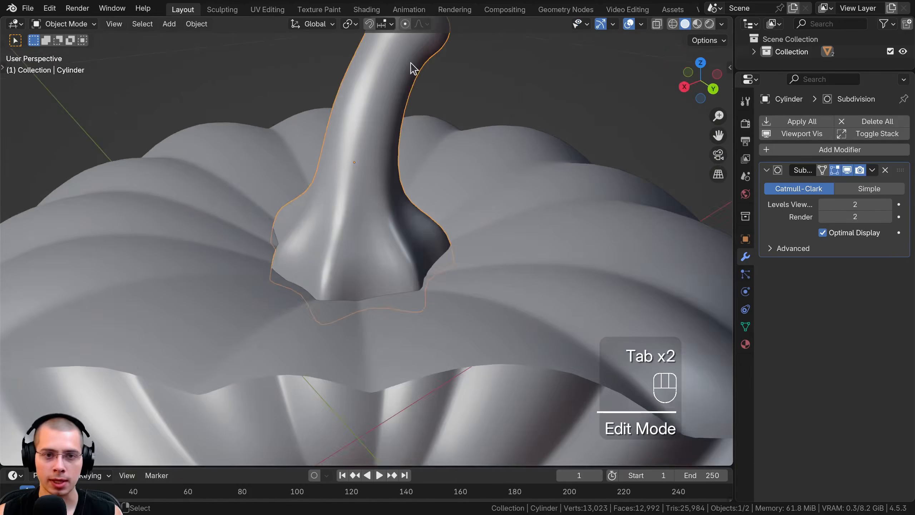
{"action": "scroll", "coordinate": [359, 218], "scroll_direction": "down", "scroll_amount": 1}
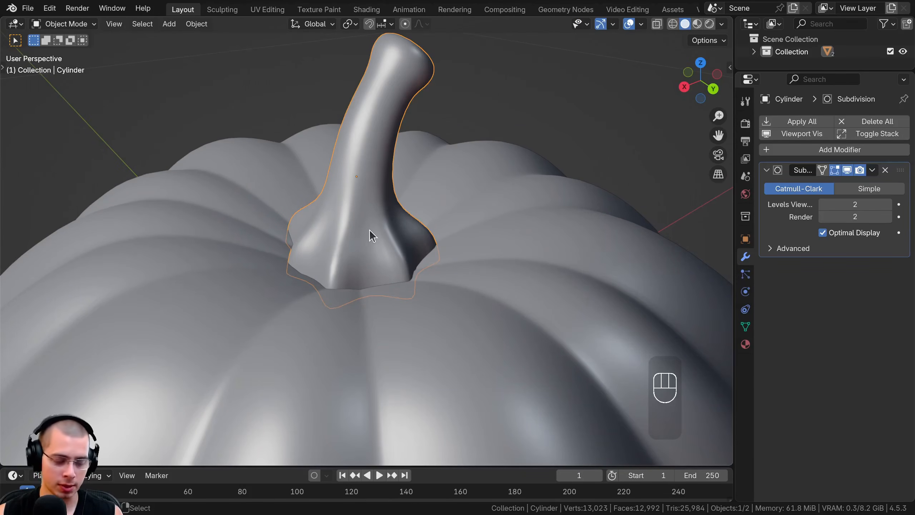
Add one horizontal loop cut around the lower stem in Edit Mode, sliding it toward the flared base by about 0.31.
{"action": "key", "text": "Tab"}
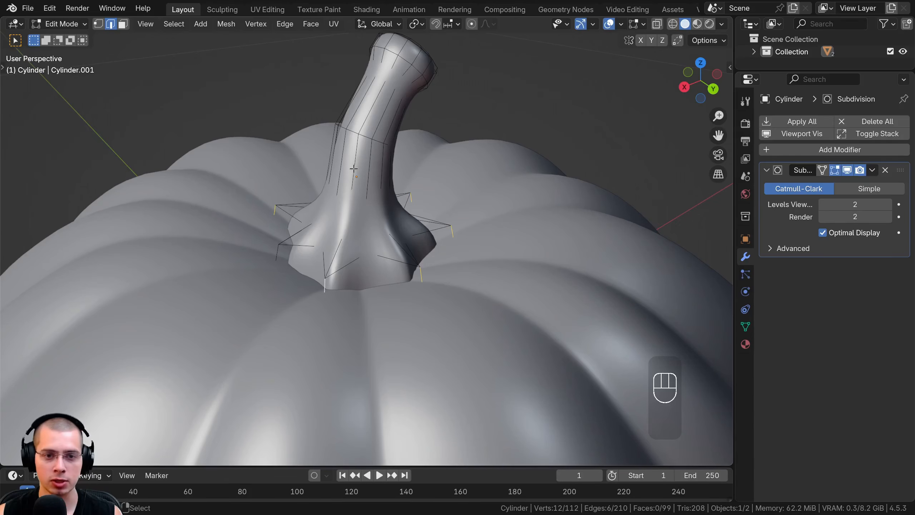
{"action": "key", "text": "ctrl+r"}
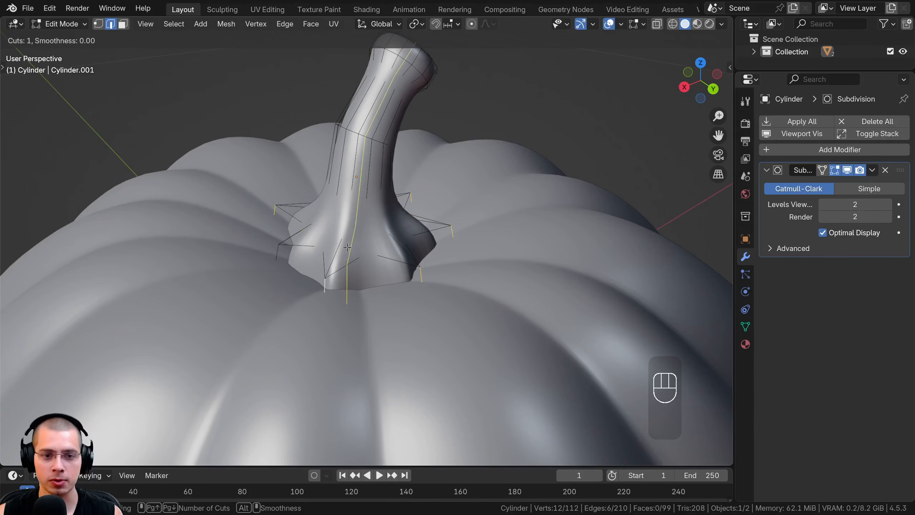
{"action": "left_click", "coordinate": [350, 173]}
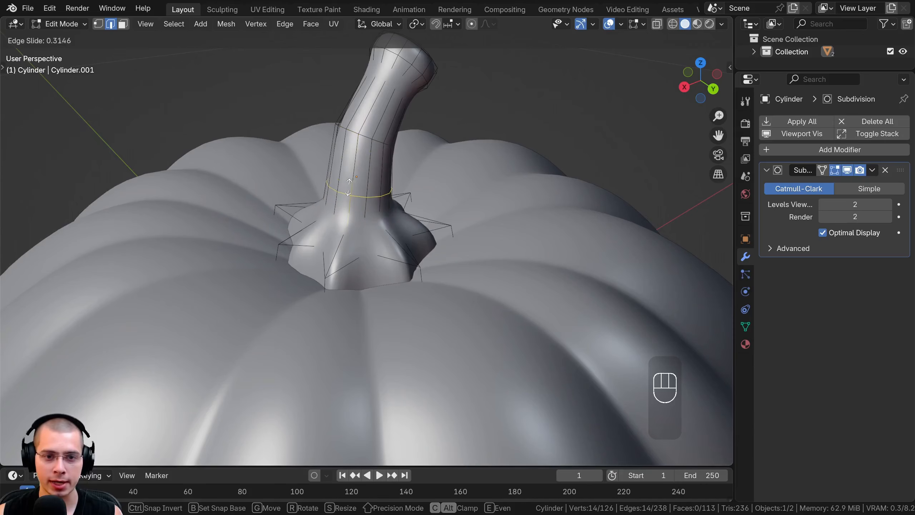
{"action": "left_click", "coordinate": [348, 188]}
{"action": "middle_click_drag", "start_coordinate": [349, 188], "coordinate": [400, 160]}
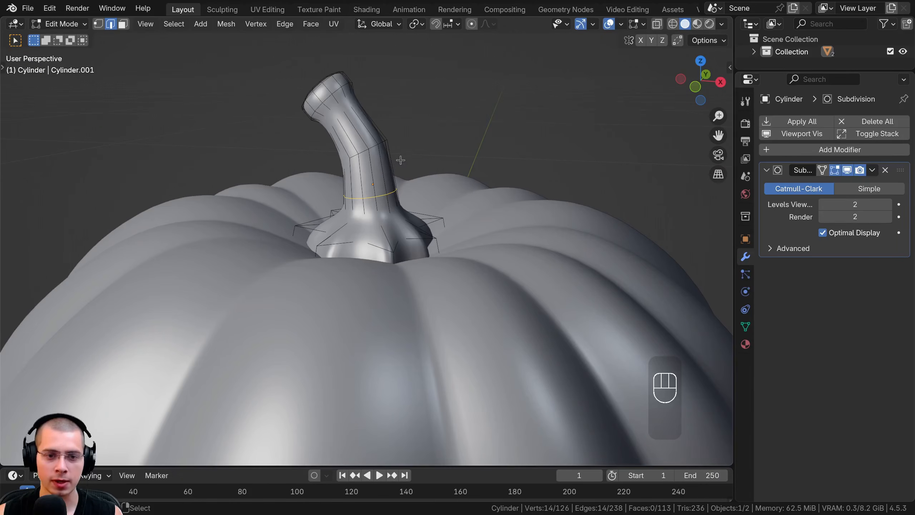
Select all vertices of the stem's flared base in wireframe view and scale them along Z to about 0.75.
{"action": "key", "text": "z"}
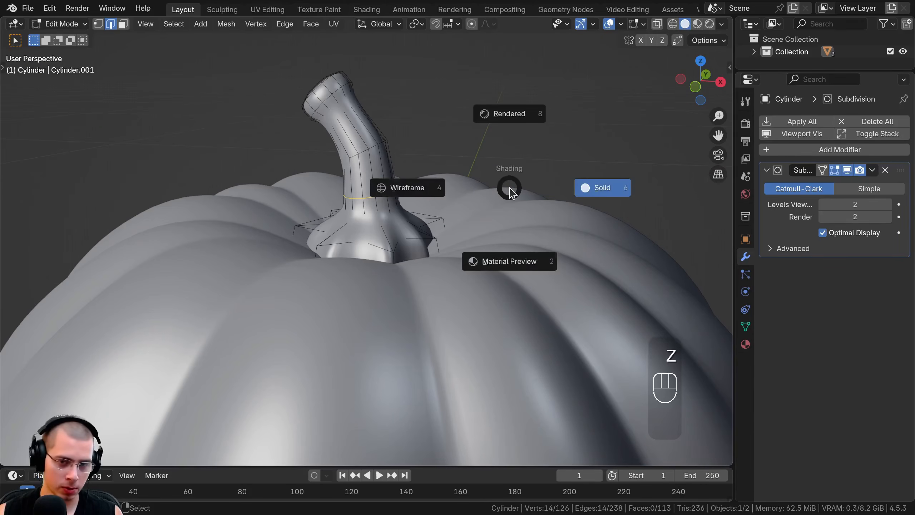
{"action": "left_click", "coordinate": [411, 187]}
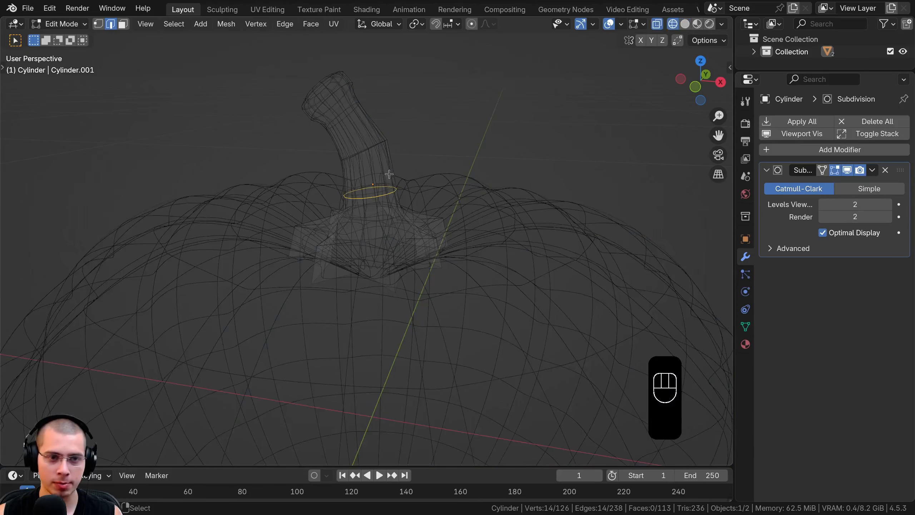
{"action": "left_click", "coordinate": [99, 25]}
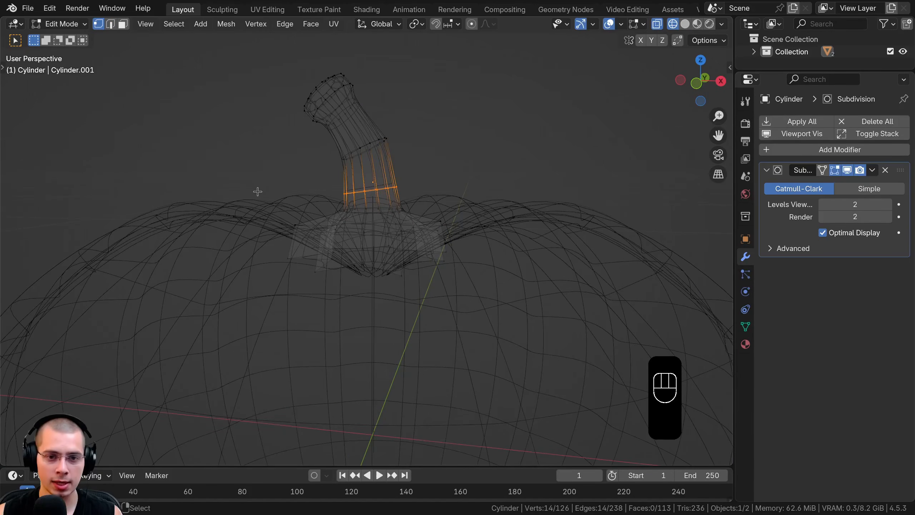
{"action": "key", "text": "a"}
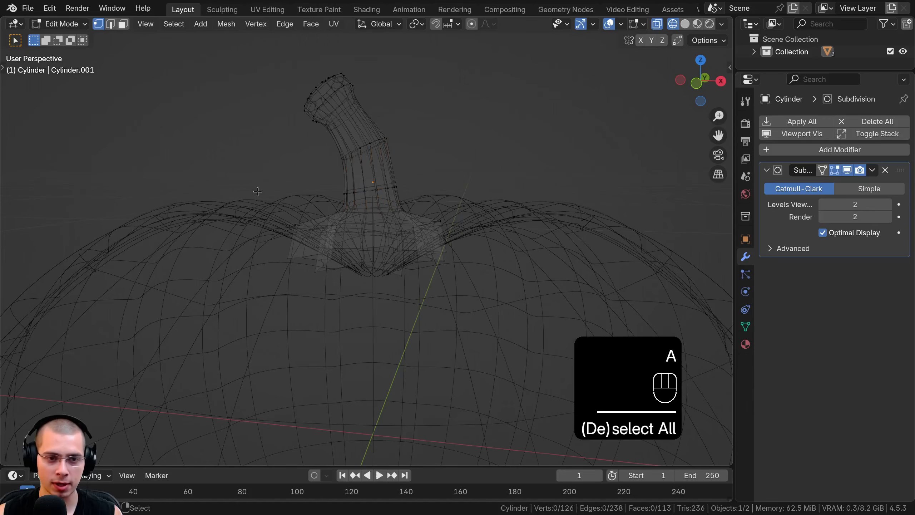
{"action": "key", "text": "b"}
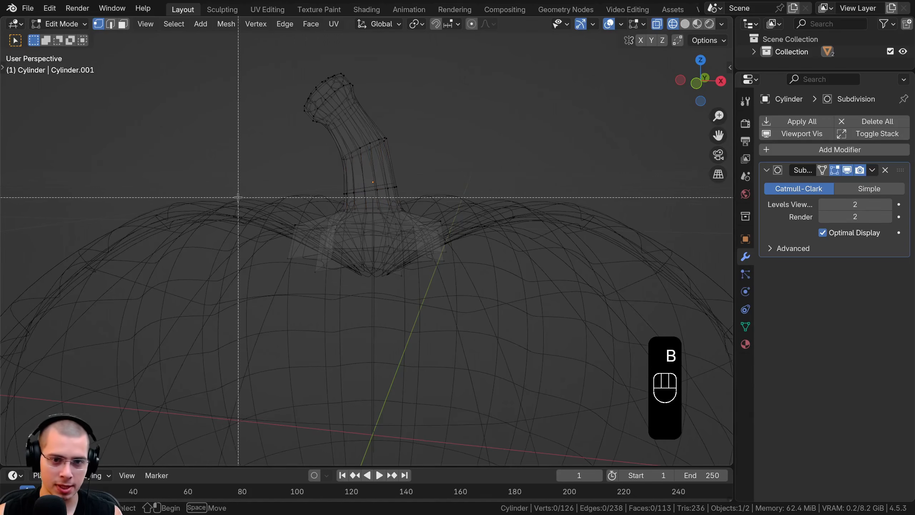
{"action": "left_click_drag", "start_coordinate": [233, 199], "coordinate": [565, 290]}
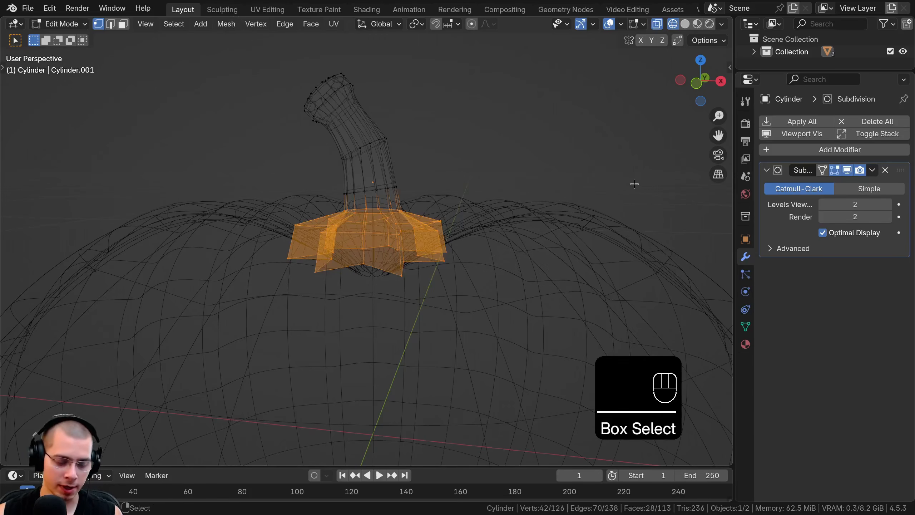
{"action": "key", "text": "s"}
{"action": "key", "text": "z"}
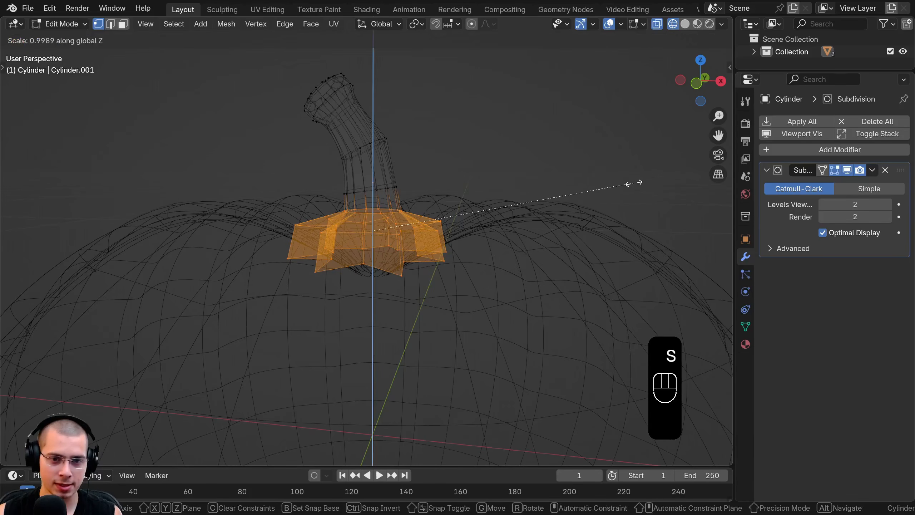
{"action": "left_click", "coordinate": [637, 180]}
{"action": "key", "text": "s"}
{"action": "key", "text": "z"}
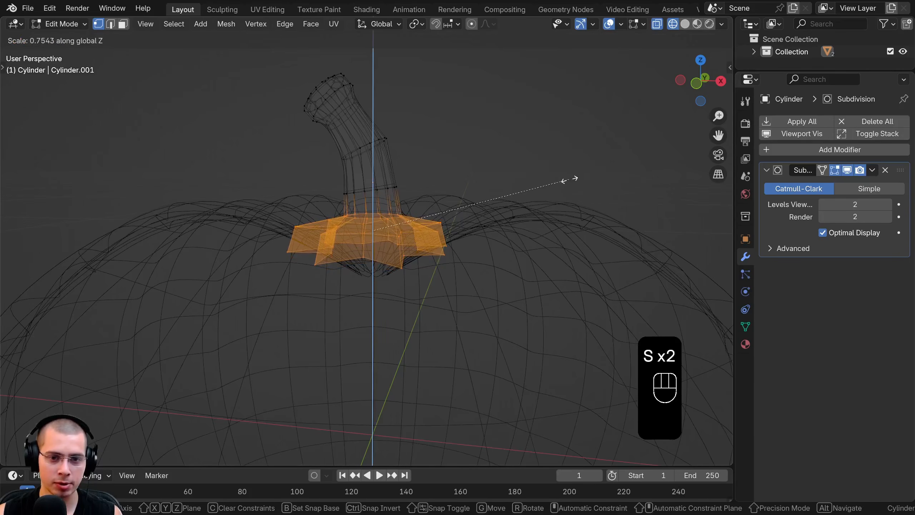
{"action": "left_click", "coordinate": [561, 177]}
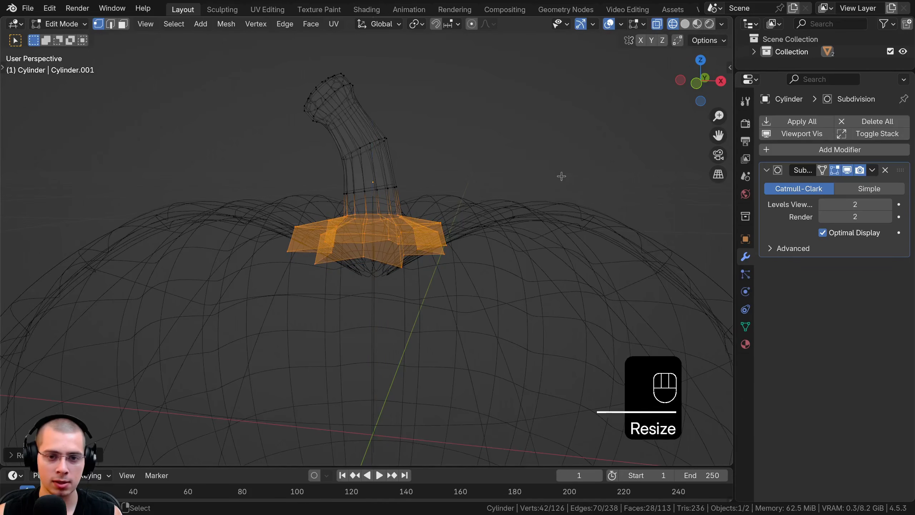
Return to solid shading and adjust the flared base's height with another scale along Z.
{"action": "key", "text": "z"}
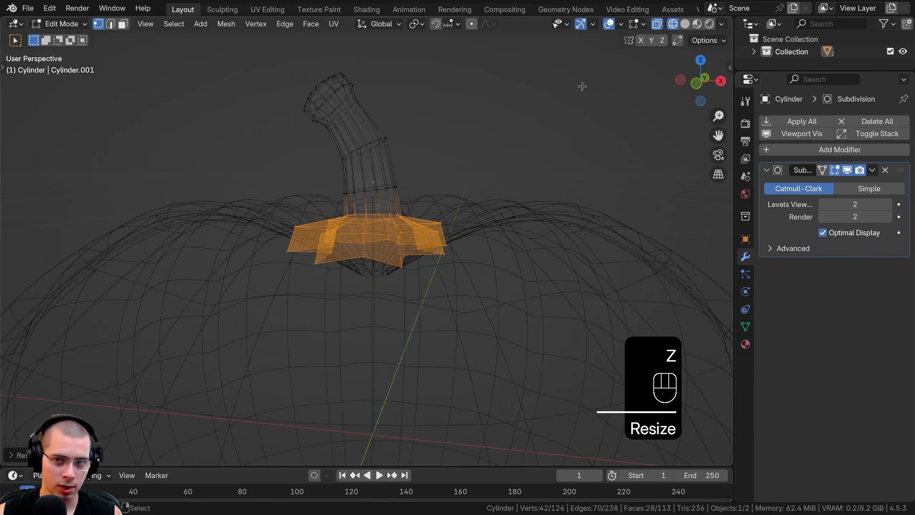
{"action": "left_click", "coordinate": [685, 25]}
{"action": "key", "text": "z"}
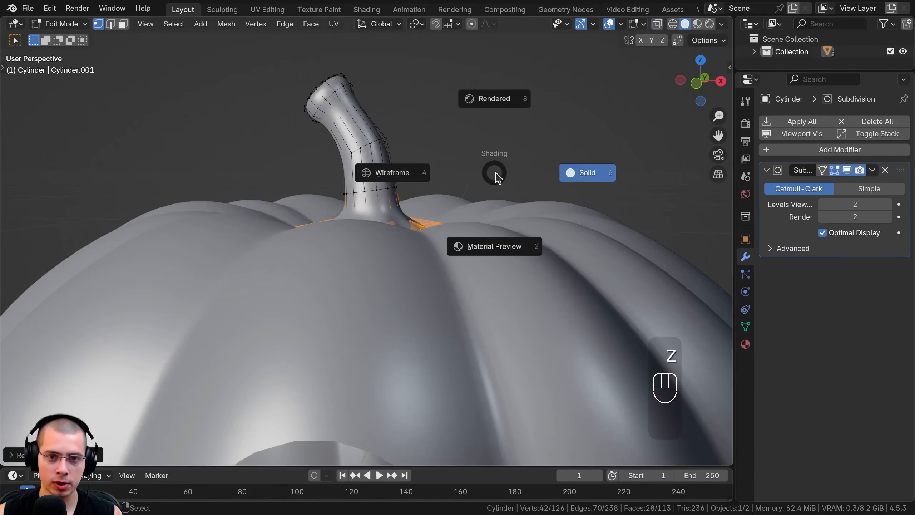
{"action": "middle_click_drag", "start_coordinate": [573, 173], "coordinate": [376, 215]}
{"action": "key", "text": "s"}
{"action": "key", "text": "z"}
{"action": "left_click", "coordinate": [534, 183]}
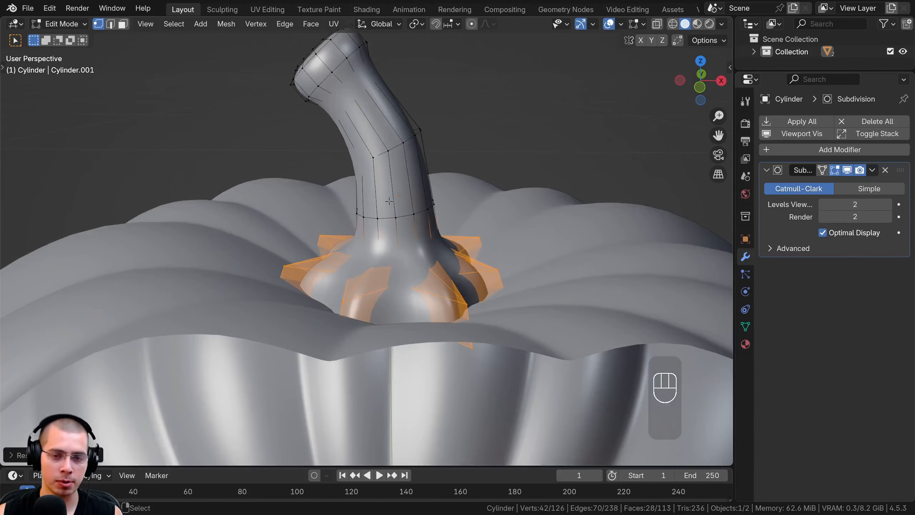
Move the edge loop at the stem's bend slightly toward negative X to soften the curve, and return to Object Mode.
{"action": "left_click", "coordinate": [396, 148], "text": "alt"}
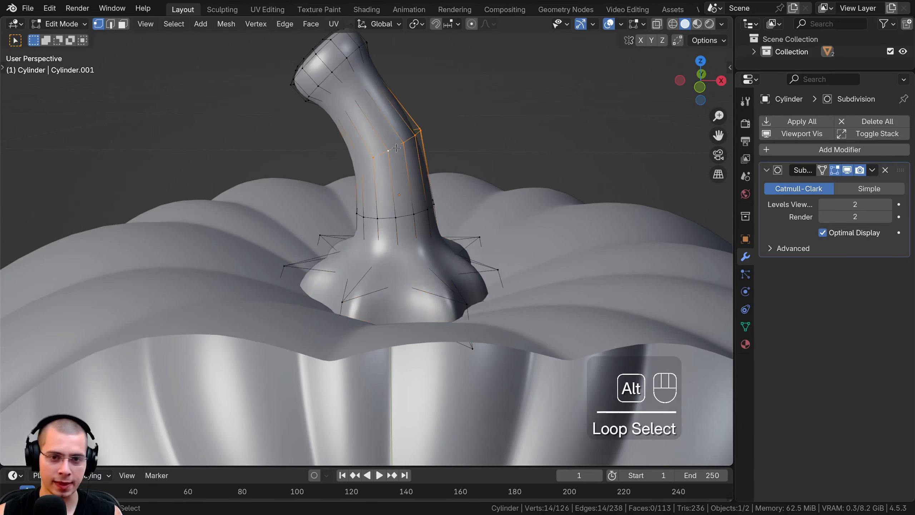
{"action": "key", "text": "g"}
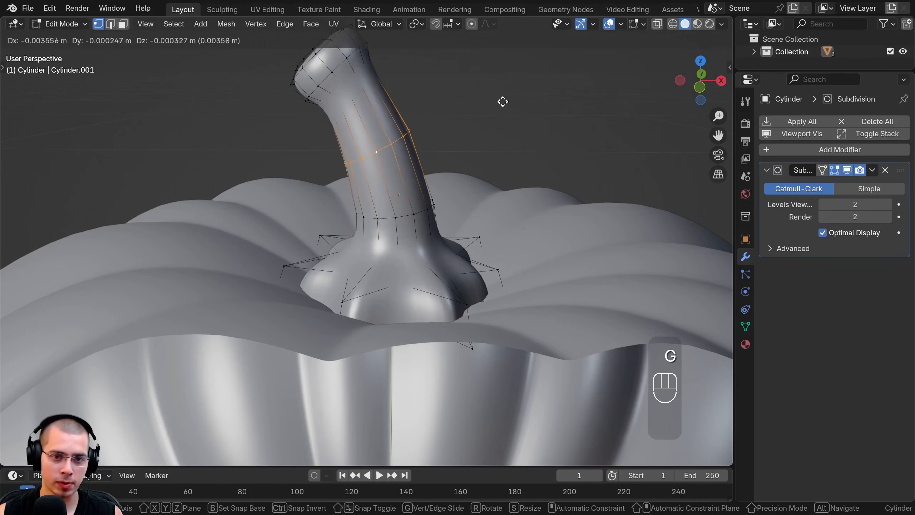
{"action": "left_click", "coordinate": [503, 99]}
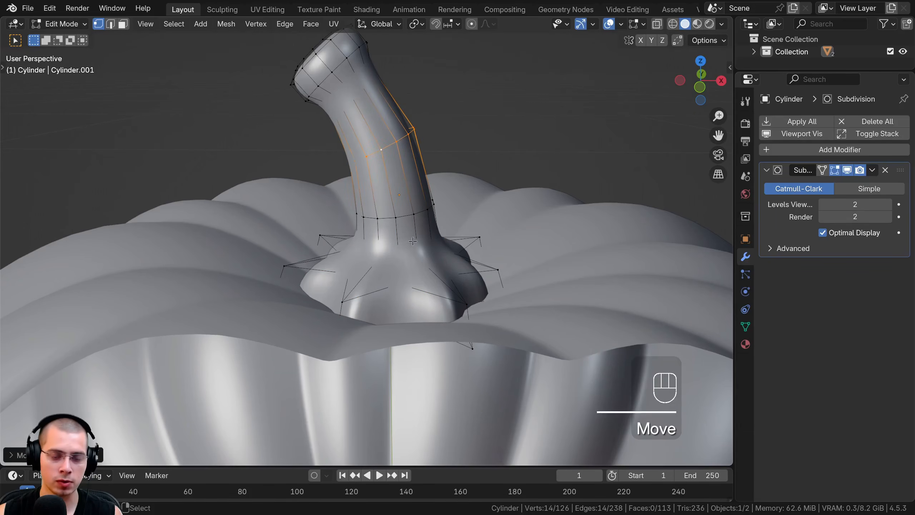
{"action": "scroll", "coordinate": [413, 241], "scroll_direction": "down", "scroll_amount": 3}
{"action": "scroll", "coordinate": [87, 53], "scroll_direction": "down", "scroll_amount": 2}
{"action": "left_click", "coordinate": [59, 24]}
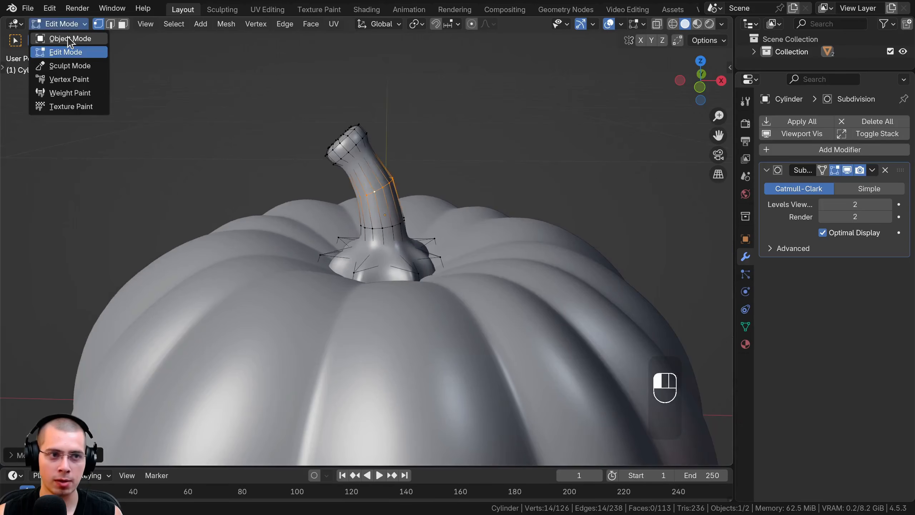
{"action": "left_click", "coordinate": [68, 37]}
{"action": "scroll", "coordinate": [170, 175], "scroll_direction": "down", "scroll_amount": 2}
{"action": "middle_click_drag", "start_coordinate": [170, 174], "coordinate": [207, 186]}
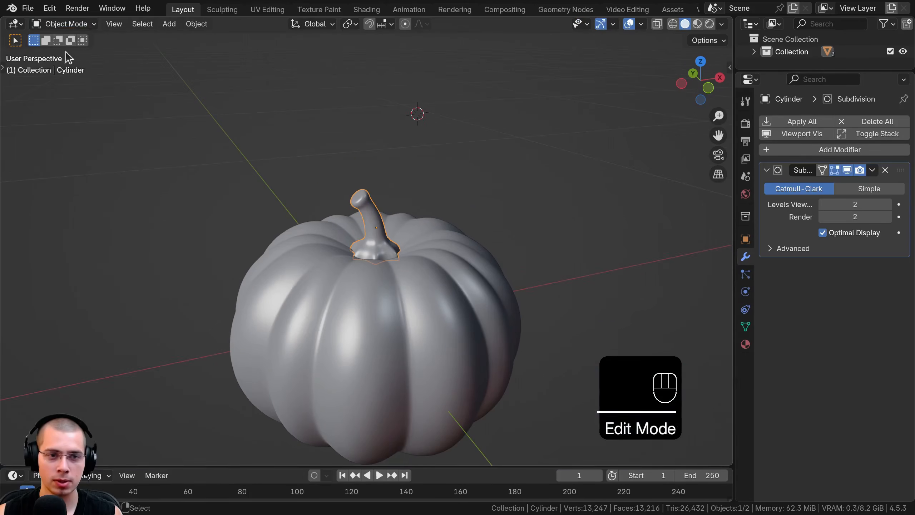
Save the pumpkin file and view the finished model from the front, slightly above.
{"action": "left_click", "coordinate": [27, 8]}
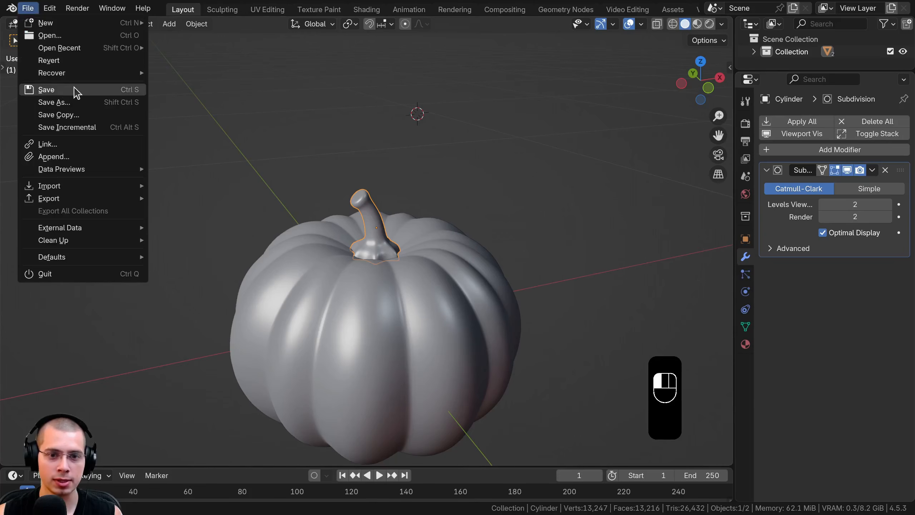
{"action": "left_click", "coordinate": [70, 90]}
{"action": "middle_click_drag", "start_coordinate": [296, 238], "coordinate": [356, 163]}
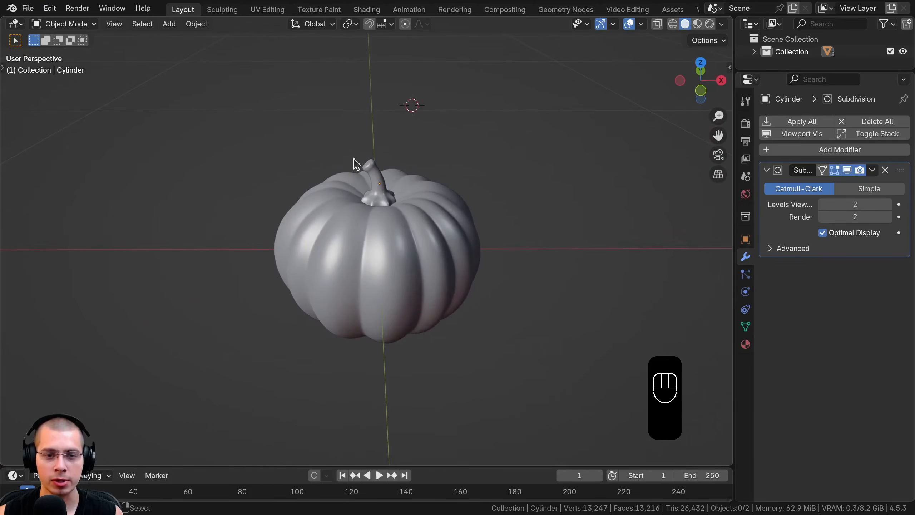
Set the scene's render engine to EEVEE with raytracing enabled.
{"action": "left_click", "coordinate": [745, 124]}
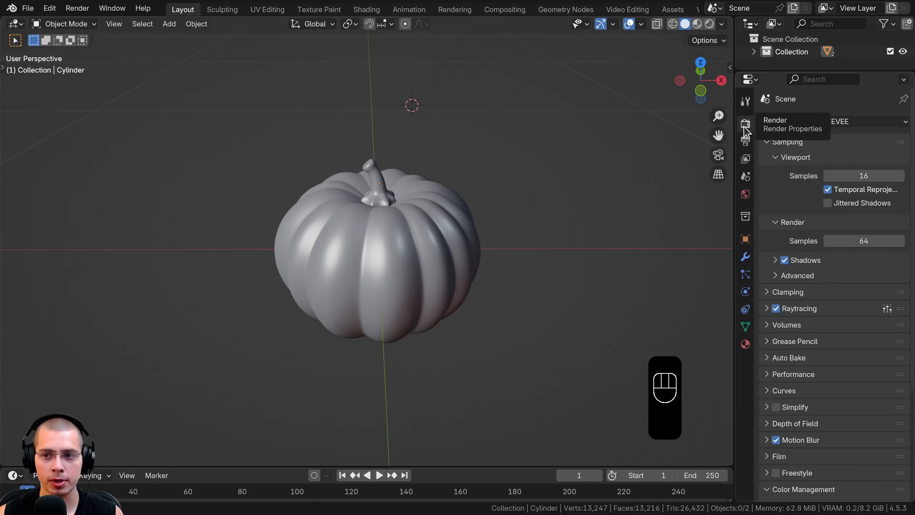
{"action": "left_click", "coordinate": [859, 122]}
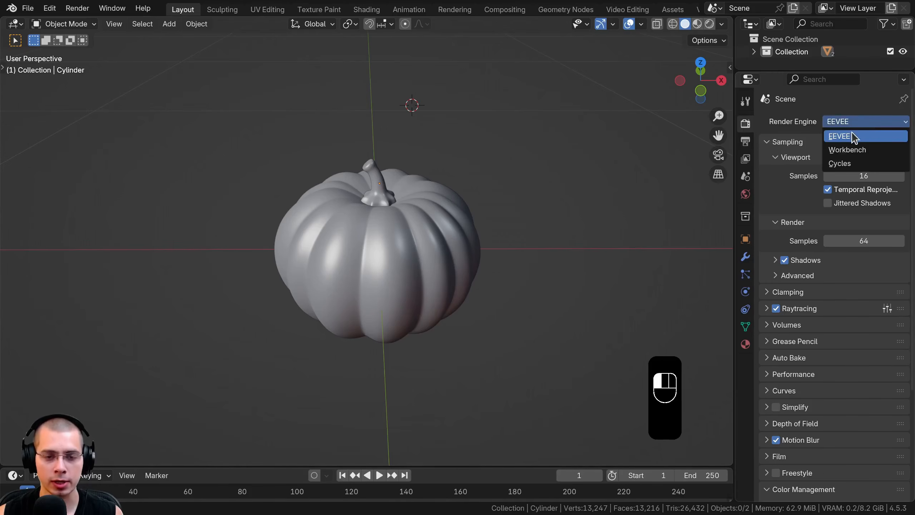
{"action": "left_click", "coordinate": [859, 123]}
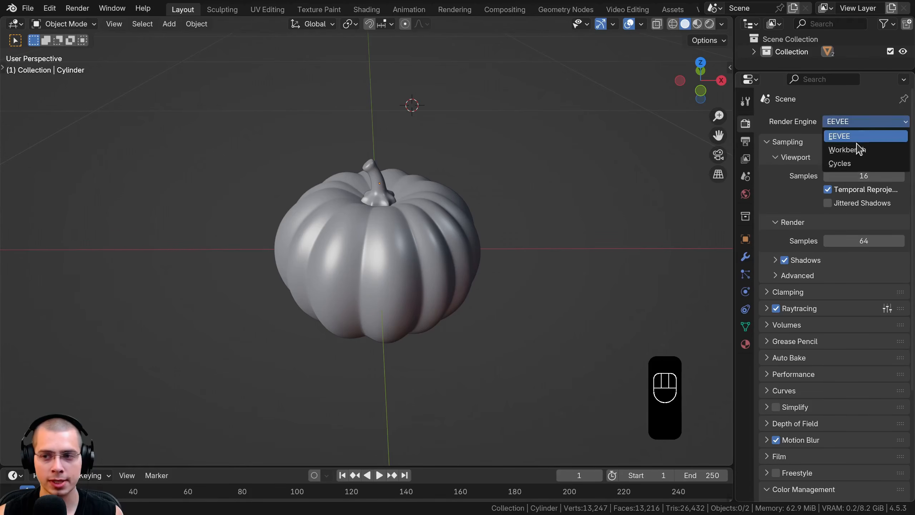
{"action": "left_click", "coordinate": [838, 139]}
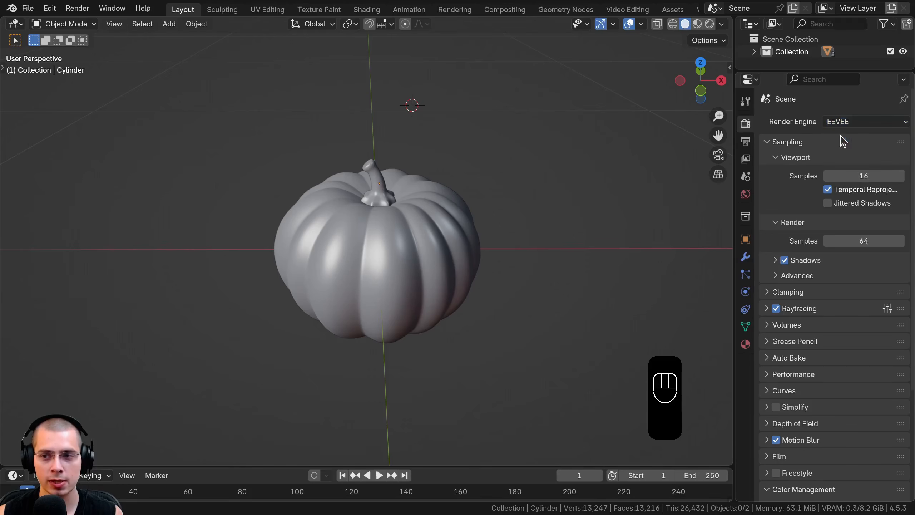
{"action": "left_click", "coordinate": [776, 309]}
{"action": "left_click", "coordinate": [775, 308]}
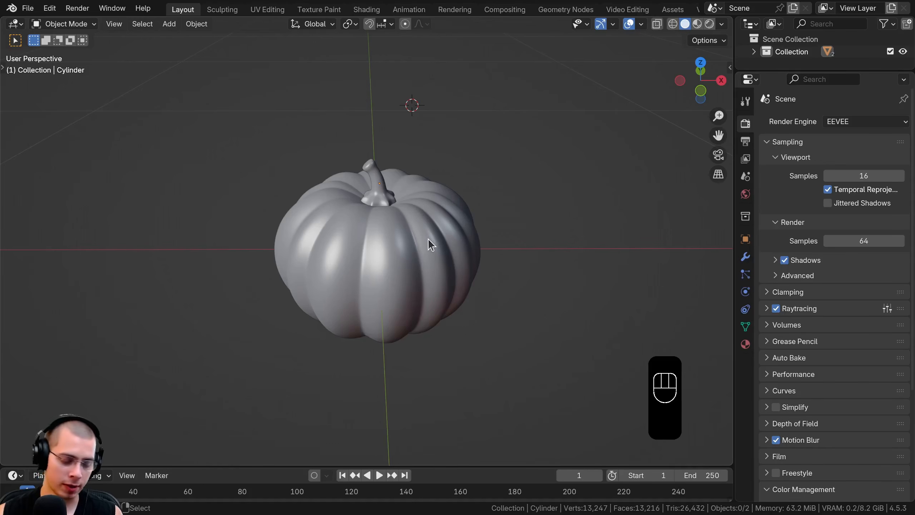
Switch the viewport shading to Rendered, comparing it briefly with Solid shading.
{"action": "key", "text": "z"}
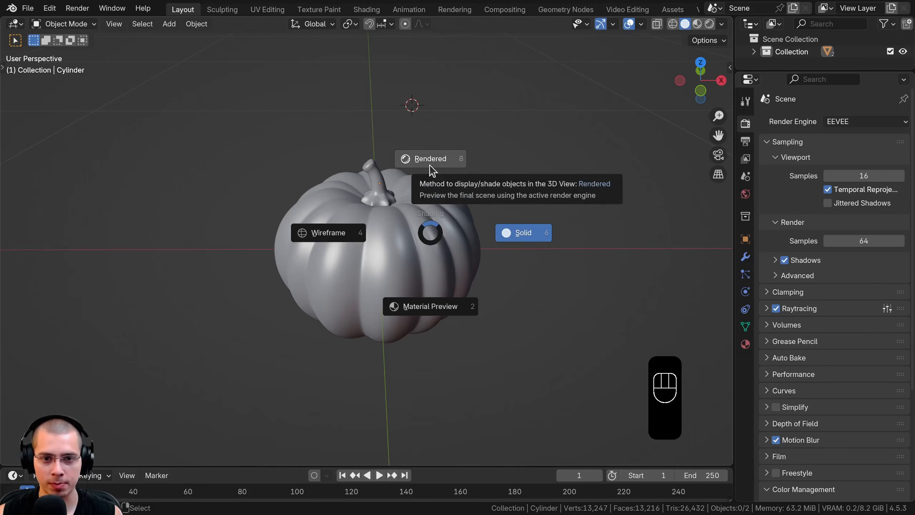
{"action": "left_click", "coordinate": [430, 159]}
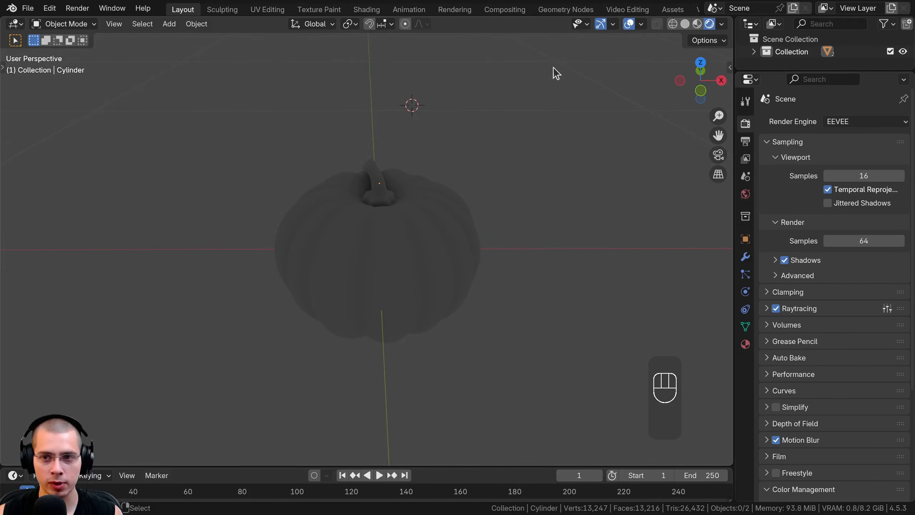
{"action": "left_click", "coordinate": [685, 24]}
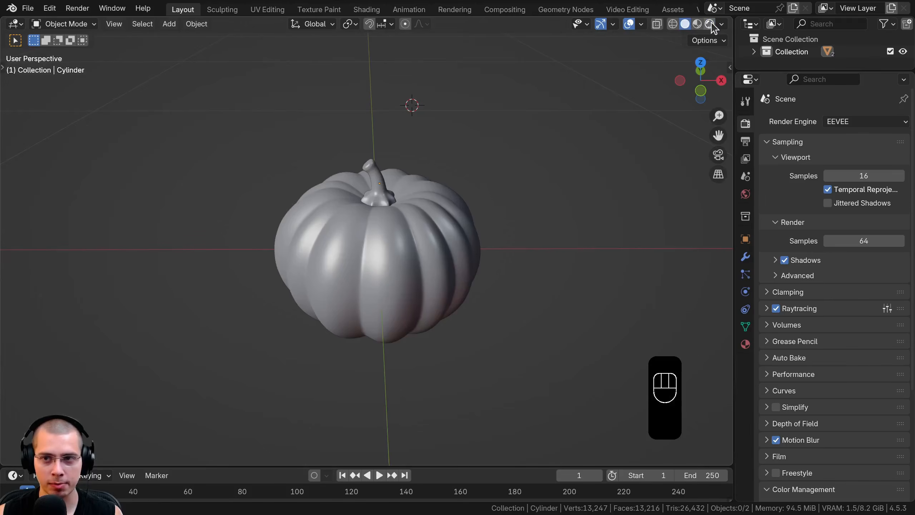
{"action": "left_click", "coordinate": [710, 25]}
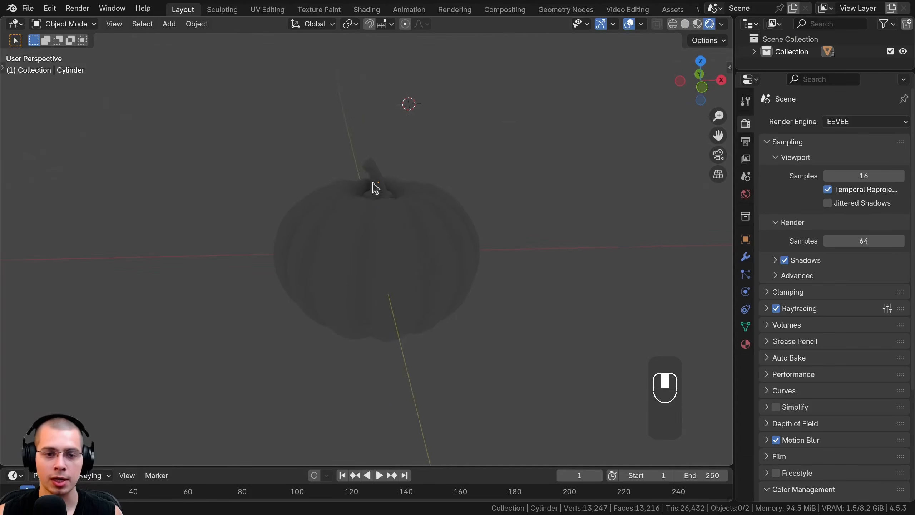
{"action": "mouse_move", "coordinate": [372, 186]}
{"action": "middle_mouse_down"}
{"action": "mouse_move", "coordinate": [375, 156]}
{"action": "mouse_move", "coordinate": [377, 215]}
{"action": "middle_mouse_up"}
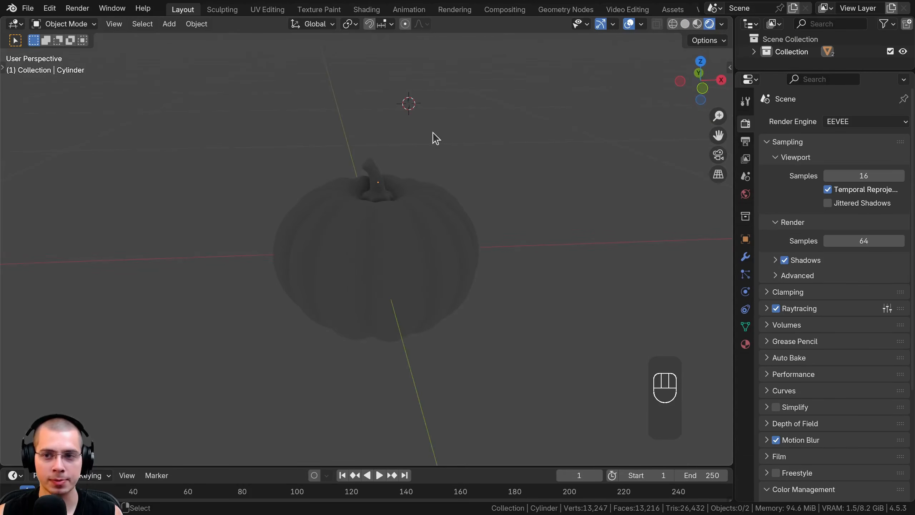
{"action": "middle_click_drag", "start_coordinate": [436, 138], "coordinate": [430, 137]}
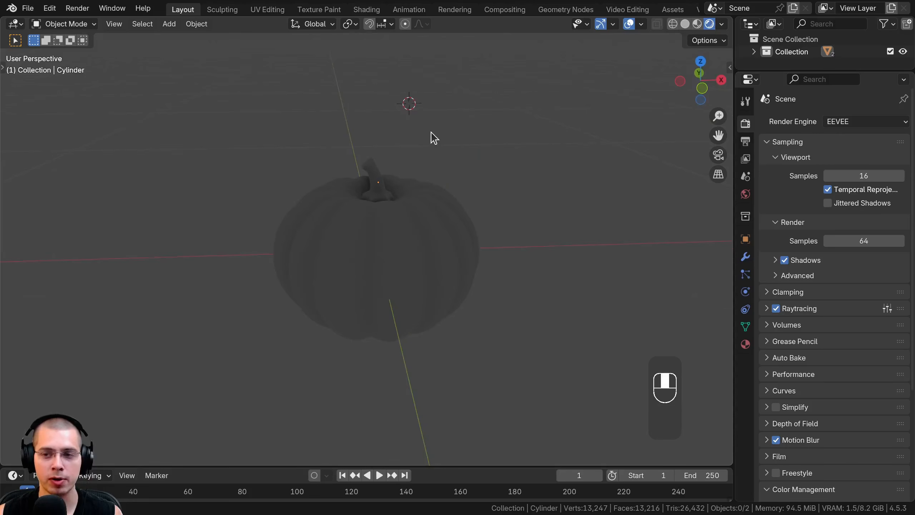
Brighten the world background color and tint it to an orange-brown hue.
{"action": "left_click", "coordinate": [746, 195]}
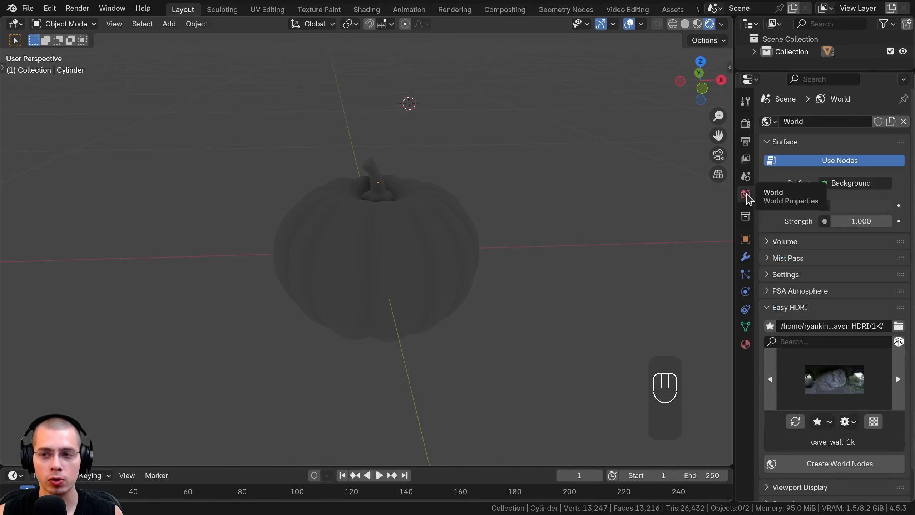
{"action": "left_click", "coordinate": [849, 207]}
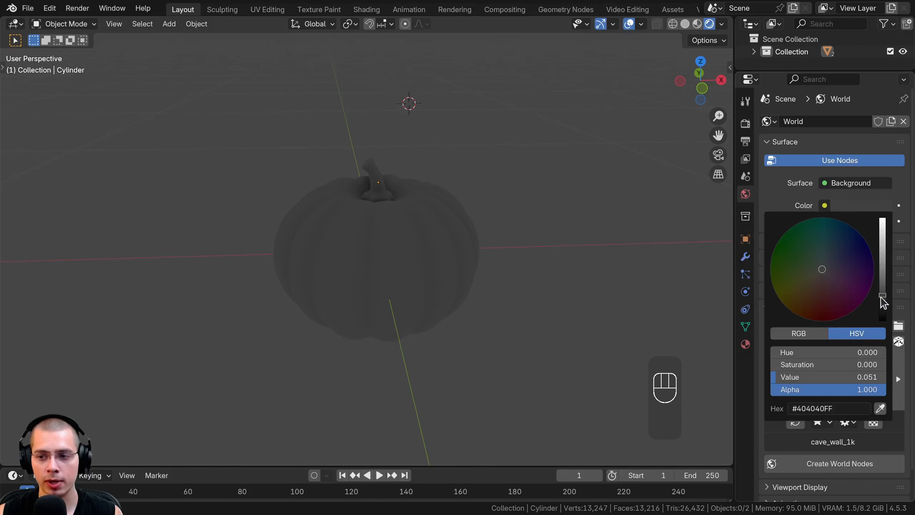
{"action": "left_click_drag", "start_coordinate": [883, 295], "coordinate": [882, 270]}
{"action": "left_click_drag", "start_coordinate": [821, 270], "coordinate": [805, 299]}
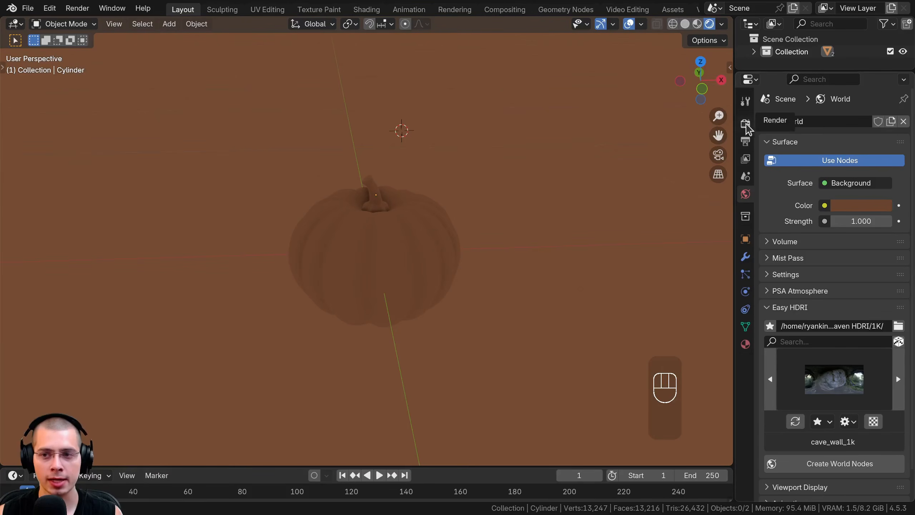
Try the AgX view transform in the render color management and set it back to Filmic.
{"action": "left_click", "coordinate": [745, 125]}
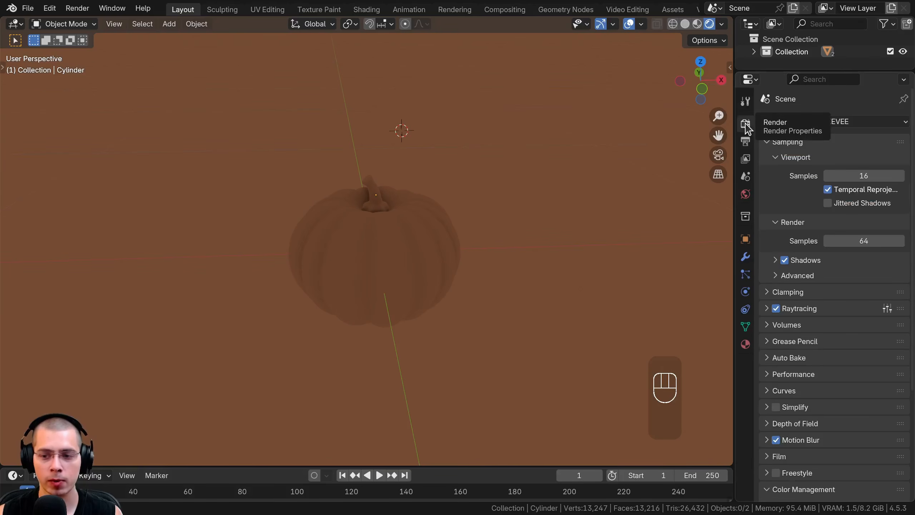
{"action": "scroll", "coordinate": [807, 247], "scroll_direction": "down", "scroll_amount": 8}
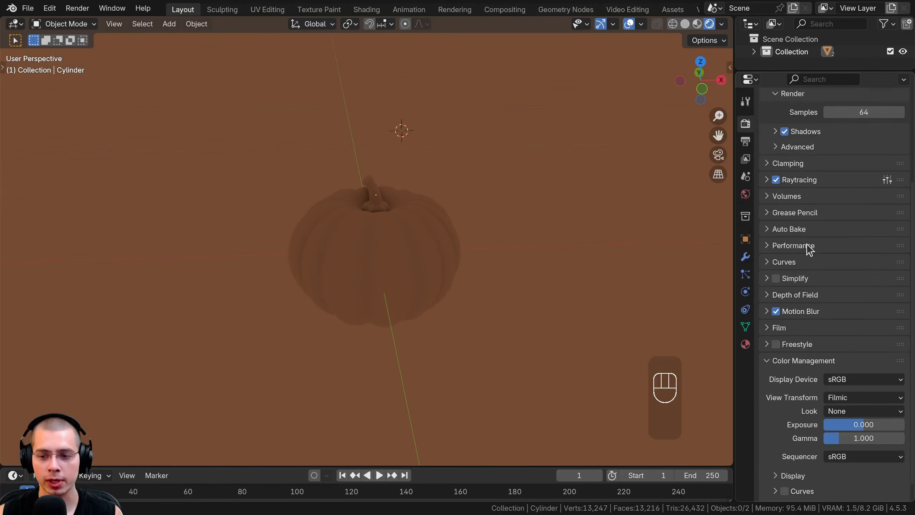
{"action": "left_click", "coordinate": [777, 349]}
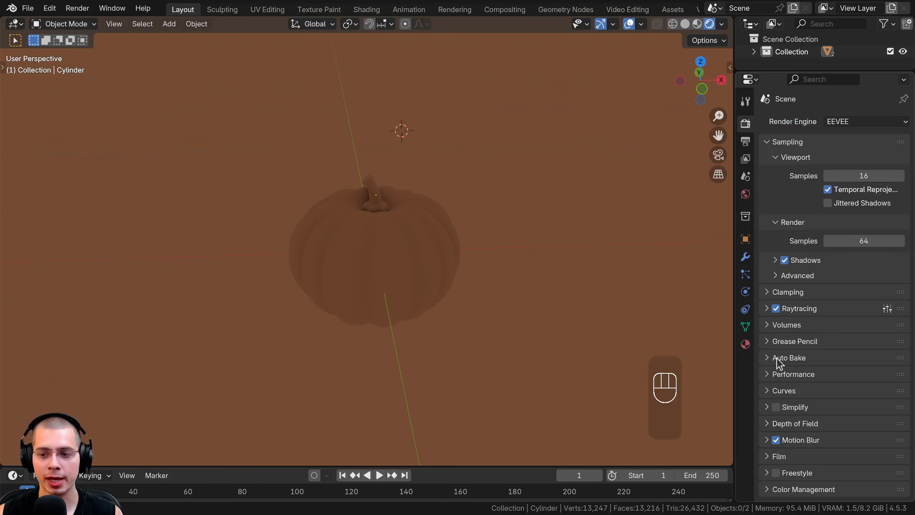
{"action": "left_click", "coordinate": [784, 488]}
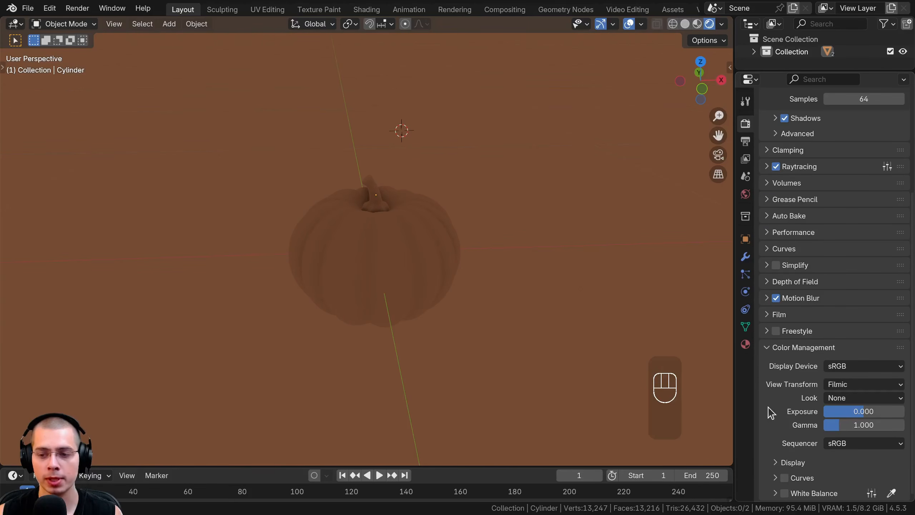
{"action": "left_click", "coordinate": [841, 386]}
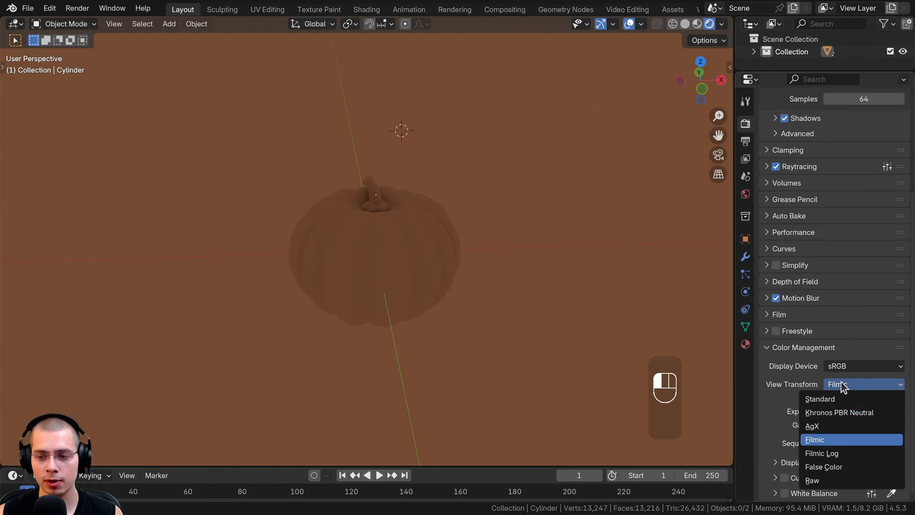
{"action": "left_click", "coordinate": [824, 428]}
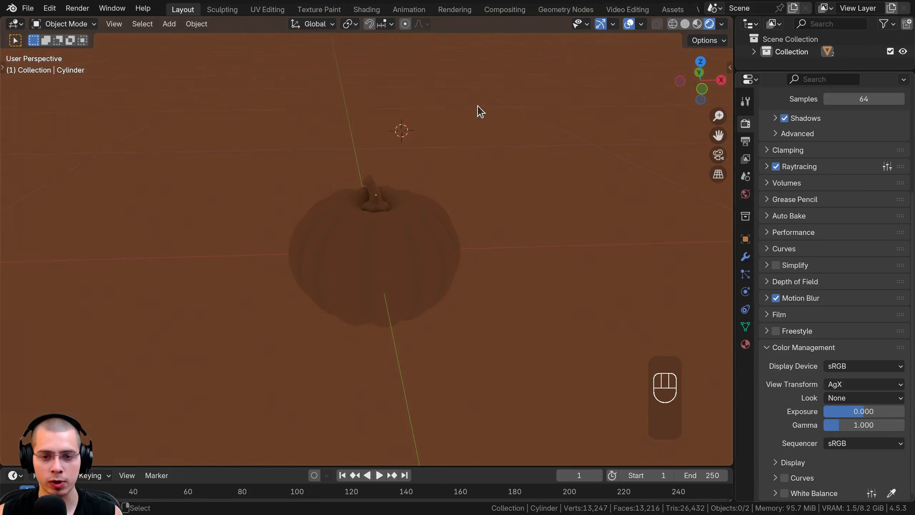
{"action": "left_click", "coordinate": [837, 385]}
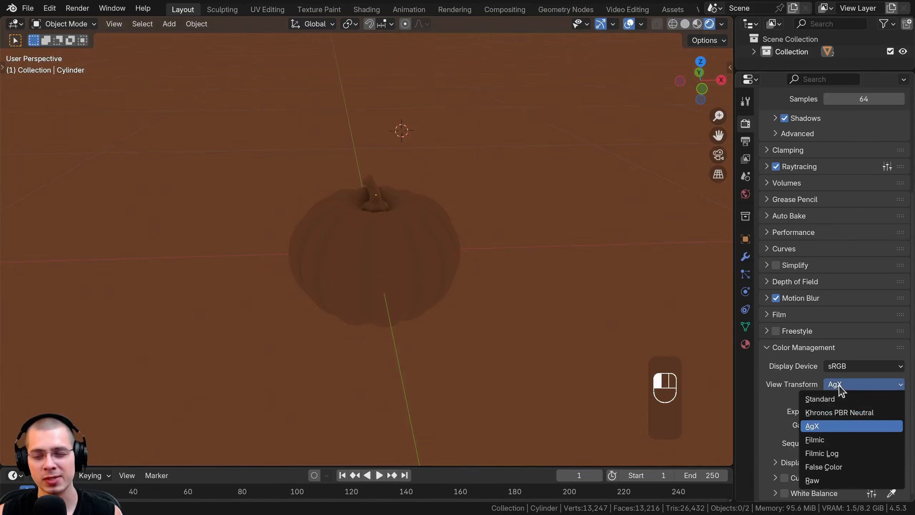
{"action": "left_click", "coordinate": [822, 445]}
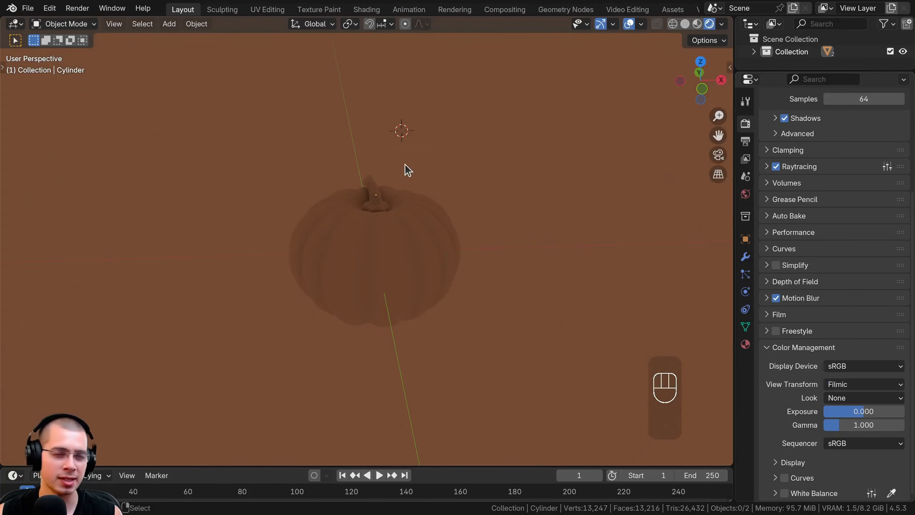
Set the color management look to Very High Contrast.
{"action": "scroll", "coordinate": [404, 164], "scroll_direction": "up", "scroll_amount": 1}
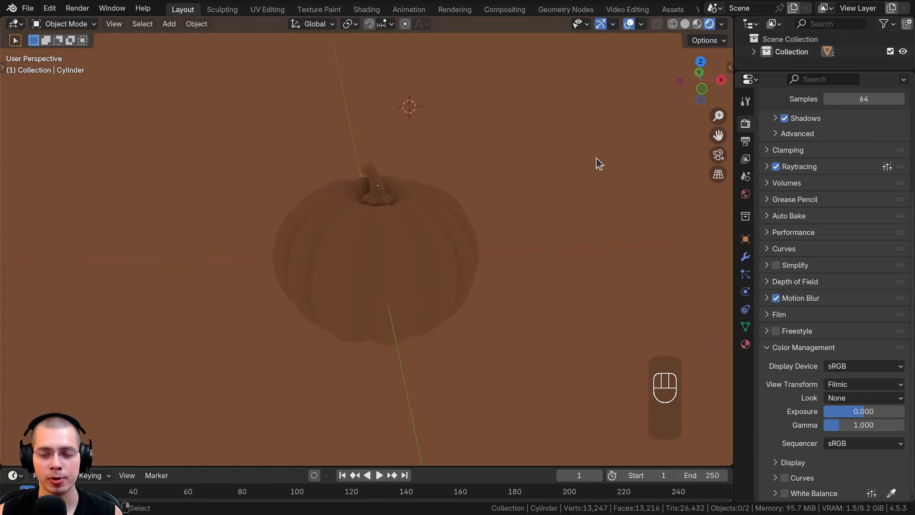
{"action": "left_click", "coordinate": [845, 399]}
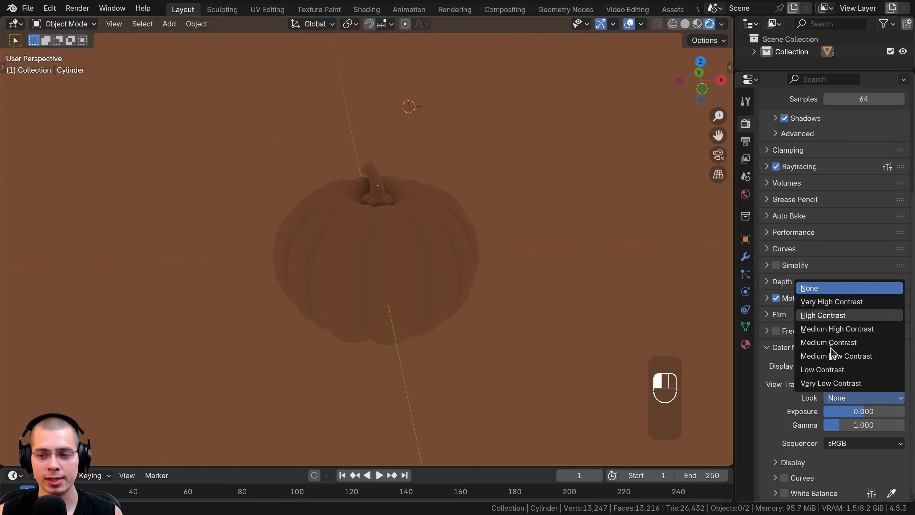
{"action": "left_click", "coordinate": [829, 302]}
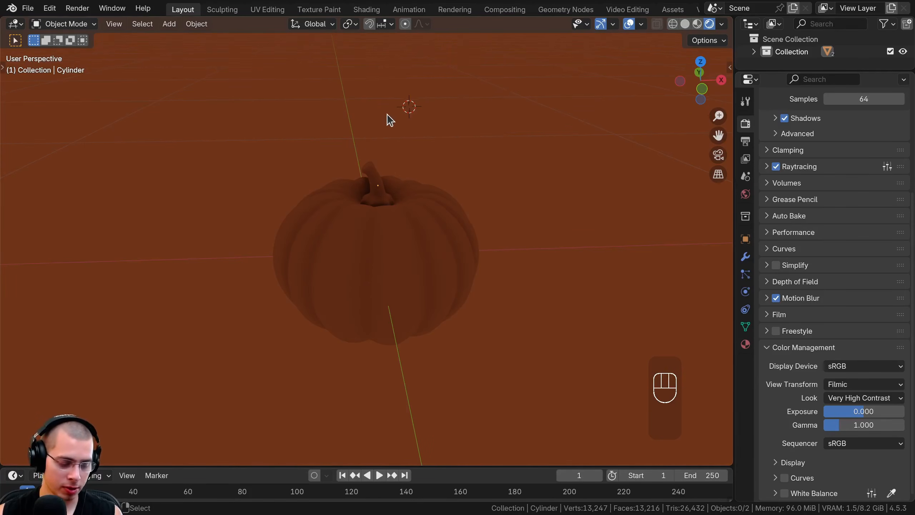
Add an area light at the 3D cursor above the pumpkin.
{"action": "left_click", "coordinate": [169, 24]}
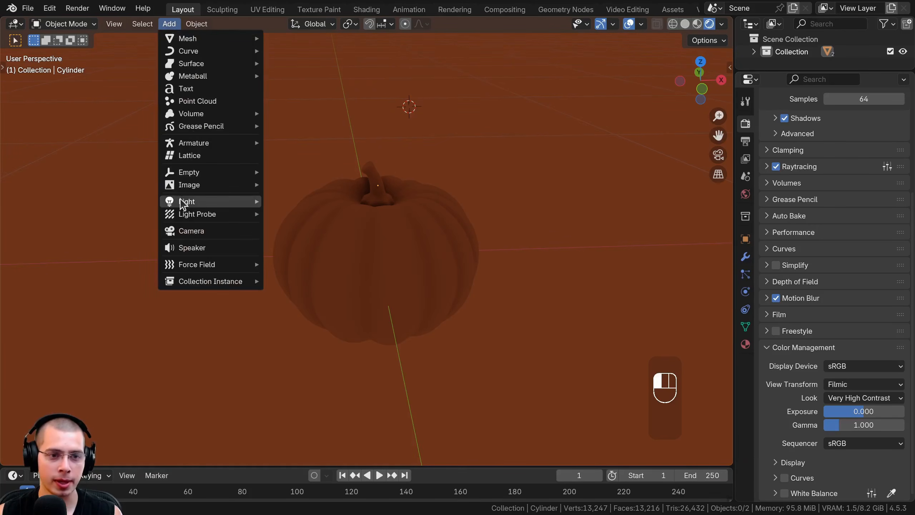
{"action": "mouse_move", "coordinate": [204, 204]}
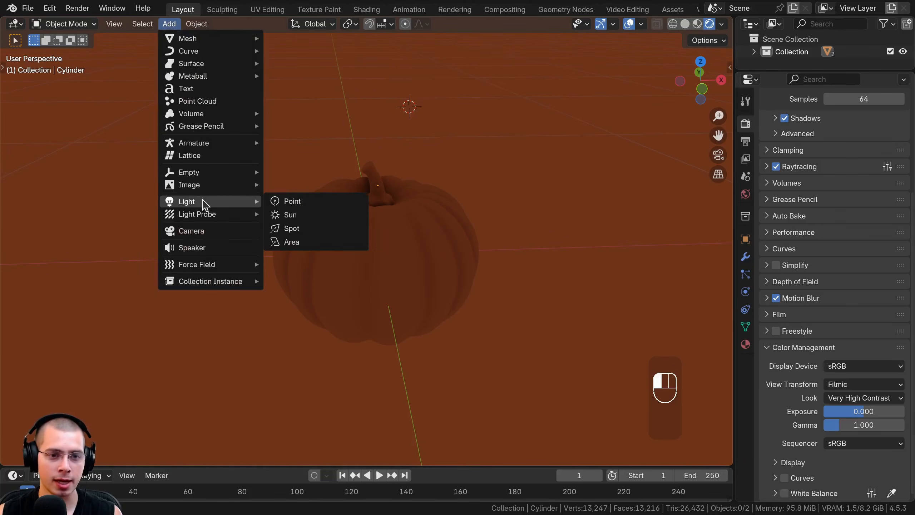
{"action": "left_click", "coordinate": [296, 239]}
Move the area light toward positive Y so it sits behind and above the pumpkin.
{"action": "scroll", "coordinate": [360, 155], "scroll_direction": "down", "scroll_amount": 3}
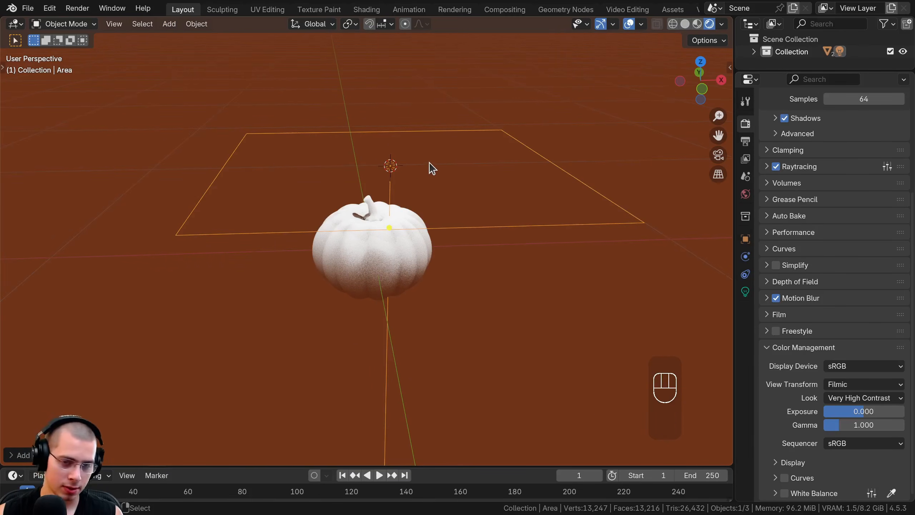
{"action": "middle_click_drag", "start_coordinate": [432, 168], "coordinate": [561, 141]}
{"action": "key", "text": "g"}
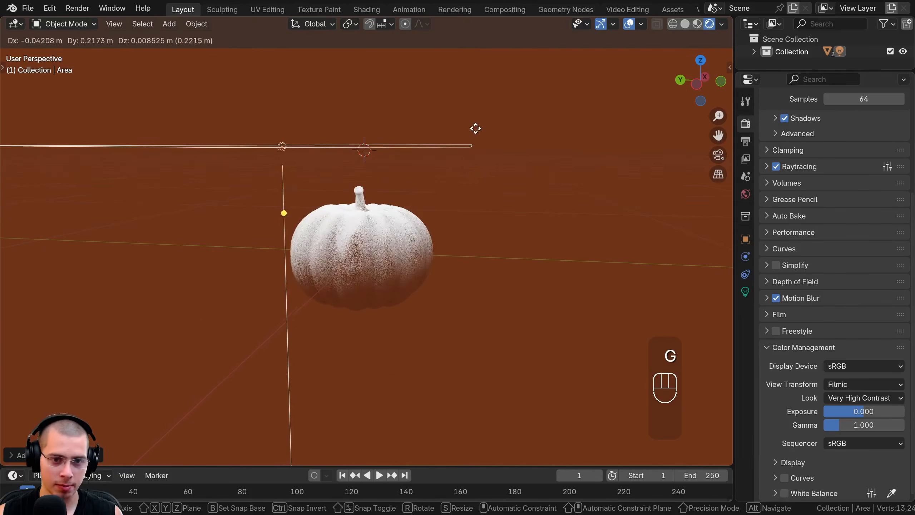
{"action": "left_click", "coordinate": [263, 141]}
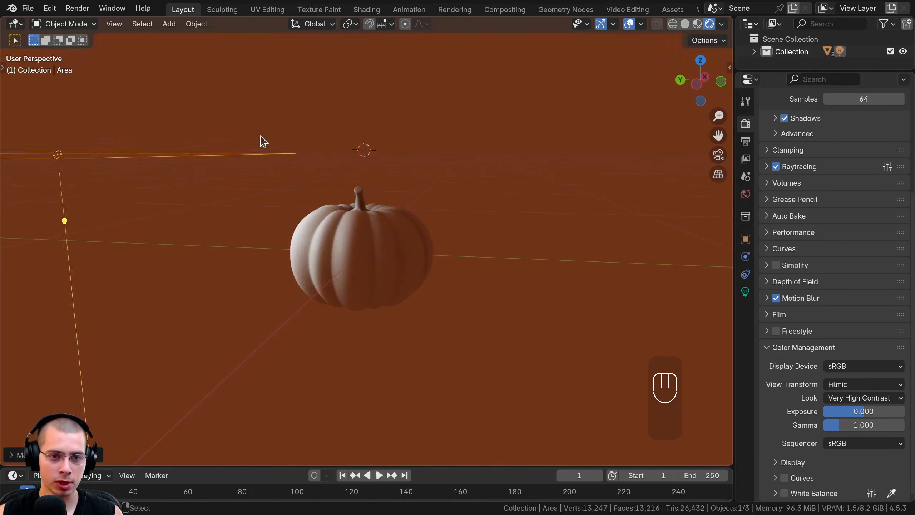
Rotate the area light so it aims down at the pumpkin from behind.
{"action": "scroll", "coordinate": [358, 177], "scroll_direction": "down", "scroll_amount": 2}
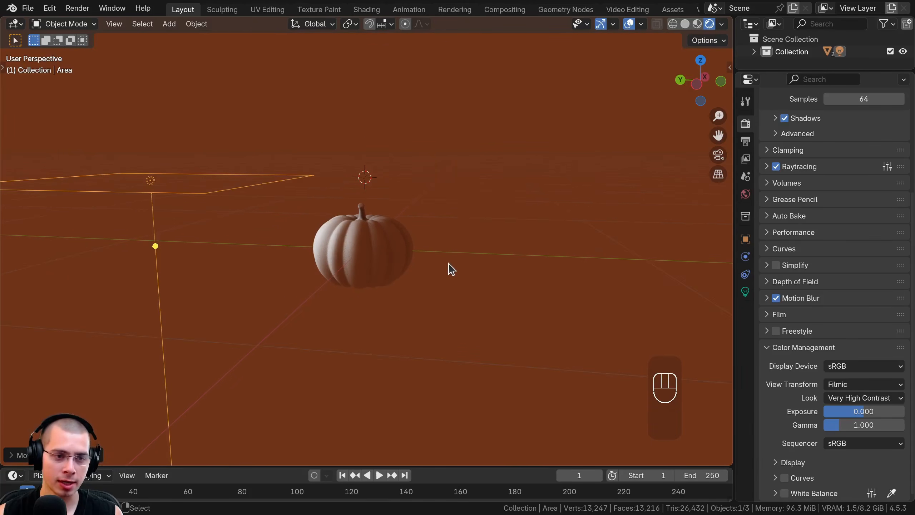
{"action": "key", "text": "r"}
{"action": "left_click", "coordinate": [288, 44]}
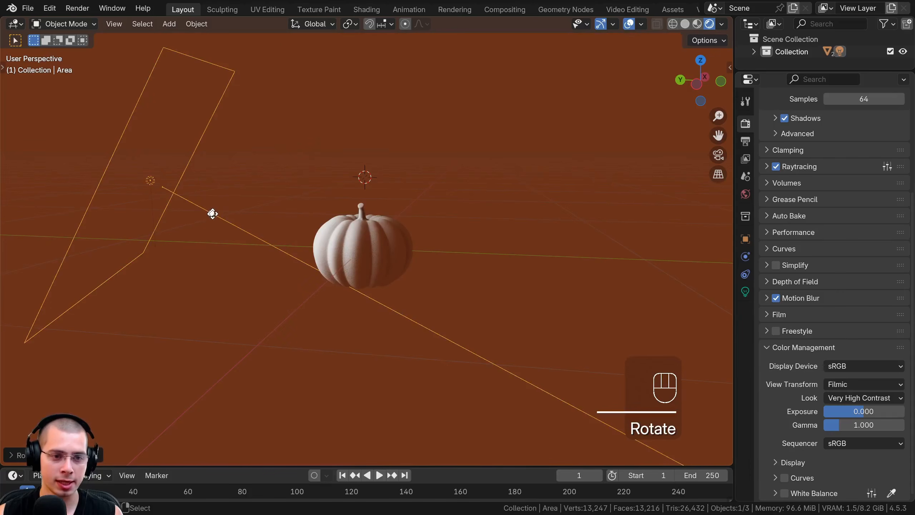
{"action": "left_click_drag", "start_coordinate": [214, 212], "coordinate": [248, 204]}
Move the area light toward negative X and rotate it about global Z so it aims at the pumpkin.
{"action": "middle_click_drag", "start_coordinate": [425, 216], "coordinate": [433, 137]}
{"action": "key", "text": "g"}
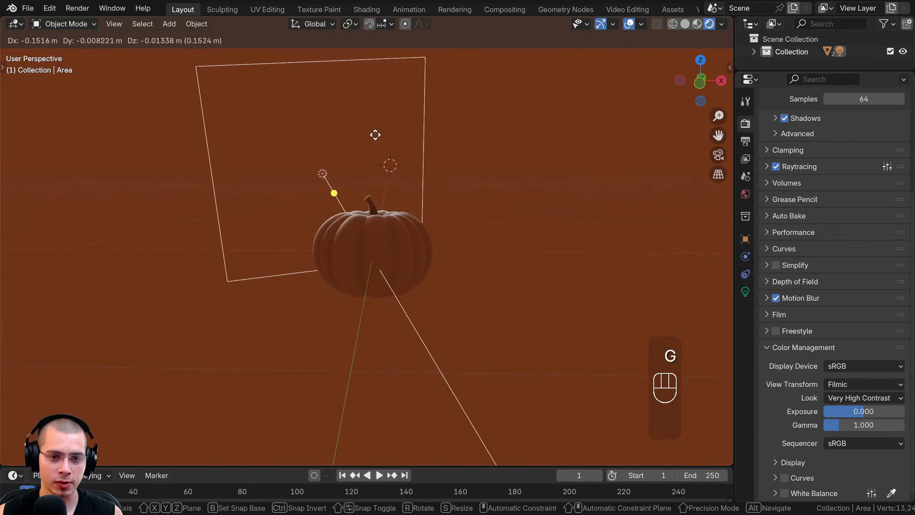
{"action": "left_click", "coordinate": [325, 137]}
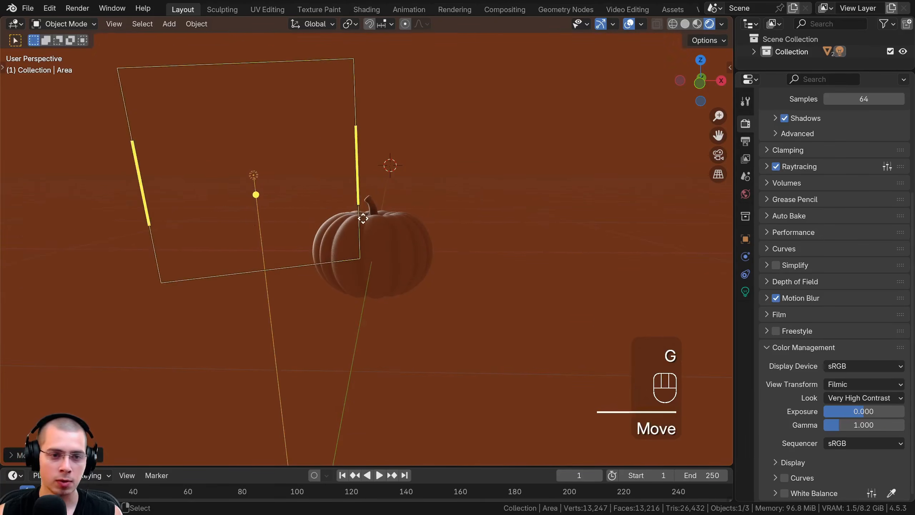
{"action": "key", "text": "r"}
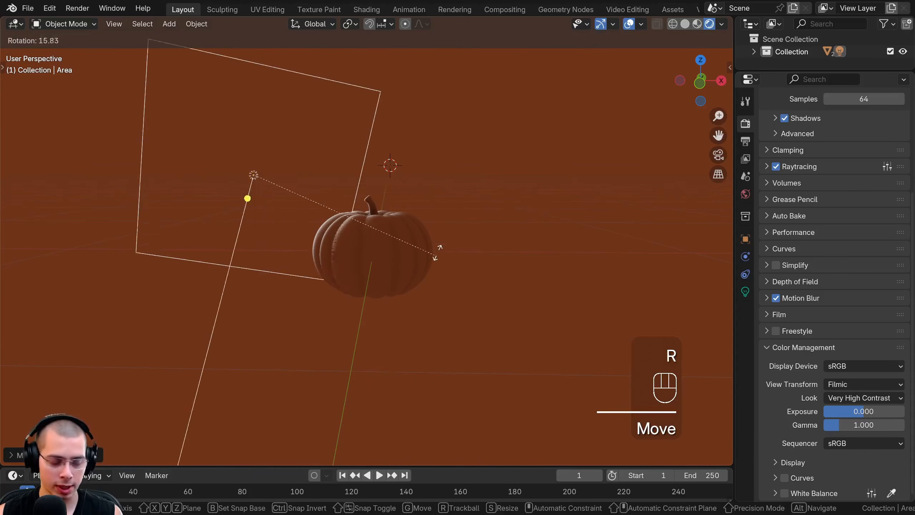
{"action": "key", "text": "z"}
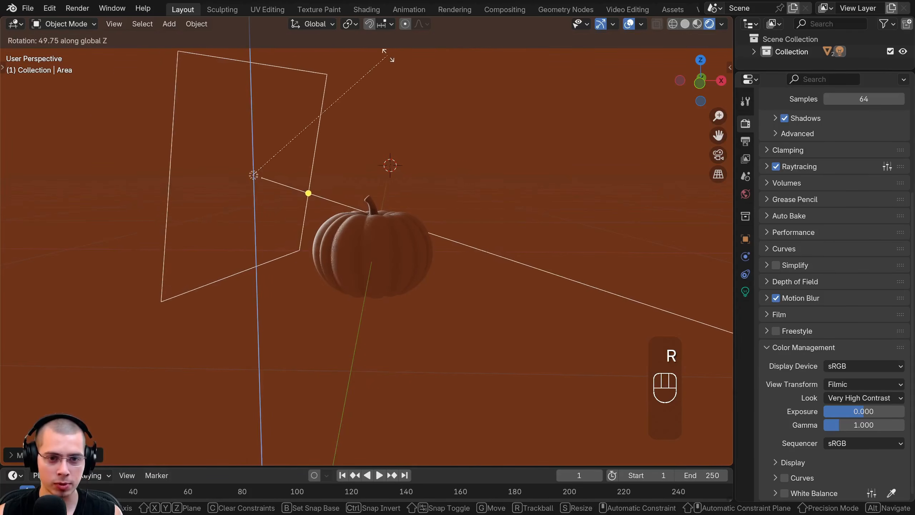
{"action": "left_click", "coordinate": [481, 143]}
Show the area light's data properties and shift its color very slightly off pure white.
{"action": "middle_click_drag", "start_coordinate": [482, 145], "coordinate": [268, 117]}
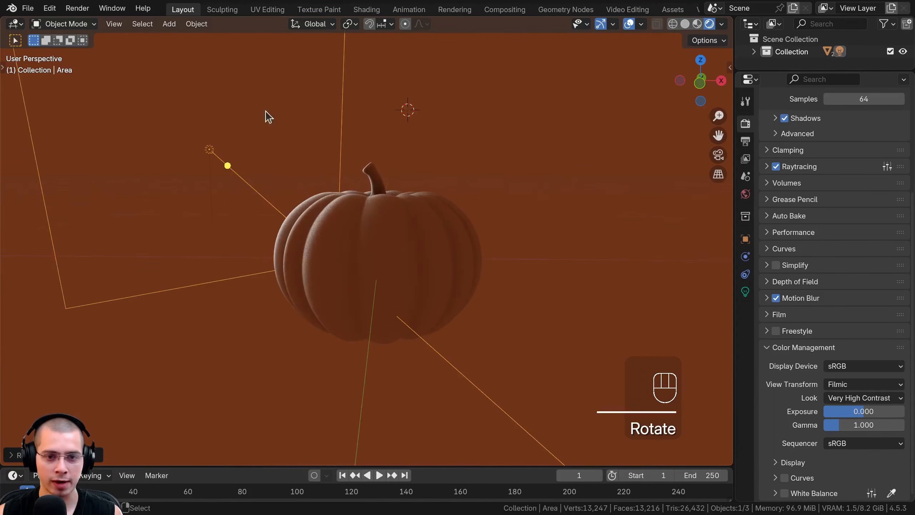
{"action": "scroll", "coordinate": [355, 198], "scroll_direction": "up", "scroll_amount": 1}
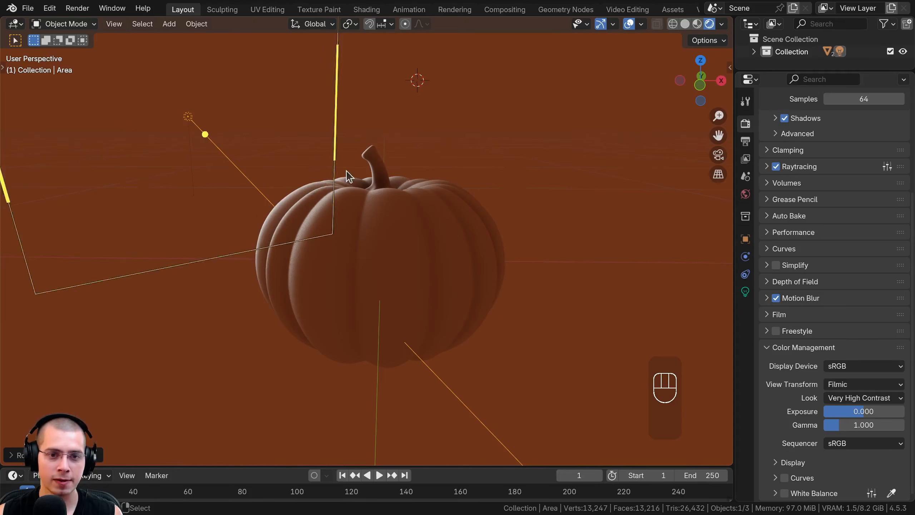
{"action": "scroll", "coordinate": [317, 217], "scroll_direction": "up", "scroll_amount": 2}
{"action": "middle_click_drag", "start_coordinate": [317, 218], "coordinate": [233, 172]}
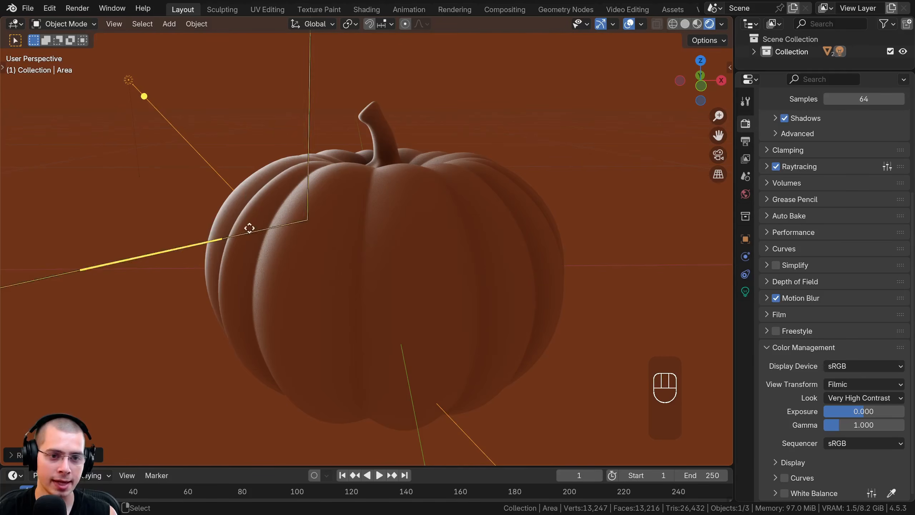
{"action": "scroll", "coordinate": [294, 217], "scroll_direction": "down", "scroll_amount": 3}
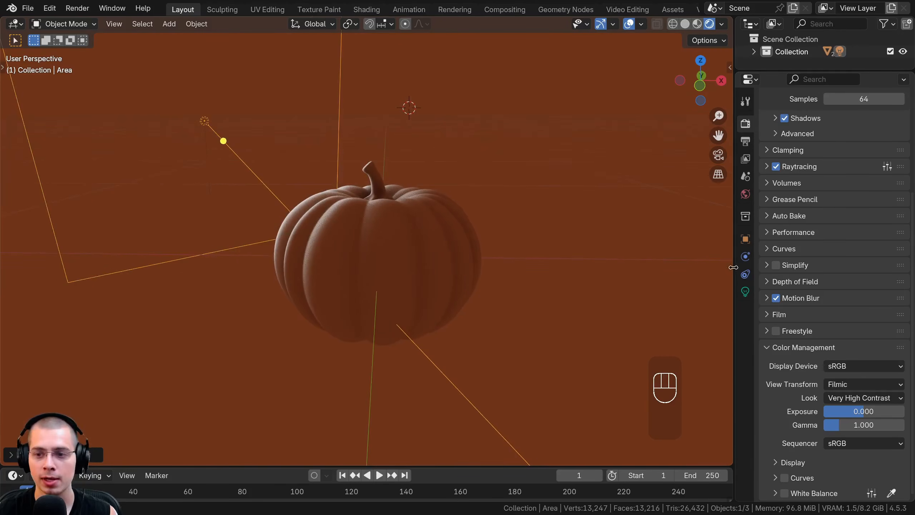
{"action": "left_click", "coordinate": [745, 292]}
{"action": "left_click_drag", "start_coordinate": [735, 291], "coordinate": [724, 292]}
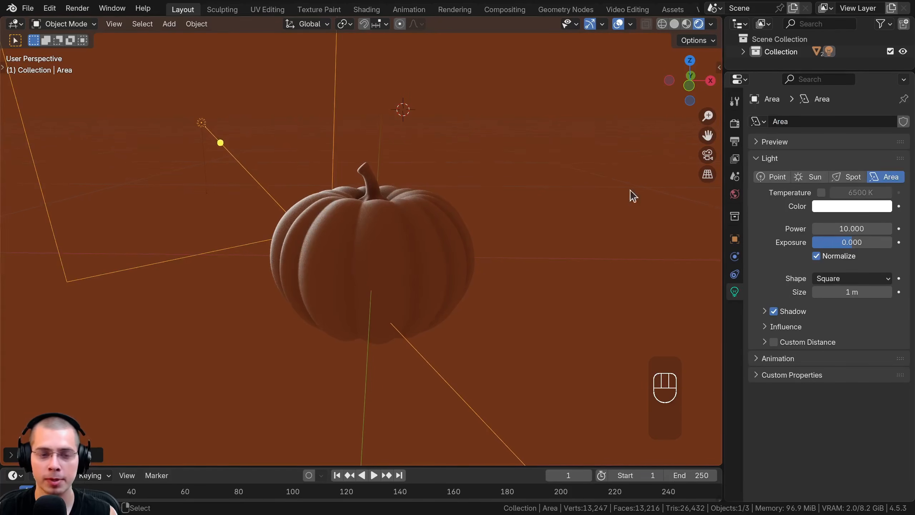
{"action": "left_click", "coordinate": [838, 207]}
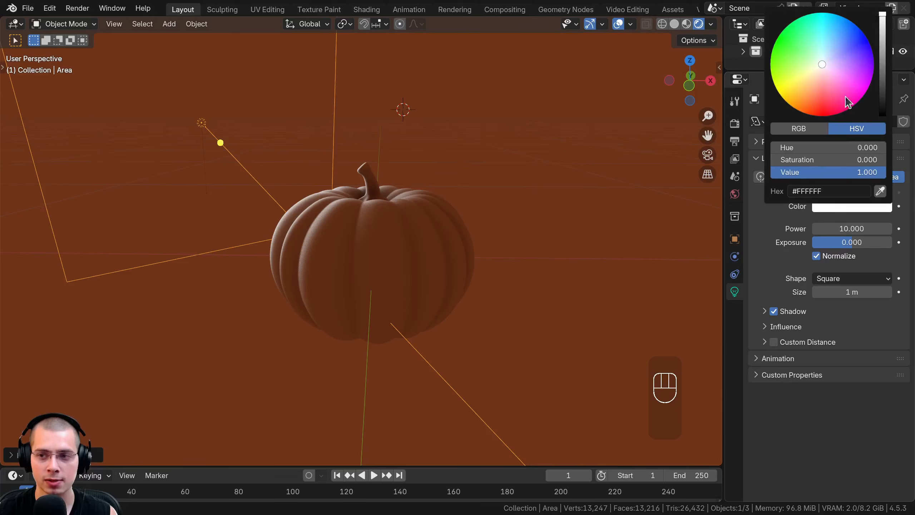
{"action": "mouse_move", "coordinate": [822, 61]}
{"action": "left_mouse_down"}
{"action": "mouse_move", "coordinate": [848, 32]}
{"action": "mouse_move", "coordinate": [848, 108]}
{"action": "mouse_move", "coordinate": [777, 89]}
{"action": "mouse_move", "coordinate": [812, 58]}
{"action": "mouse_move", "coordinate": [823, 66]}
{"action": "left_mouse_up"}
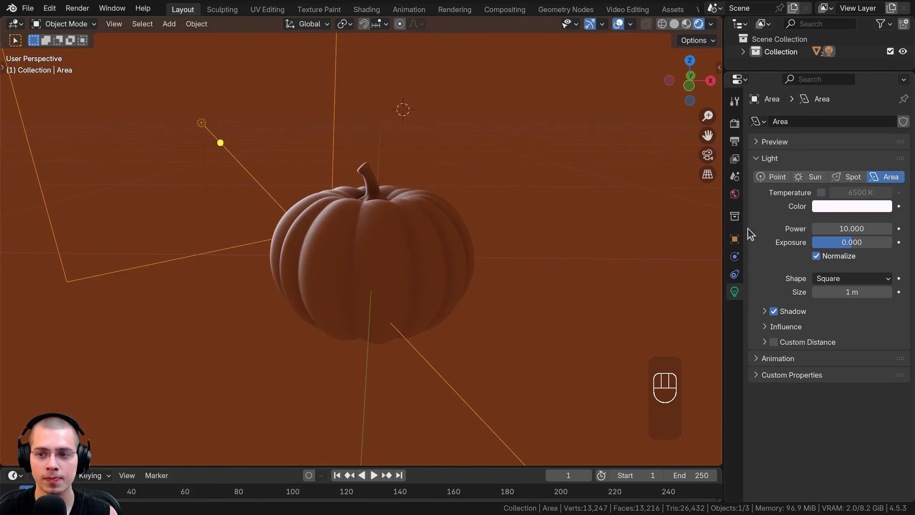
Set the area light's power to 30.
{"action": "mouse_move", "coordinate": [839, 224]}
{"action": "left_mouse_down"}
{"action": "mouse_move", "coordinate": [889, 225]}
{"action": "mouse_move", "coordinate": [843, 229]}
{"action": "left_mouse_up"}
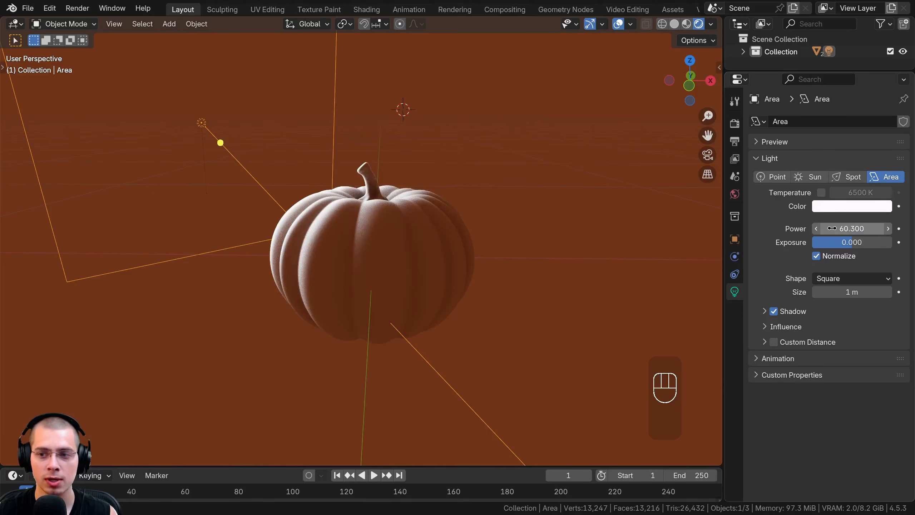
{"action": "left_click", "coordinate": [831, 227]}
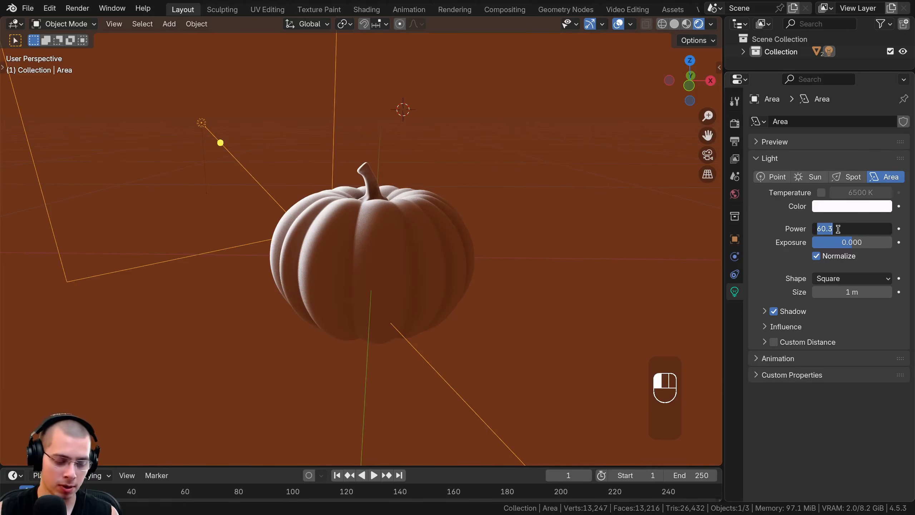
{"action": "type", "text": "3"}
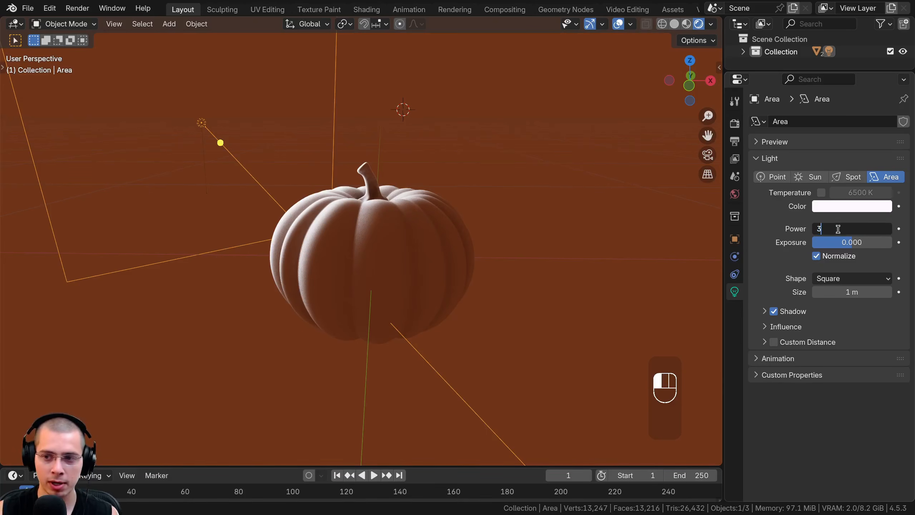
{"action": "type", "text": "0"}
{"action": "key", "text": "Return"}
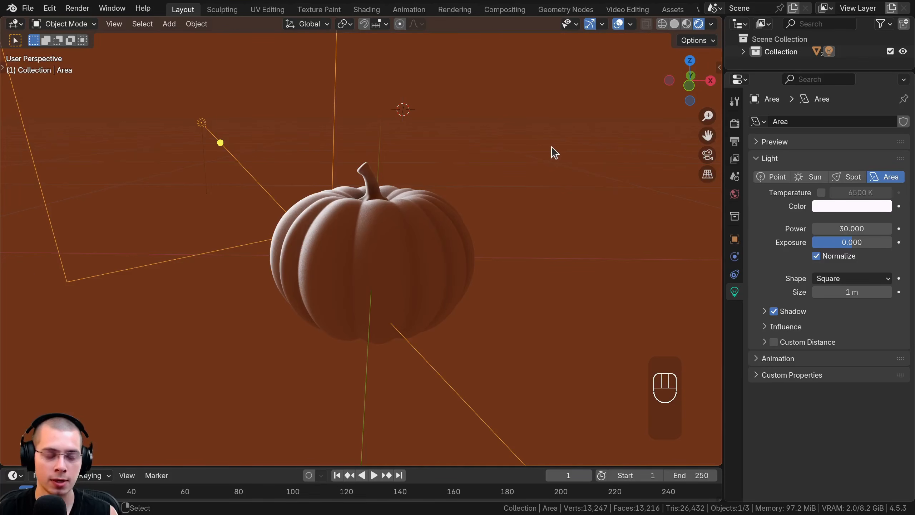
Duplicate the area light to the pumpkin's positive X side and aim the copy back at the pumpkin.
{"action": "scroll", "coordinate": [522, 140], "scroll_direction": "down", "scroll_amount": 1}
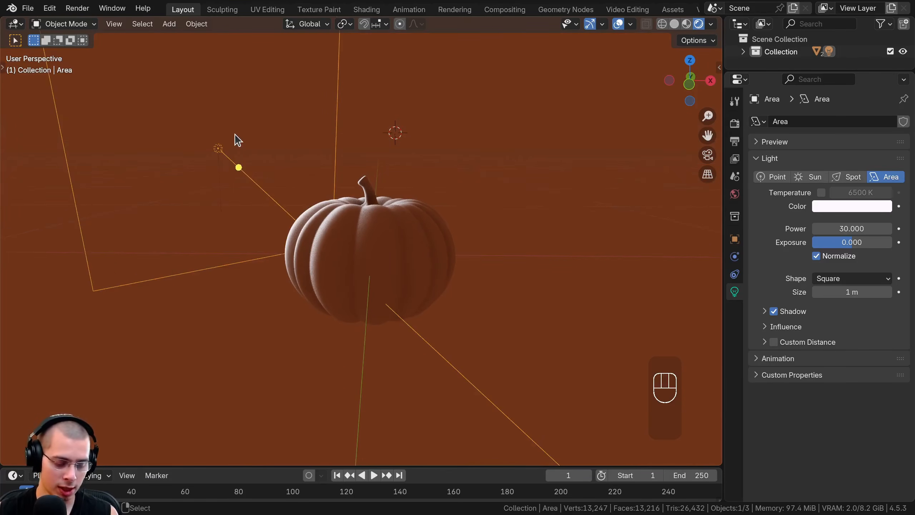
{"action": "key", "text": "shift+d"}
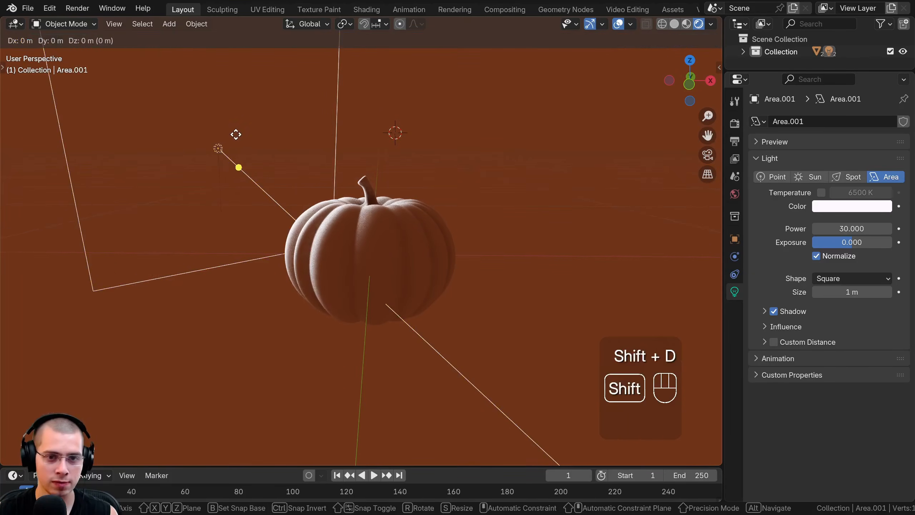
{"action": "left_click", "coordinate": [591, 159]}
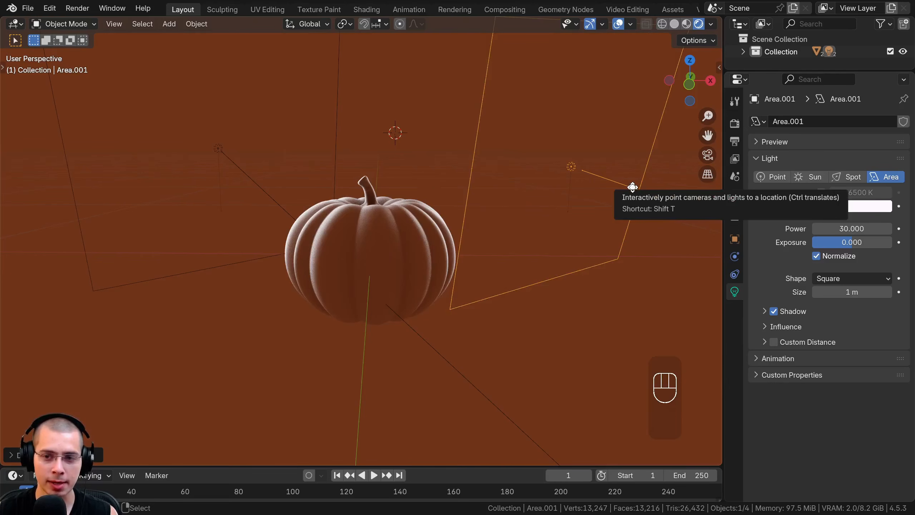
{"action": "left_click_drag", "start_coordinate": [633, 187], "coordinate": [541, 185]}
Fine-tune the position of the duplicated area light behind the pumpkin on the positive X side.
{"action": "scroll", "coordinate": [540, 189], "scroll_direction": "down", "scroll_amount": 4}
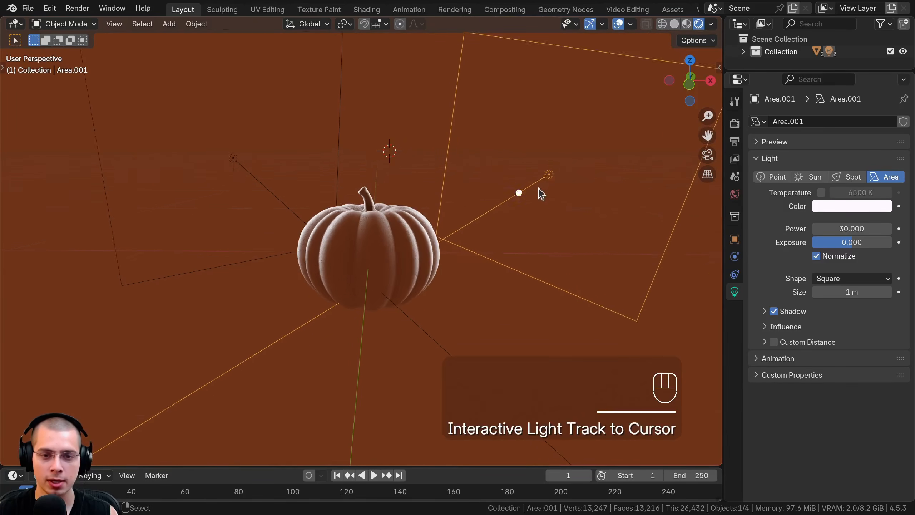
{"action": "middle_click_drag", "start_coordinate": [546, 197], "coordinate": [531, 222]}
{"action": "key", "text": "g"}
{"action": "left_click", "coordinate": [474, 295]}
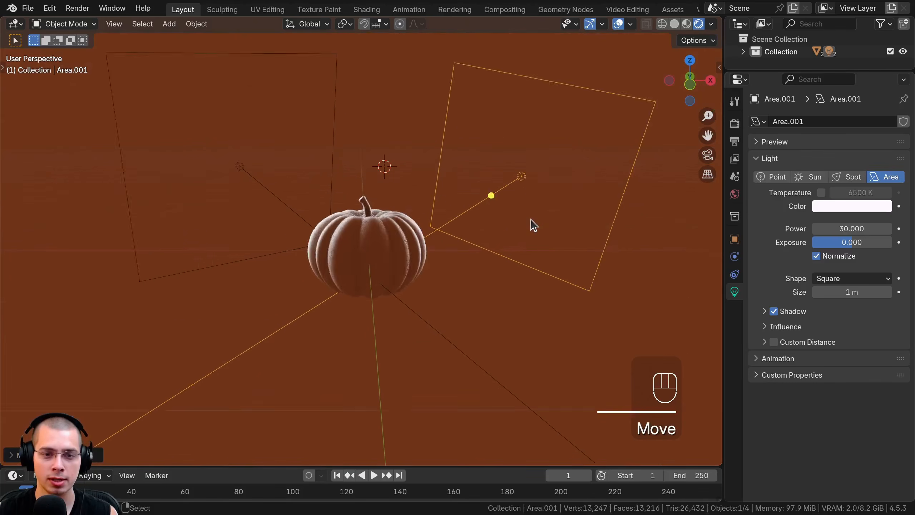
Duplicate the positive X light again and place the copy high in front of the pumpkin, toward negative Y.
{"action": "scroll", "coordinate": [386, 144], "scroll_direction": "up", "scroll_amount": 3}
{"action": "middle_click_drag", "start_coordinate": [261, 237], "coordinate": [423, 217]}
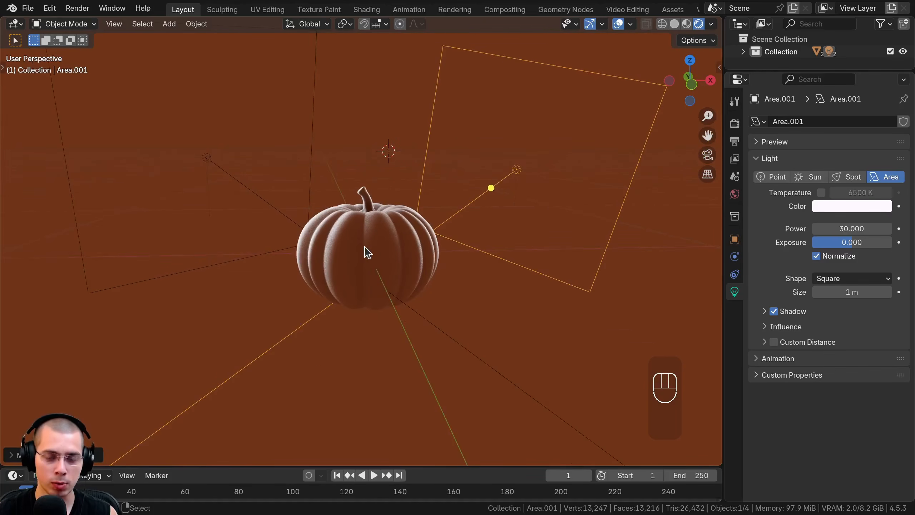
{"action": "middle_click_drag", "start_coordinate": [439, 159], "coordinate": [536, 202]}
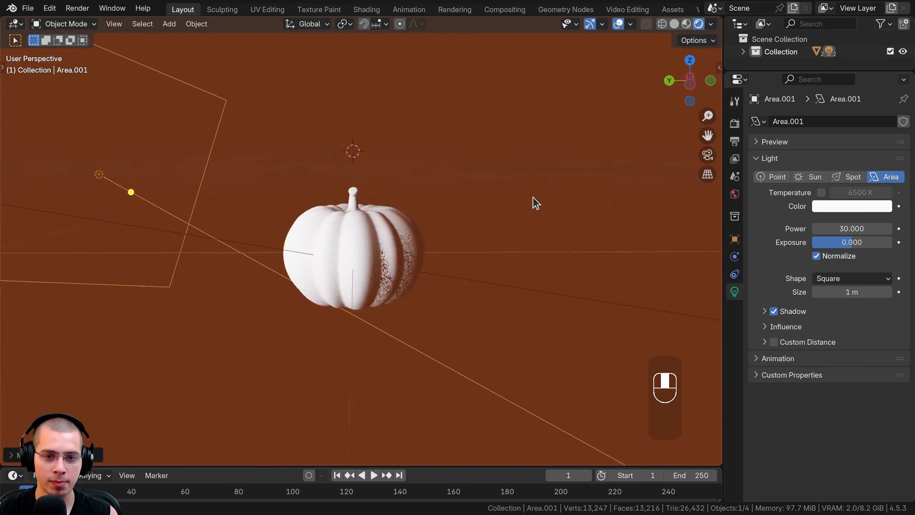
{"action": "scroll", "coordinate": [505, 207], "scroll_direction": "down", "scroll_amount": 4}
{"action": "middle_click_drag", "start_coordinate": [474, 212], "coordinate": [475, 197]}
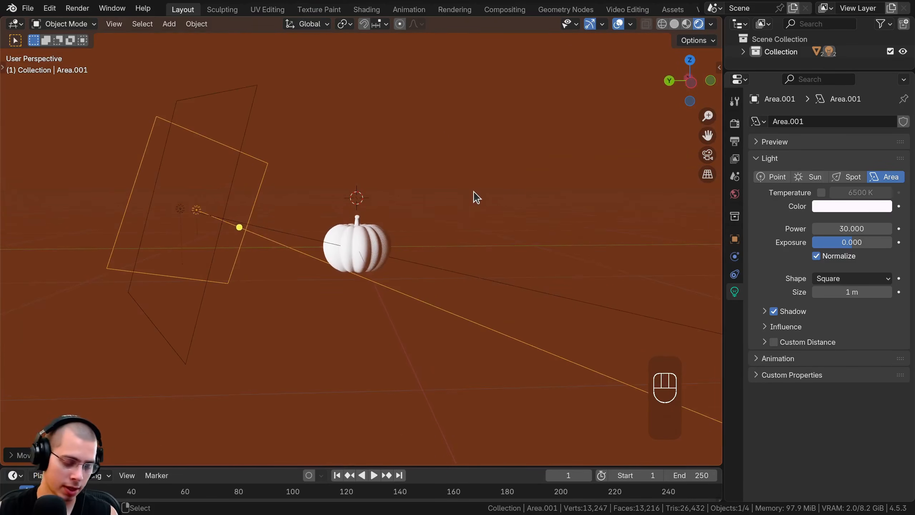
{"action": "key", "text": "shift+d"}
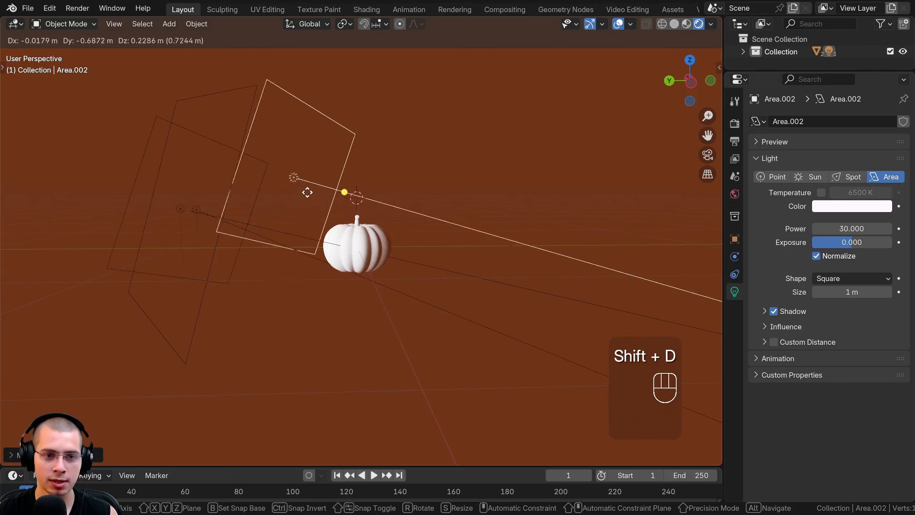
{"action": "left_click", "coordinate": [481, 144]}
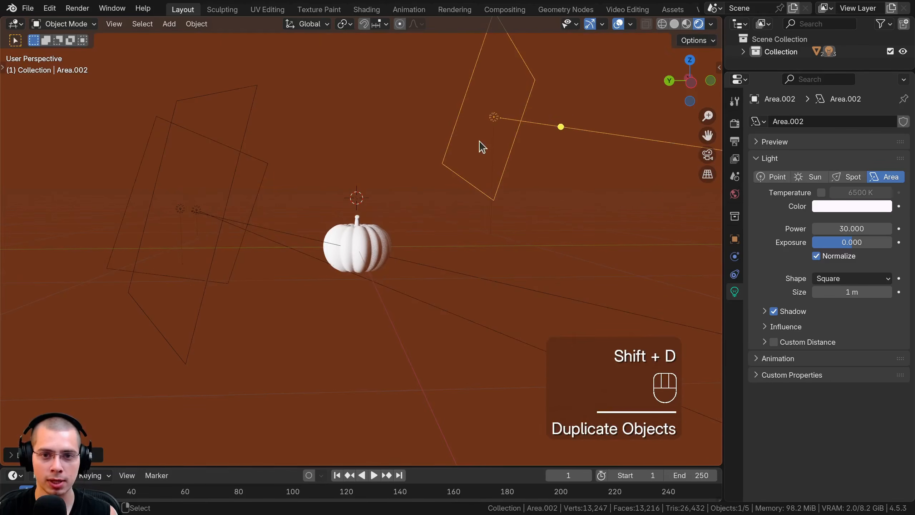
Rotate the front area light to aim back at the pumpkin and shift it toward positive X.
{"action": "key", "text": "r"}
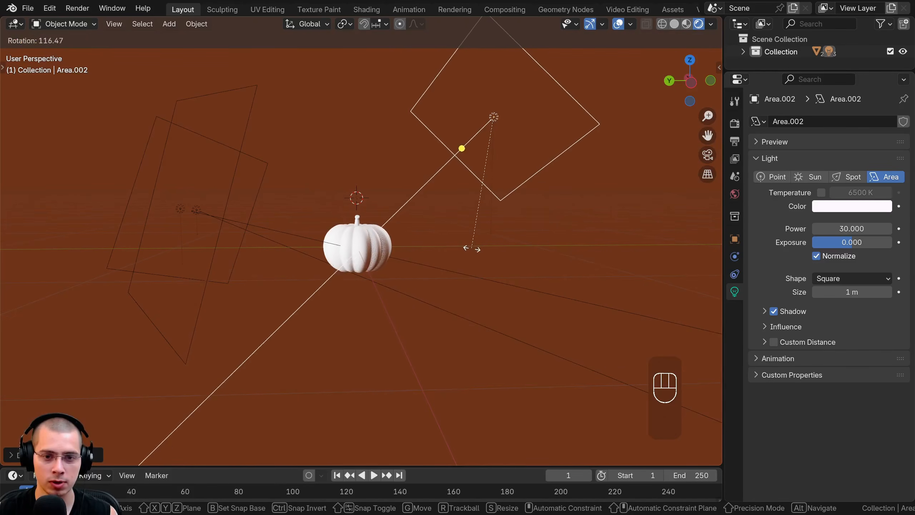
{"action": "middle_click_drag", "start_coordinate": [473, 249], "coordinate": [288, 217]}
{"action": "middle_click_drag", "start_coordinate": [315, 112], "coordinate": [344, 225]}
{"action": "key", "text": "g"}
{"action": "left_click", "coordinate": [362, 133]}
{"action": "key", "text": "g"}
{"action": "left_click", "coordinate": [460, 140]}
Select the pumpkin body and switch to the Shading workspace.
{"action": "scroll", "coordinate": [382, 183], "scroll_direction": "up", "scroll_amount": 5}
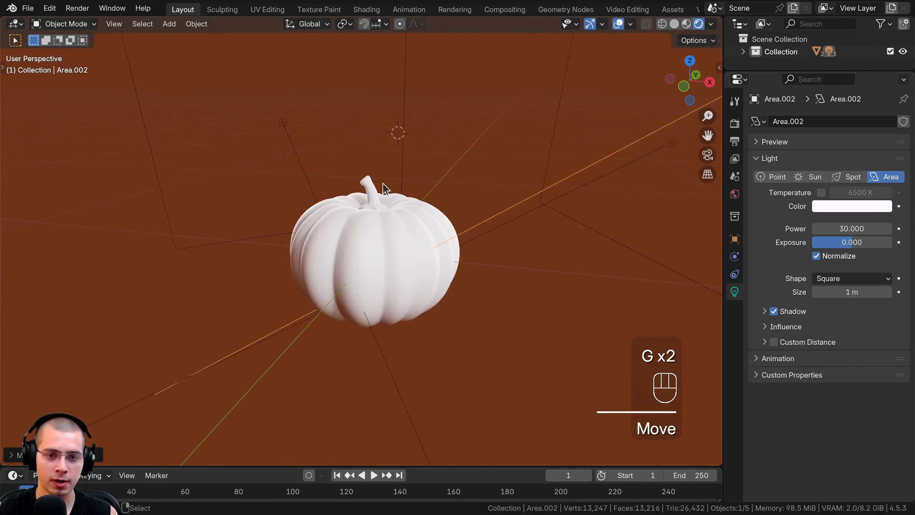
{"action": "middle_click_drag", "start_coordinate": [382, 183], "coordinate": [432, 232]}
{"action": "scroll", "coordinate": [424, 251], "scroll_direction": "up", "scroll_amount": 1}
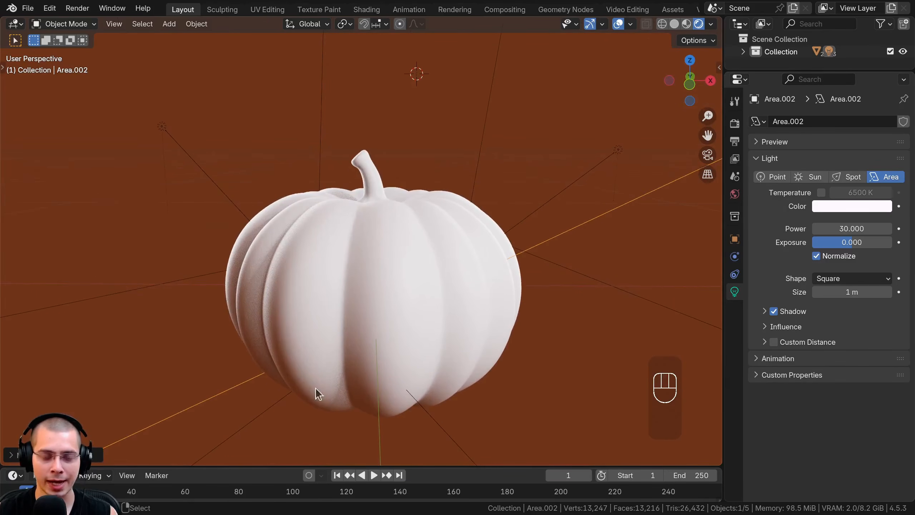
{"action": "scroll", "coordinate": [228, 194], "scroll_direction": "down", "scroll_amount": 2}
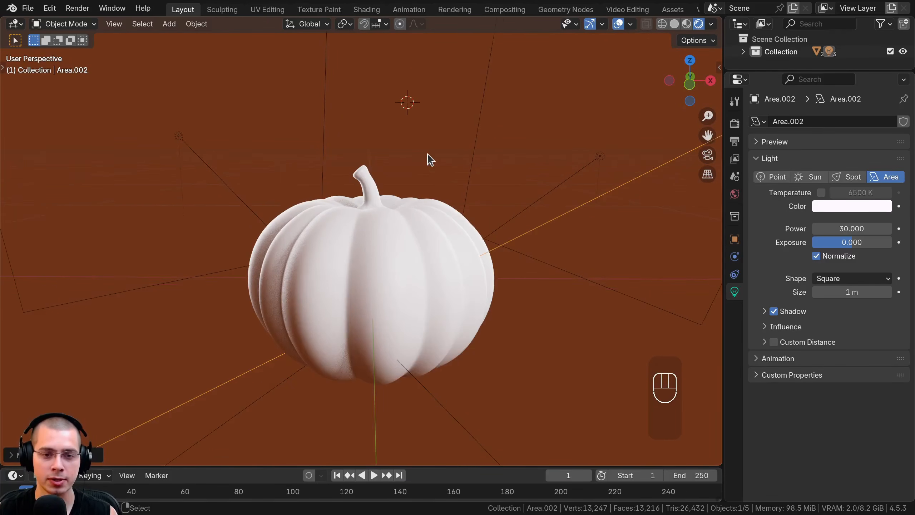
{"action": "left_click", "coordinate": [399, 241]}
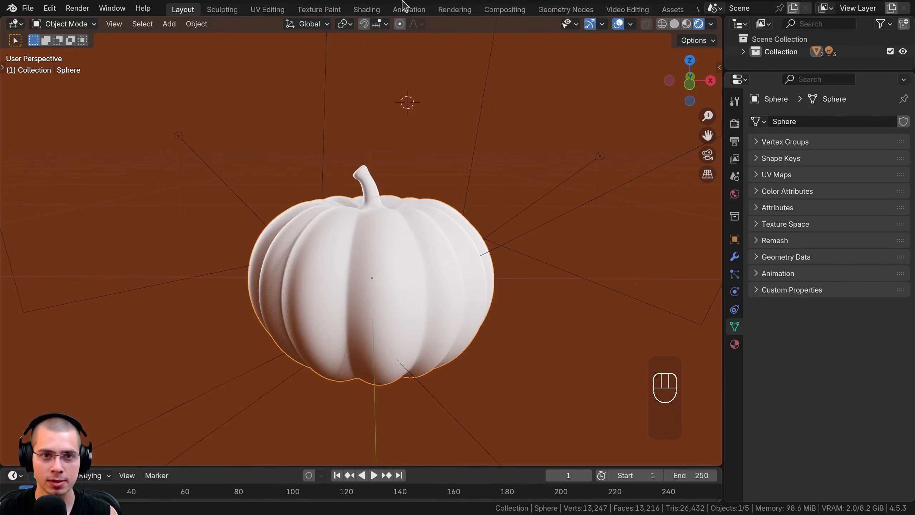
{"action": "left_click", "coordinate": [368, 9]}
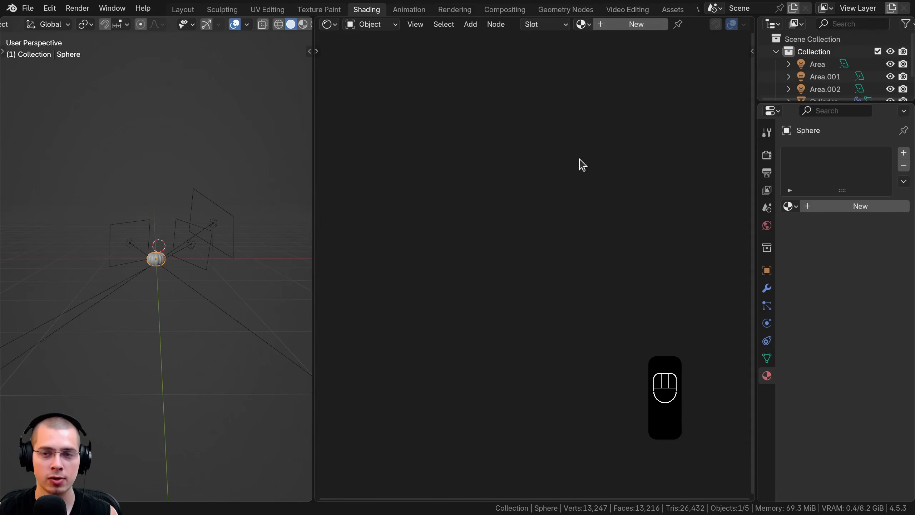
Switch the 3D viewport to Rendered shading with a close view of the pumpkin.
{"action": "scroll", "coordinate": [198, 281], "scroll_direction": "up", "scroll_amount": 9}
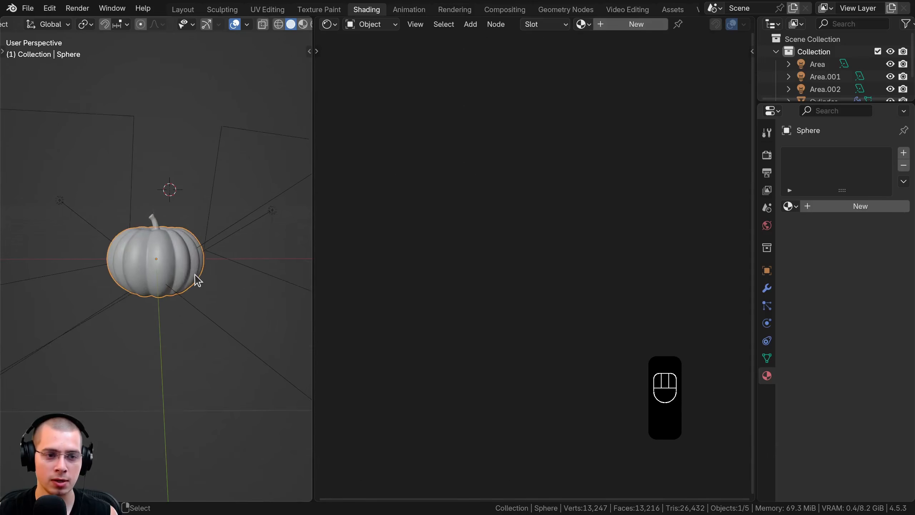
{"action": "scroll", "coordinate": [195, 274], "scroll_direction": "up", "scroll_amount": 3}
{"action": "scroll", "coordinate": [195, 275], "scroll_direction": "down", "scroll_amount": 1}
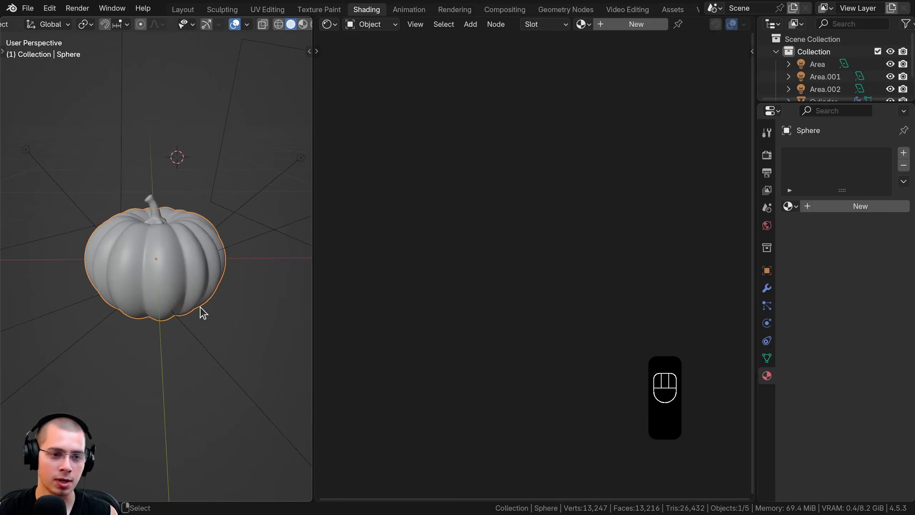
{"action": "scroll", "coordinate": [217, 29], "scroll_direction": "up", "scroll_amount": 5}
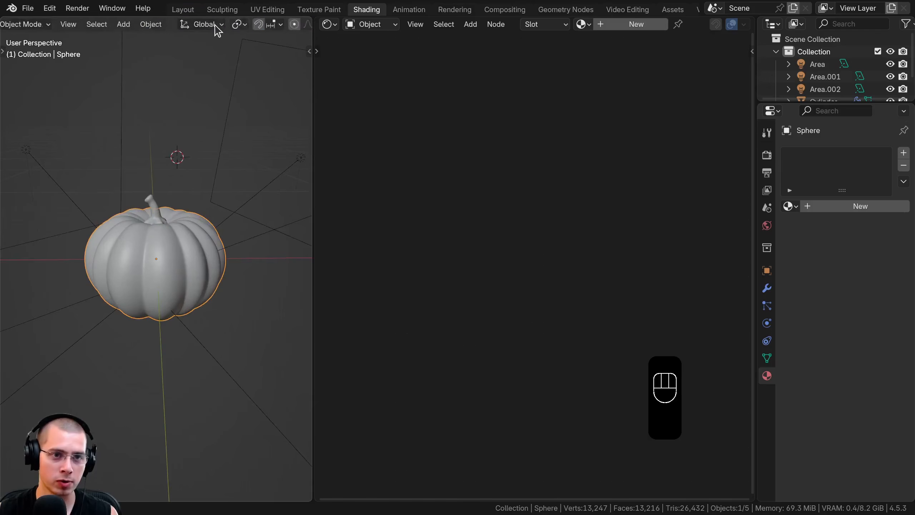
{"action": "scroll", "coordinate": [216, 29], "scroll_direction": "down", "scroll_amount": 5}
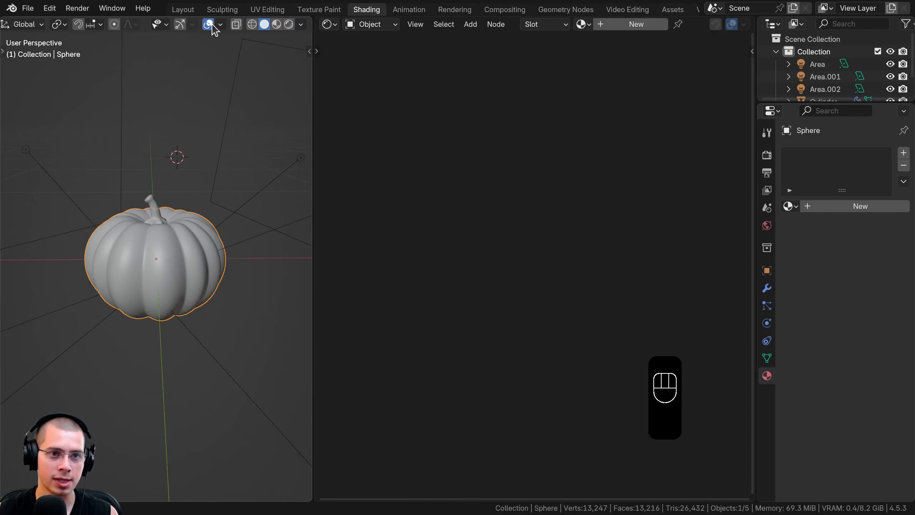
{"action": "left_click", "coordinate": [289, 24]}
{"action": "scroll", "coordinate": [167, 286], "scroll_direction": "up", "scroll_amount": 4}
{"action": "mouse_move", "coordinate": [194, 274]}
{"action": "middle_mouse_down"}
{"action": "mouse_move", "coordinate": [214, 233]}
{"action": "mouse_move", "coordinate": [193, 238]}
{"action": "mouse_move", "coordinate": [190, 274]}
{"action": "middle_mouse_up"}
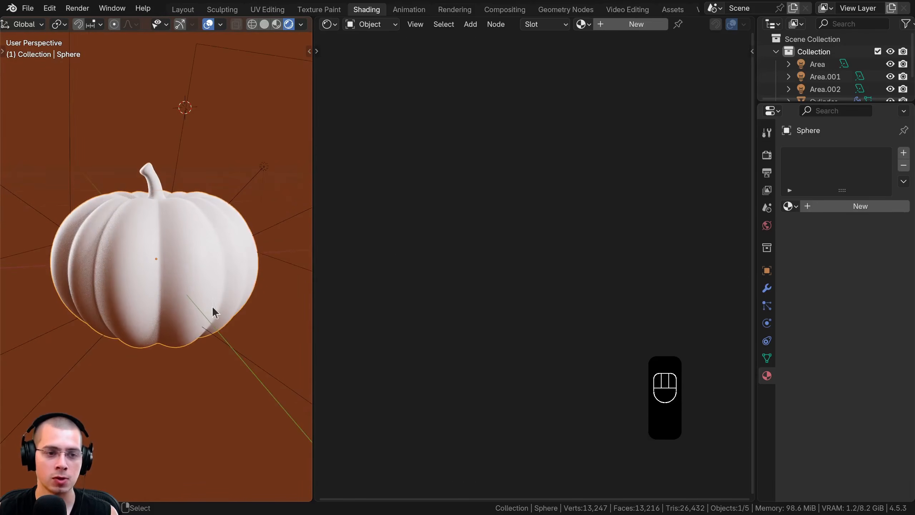
Create a new material on the pumpkin body and name it "Pumpkin Orange".
{"action": "left_click", "coordinate": [627, 32]}
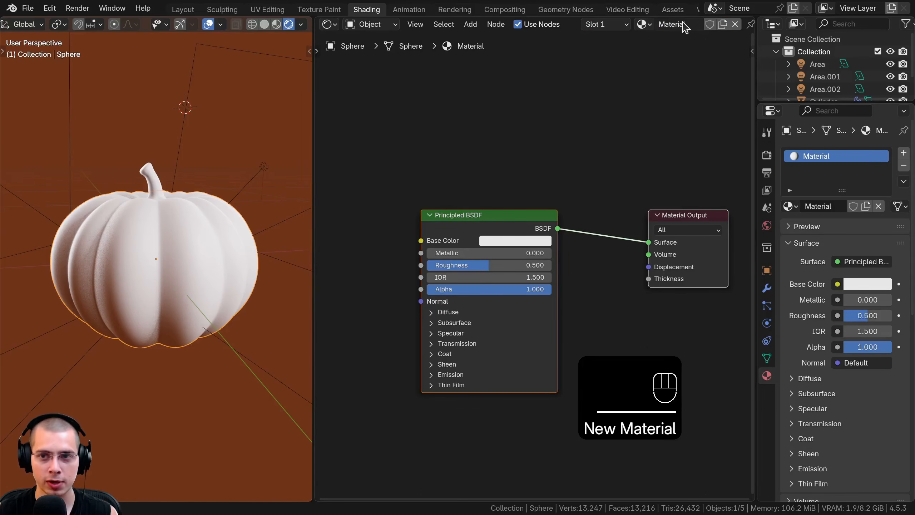
{"action": "left_click", "coordinate": [681, 24]}
{"action": "type", "text": "P"}
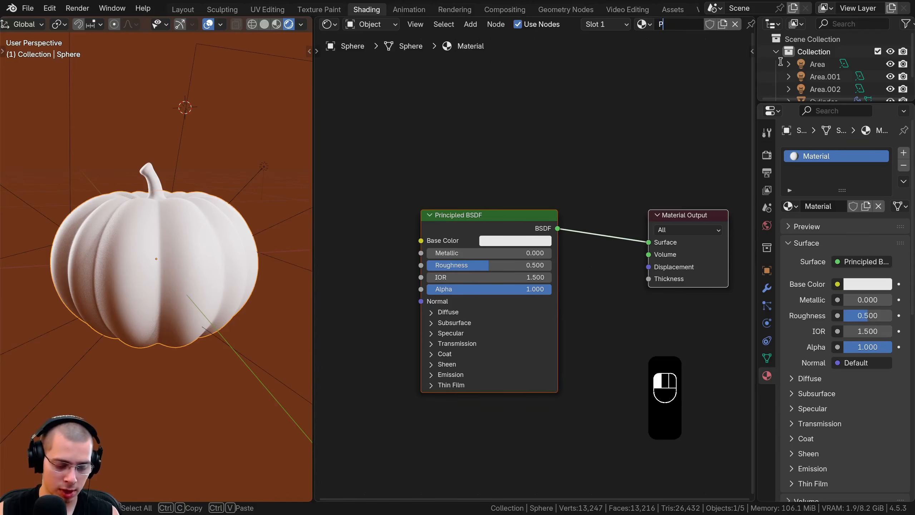
{"action": "type", "text": "umpkin Orange"}
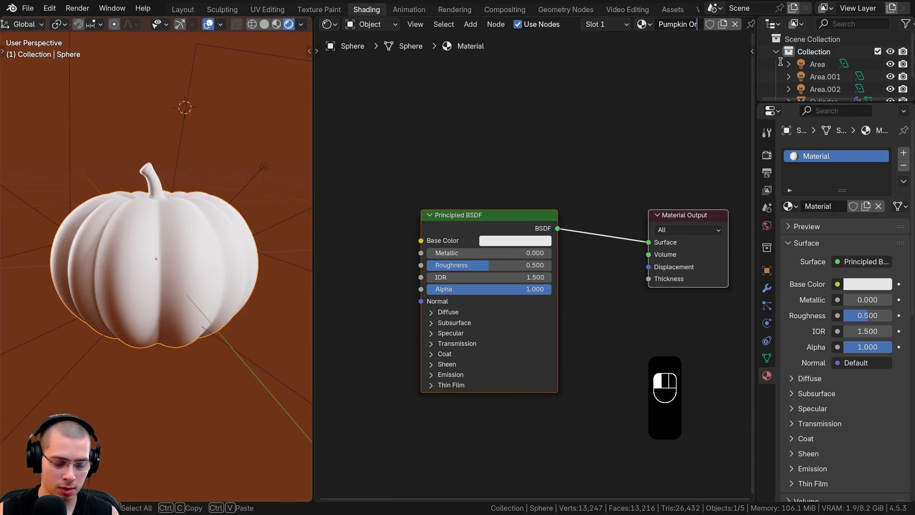
{"action": "key", "text": "Return"}
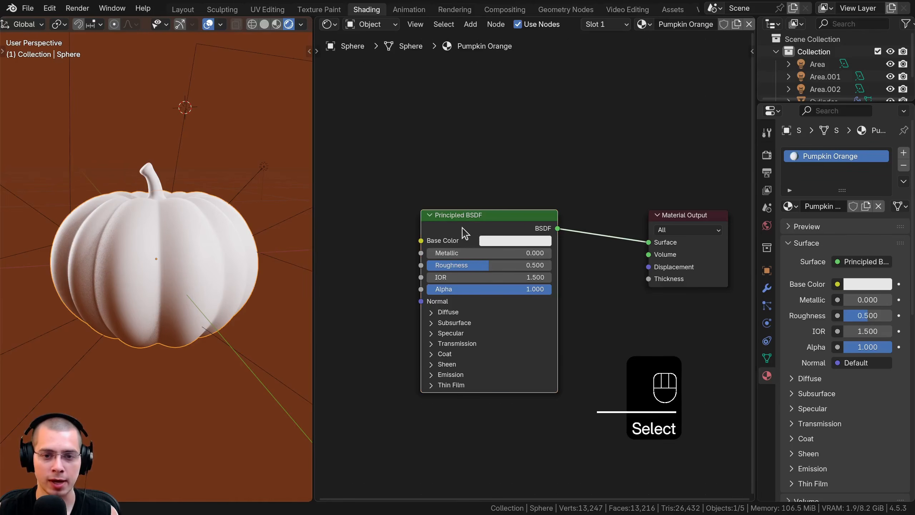
Move the Principled BSDF node close to the Material Output node, leaving free space before it for more nodes.
{"action": "left_click_drag", "start_coordinate": [471, 229], "coordinate": [535, 218]}
{"action": "scroll", "coordinate": [526, 216], "scroll_direction": "down", "scroll_amount": 2}
{"action": "middle_click_drag", "start_coordinate": [524, 215], "coordinate": [540, 215]}
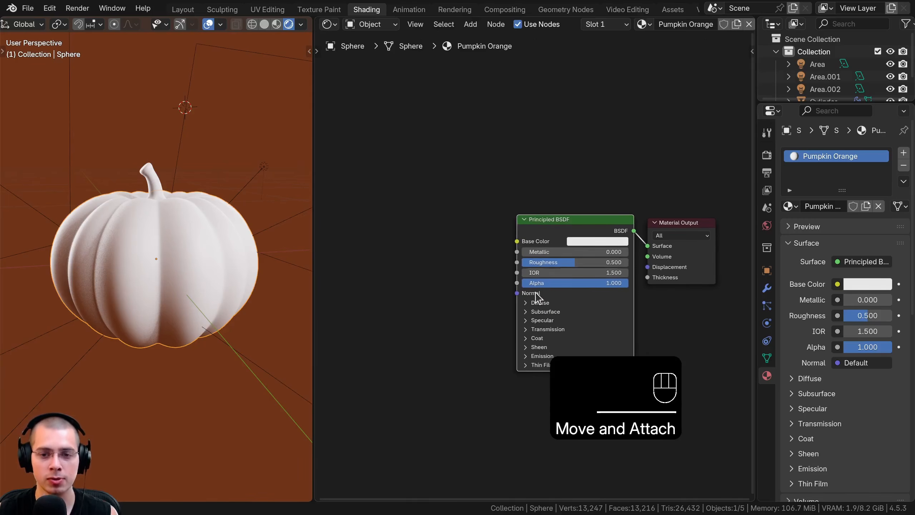
{"action": "left_click_drag", "start_coordinate": [555, 226], "coordinate": [558, 226]}
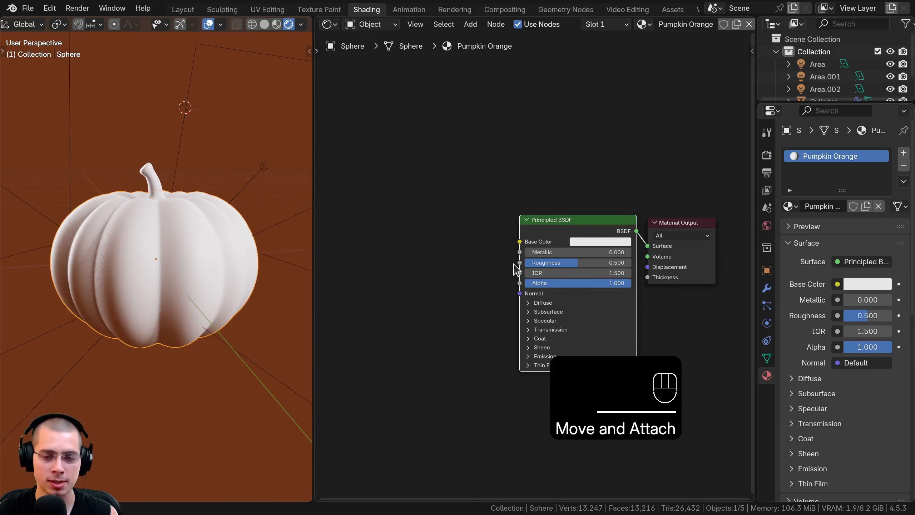
{"action": "middle_click_drag", "start_coordinate": [517, 266], "coordinate": [559, 249]}
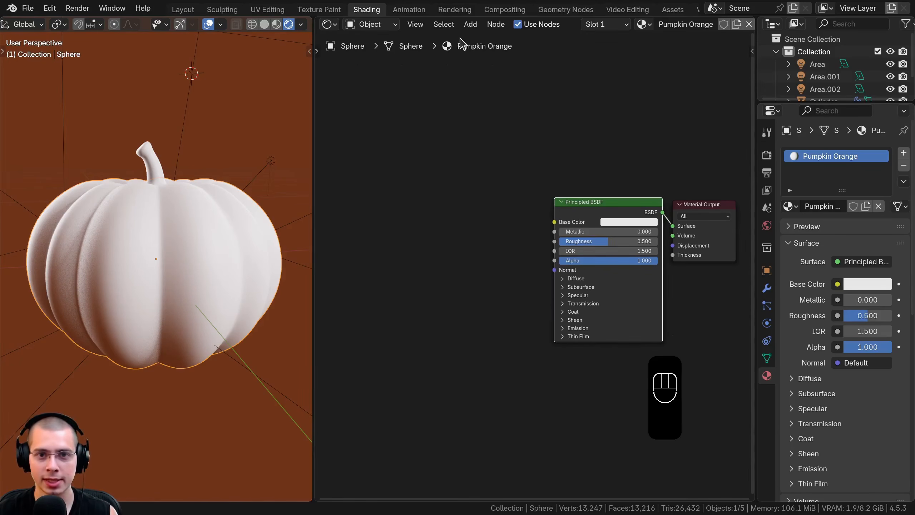
Add a Gradient Texture node and place it in front of the Principled BSDF node's inputs.
{"action": "left_click", "coordinate": [467, 27]}
{"action": "left_click", "coordinate": [467, 26]}
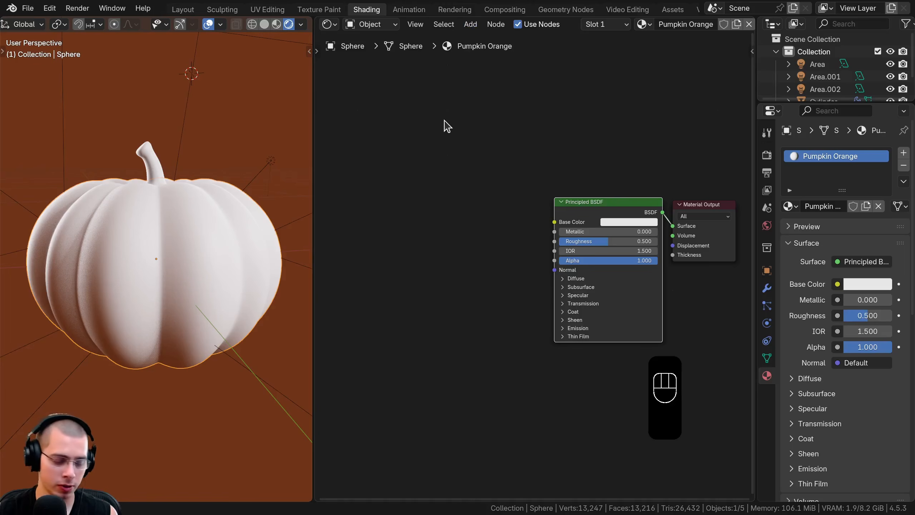
{"action": "key", "text": "shift+a"}
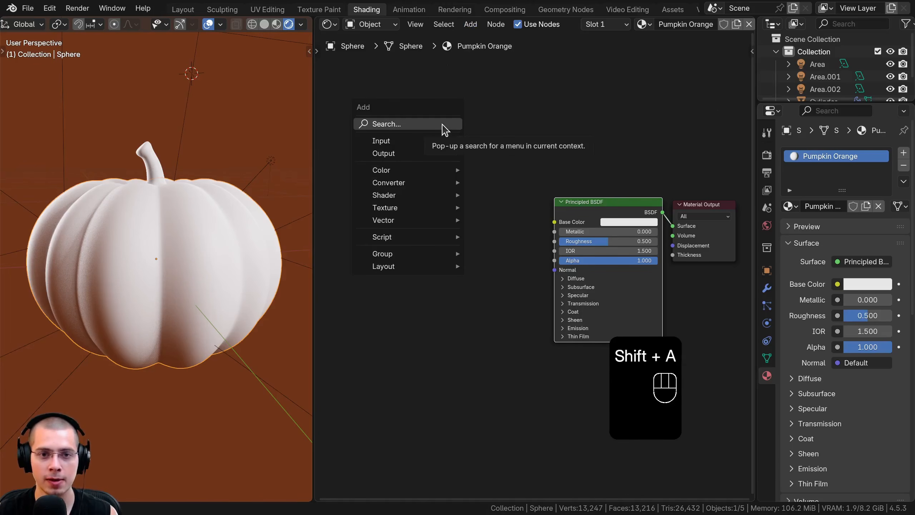
{"action": "left_click", "coordinate": [385, 124]}
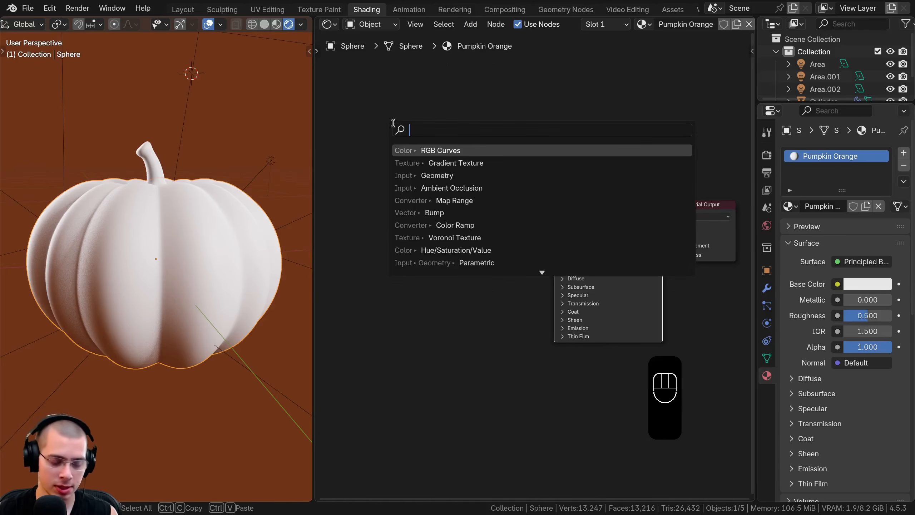
{"action": "type", "text": "gr"}
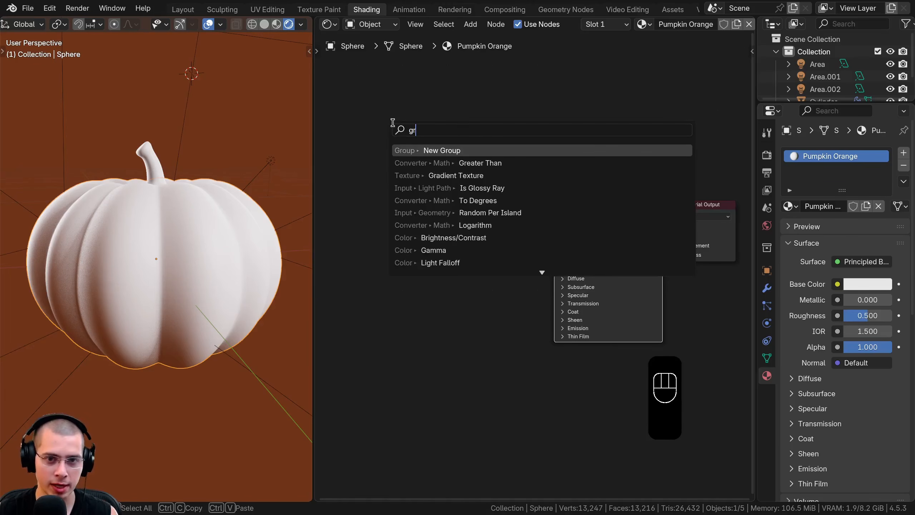
{"action": "type", "text": "a"}
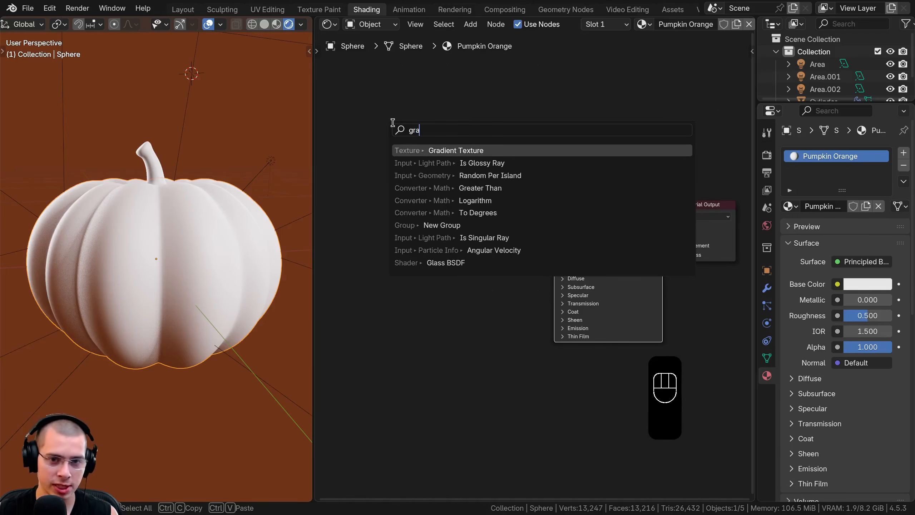
{"action": "left_click", "coordinate": [436, 148]}
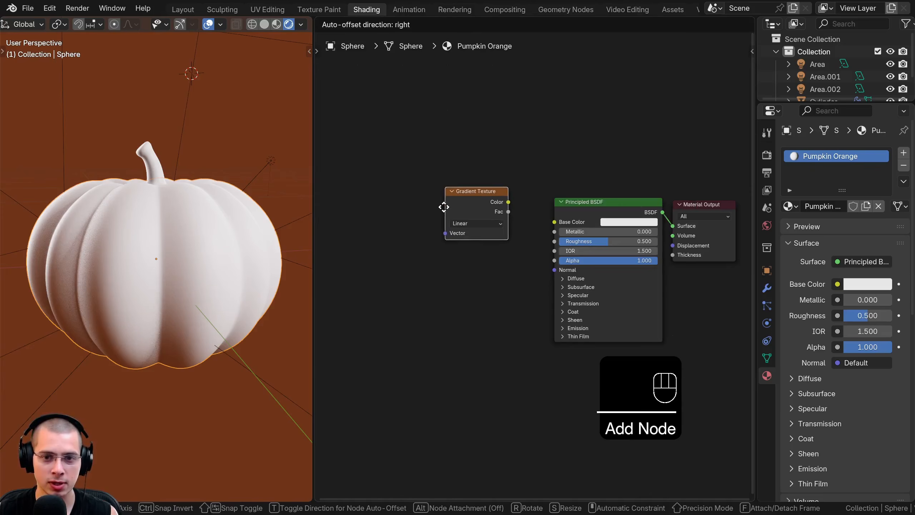
{"action": "left_click", "coordinate": [446, 217]}
{"action": "scroll", "coordinate": [509, 233], "scroll_direction": "up", "scroll_amount": 1}
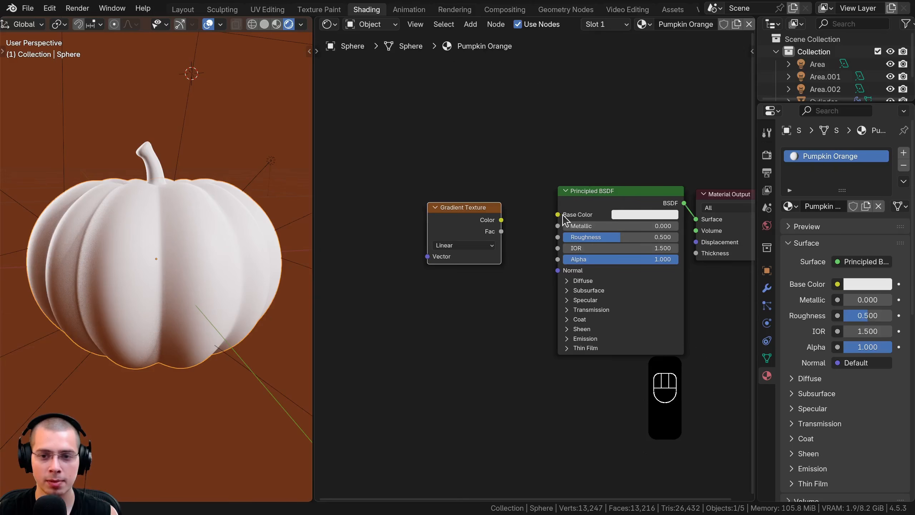
Link the Gradient Texture's Color output to the Principled BSDF's Base Color and view the pumpkin from several angles.
{"action": "scroll", "coordinate": [509, 243], "scroll_direction": "up", "scroll_amount": 1}
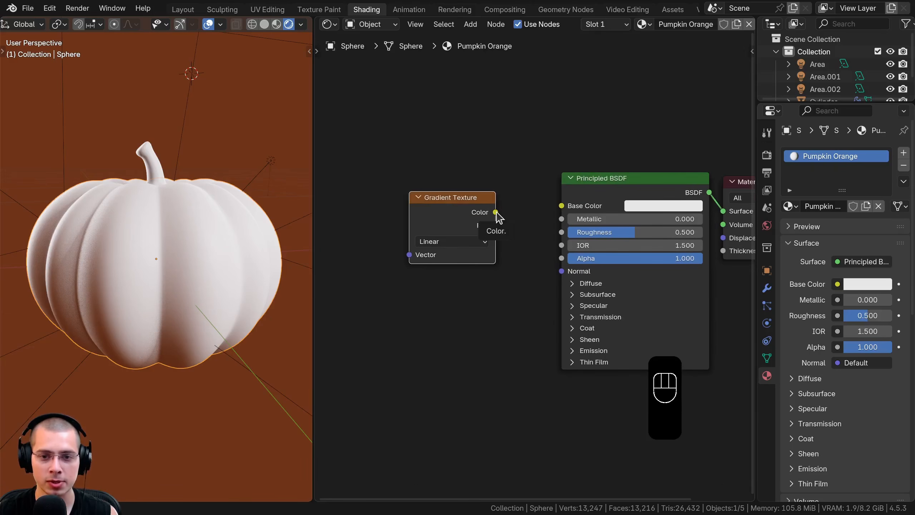
{"action": "mouse_move", "coordinate": [496, 213]}
{"action": "left_mouse_down"}
{"action": "mouse_move", "coordinate": [514, 151]}
{"action": "mouse_move", "coordinate": [562, 206]}
{"action": "left_mouse_up"}
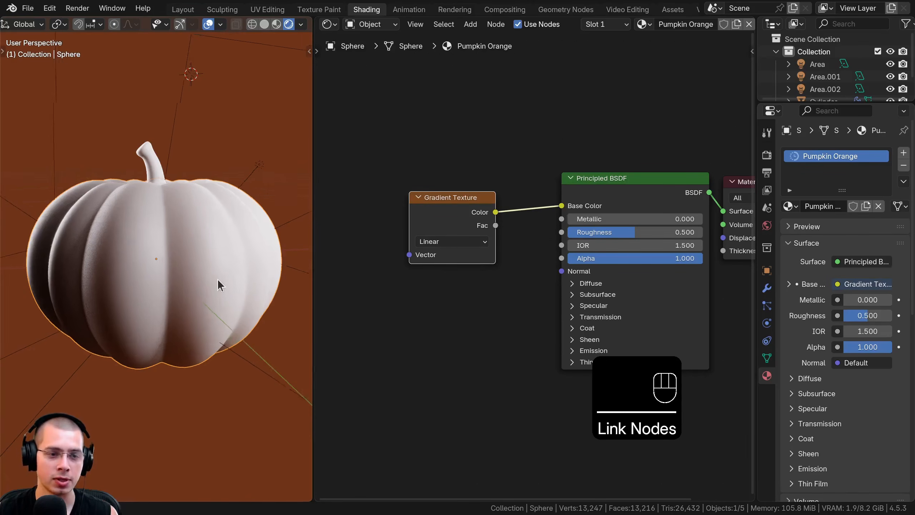
{"action": "middle_click_drag", "start_coordinate": [102, 241], "coordinate": [244, 310]}
{"action": "middle_click_drag", "start_coordinate": [215, 248], "coordinate": [317, 261]}
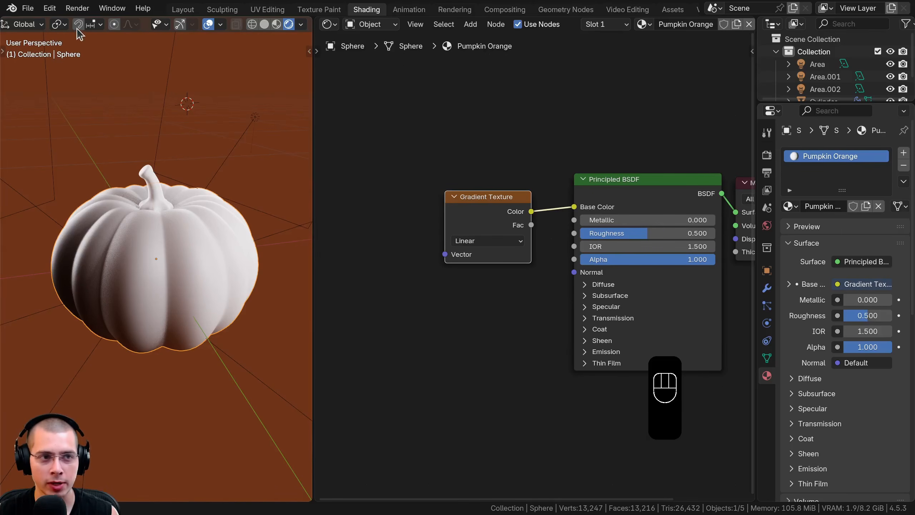
Search the add-ons in the preferences for "node" and make sure Node Wrangler is enabled.
{"action": "left_click", "coordinate": [50, 8]}
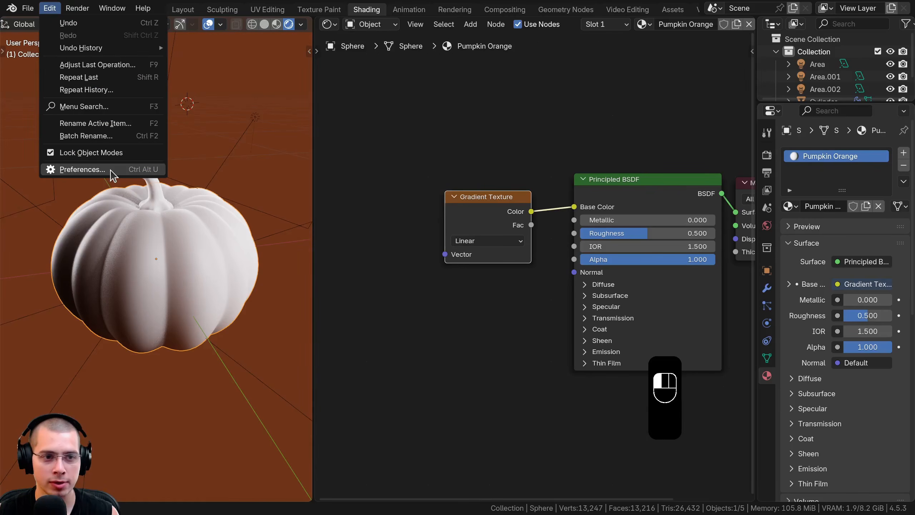
{"action": "left_click", "coordinate": [82, 170]}
{"action": "left_click_drag", "start_coordinate": [175, 11], "coordinate": [264, 30]}
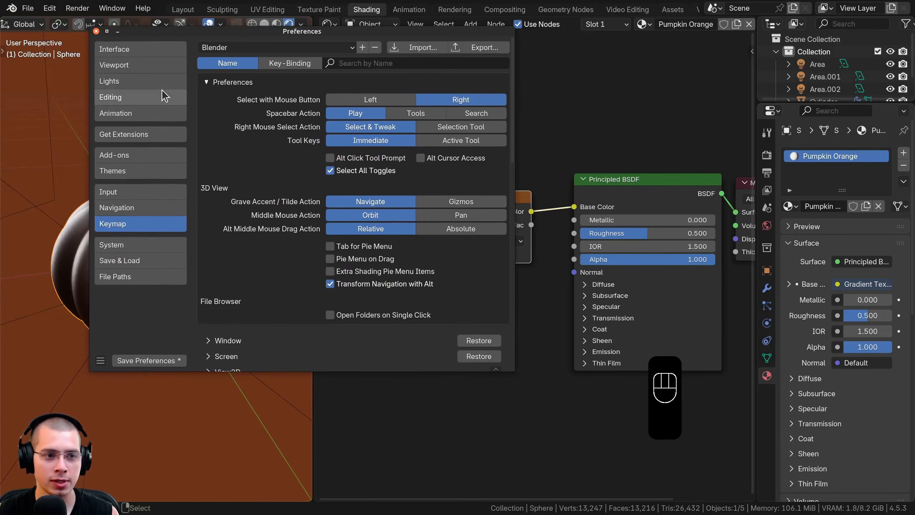
{"action": "left_click", "coordinate": [128, 158]}
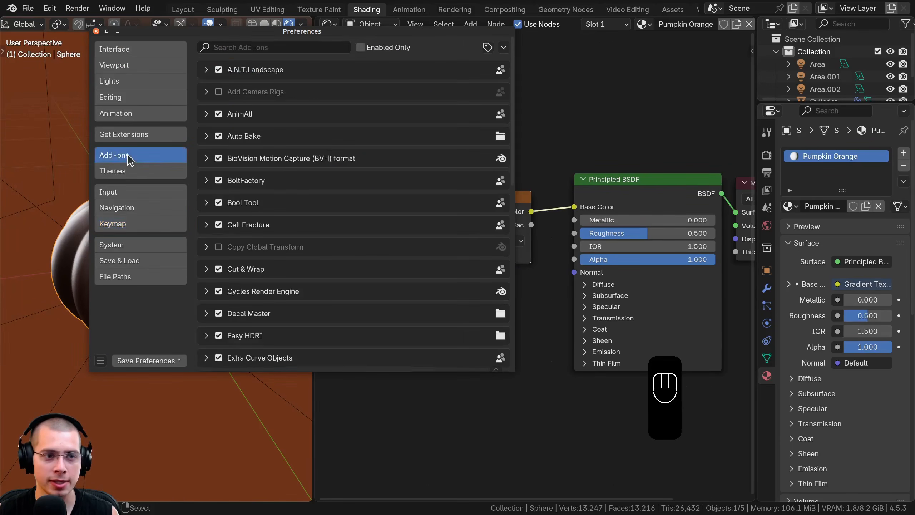
{"action": "left_click", "coordinate": [226, 49]}
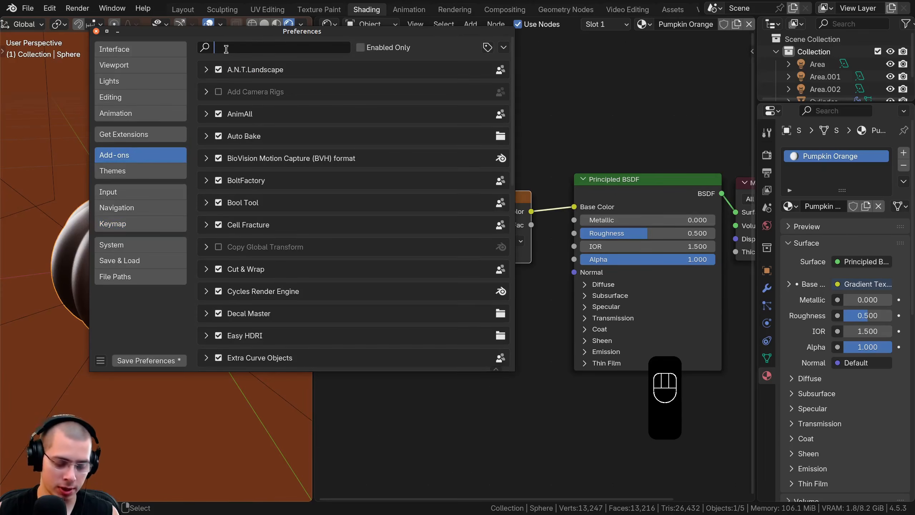
{"action": "type", "text": "node"}
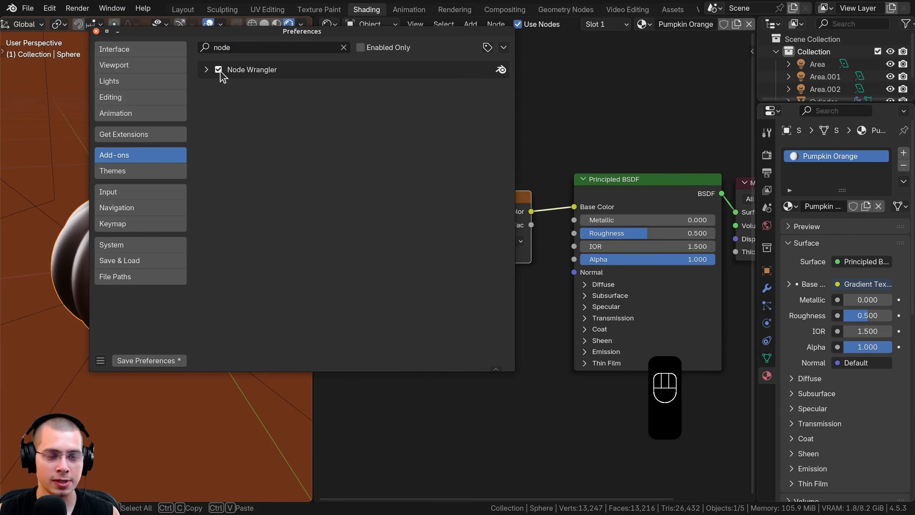
{"action": "left_click", "coordinate": [220, 71]}
{"action": "left_click", "coordinate": [218, 69]}
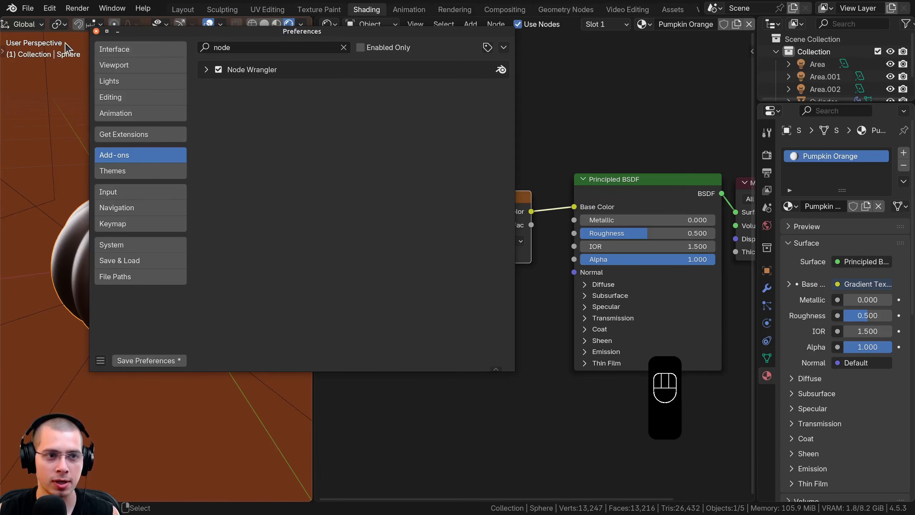
{"action": "left_click", "coordinate": [96, 31]}
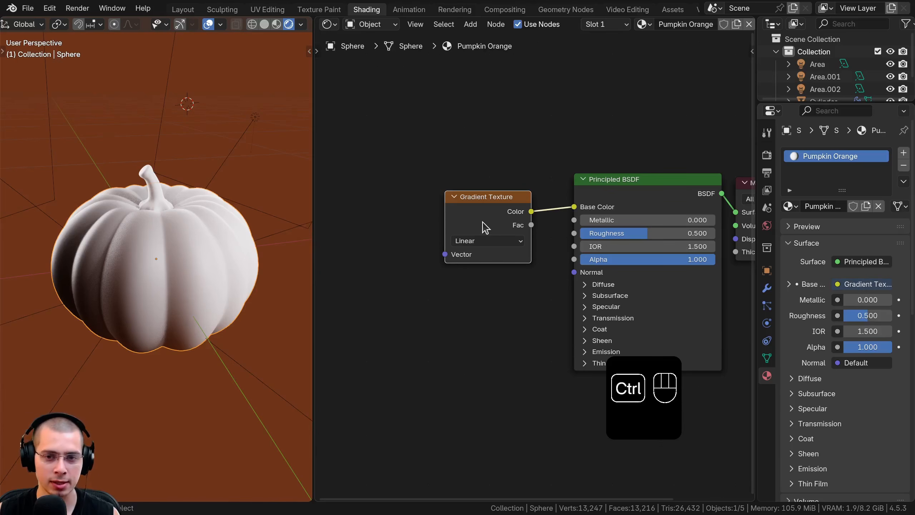
Nudge the Gradient Texture node and give it Mapping and Texture Coordinate nodes using Node Wrangler's Texture Setup.
{"action": "left_click_drag", "start_coordinate": [484, 226], "coordinate": [488, 218]}
{"action": "key", "text": "ctrl+t"}
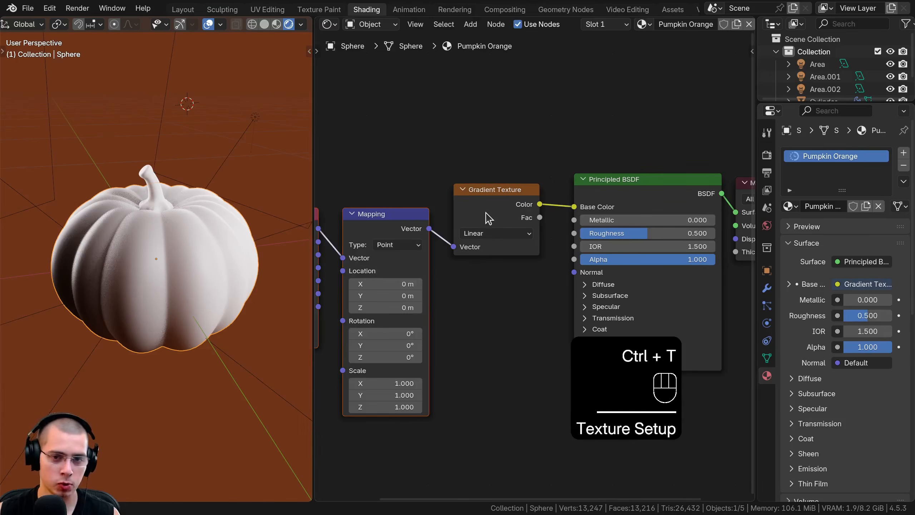
{"action": "middle_click_drag", "start_coordinate": [488, 218], "coordinate": [566, 213]}
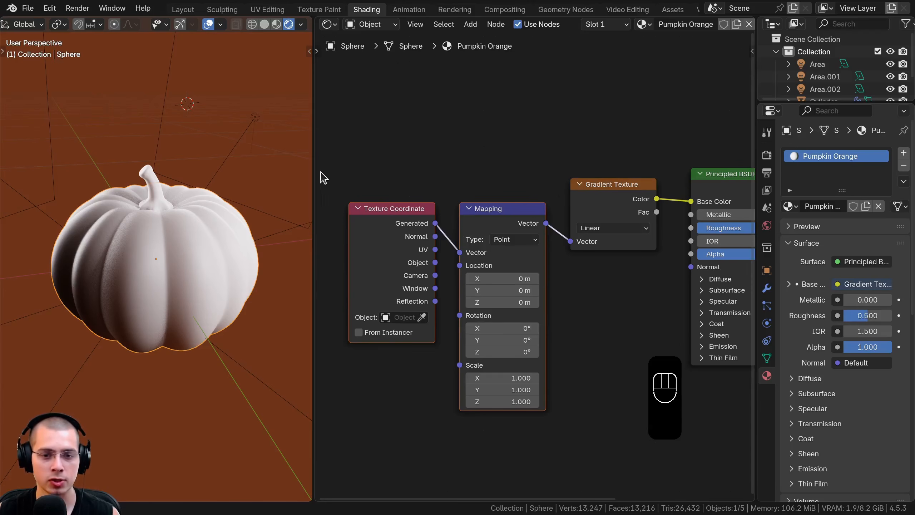
{"action": "scroll", "coordinate": [408, 280], "scroll_direction": "up", "scroll_amount": 1}
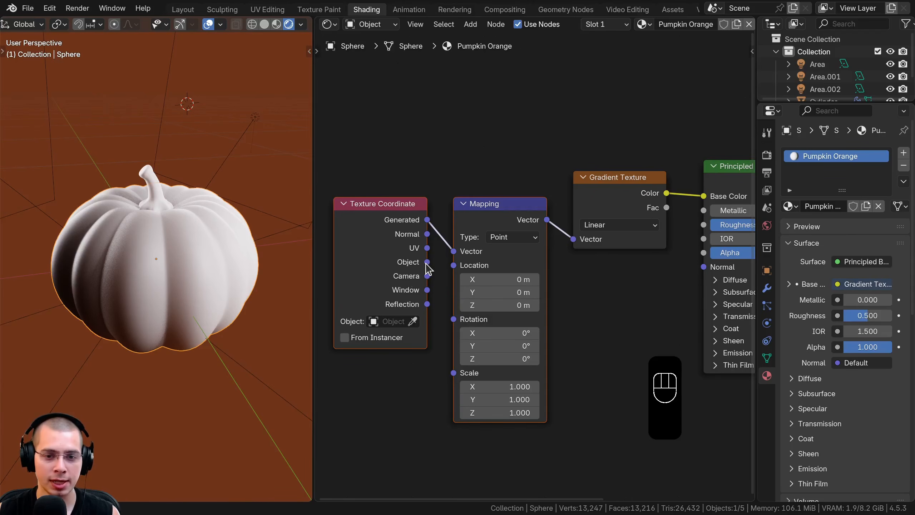
Link the Texture Coordinate's Object output to the Mapping node's Vector input and inspect the gradient around the pumpkin.
{"action": "left_click_drag", "start_coordinate": [428, 262], "coordinate": [451, 255]}
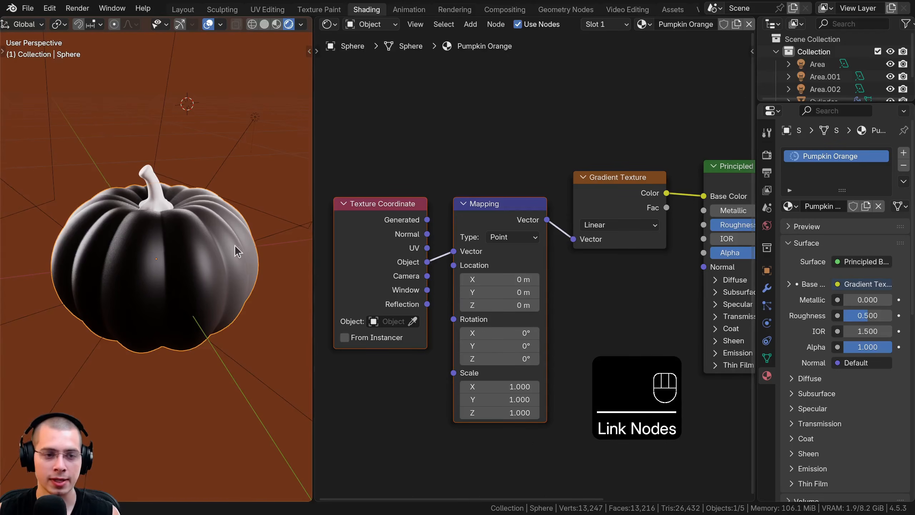
{"action": "mouse_move", "coordinate": [234, 245]}
{"action": "middle_mouse_down"}
{"action": "mouse_move", "coordinate": [128, 233]}
{"action": "mouse_move", "coordinate": [141, 214]}
{"action": "mouse_move", "coordinate": [163, 226]}
{"action": "mouse_move", "coordinate": [210, 229]}
{"action": "mouse_move", "coordinate": [87, 191]}
{"action": "middle_mouse_up"}
{"action": "mouse_move", "coordinate": [58, 241]}
{"action": "middle_mouse_down"}
{"action": "mouse_move", "coordinate": [112, 239]}
{"action": "mouse_move", "coordinate": [219, 296]}
{"action": "middle_mouse_up"}
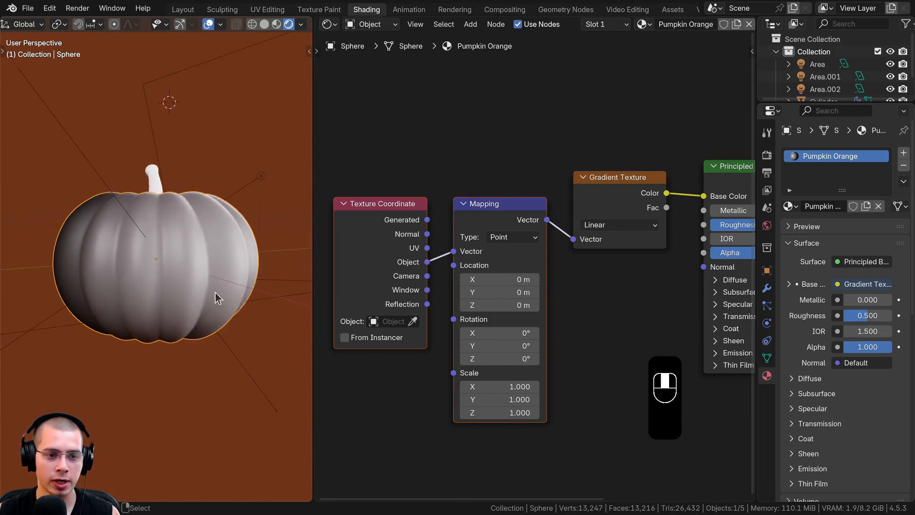
{"action": "middle_click_drag", "start_coordinate": [156, 258], "coordinate": [221, 259]}
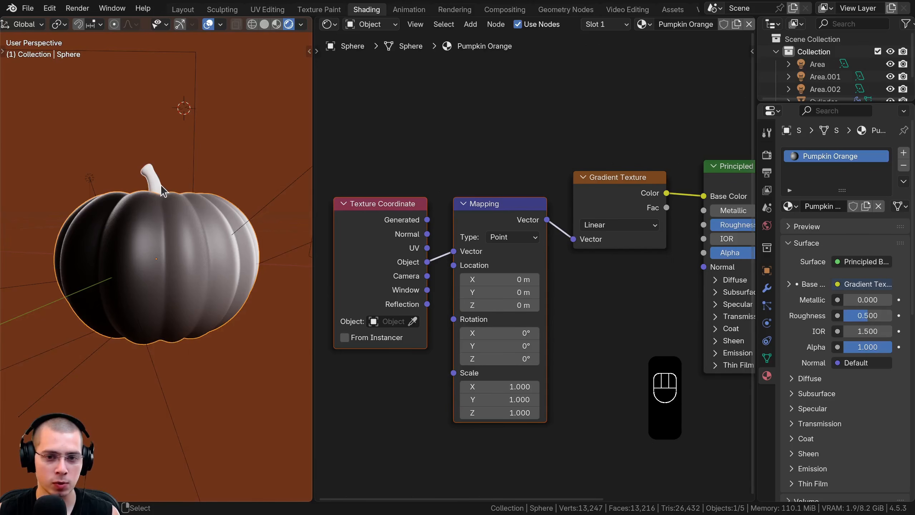
Rotate the Mapping node 90° on Y so the gradient runs vertically, and check the pumpkin from above.
{"action": "middle_click_drag", "start_coordinate": [513, 308], "coordinate": [520, 289]}
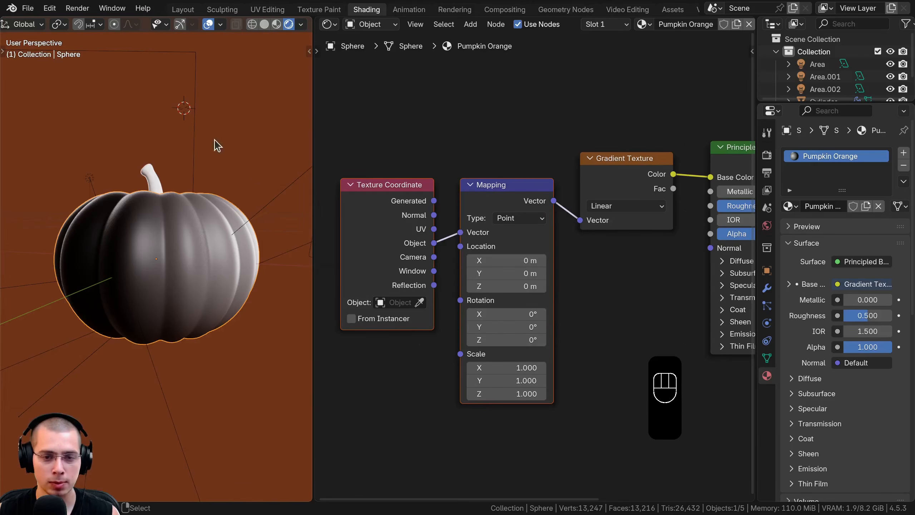
{"action": "mouse_move", "coordinate": [496, 328]}
{"action": "left_mouse_down"}
{"action": "mouse_move", "coordinate": [544, 328]}
{"action": "mouse_move", "coordinate": [463, 328]}
{"action": "mouse_move", "coordinate": [527, 328]}
{"action": "mouse_move", "coordinate": [504, 327]}
{"action": "left_mouse_up"}
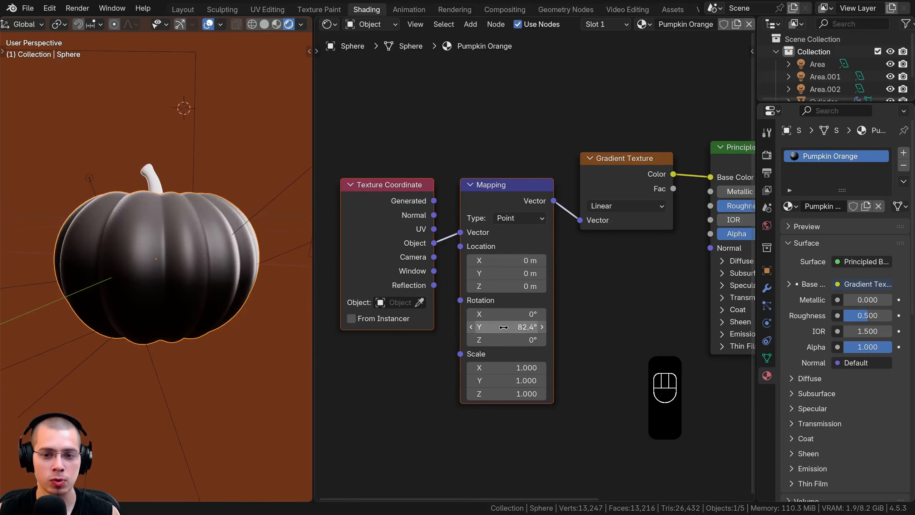
{"action": "left_click", "coordinate": [503, 327]}
{"action": "type", "text": "90"}
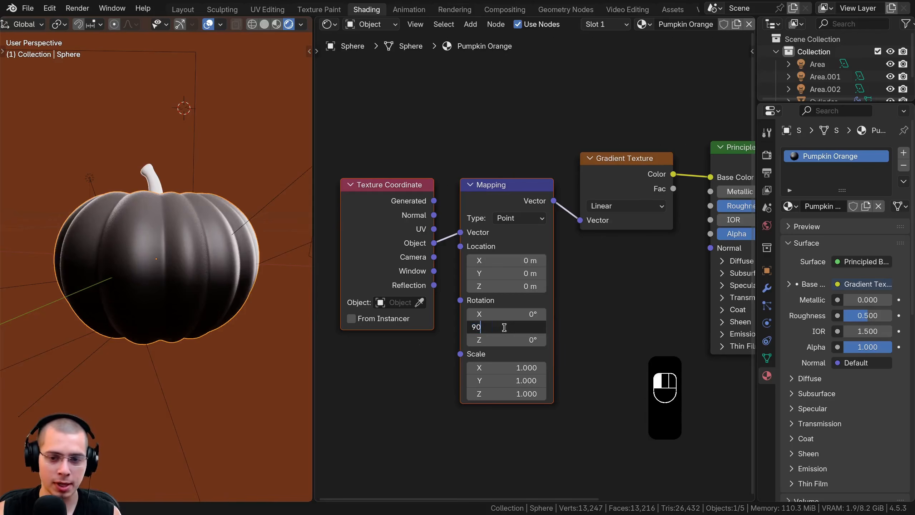
{"action": "key", "text": "Return"}
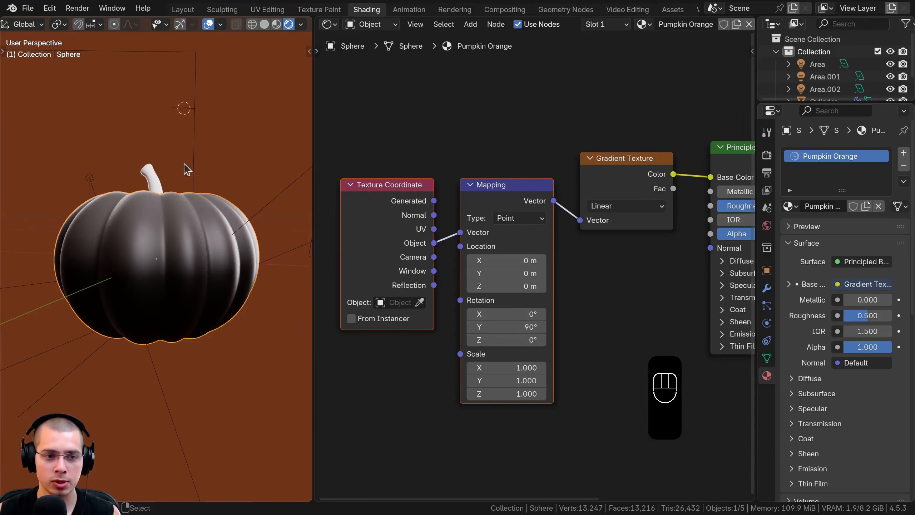
{"action": "middle_click_drag", "start_coordinate": [184, 164], "coordinate": [129, 189]}
{"action": "scroll", "coordinate": [216, 346], "scroll_direction": "down", "scroll_amount": 3}
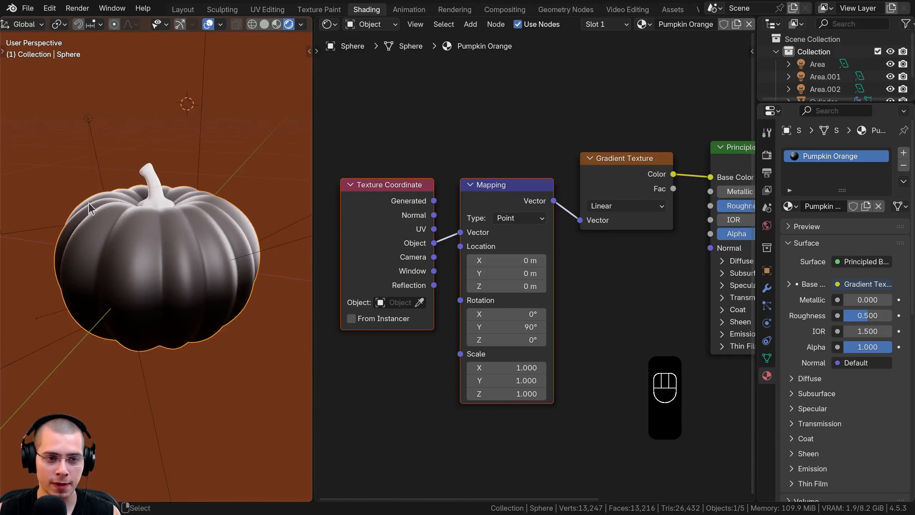
{"action": "scroll", "coordinate": [668, 241], "scroll_direction": "down", "scroll_amount": 2}
Set the Mapping node's X location to 0.04 m and check where the gradient falls on the pumpkin.
{"action": "scroll", "coordinate": [584, 260], "scroll_direction": "up", "scroll_amount": 4}
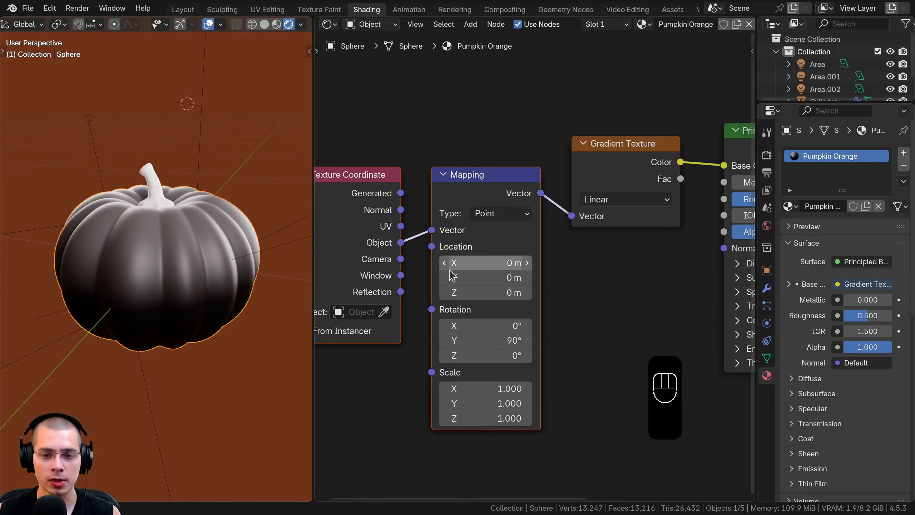
{"action": "mouse_move", "coordinate": [476, 263]}
{"action": "left_mouse_down"}
{"action": "mouse_move", "coordinate": [516, 263]}
{"action": "mouse_move", "coordinate": [448, 264]}
{"action": "mouse_move", "coordinate": [497, 262]}
{"action": "mouse_move", "coordinate": [482, 262]}
{"action": "left_mouse_up"}
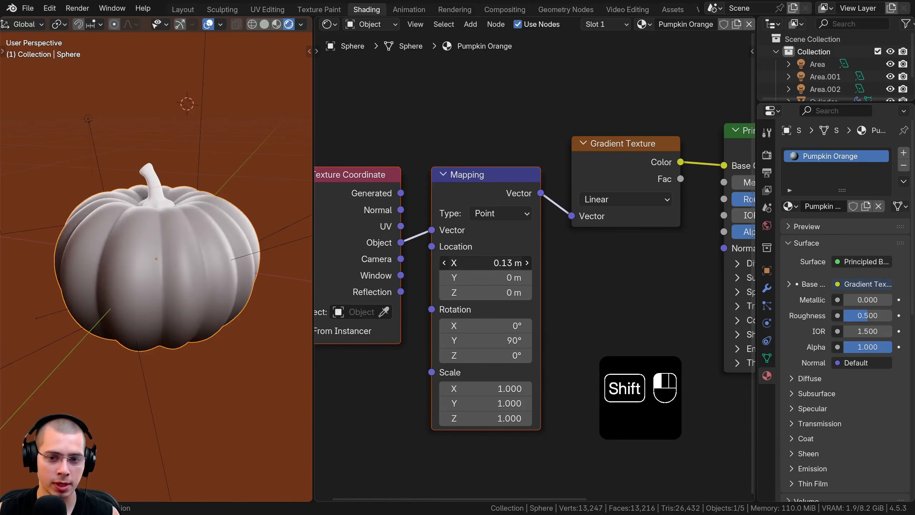
{"action": "left_click", "coordinate": [484, 262]}
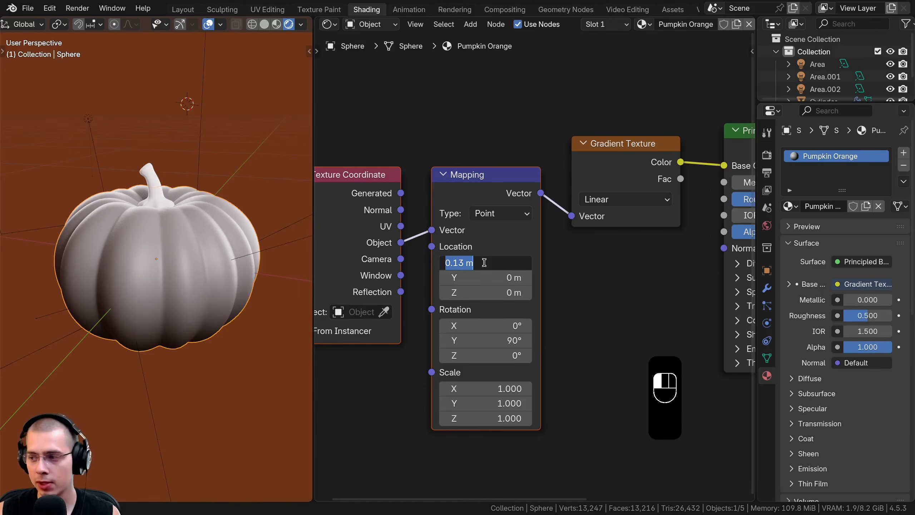
{"action": "type", "text": ","}
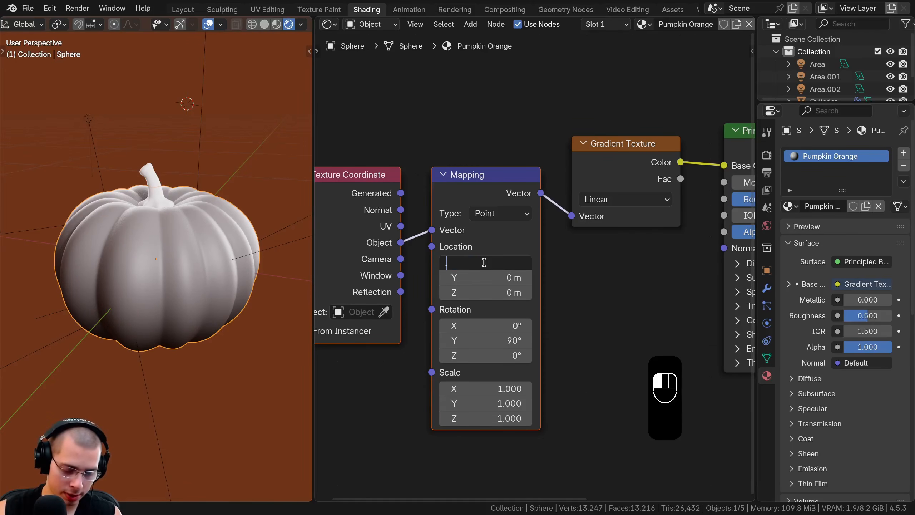
{"action": "key", "text": "Return"}
{"action": "middle_click_drag", "start_coordinate": [95, 306], "coordinate": [146, 266]}
{"action": "scroll", "coordinate": [578, 246], "scroll_direction": "down", "scroll_amount": 1}
Insert a Color Ramp node between the Gradient Texture and the Principled BSDF and line it up with them.
{"action": "middle_click_drag", "start_coordinate": [577, 246], "coordinate": [486, 258]}
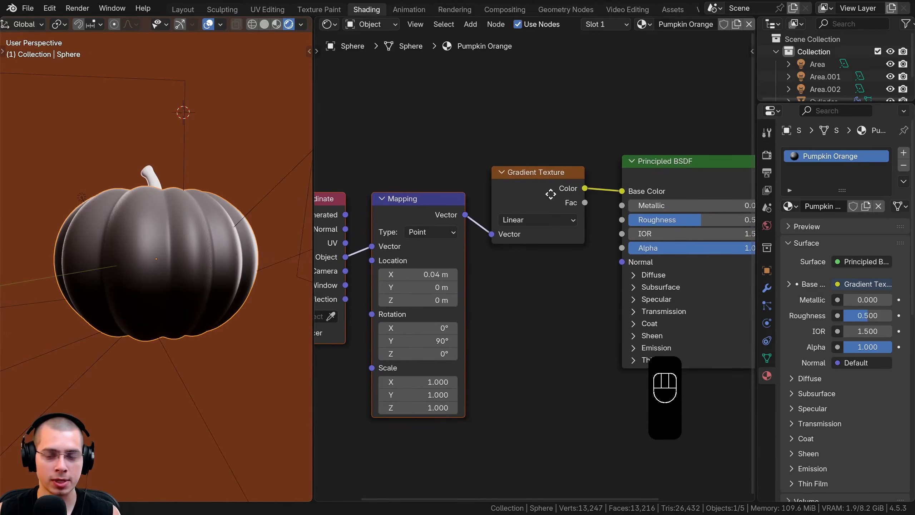
{"action": "middle_click_drag", "start_coordinate": [550, 194], "coordinate": [538, 198]}
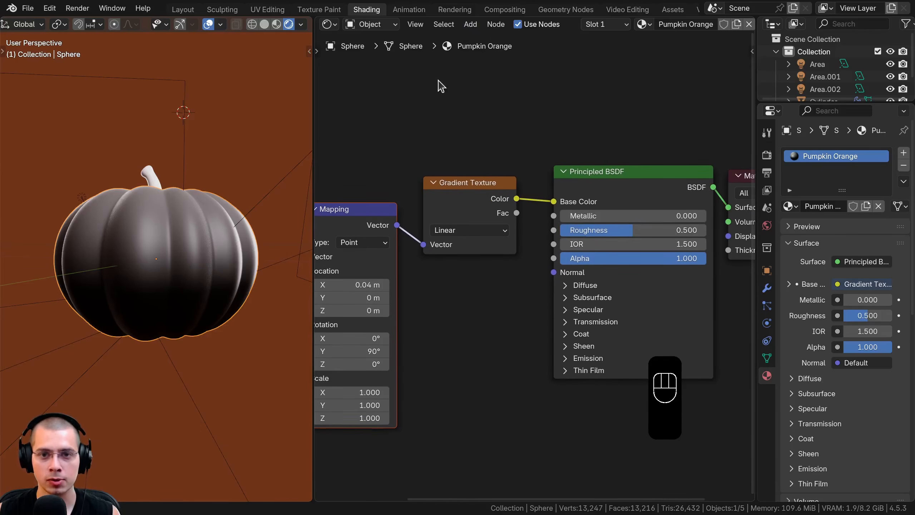
{"action": "left_click", "coordinate": [469, 25]}
{"action": "key", "text": "Escape"}
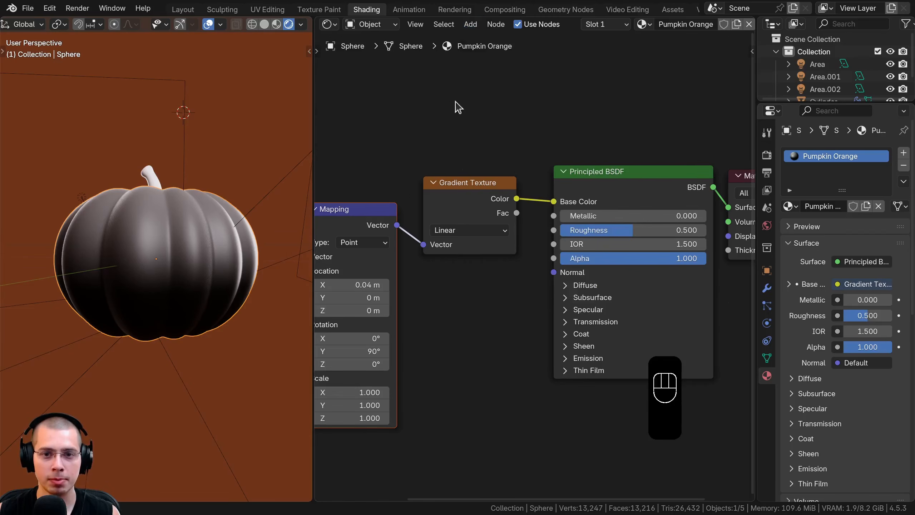
{"action": "key", "text": "shift+a"}
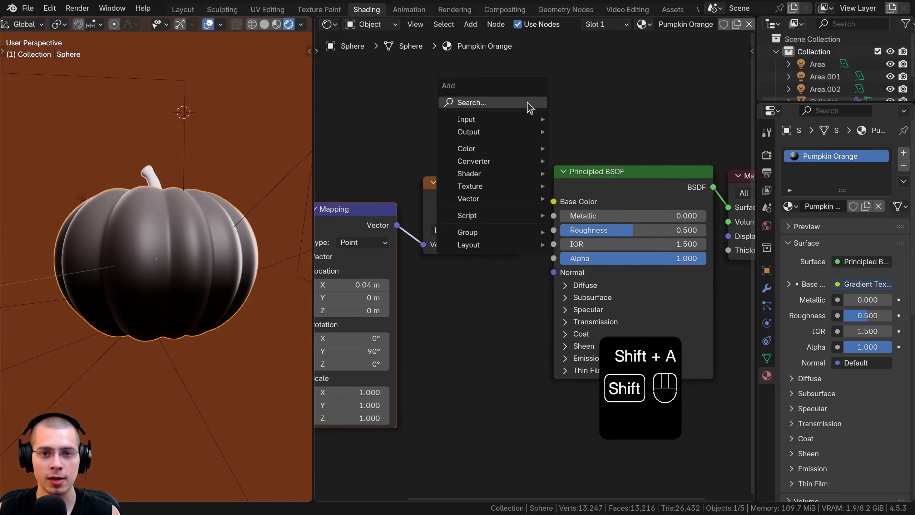
{"action": "left_click", "coordinate": [498, 102]}
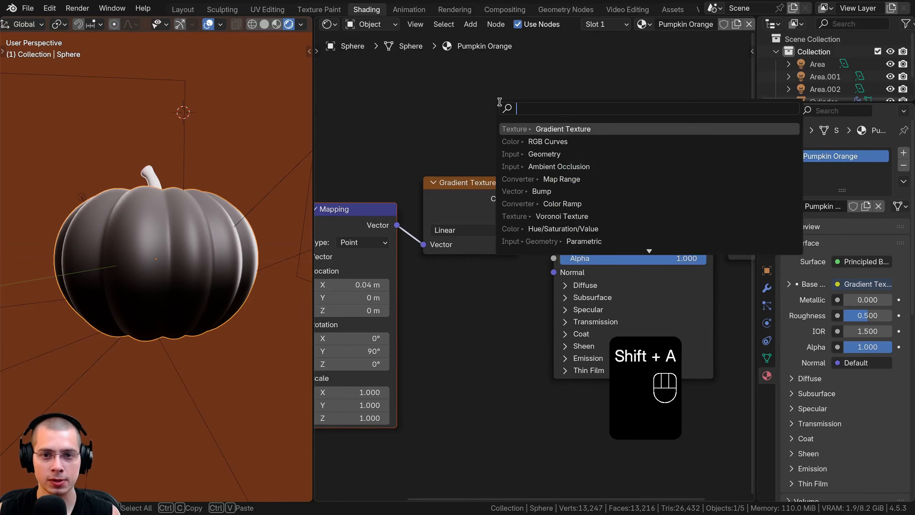
{"action": "type", "text": "ramp"}
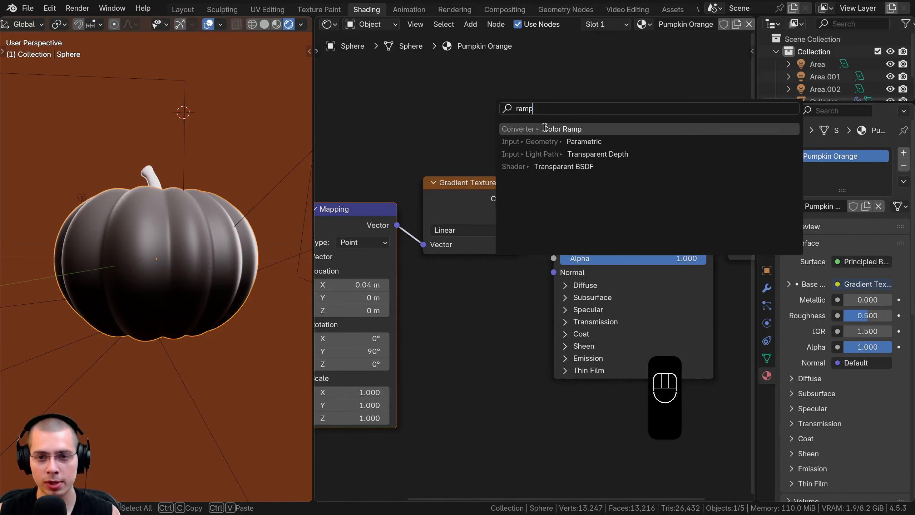
{"action": "left_click", "coordinate": [546, 131]}
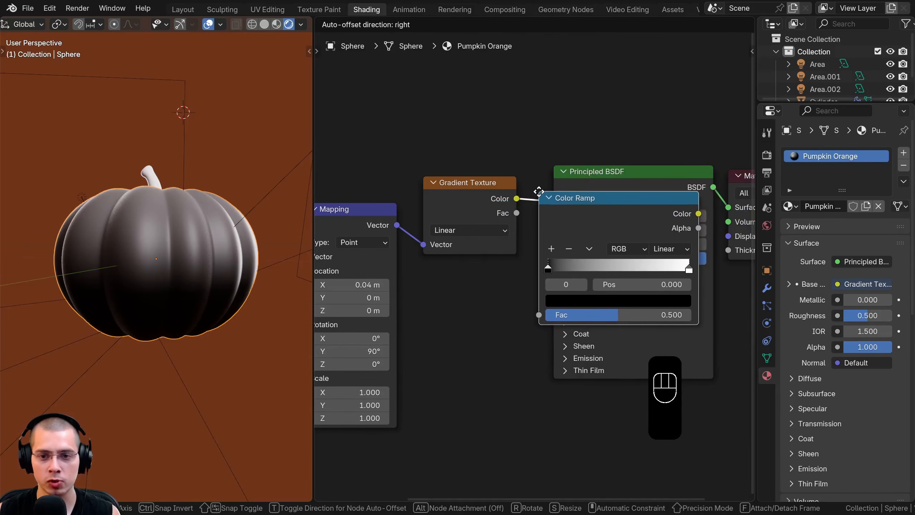
{"action": "left_click", "coordinate": [537, 191]}
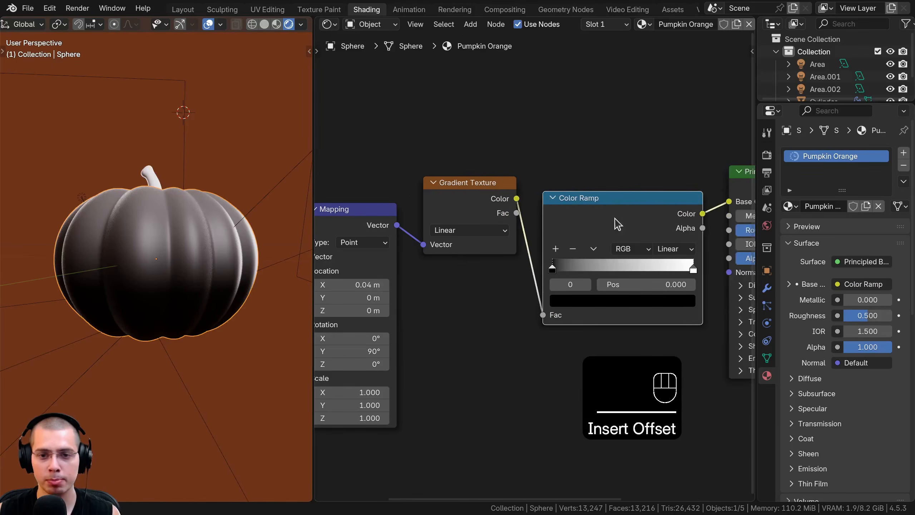
{"action": "middle_click_drag", "start_coordinate": [644, 215], "coordinate": [577, 215]}
{"action": "left_click_drag", "start_coordinate": [549, 204], "coordinate": [549, 188]}
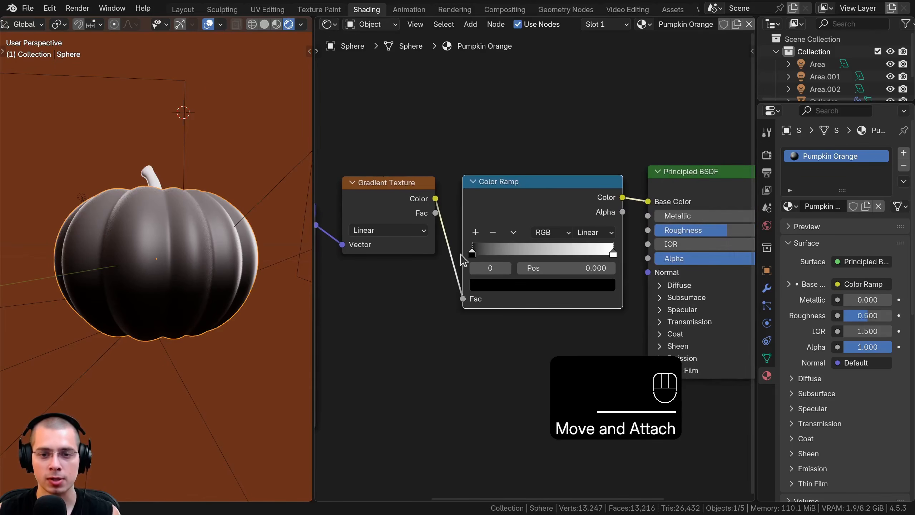
Try out the Color Ramp's black and white stops while viewing the pumpkin from above.
{"action": "left_click_drag", "start_coordinate": [475, 254], "coordinate": [454, 257]}
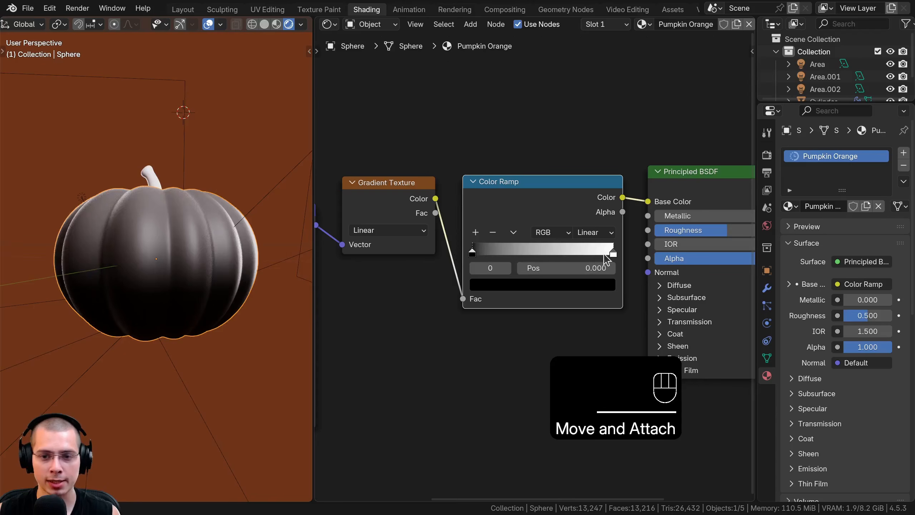
{"action": "left_click_drag", "start_coordinate": [608, 254], "coordinate": [642, 252]}
{"action": "middle_click_drag", "start_coordinate": [182, 156], "coordinate": [207, 176]}
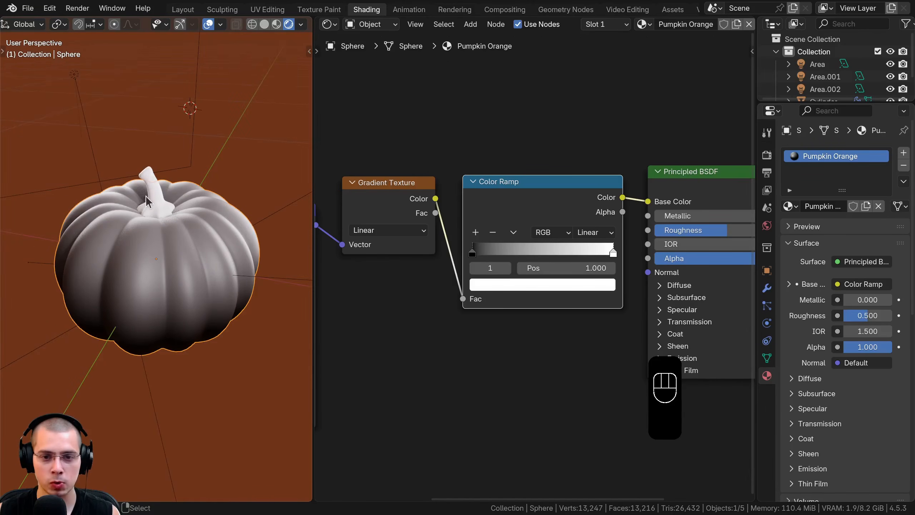
{"action": "left_click_drag", "start_coordinate": [475, 253], "coordinate": [444, 255]}
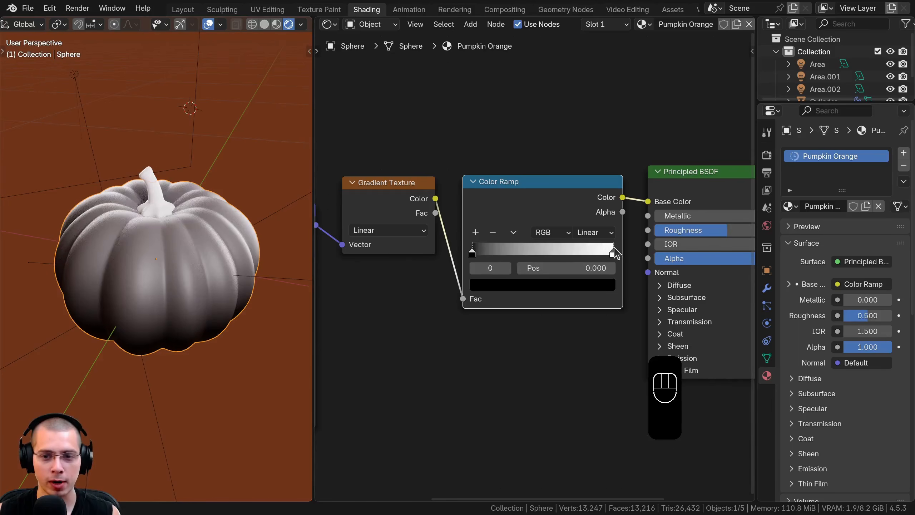
{"action": "left_click_drag", "start_coordinate": [608, 252], "coordinate": [645, 251]}
Change the Color Ramp's black stop at position 0 to a bright red.
{"action": "left_click", "coordinate": [473, 253]}
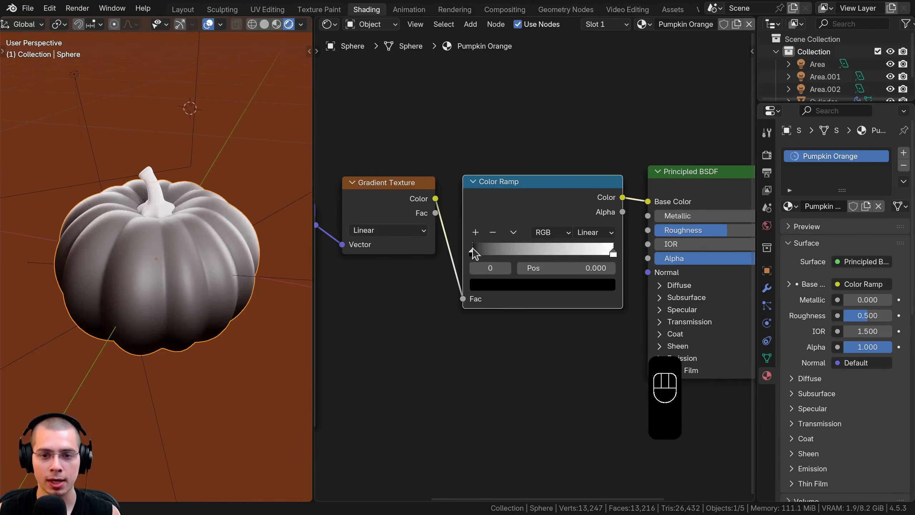
{"action": "left_click", "coordinate": [517, 285]}
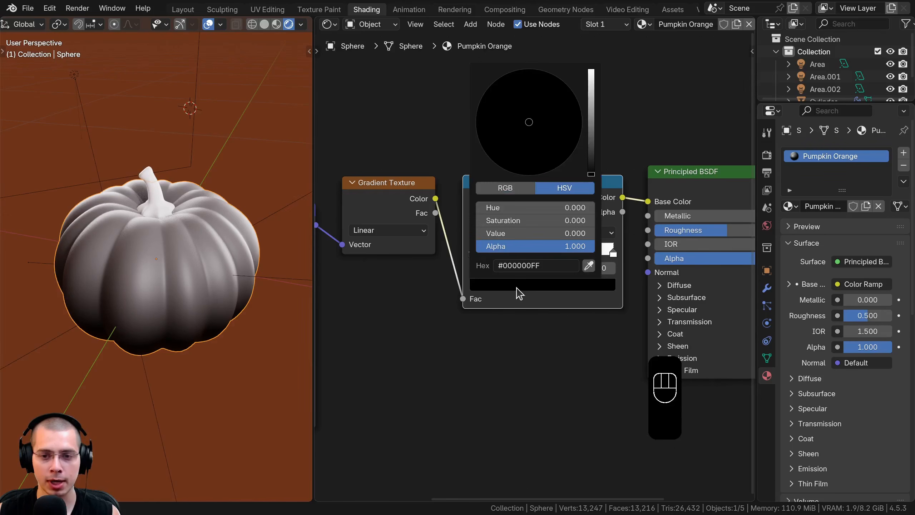
{"action": "left_click_drag", "start_coordinate": [591, 153], "coordinate": [591, 108]}
{"action": "left_click_drag", "start_coordinate": [529, 122], "coordinate": [523, 174]}
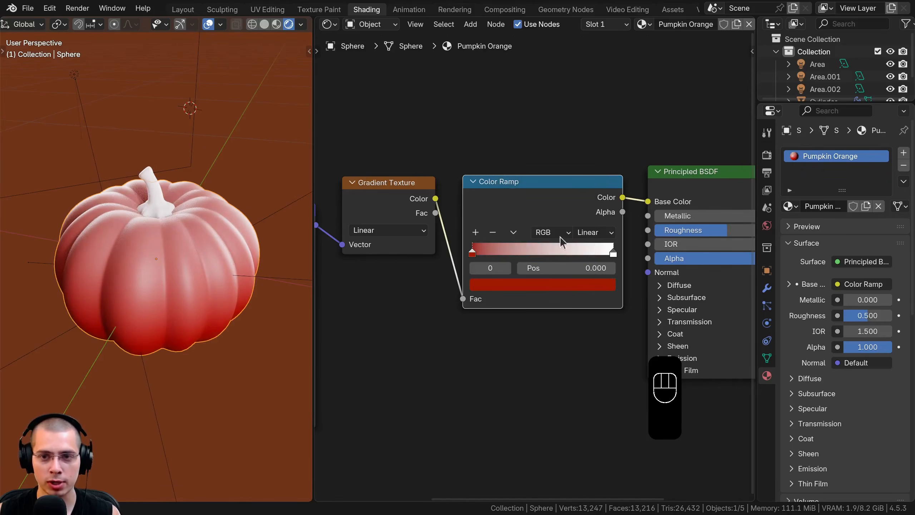
{"action": "left_click", "coordinate": [550, 283]}
{"action": "left_click_drag", "start_coordinate": [592, 108], "coordinate": [591, 99]}
{"action": "left_click_drag", "start_coordinate": [524, 173], "coordinate": [523, 168]}
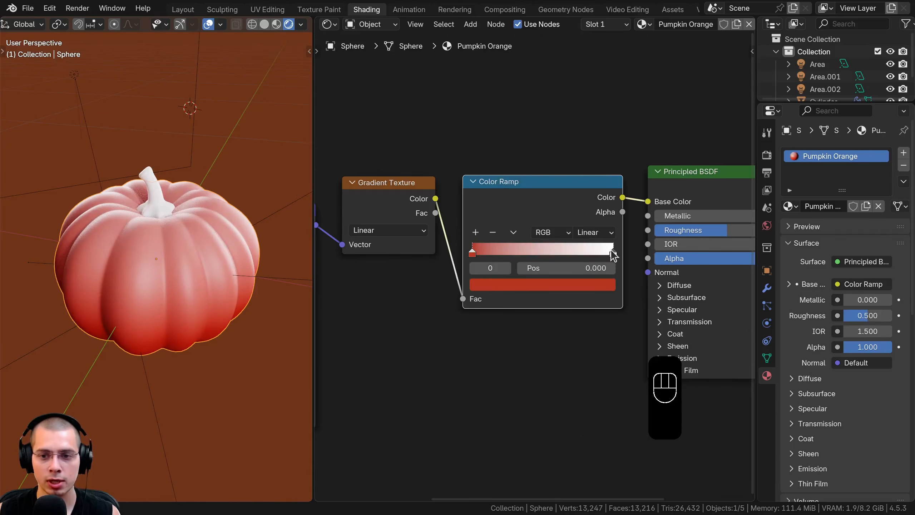
Change the Color Ramp's white stop to a bright orange and inspect the coloring on the pumpkin.
{"action": "left_click", "coordinate": [613, 253]}
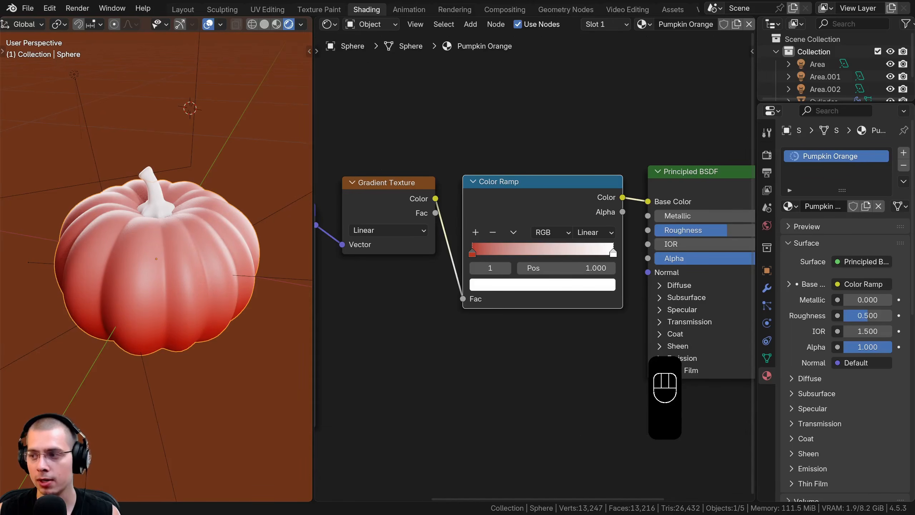
{"action": "left_click", "coordinate": [519, 285]}
{"action": "left_click_drag", "start_coordinate": [527, 126], "coordinate": [500, 167]}
{"action": "middle_click_drag", "start_coordinate": [250, 237], "coordinate": [256, 217]}
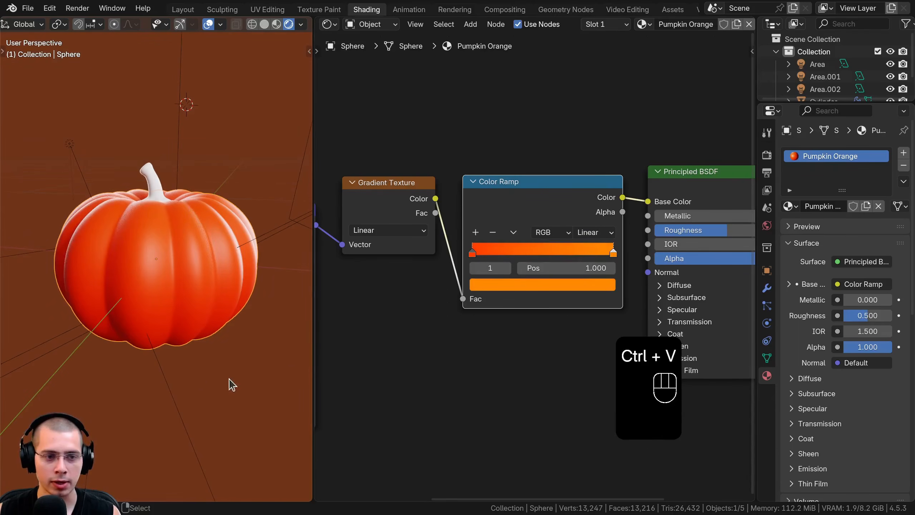
{"action": "middle_click_drag", "start_coordinate": [168, 234], "coordinate": [171, 203]}
{"action": "scroll", "coordinate": [170, 202], "scroll_direction": "up", "scroll_amount": 1}
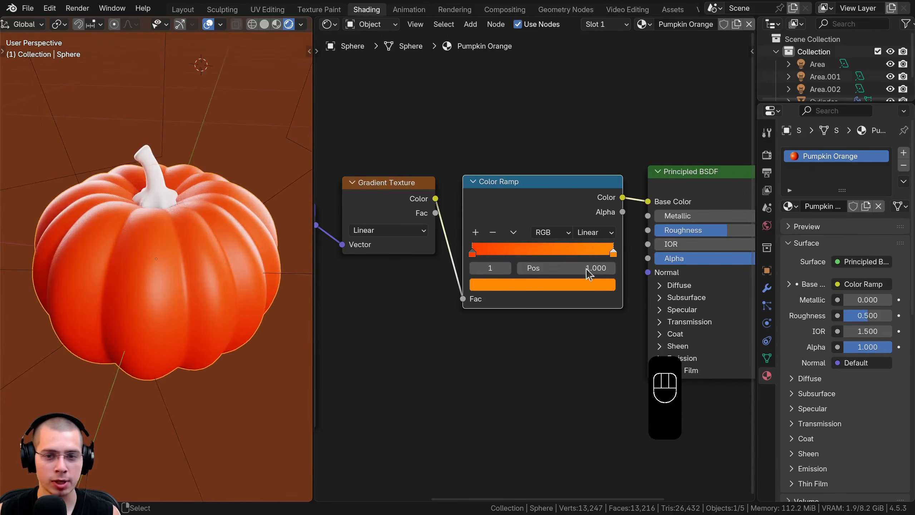
Move the Color Ramp's orange stop to position 0.254, checking the gradient from below and from the side.
{"action": "scroll", "coordinate": [615, 257], "scroll_direction": "up", "scroll_amount": 1}
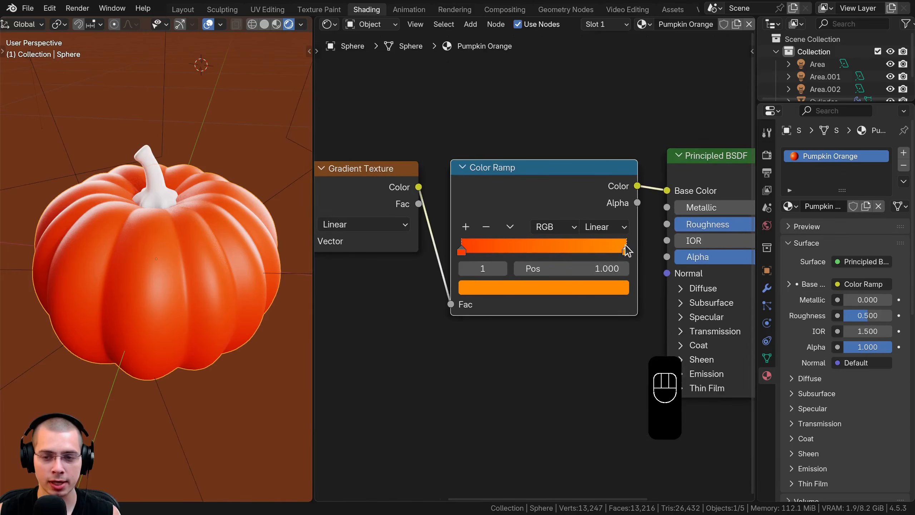
{"action": "left_click_drag", "start_coordinate": [627, 250], "coordinate": [499, 250]}
{"action": "scroll", "coordinate": [198, 252], "scroll_direction": "down", "scroll_amount": 3}
{"action": "middle_click_drag", "start_coordinate": [208, 232], "coordinate": [216, 184]}
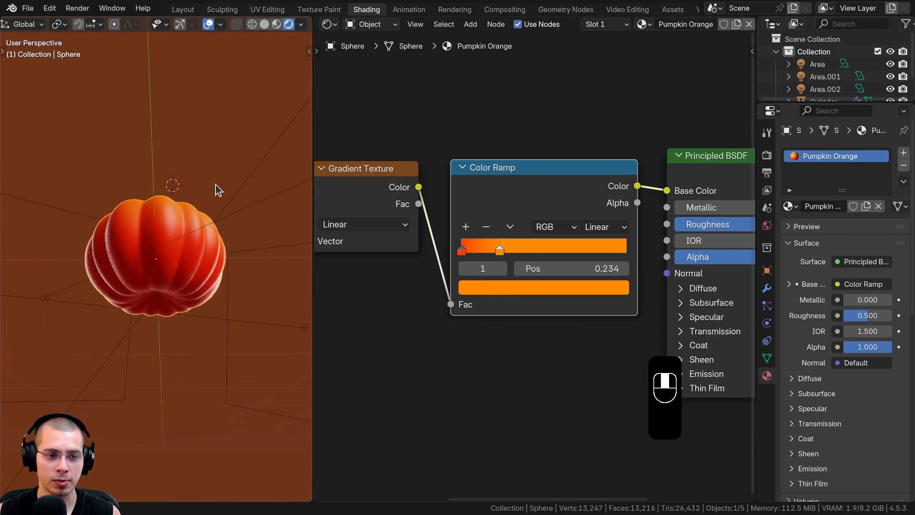
{"action": "middle_click_drag", "start_coordinate": [172, 273], "coordinate": [117, 184]}
{"action": "scroll", "coordinate": [183, 231], "scroll_direction": "up", "scroll_amount": 2}
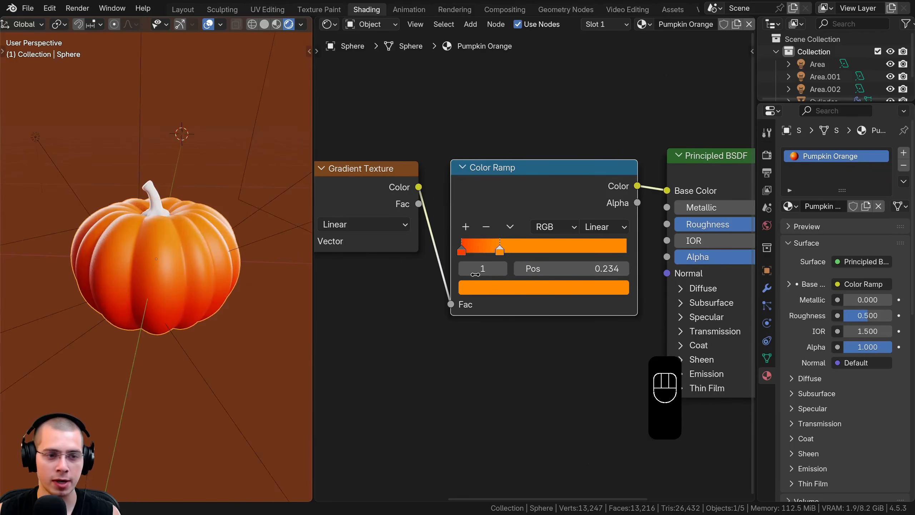
{"action": "left_click_drag", "start_coordinate": [500, 249], "coordinate": [503, 250]}
{"action": "middle_click_drag", "start_coordinate": [180, 314], "coordinate": [180, 243]}
{"action": "scroll", "coordinate": [615, 255], "scroll_direction": "down", "scroll_amount": 1}
Test a glossy Roughness of 0.123 on the Principled BSDF, and settle on 0.472.
{"action": "middle_click_drag", "start_coordinate": [615, 255], "coordinate": [463, 233]}
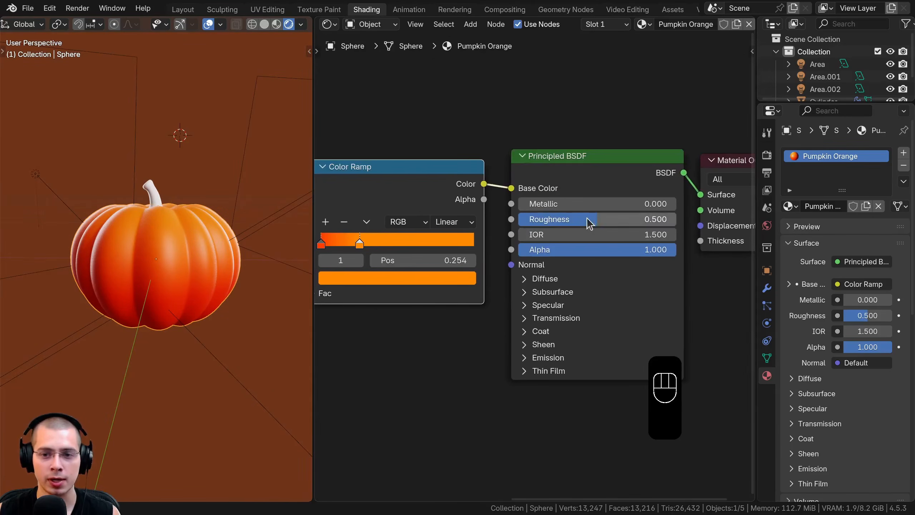
{"action": "left_click_drag", "start_coordinate": [567, 220], "coordinate": [507, 221]}
{"action": "scroll", "coordinate": [163, 192], "scroll_direction": "up", "scroll_amount": 2}
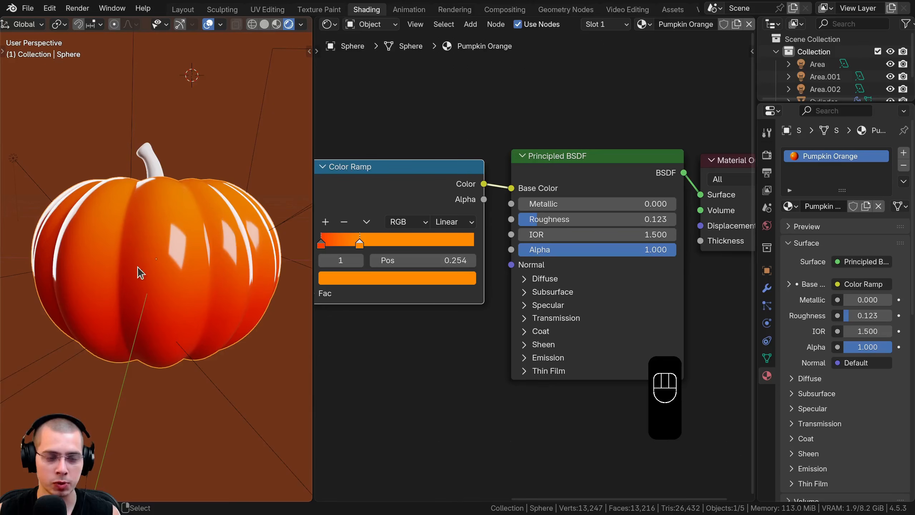
{"action": "mouse_move", "coordinate": [547, 219]}
{"action": "left_mouse_down"}
{"action": "mouse_move", "coordinate": [654, 219]}
{"action": "mouse_move", "coordinate": [592, 219]}
{"action": "left_mouse_up"}
{"action": "left_click", "coordinate": [591, 224]}
{"action": "left_click", "coordinate": [153, 220]}
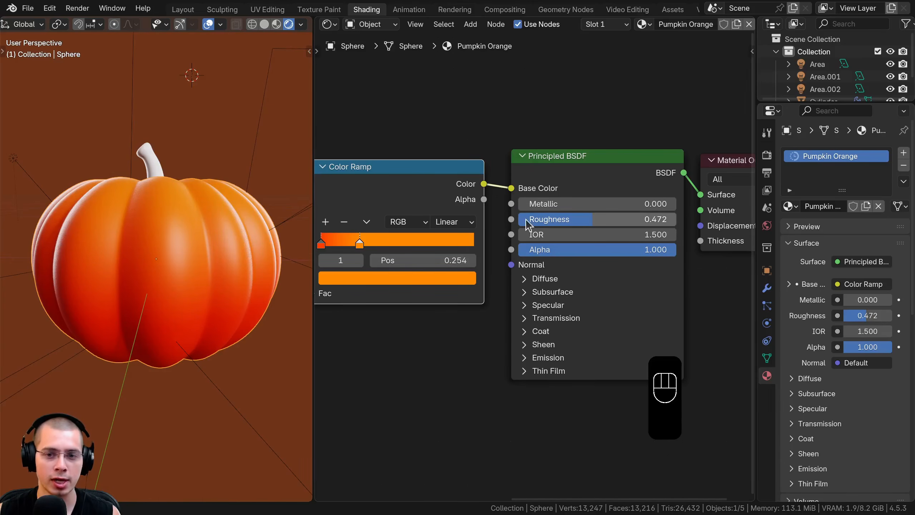
{"action": "mouse_move", "coordinate": [157, 245]}
{"action": "middle_mouse_down"}
{"action": "mouse_move", "coordinate": [159, 259]}
{"action": "mouse_move", "coordinate": [175, 249]}
{"action": "middle_mouse_up"}
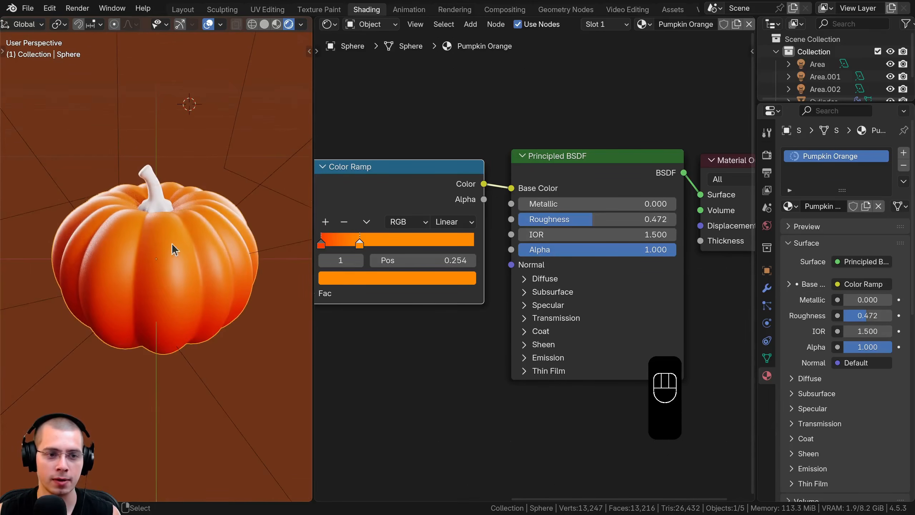
Create a new material for the pumpkin's stem and name it "Stem".
{"action": "left_click", "coordinate": [152, 174]}
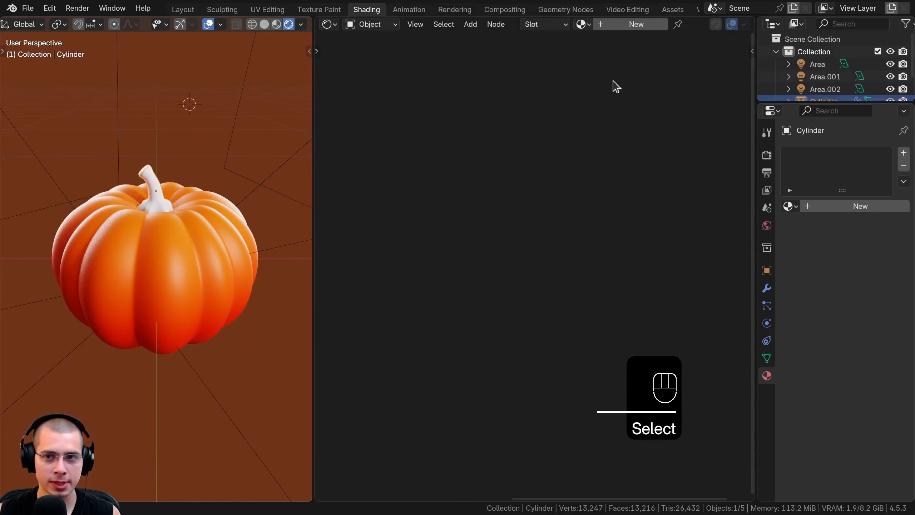
{"action": "left_click", "coordinate": [623, 28]}
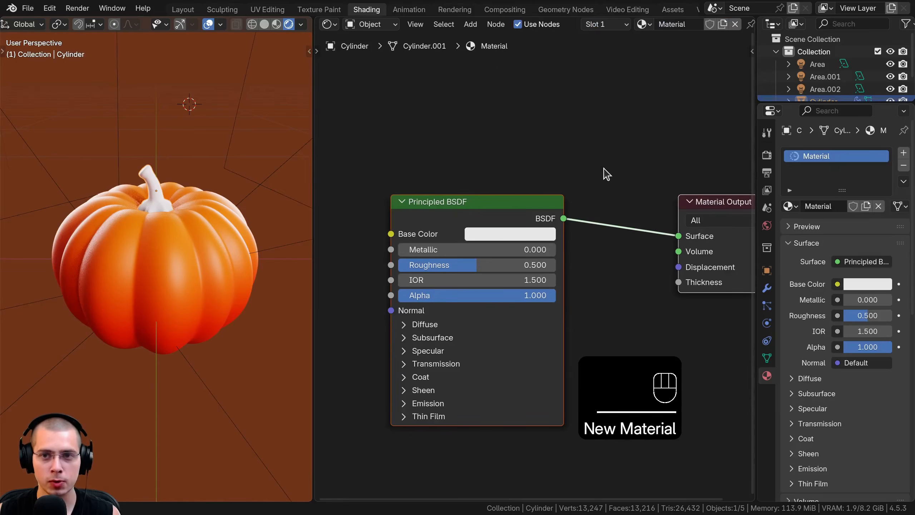
{"action": "double_click", "coordinate": [679, 26]}
{"action": "type", "text": "Stem"}
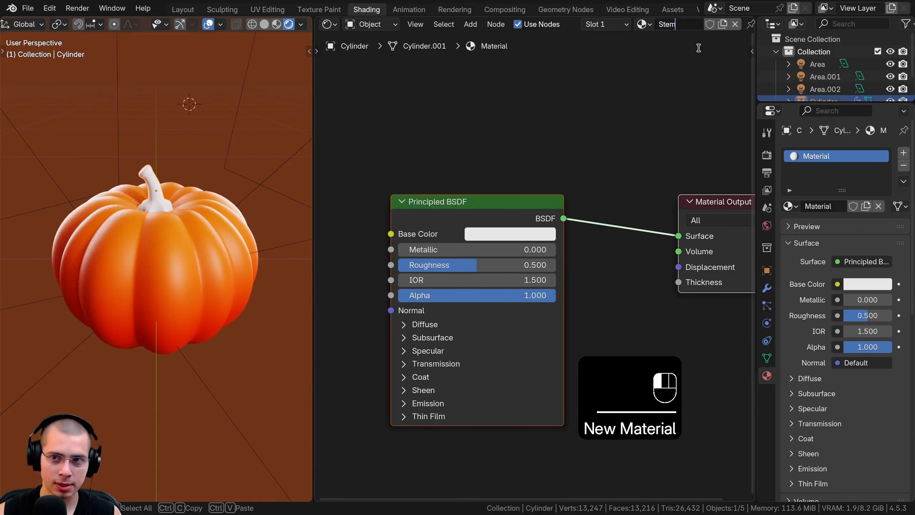
{"action": "key", "text": "Return"}
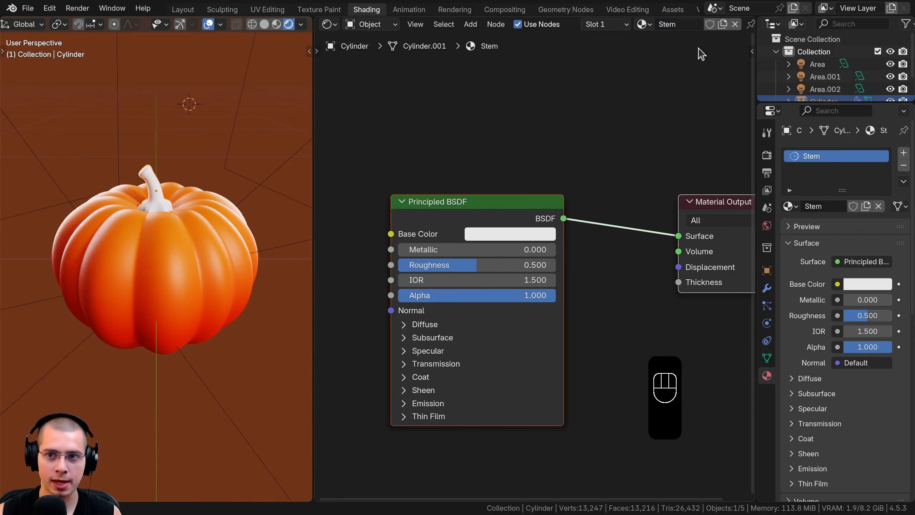
Change the Stem material's Base Color to a dark green.
{"action": "left_click", "coordinate": [495, 234]}
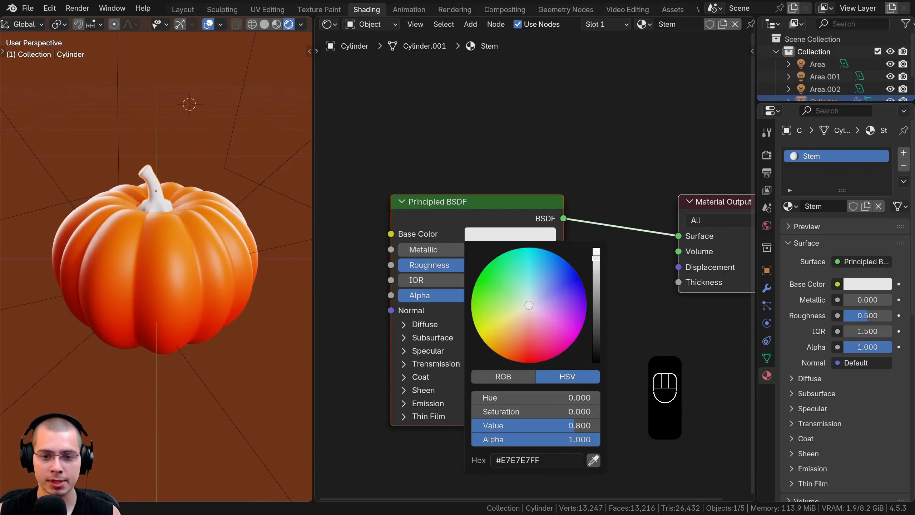
{"action": "left_click_drag", "start_coordinate": [529, 305], "coordinate": [487, 311]}
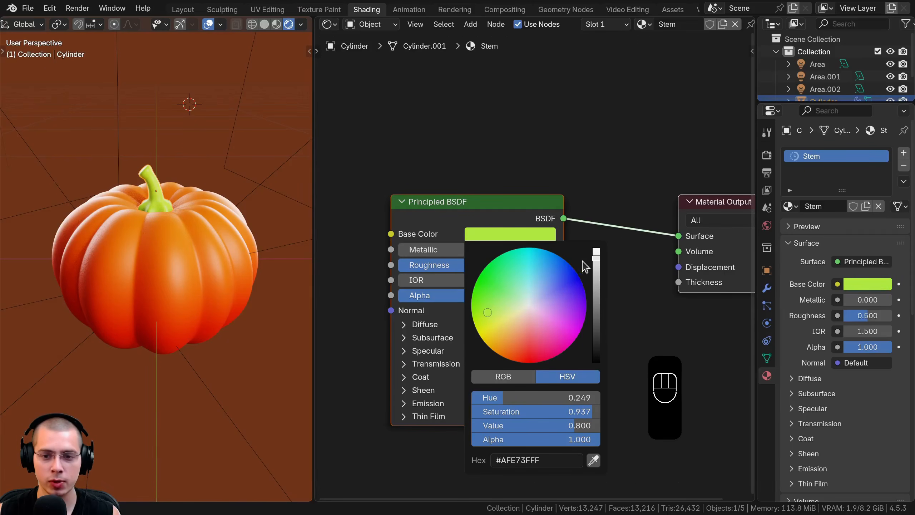
{"action": "left_click_drag", "start_coordinate": [596, 257], "coordinate": [596, 314]}
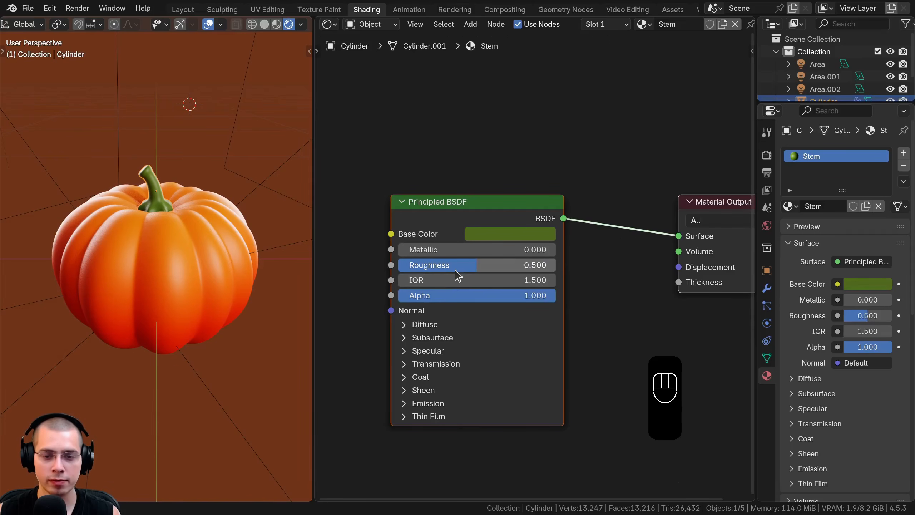
Set the Stem material's Roughness to 0.661 and shift its Base Color to a yellowish olive green.
{"action": "left_click_drag", "start_coordinate": [454, 270], "coordinate": [489, 271]}
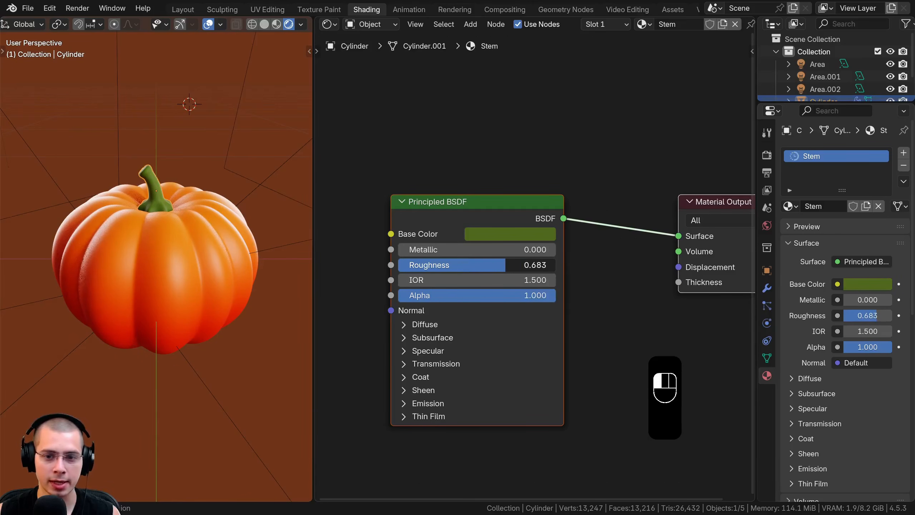
{"action": "scroll", "coordinate": [159, 168], "scroll_direction": "up", "scroll_amount": 1}
{"action": "middle_click_drag", "start_coordinate": [162, 164], "coordinate": [197, 146]}
{"action": "left_click", "coordinate": [497, 232]}
{"action": "left_click_drag", "start_coordinate": [493, 319], "coordinate": [495, 320]}
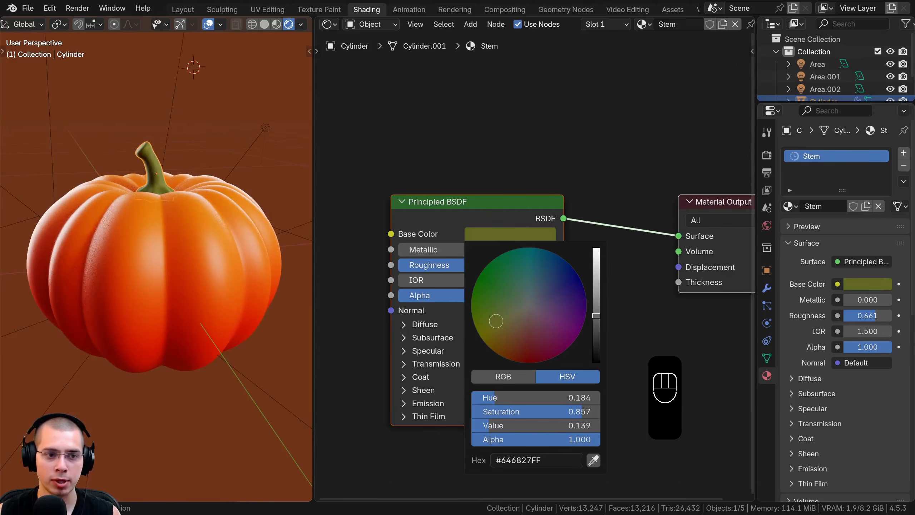
{"action": "scroll", "coordinate": [497, 320], "scroll_direction": "down", "scroll_amount": 1}
{"action": "scroll", "coordinate": [230, 194], "scroll_direction": "down", "scroll_amount": 2}
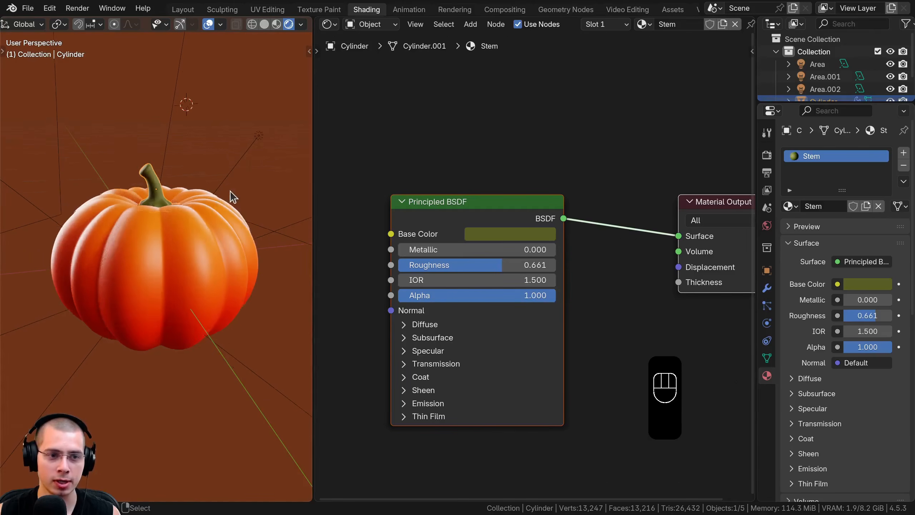
{"action": "mouse_move", "coordinate": [217, 195]}
{"action": "middle_mouse_down"}
{"action": "mouse_move", "coordinate": [193, 191]}
{"action": "mouse_move", "coordinate": [206, 192]}
{"action": "middle_mouse_up"}
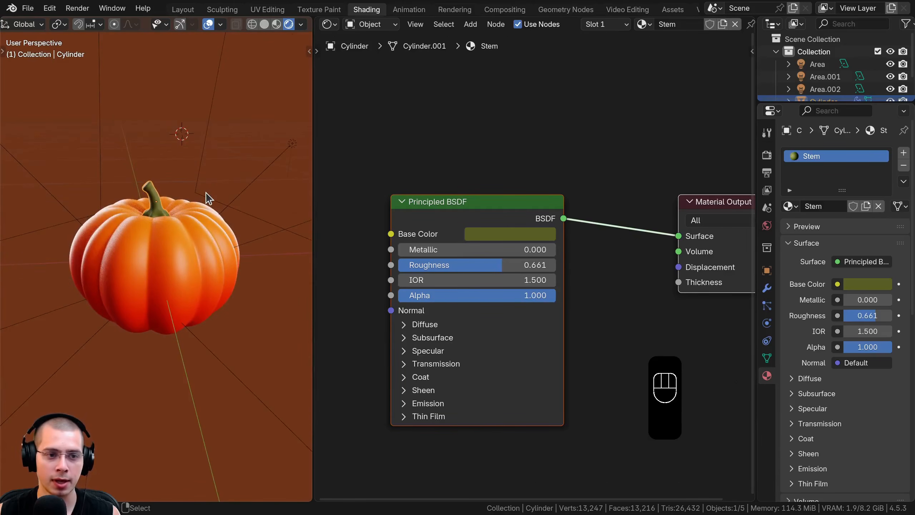
Return to the Layout workspace and save the file.
{"action": "left_click", "coordinate": [183, 9]}
{"action": "left_click", "coordinate": [28, 8]}
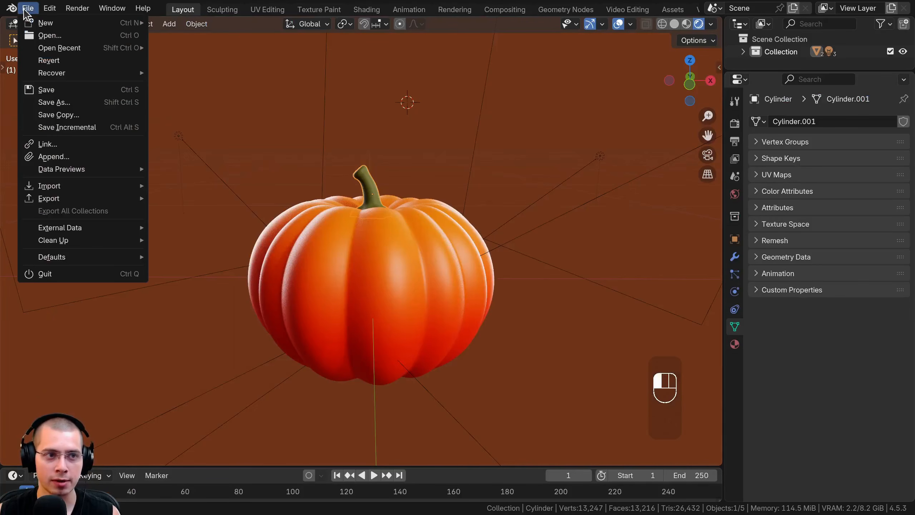
{"action": "left_click", "coordinate": [57, 95]}
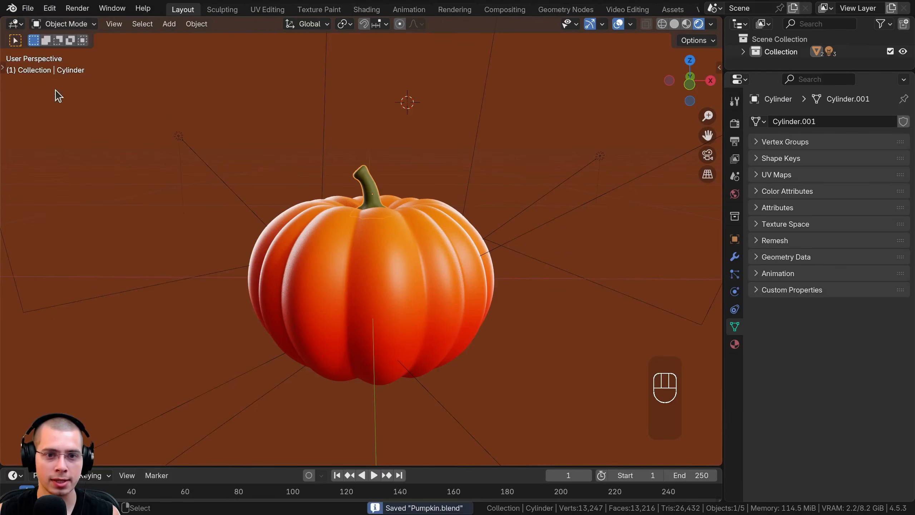
Duplicate the stem and pumpkin body together and place the copy diagonally in front of the original, keeping its height locked.
{"action": "middle_click_drag", "start_coordinate": [392, 260], "coordinate": [395, 240]}
{"action": "left_click", "coordinate": [399, 231], "text": "shift"}
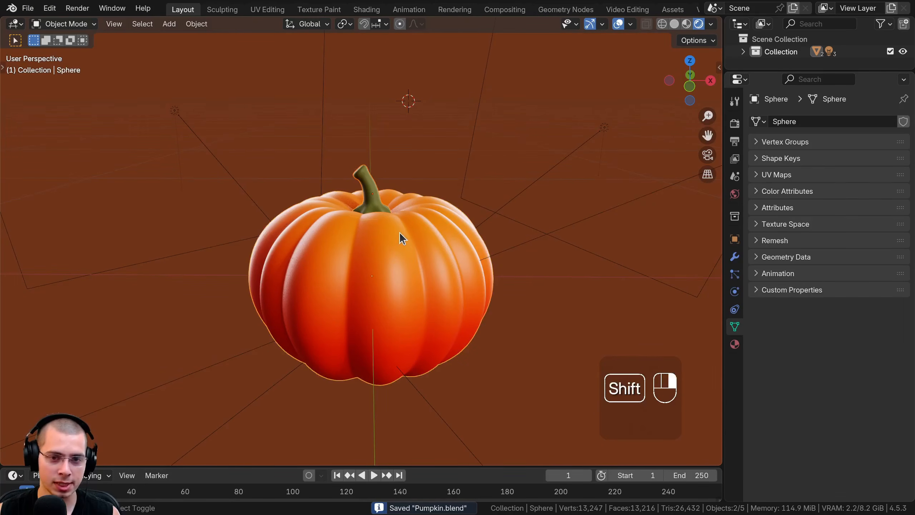
{"action": "left_click", "coordinate": [366, 176]}
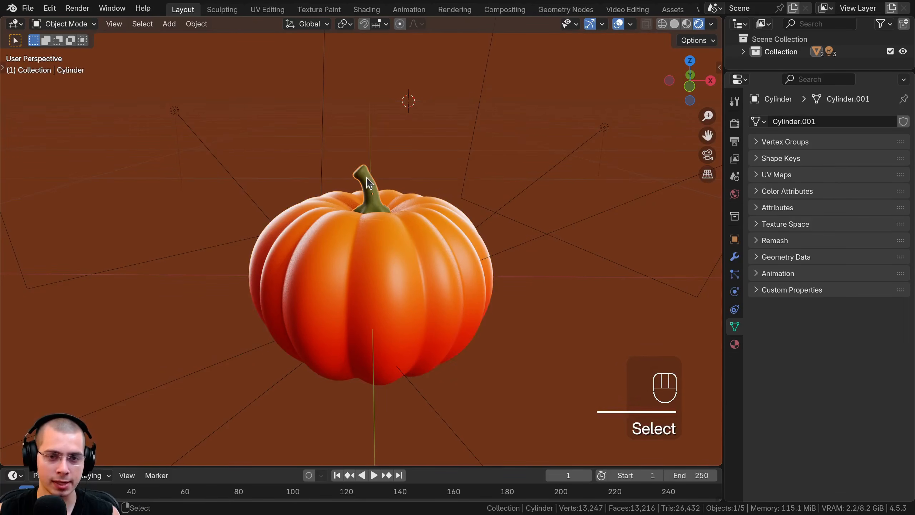
{"action": "left_click", "coordinate": [409, 250], "text": "shift"}
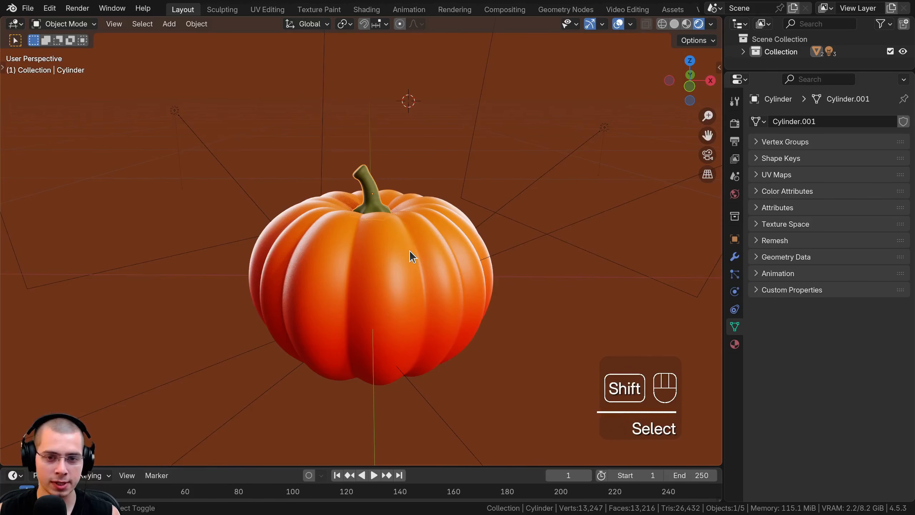
{"action": "scroll", "coordinate": [409, 249], "scroll_direction": "down", "scroll_amount": 2}
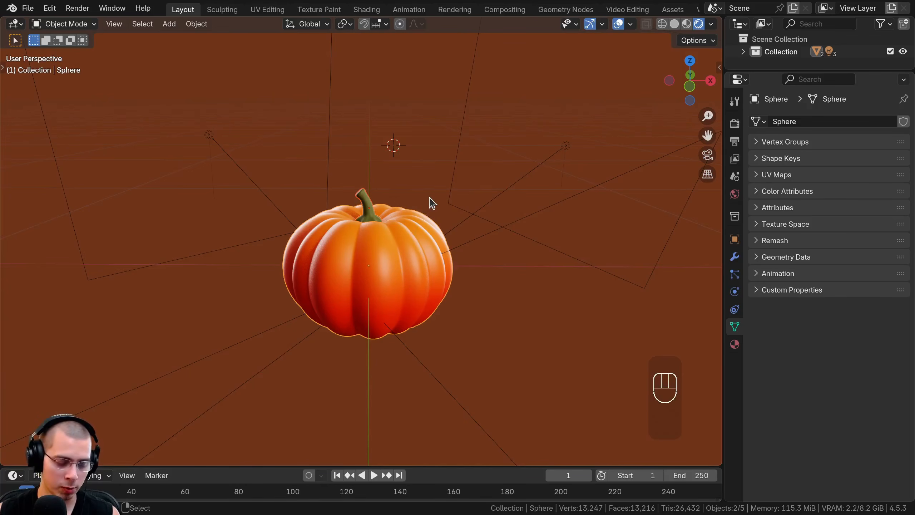
{"action": "key", "text": "shift+d"}
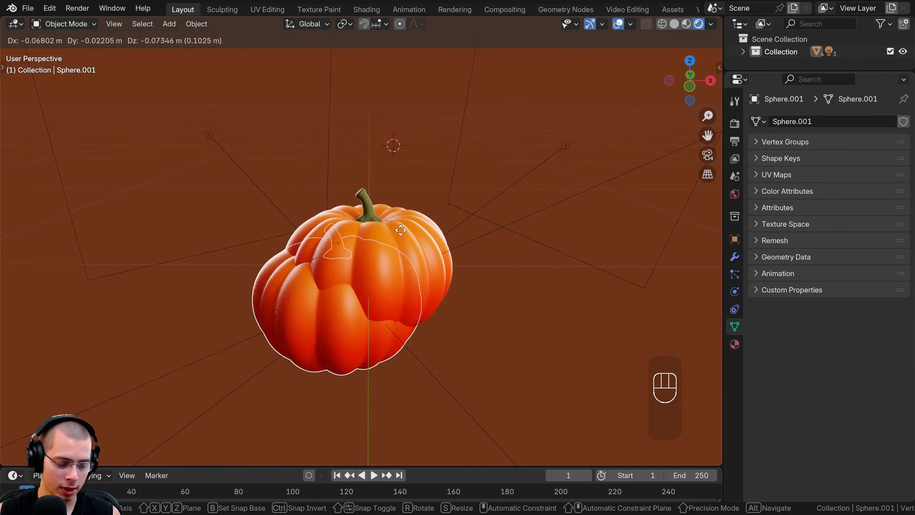
{"action": "key", "text": "shift+z"}
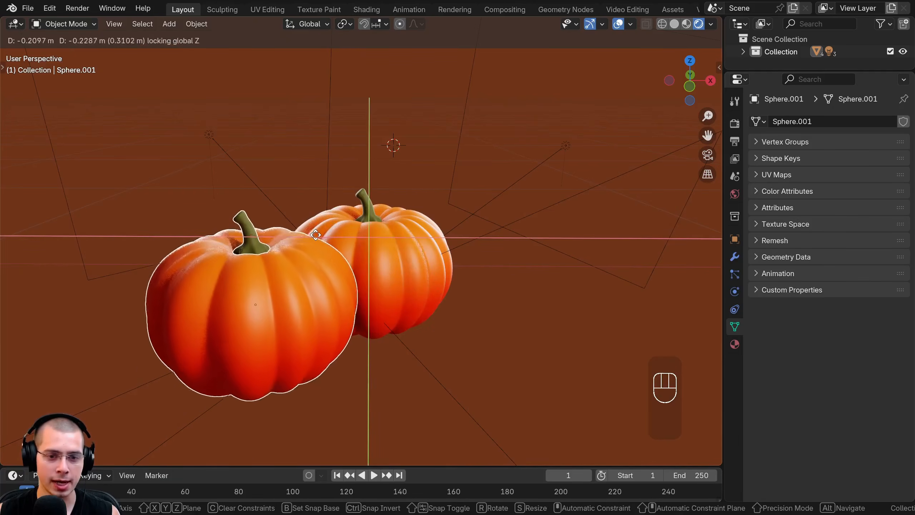
{"action": "left_click", "coordinate": [324, 242]}
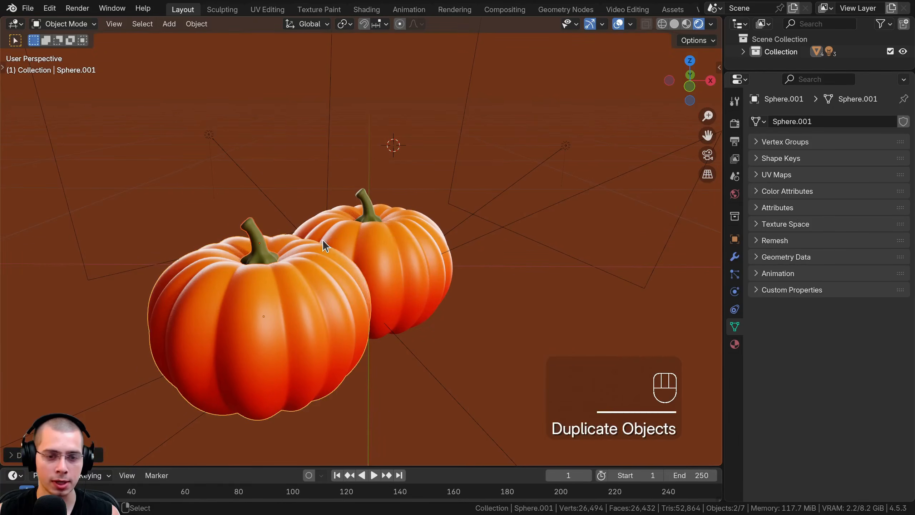
Scale the duplicate down into a small pumpkin and move it beside the large one, level with its base.
{"action": "key", "text": "s"}
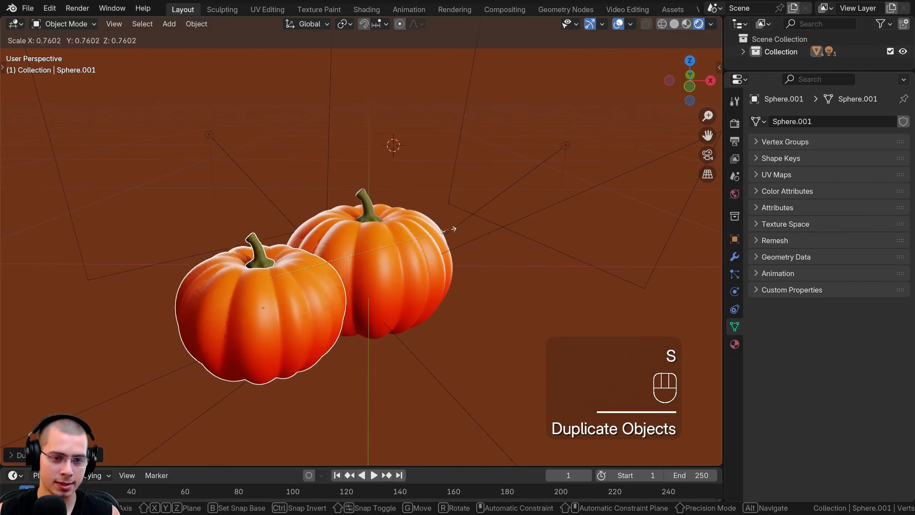
{"action": "left_click", "coordinate": [383, 258]}
{"action": "middle_click_drag", "start_coordinate": [383, 257], "coordinate": [287, 228]}
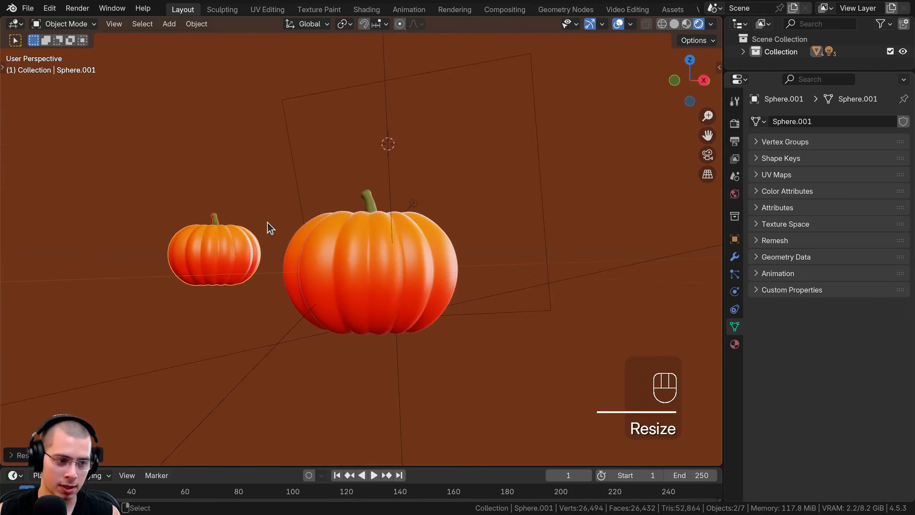
{"action": "key", "text": "g"}
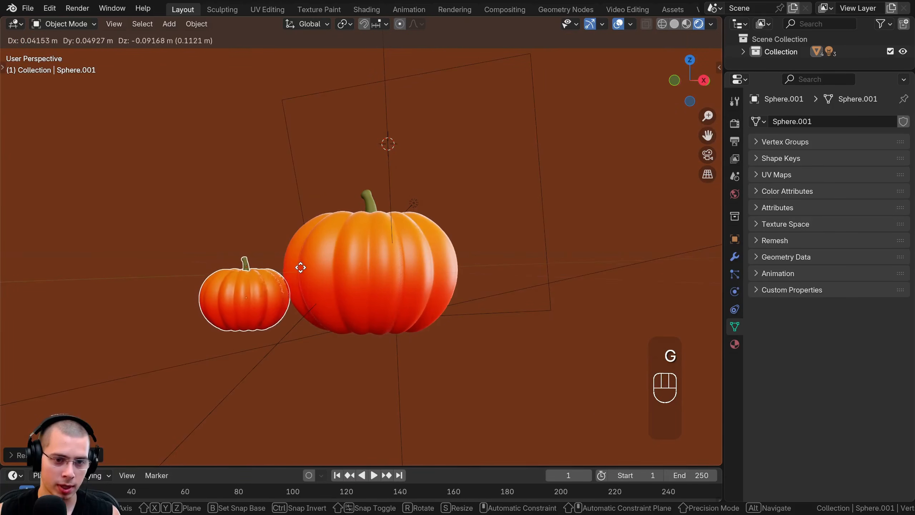
{"action": "left_click", "coordinate": [300, 267]}
{"action": "middle_click_drag", "start_coordinate": [301, 266], "coordinate": [347, 227], "text": "shift"}
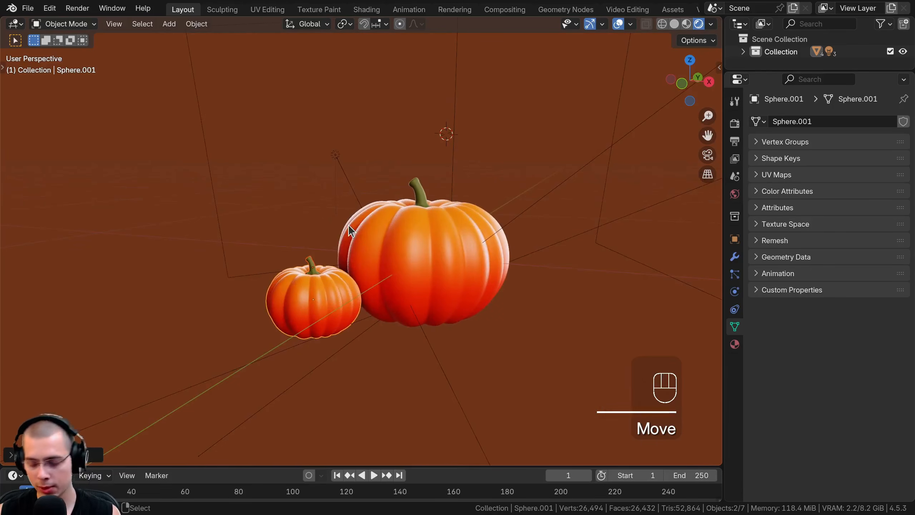
Raise the small pumpkin's stem about 0.024 m along Z.
{"action": "key", "text": "KP_Decimal"}
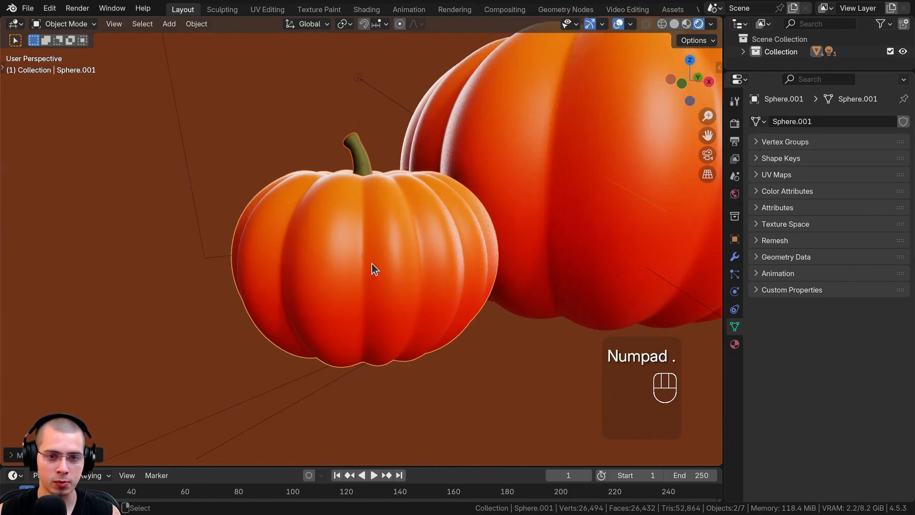
{"action": "left_click", "coordinate": [357, 152]}
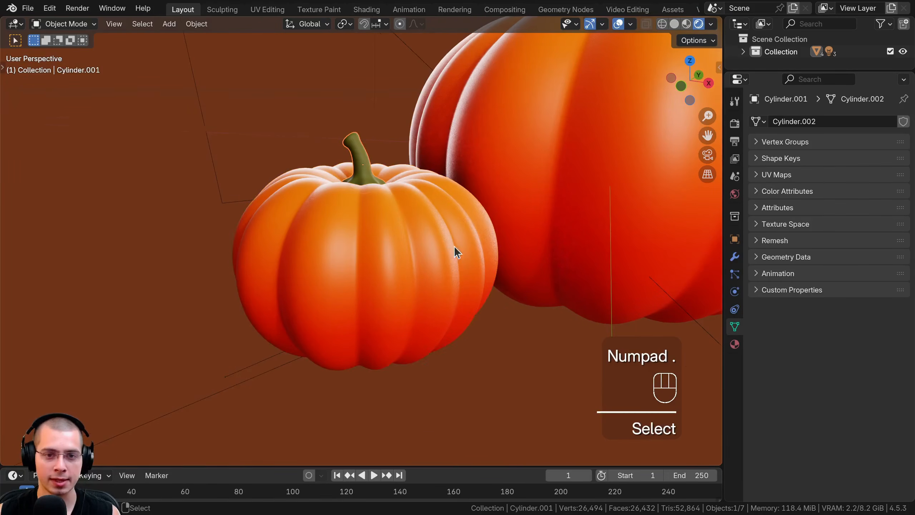
{"action": "scroll", "coordinate": [454, 249], "scroll_direction": "down", "scroll_amount": 2}
{"action": "key", "text": "g"}
{"action": "key", "text": "z"}
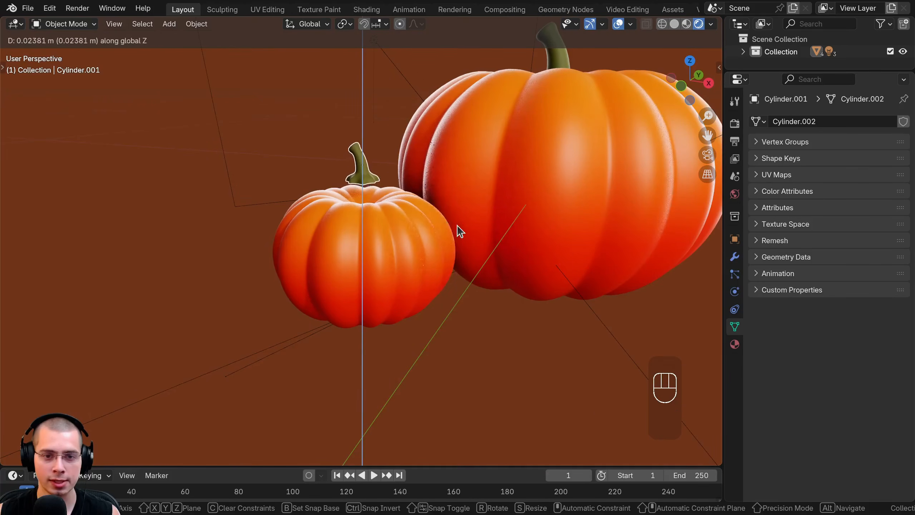
{"action": "left_click", "coordinate": [406, 226]}
Stretch the small pumpkin body's whole mesh by about 1.28 along Z in Edit Mode.
{"action": "left_click", "coordinate": [400, 210]}
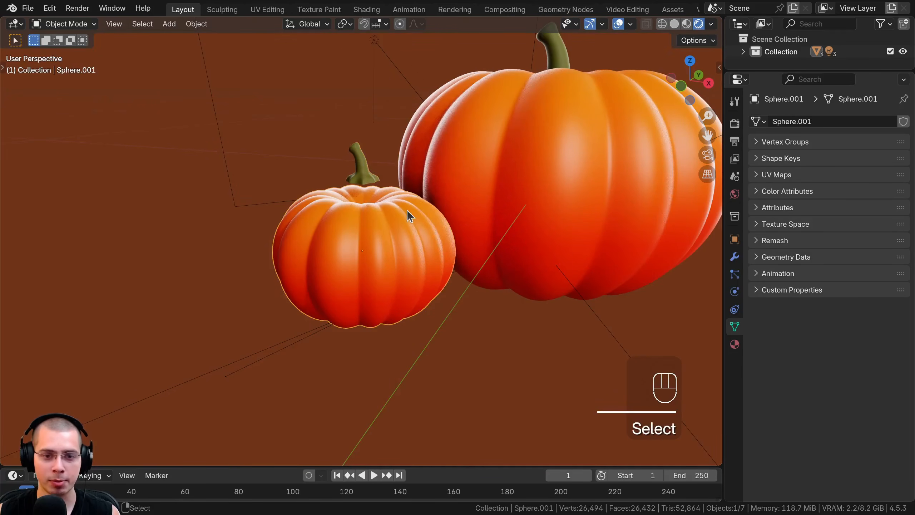
{"action": "key", "text": "Tab"}
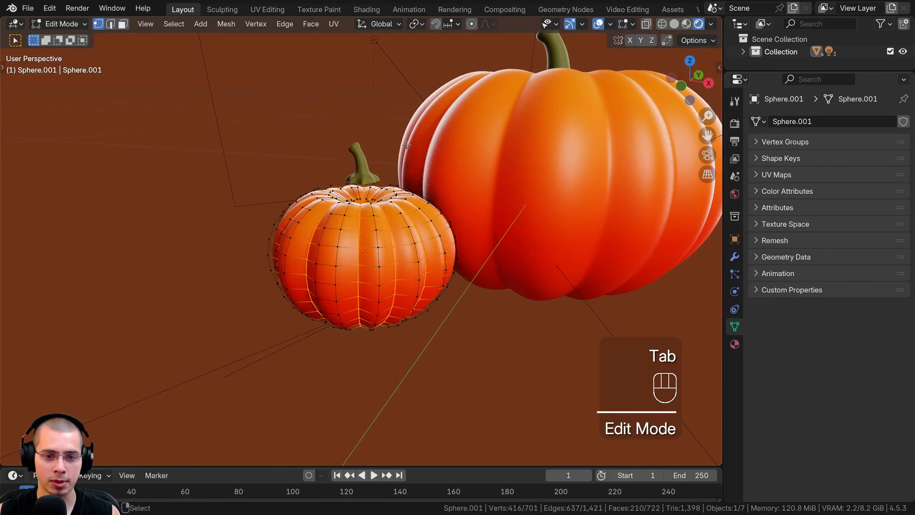
{"action": "key", "text": "a"}
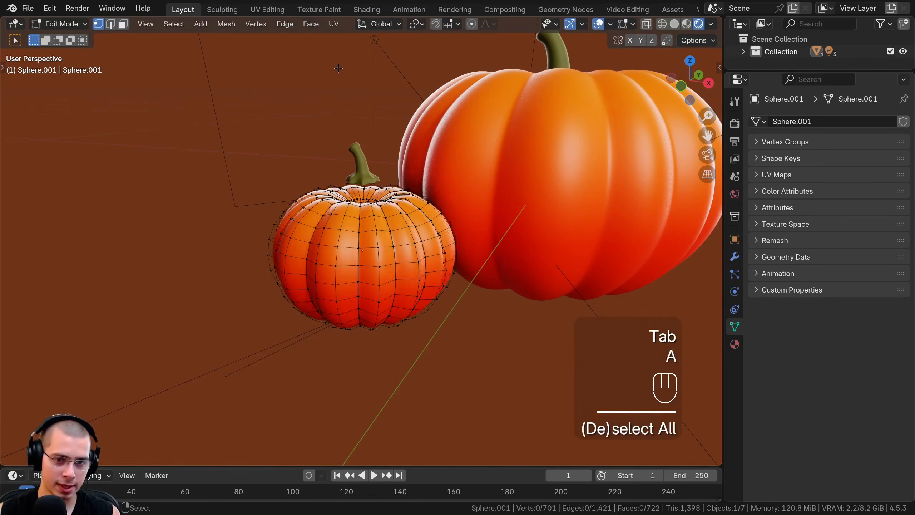
{"action": "key", "text": "a"}
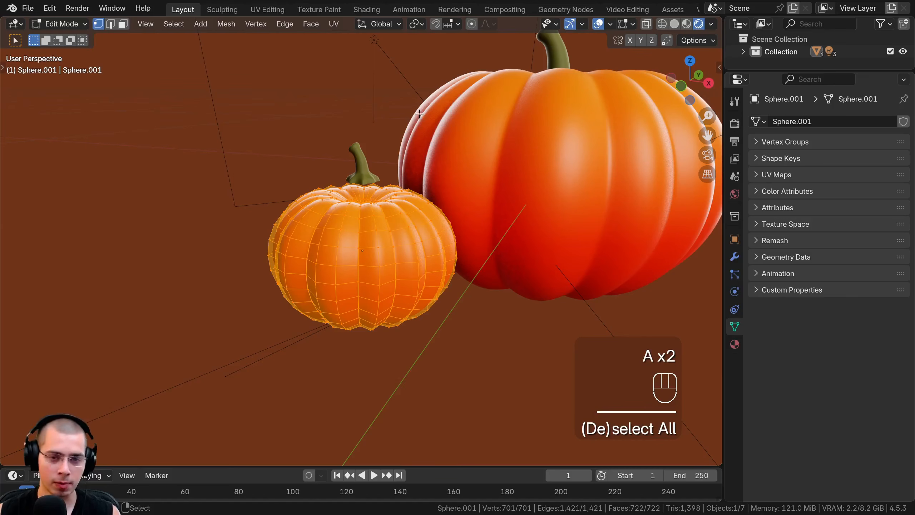
{"action": "key", "text": "s"}
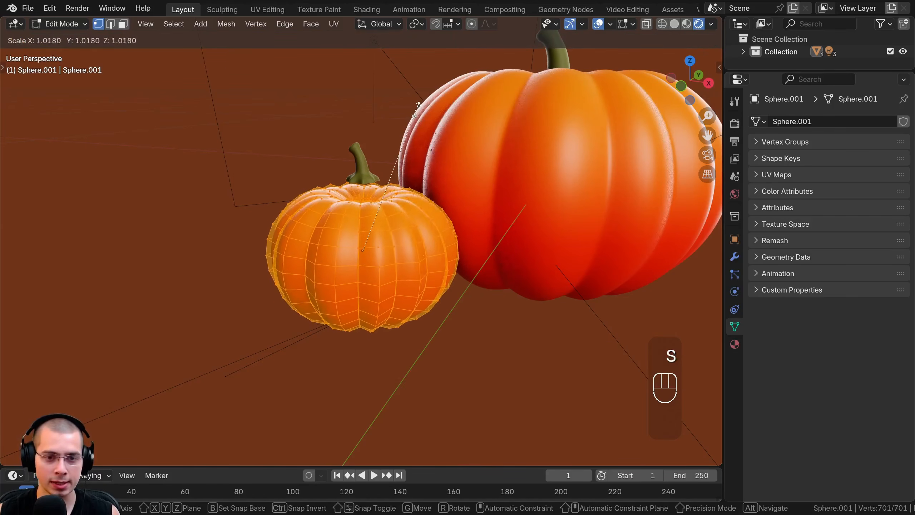
{"action": "key", "text": "z"}
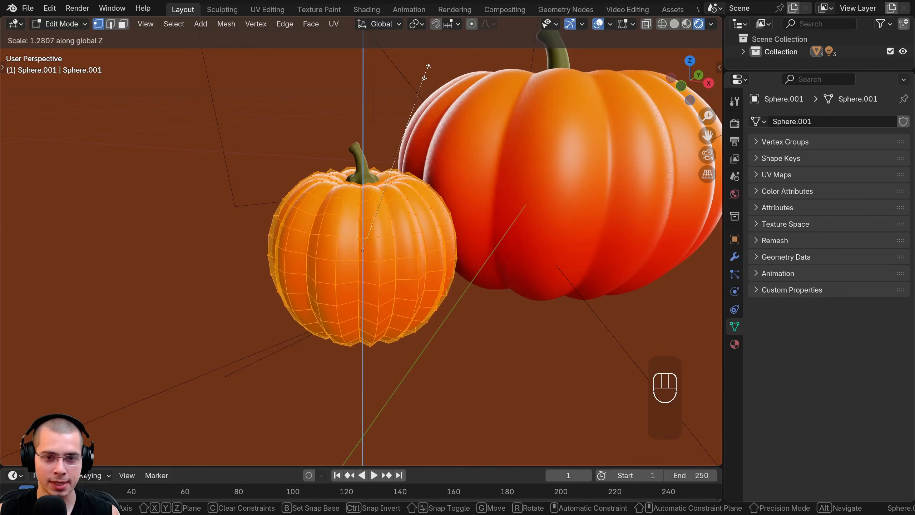
{"action": "left_click", "coordinate": [428, 71]}
{"action": "scroll", "coordinate": [442, 136], "scroll_direction": "up", "scroll_amount": 1}
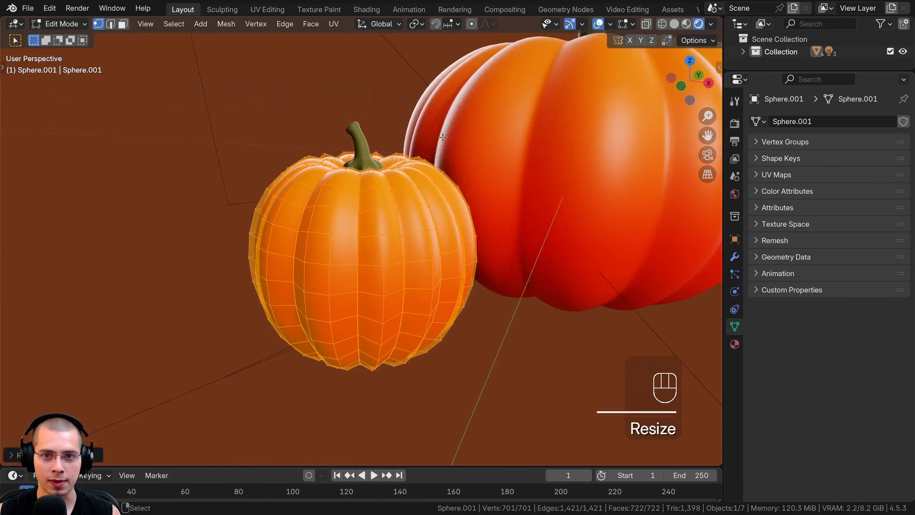
Turn on proportional editing and shrink the small pumpkin body's middle edge loop by about 0.9, with a proportional size of about 0.09.
{"action": "left_click", "coordinate": [471, 25]}
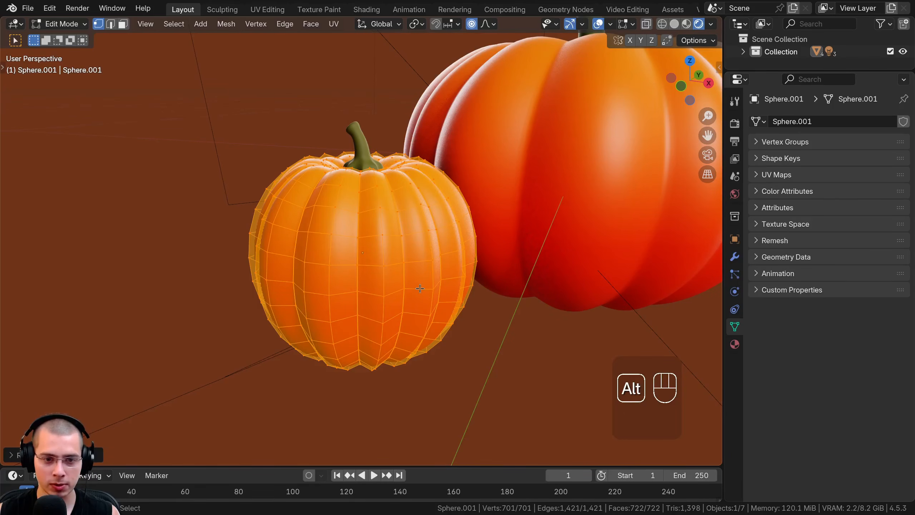
{"action": "left_click", "coordinate": [437, 286], "text": "alt"}
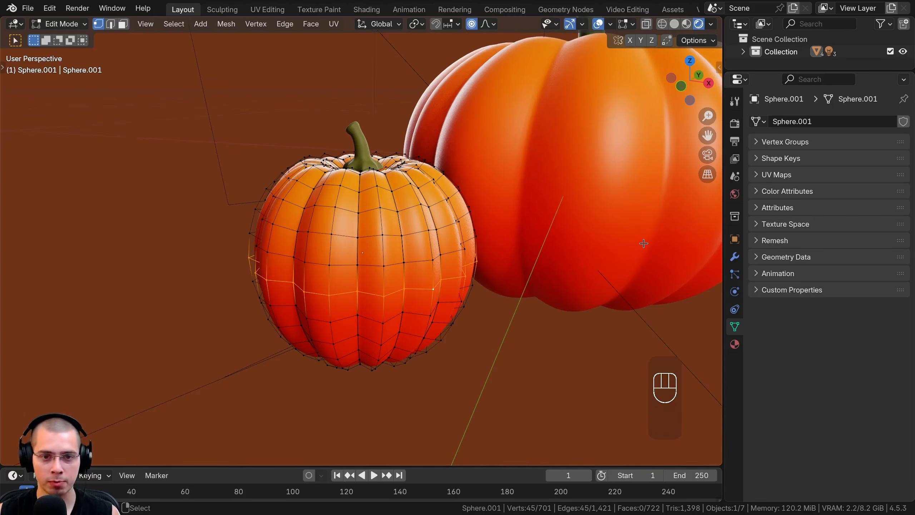
{"action": "key", "text": "s"}
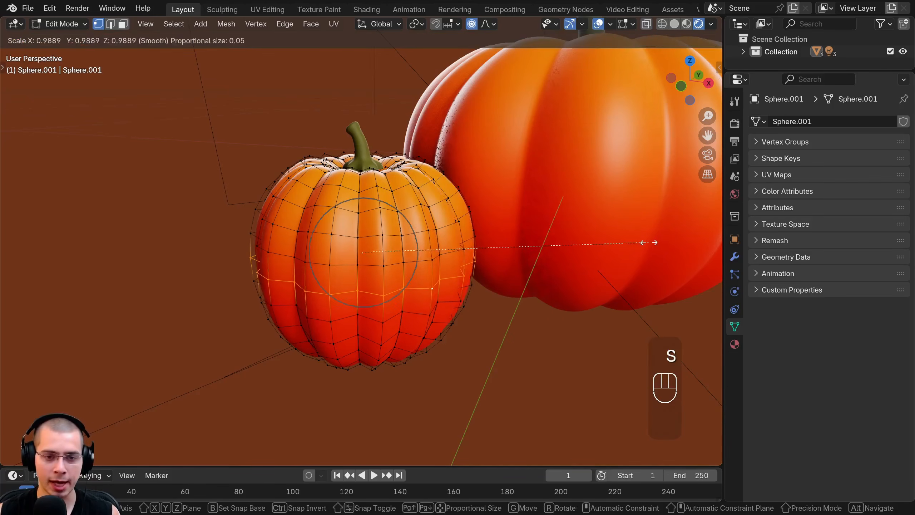
{"action": "scroll", "coordinate": [641, 246], "scroll_direction": "down", "scroll_amount": 3}
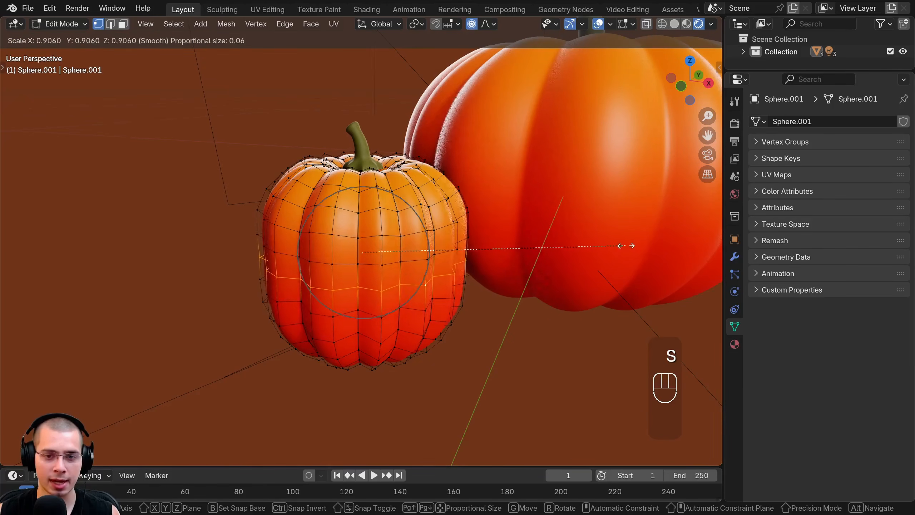
{"action": "scroll", "coordinate": [638, 246], "scroll_direction": "down", "scroll_amount": 4}
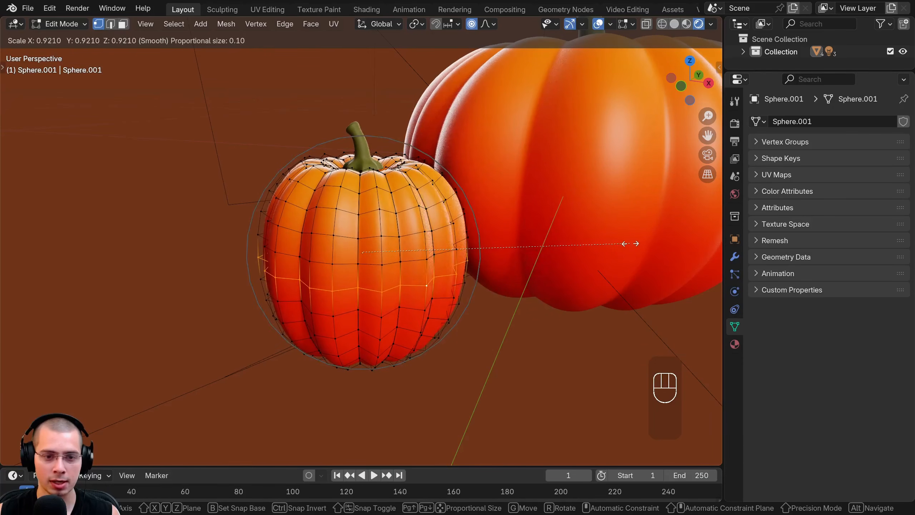
{"action": "scroll", "coordinate": [630, 244], "scroll_direction": "up", "scroll_amount": 1}
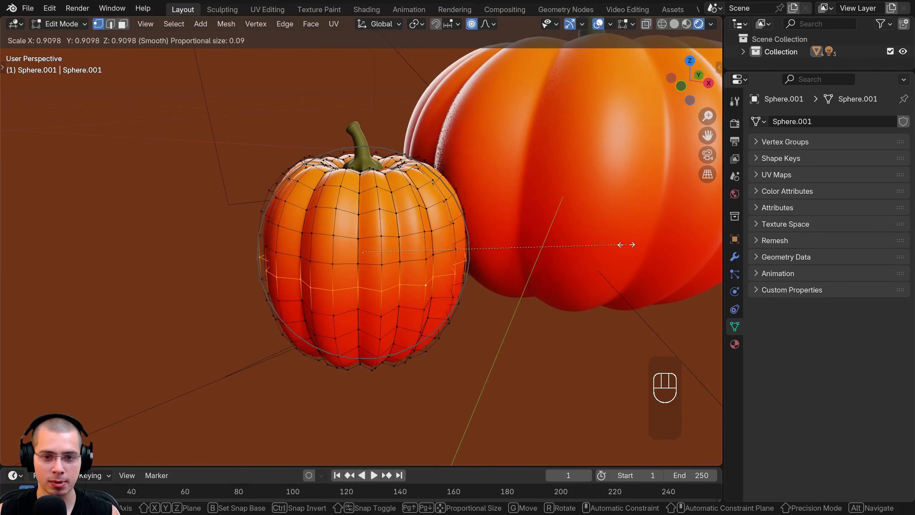
{"action": "left_click", "coordinate": [615, 239]}
Nudge single vertices on the small pumpkin's upper shoulder and lower front with proportional editing to make its shape irregular.
{"action": "middle_click_drag", "start_coordinate": [446, 177], "coordinate": [443, 148]}
{"action": "left_click", "coordinate": [409, 197]}
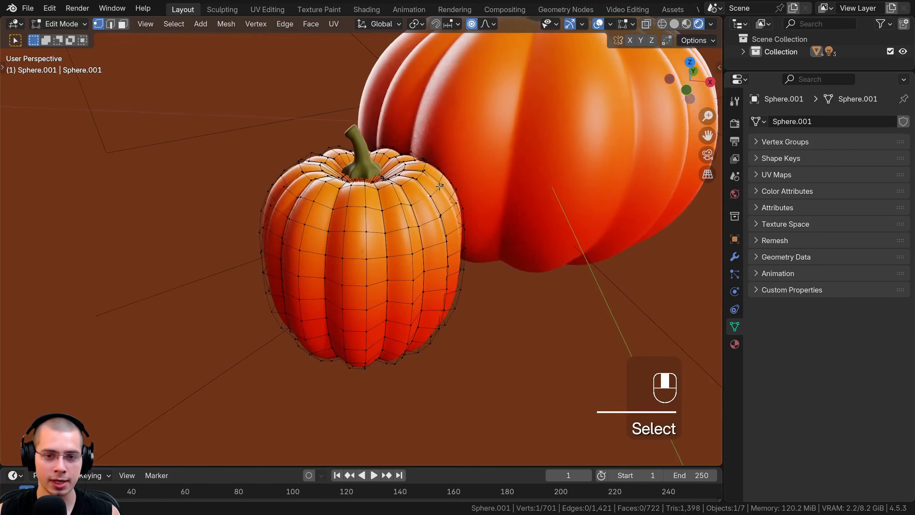
{"action": "key", "text": "g"}
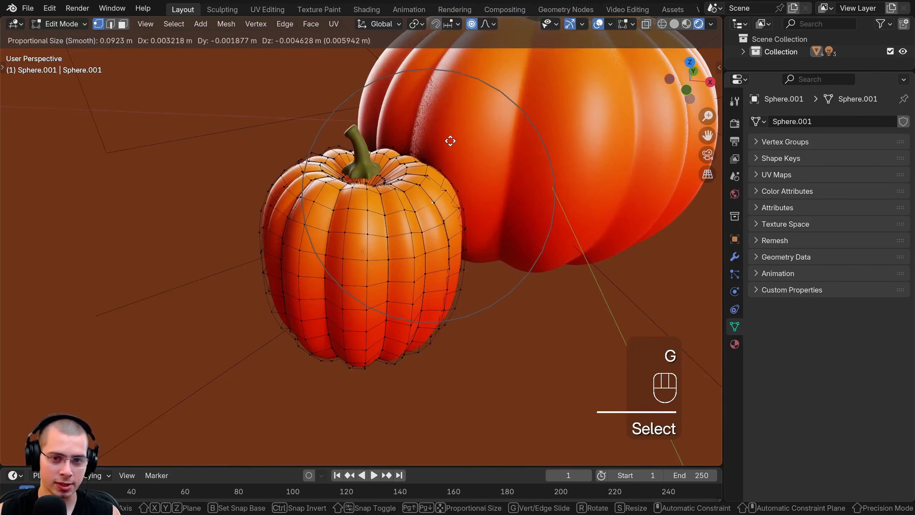
{"action": "left_click", "coordinate": [448, 137]}
{"action": "left_click", "coordinate": [338, 280]}
{"action": "key", "text": "g"}
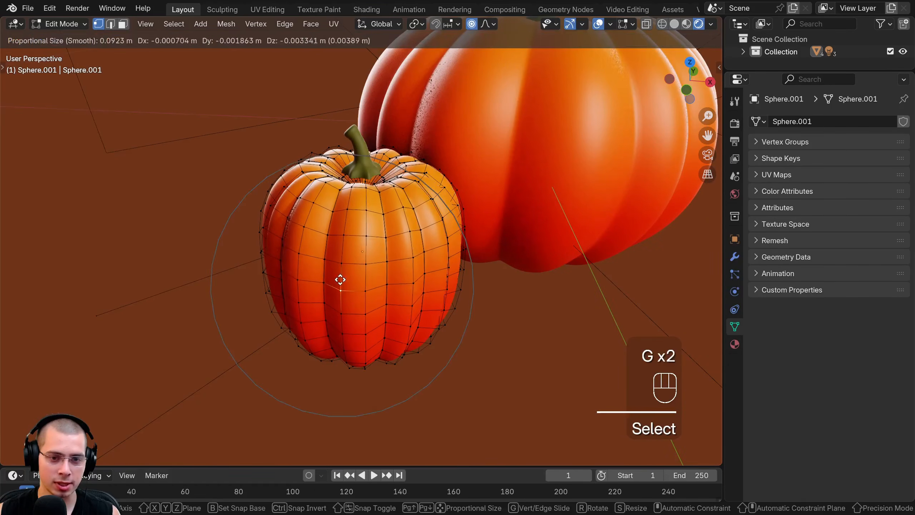
{"action": "left_click", "coordinate": [339, 280]}
Pull one vertex on the small pumpkin's left side slightly outward and one on its upper-left rim slightly upward.
{"action": "middle_click_drag", "start_coordinate": [339, 280], "coordinate": [268, 252]}
{"action": "left_click", "coordinate": [268, 251]}
{"action": "key", "text": "g"}
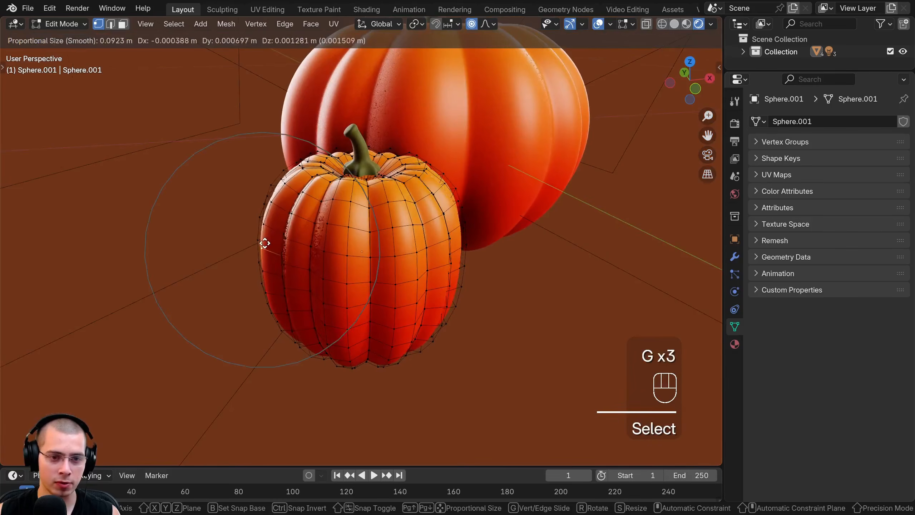
{"action": "left_click", "coordinate": [262, 241]}
{"action": "left_click", "coordinate": [306, 159]}
{"action": "key", "text": "g"}
{"action": "left_click", "coordinate": [306, 157]}
Raise two vertices on the small pumpkin's upper rim, one at the right and one at the back.
{"action": "left_click", "coordinate": [419, 164]}
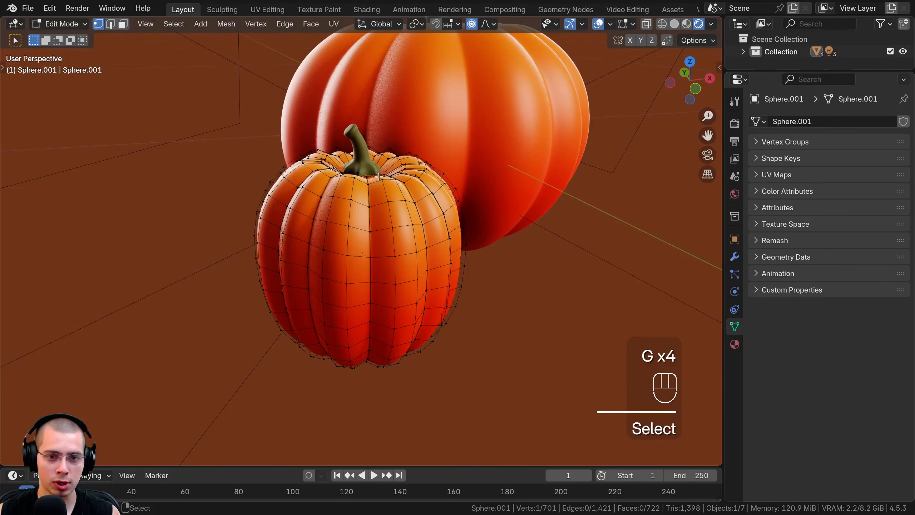
{"action": "key", "text": "g"}
{"action": "left_click", "coordinate": [419, 156]}
{"action": "left_click", "coordinate": [391, 148]}
{"action": "key", "text": "g"}
{"action": "left_click", "coordinate": [390, 146]}
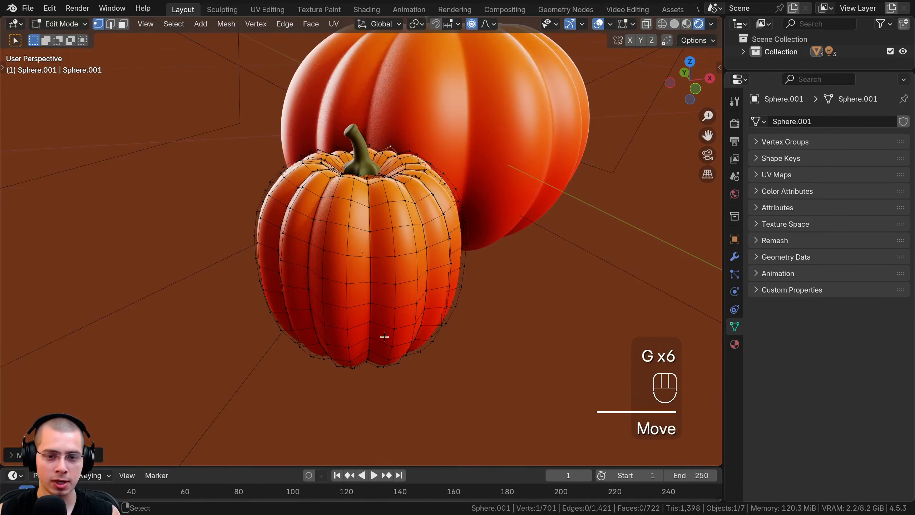
Shift one vertex near the small pumpkin's base and one on its lower right side slightly, and return to Object Mode.
{"action": "left_click", "coordinate": [415, 354]}
{"action": "key", "text": "g"}
{"action": "left_click", "coordinate": [417, 355]}
{"action": "middle_click_drag", "start_coordinate": [416, 356], "coordinate": [457, 294]}
{"action": "left_click", "coordinate": [457, 294]}
{"action": "key", "text": "g"}
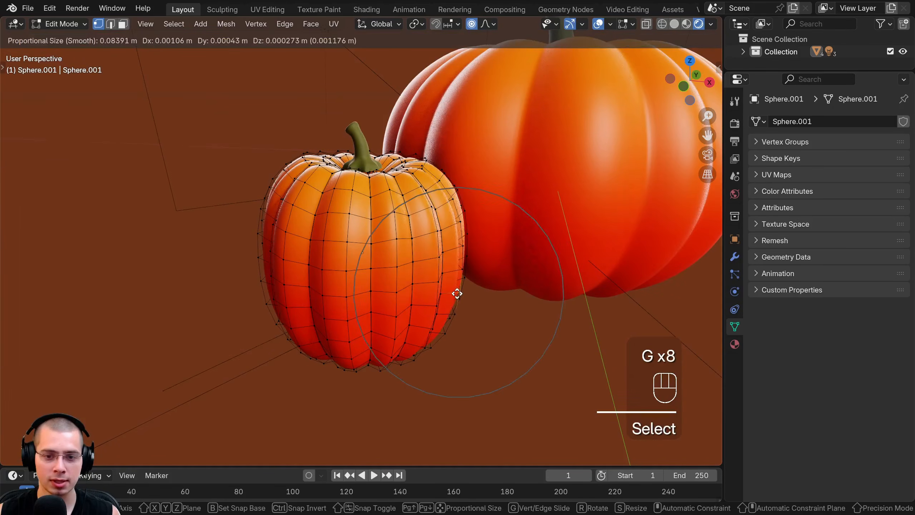
{"action": "left_click", "coordinate": [456, 294]}
{"action": "key", "text": "Tab"}
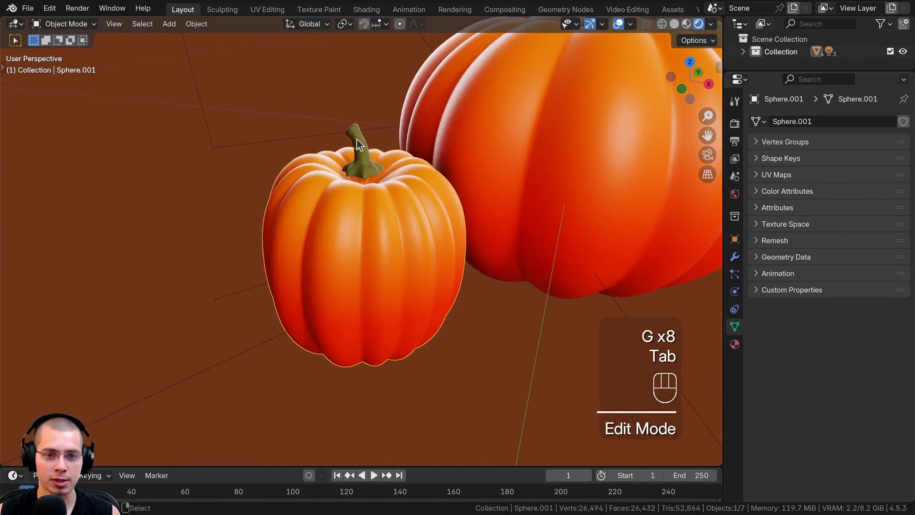
Lower the small pumpkin's stem about 0.0135 m along Z so it sits in the body.
{"action": "left_click", "coordinate": [360, 146]}
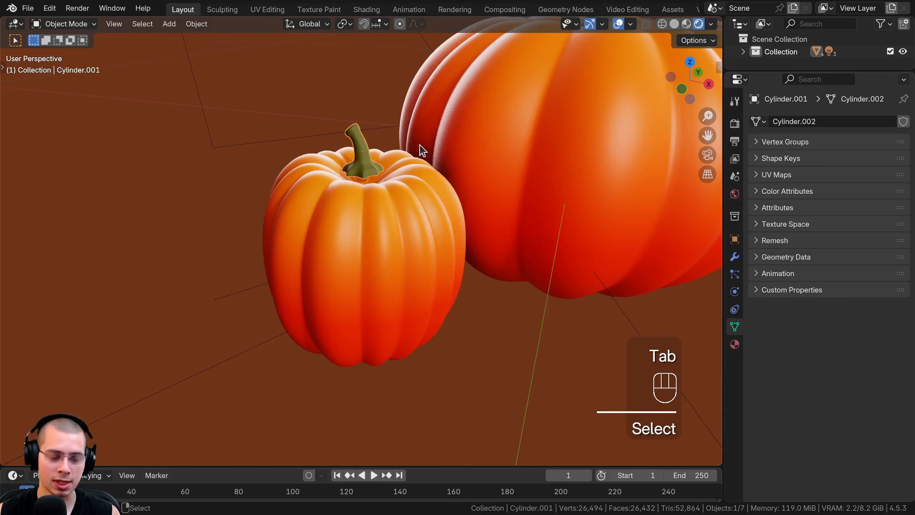
{"action": "key", "text": "g"}
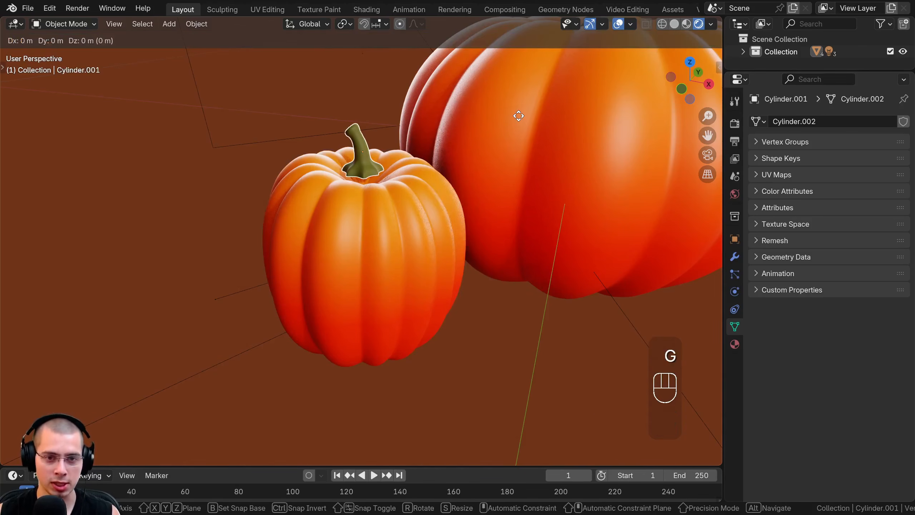
{"action": "key", "text": "z"}
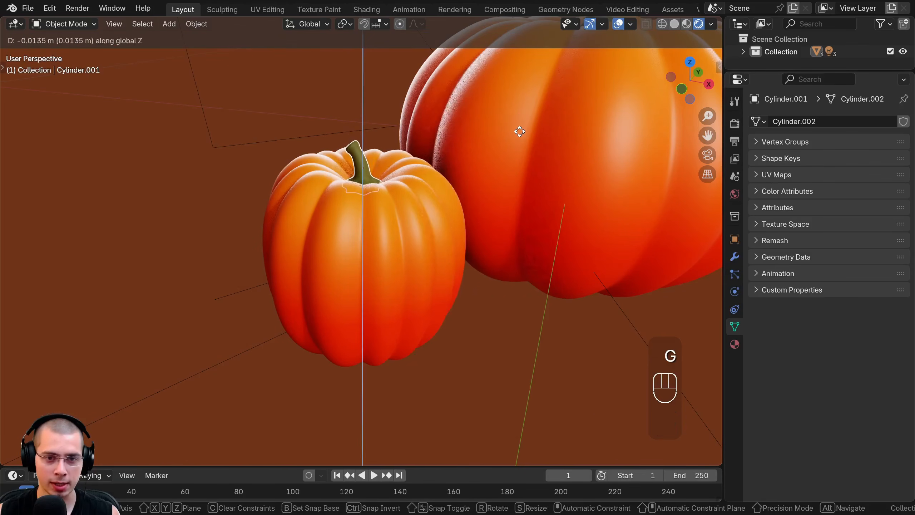
{"action": "left_click", "coordinate": [520, 132]}
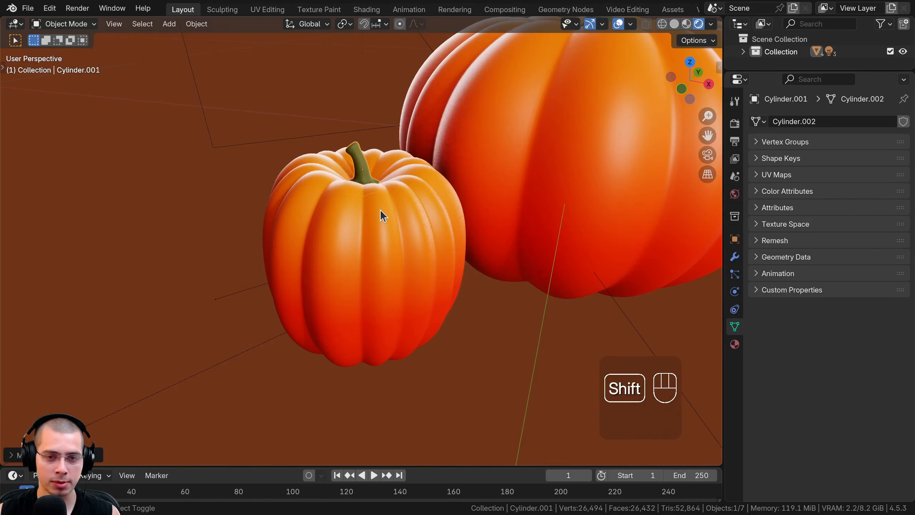
Rotate the small pumpkin body and its stem together around Z, and deselect everything.
{"action": "left_click", "coordinate": [380, 209], "text": "shift"}
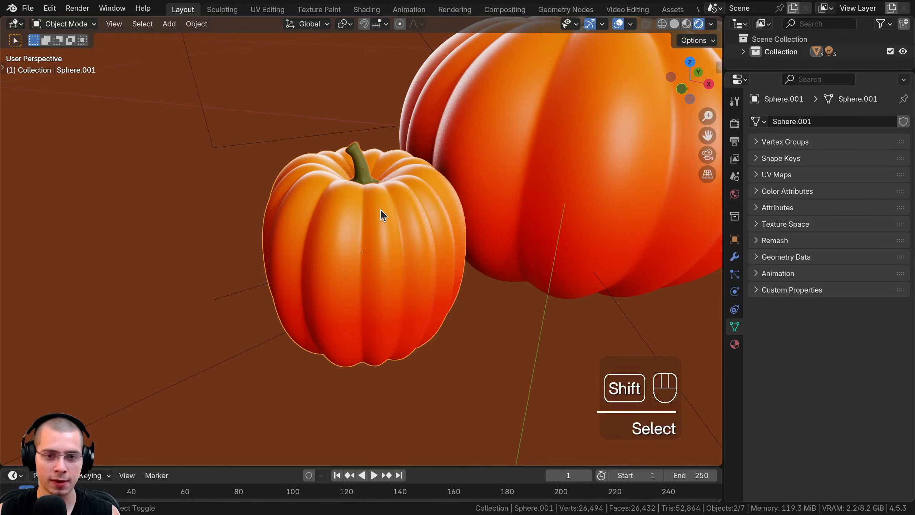
{"action": "key", "text": "r"}
{"action": "key", "text": "z"}
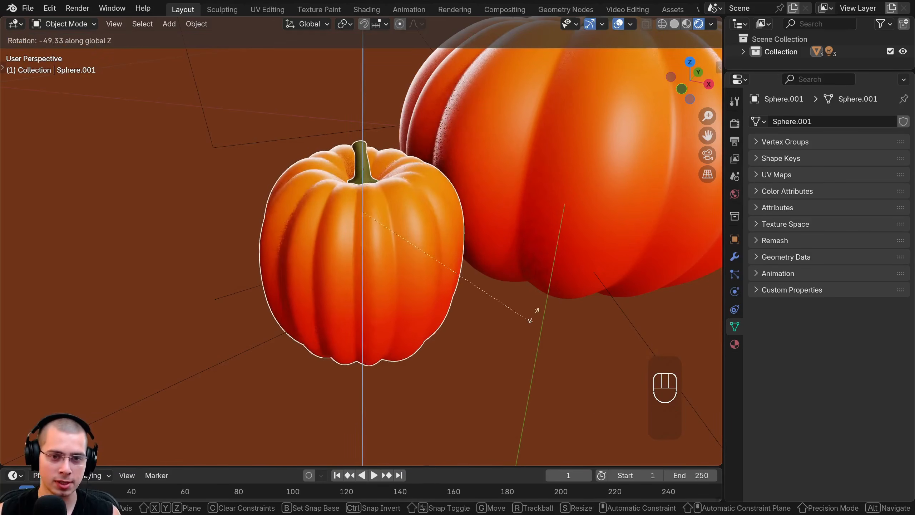
{"action": "left_click", "coordinate": [548, 261]}
{"action": "scroll", "coordinate": [474, 281], "scroll_direction": "down", "scroll_amount": 2}
{"action": "key", "text": "a"}
{"action": "key", "text": "a"}
{"action": "scroll", "coordinate": [474, 283], "scroll_direction": "down", "scroll_amount": 1}
Duplicate the large pumpkin and its stem together and place the copy in front of it, opposite the small pumpkin.
{"action": "middle_click_drag", "start_coordinate": [474, 283], "coordinate": [433, 292]}
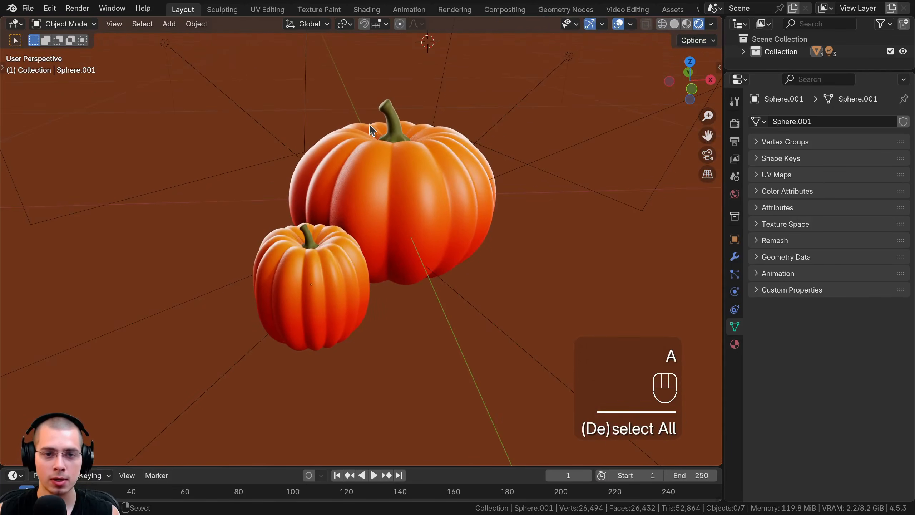
{"action": "left_click", "coordinate": [396, 114]}
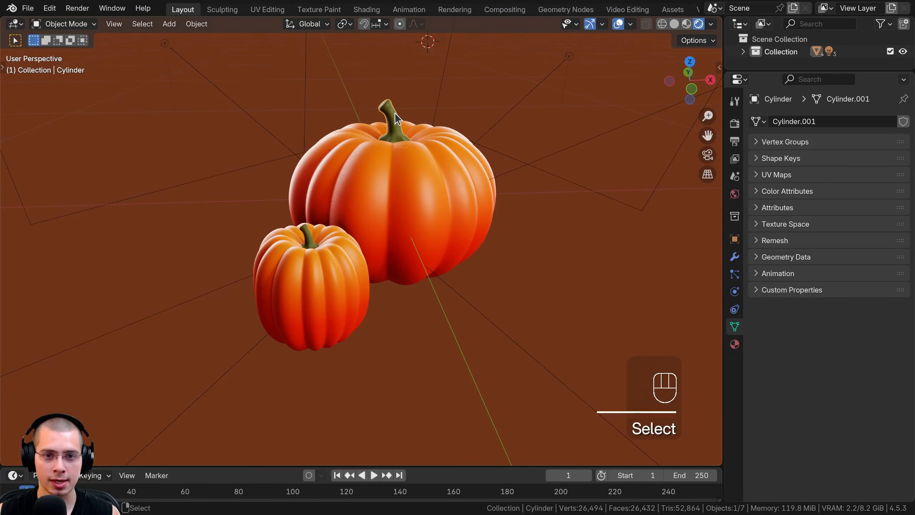
{"action": "left_click", "coordinate": [426, 162], "text": "shift"}
{"action": "middle_click_drag", "start_coordinate": [425, 161], "coordinate": [377, 277]}
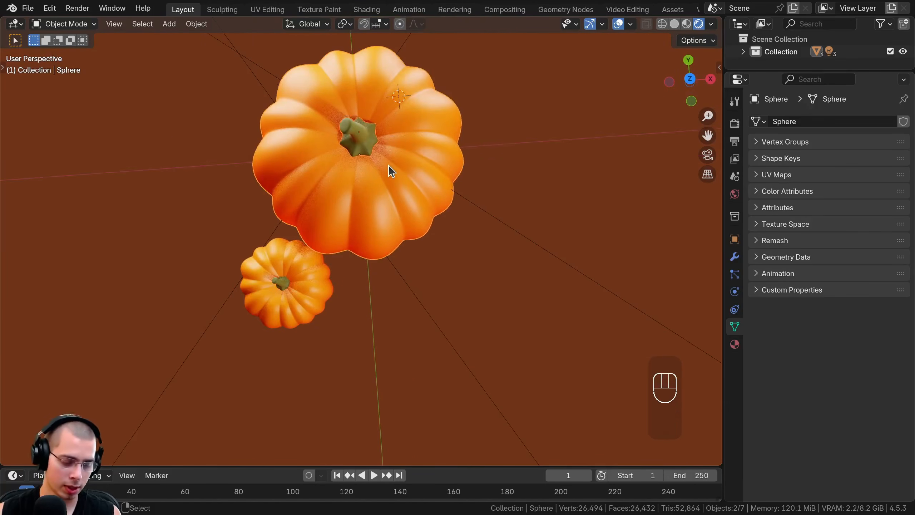
{"action": "key", "text": "shift+d"}
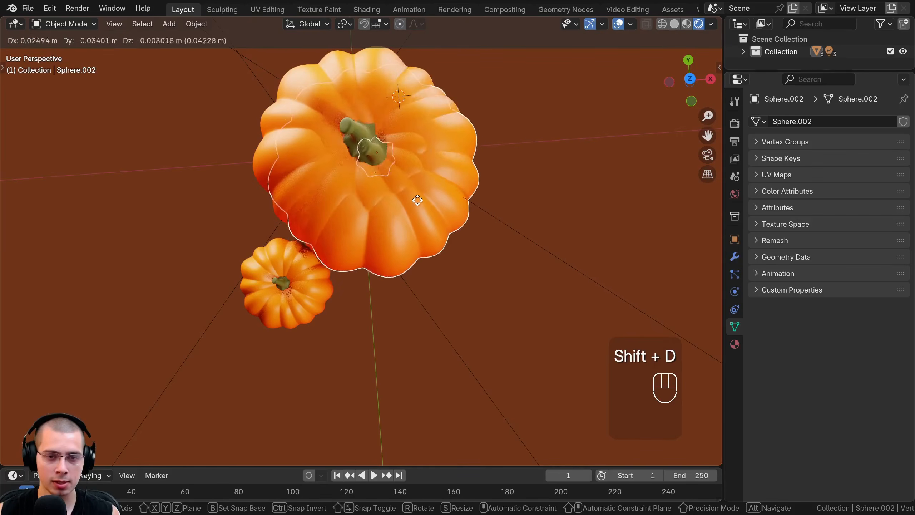
{"action": "left_click", "coordinate": [496, 301]}
Scale the new duplicate down in two passes until it is smaller than the first small pumpkin.
{"action": "key", "text": "s"}
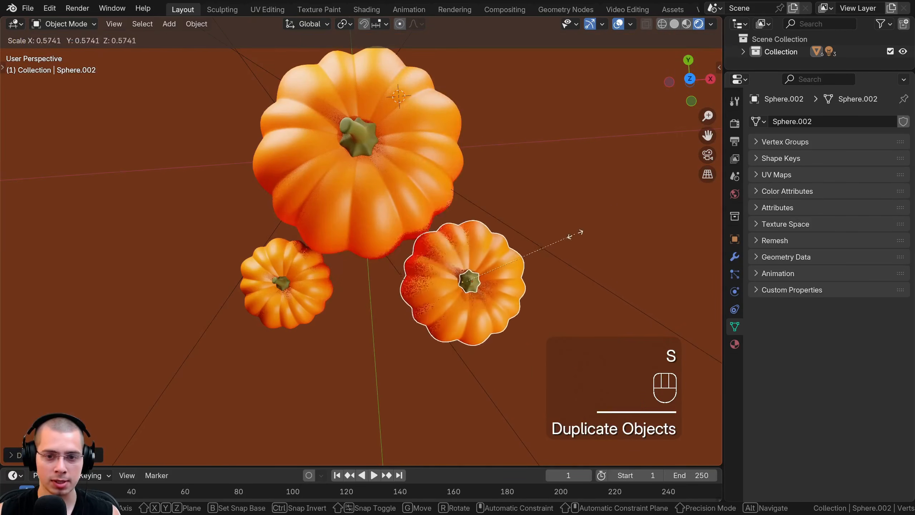
{"action": "left_click", "coordinate": [506, 252]}
{"action": "middle_click_drag", "start_coordinate": [504, 250], "coordinate": [544, 212]}
{"action": "key", "text": "s"}
{"action": "left_click", "coordinate": [551, 198]}
Move the smallest pumpkin down toward base level and close to the large pumpkin's front right side.
{"action": "key", "text": "g"}
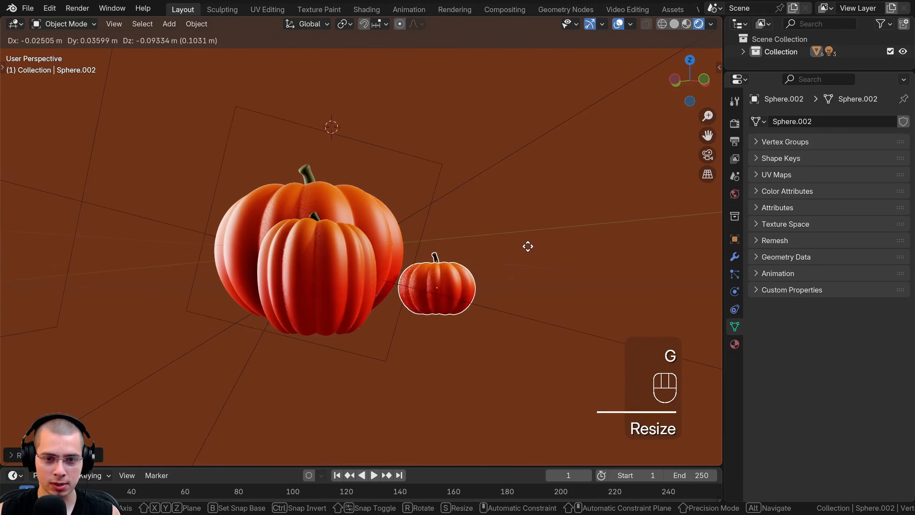
{"action": "left_click", "coordinate": [510, 262]}
{"action": "middle_click_drag", "start_coordinate": [510, 262], "coordinate": [397, 312]}
{"action": "key", "text": "g"}
{"action": "key", "text": "g"}
{"action": "left_click", "coordinate": [416, 322]}
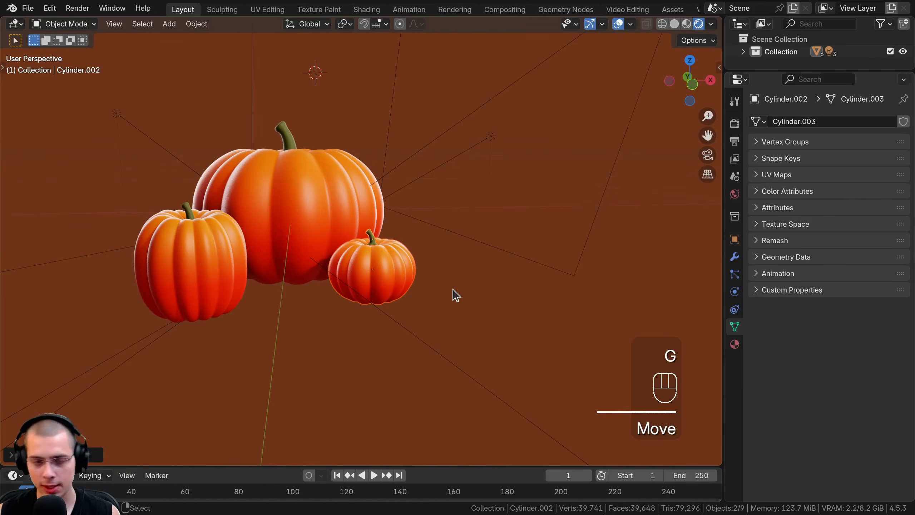
Shrink the smallest pumpkin body's middle edge loop by about 0.87 in Edit Mode with a proportional size of 0.08.
{"action": "key", "text": "KP_Decimal"}
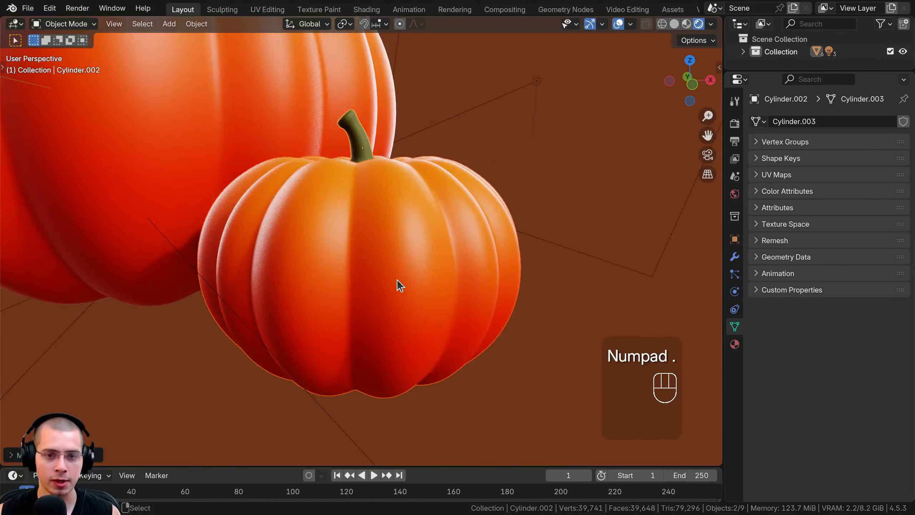
{"action": "scroll", "coordinate": [408, 230], "scroll_direction": "down", "scroll_amount": 2}
{"action": "left_click", "coordinate": [404, 225]}
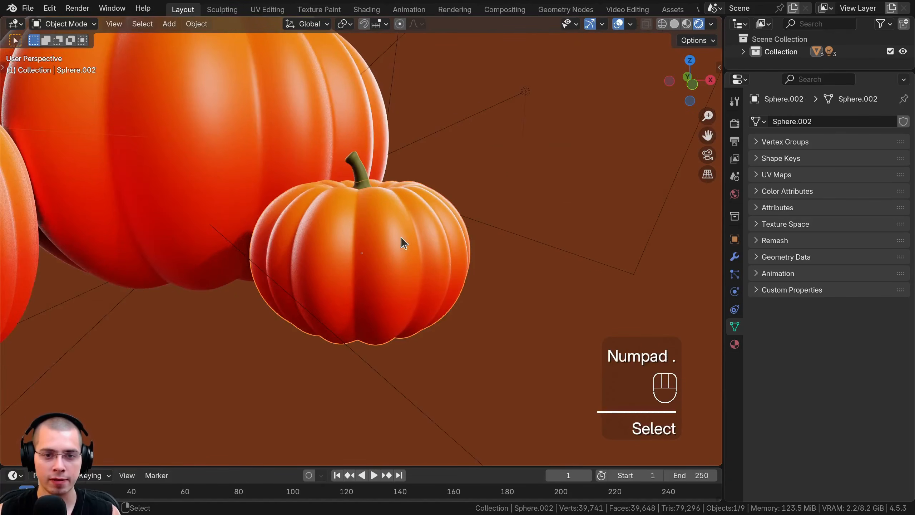
{"action": "middle_click_drag", "start_coordinate": [404, 223], "coordinate": [339, 192]}
{"action": "left_click", "coordinate": [56, 25]}
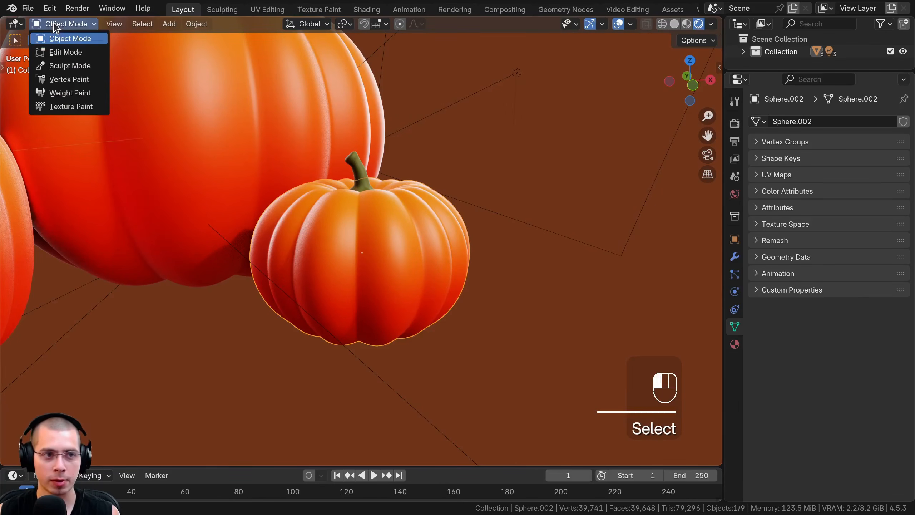
{"action": "left_click", "coordinate": [64, 52]}
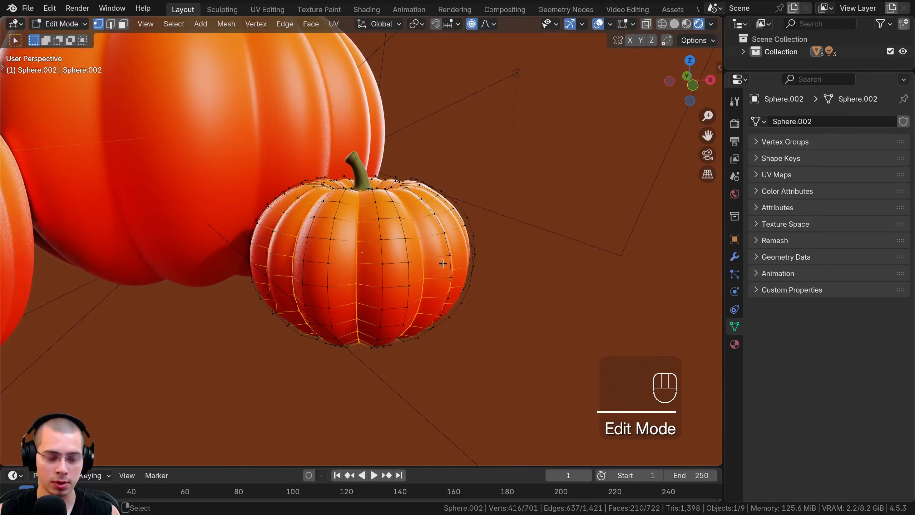
{"action": "left_click", "coordinate": [432, 278], "text": "alt"}
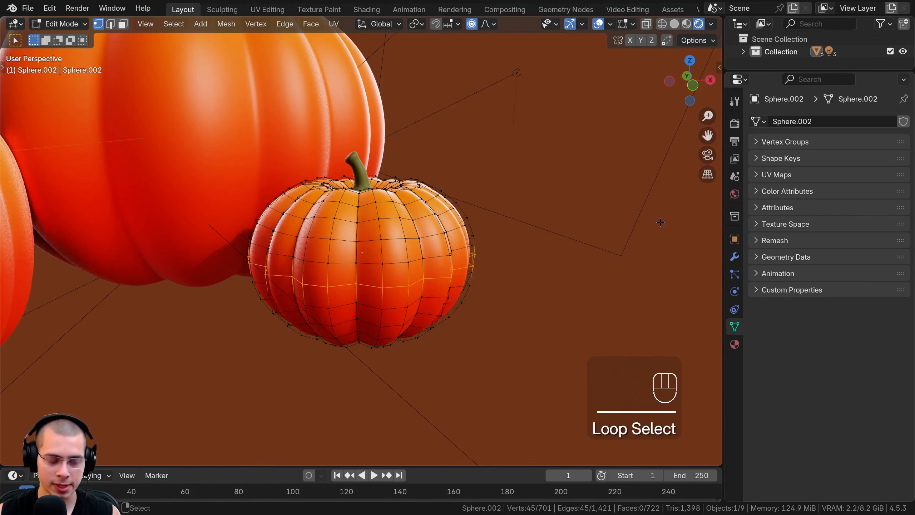
{"action": "key", "text": "s"}
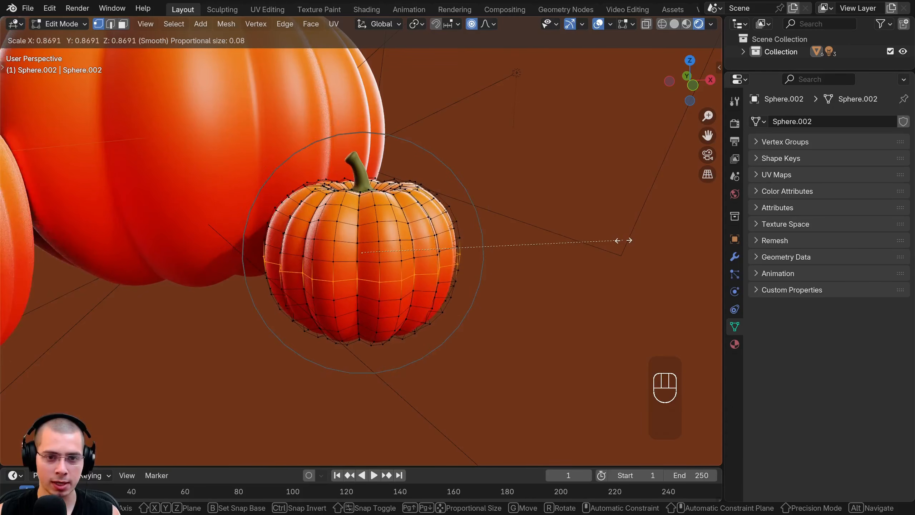
{"action": "left_click", "coordinate": [623, 240]}
{"action": "key", "text": "Tab"}
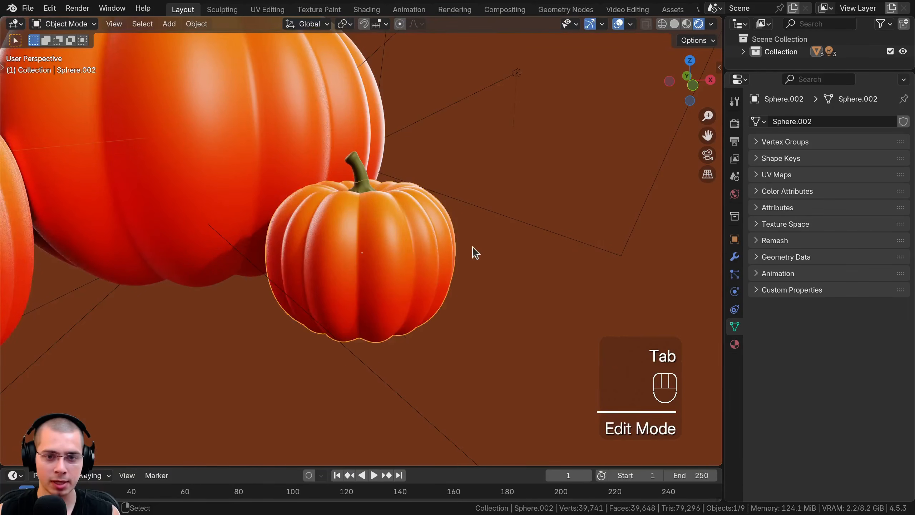
{"action": "middle_click_drag", "start_coordinate": [473, 254], "coordinate": [415, 208]}
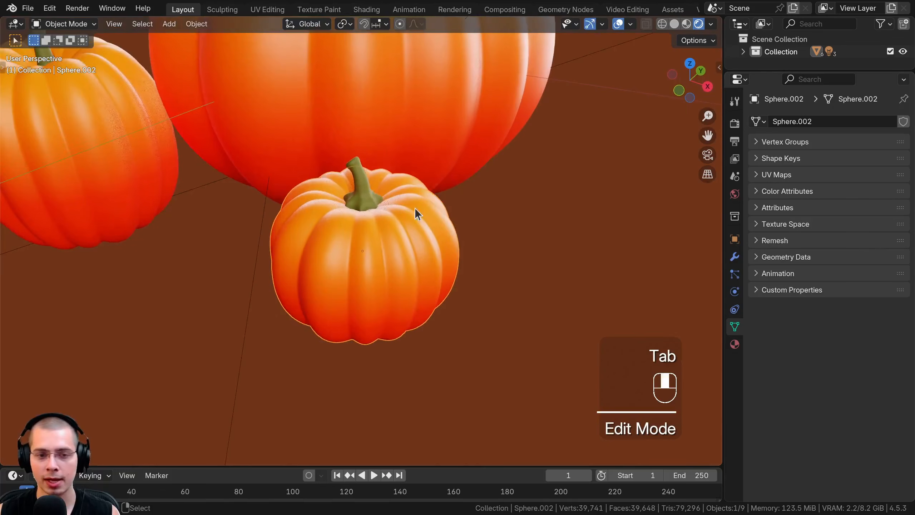
Nudge two individual vertices on the smallest pumpkin's upper rim in Edit Mode, one on each side of the stem.
{"action": "key", "text": "Tab"}
{"action": "left_click", "coordinate": [414, 179]}
{"action": "left_click", "coordinate": [420, 184]}
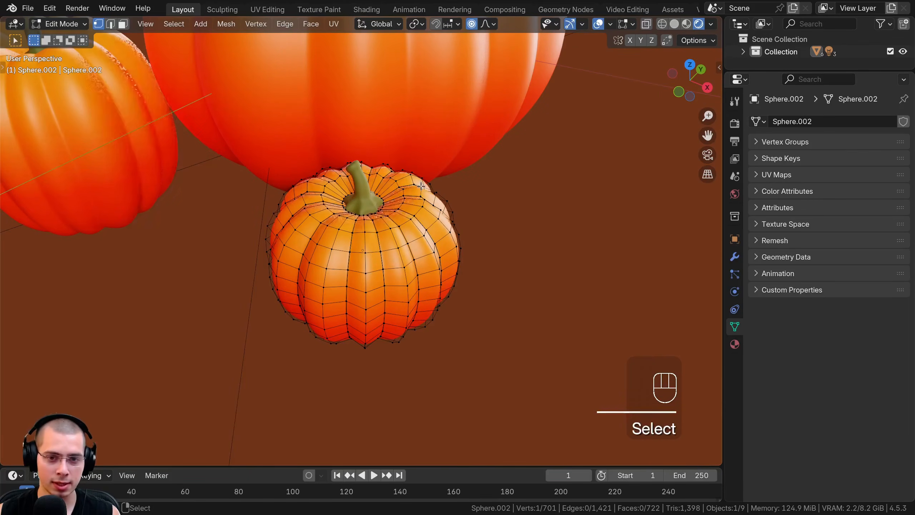
{"action": "key", "text": "g"}
{"action": "left_click", "coordinate": [441, 152]}
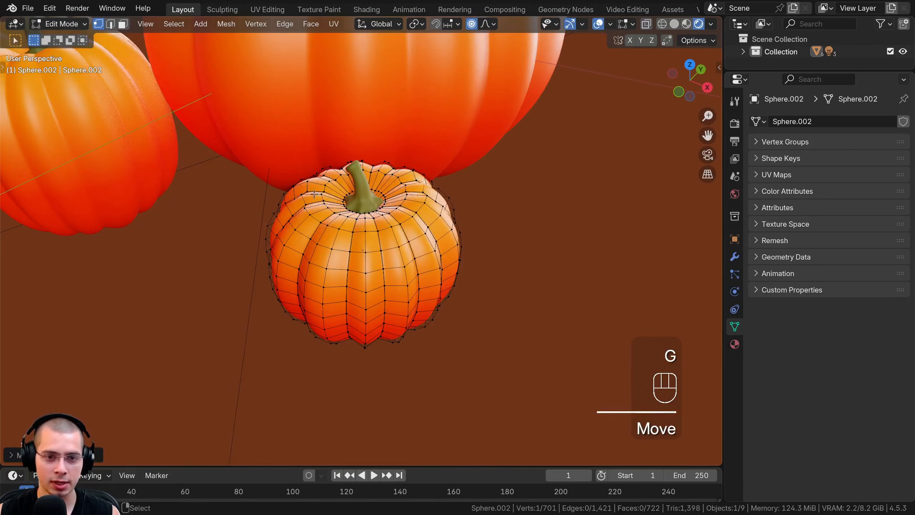
{"action": "left_click", "coordinate": [307, 191]}
{"action": "key", "text": "g"}
{"action": "left_click", "coordinate": [303, 187]}
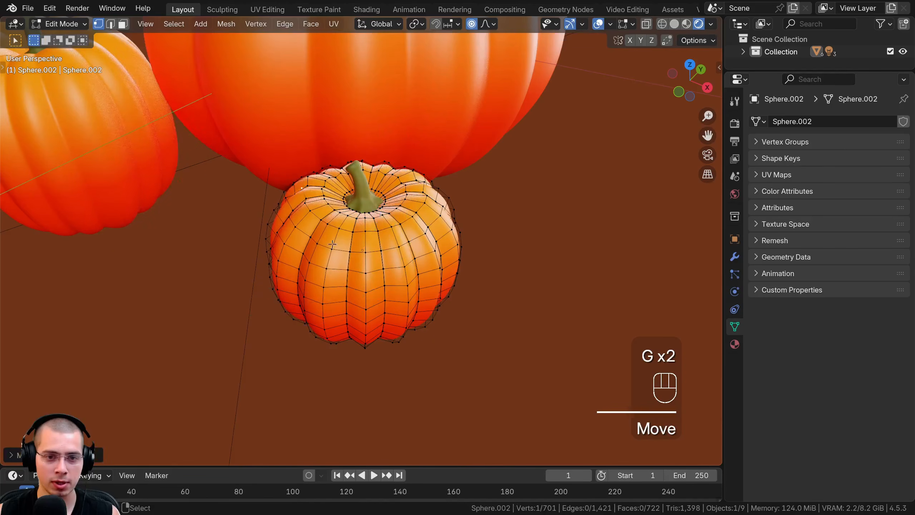
Nudge two vertices on the smallest pumpkin's front side slightly outward to make its ribs less regular.
{"action": "left_click", "coordinate": [364, 291]}
{"action": "middle_click_drag", "start_coordinate": [364, 293], "coordinate": [366, 355]}
{"action": "key", "text": "g"}
{"action": "left_click", "coordinate": [366, 358]}
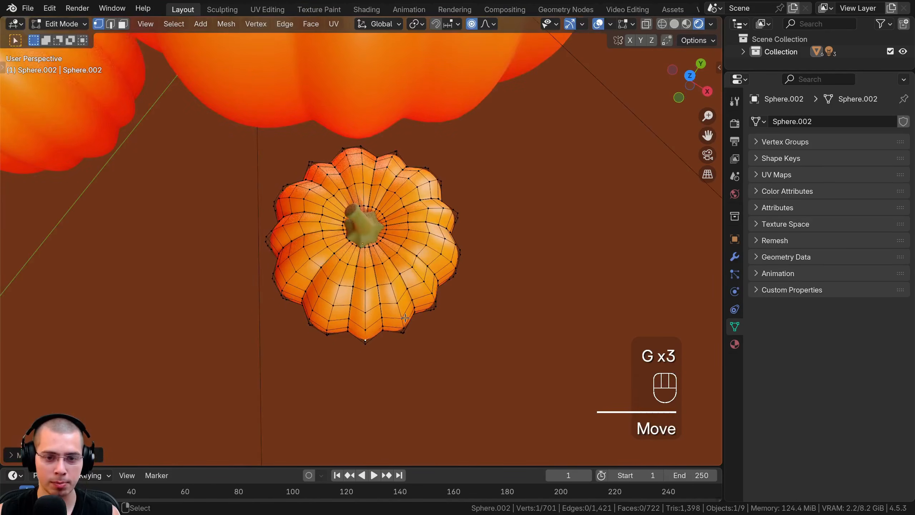
{"action": "left_click", "coordinate": [404, 319]}
{"action": "key", "text": "g"}
{"action": "left_click", "coordinate": [410, 319]}
Raise the edge loop around the smallest pumpkin's top by about 0.003 m along Z and return to Object Mode.
{"action": "left_click", "coordinate": [297, 223]}
{"action": "middle_click_drag", "start_coordinate": [290, 224], "coordinate": [292, 218]}
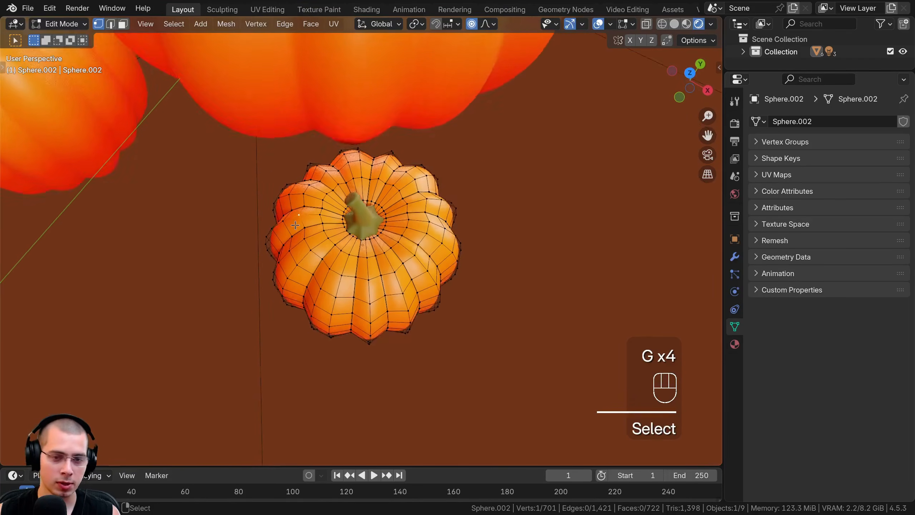
{"action": "scroll", "coordinate": [290, 217], "scroll_direction": "up", "scroll_amount": 1}
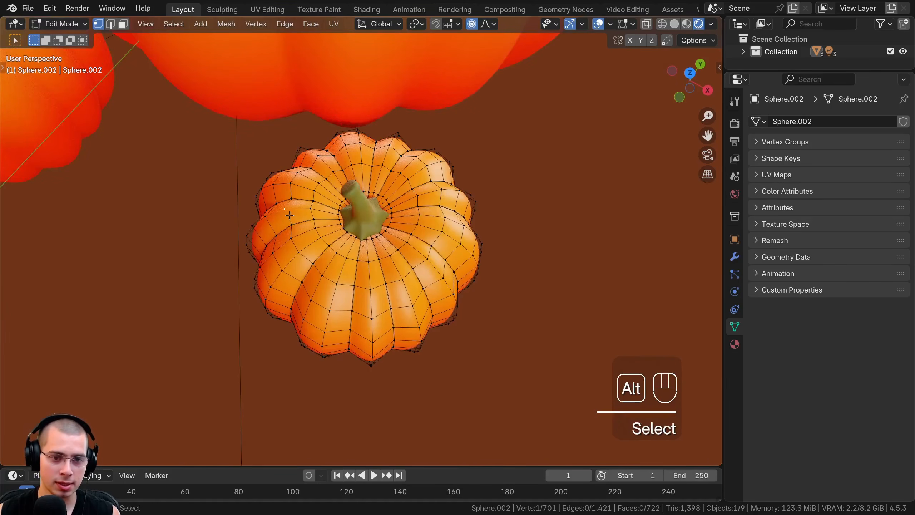
{"action": "left_click", "coordinate": [289, 215], "text": "alt"}
{"action": "middle_click_drag", "start_coordinate": [289, 215], "coordinate": [435, 117]}
{"action": "key", "text": "g"}
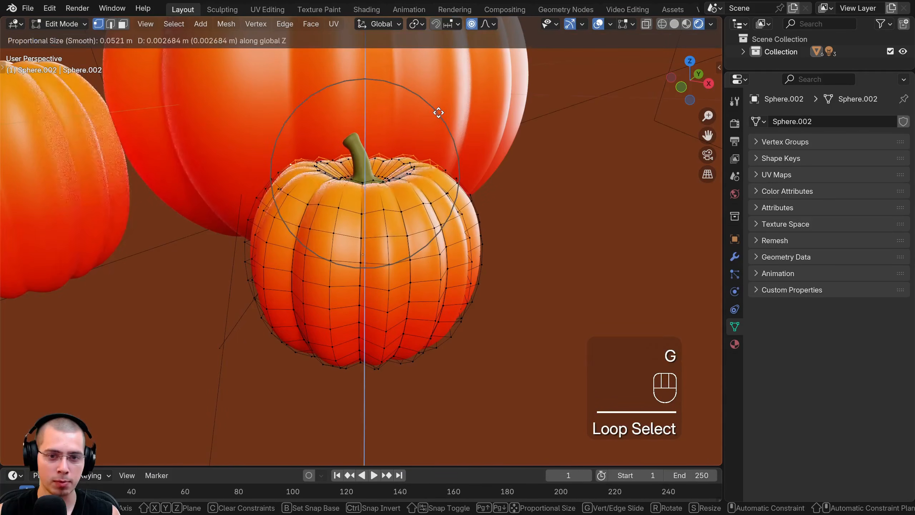
{"action": "left_click", "coordinate": [440, 114]}
{"action": "key", "text": "Tab"}
{"action": "scroll", "coordinate": [441, 215], "scroll_direction": "down", "scroll_amount": 3}
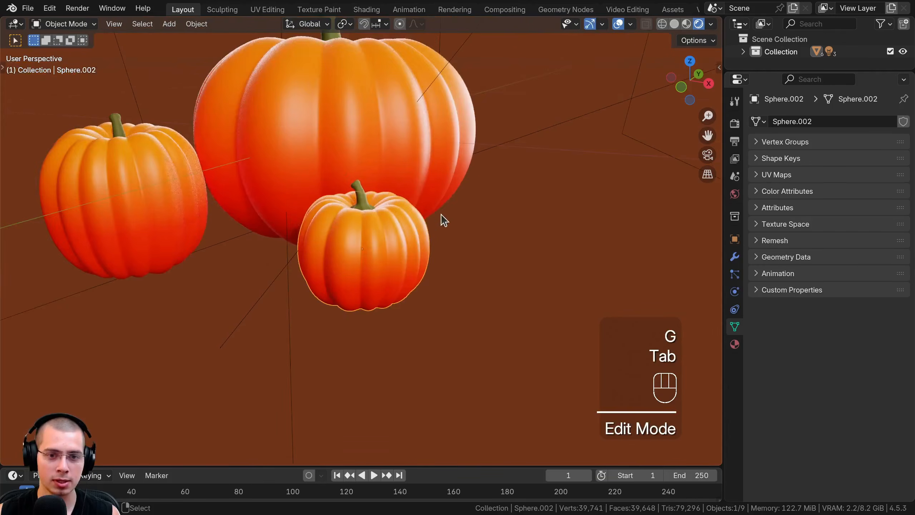
{"action": "middle_click_drag", "start_coordinate": [442, 215], "coordinate": [459, 206]}
Lower the edge loop around the smallest pumpkin's top by about 0.01 m along Z with a proportional size of about 0.09 m, and return to Object Mode.
{"action": "scroll", "coordinate": [458, 207], "scroll_direction": "up", "scroll_amount": 3}
{"action": "key", "text": "Tab"}
{"action": "key", "text": "a"}
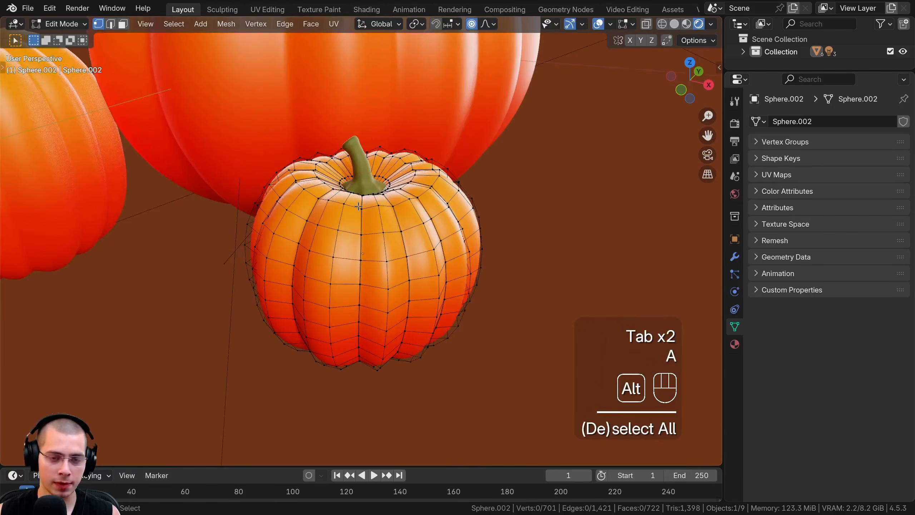
{"action": "left_click", "coordinate": [421, 181], "text": "alt"}
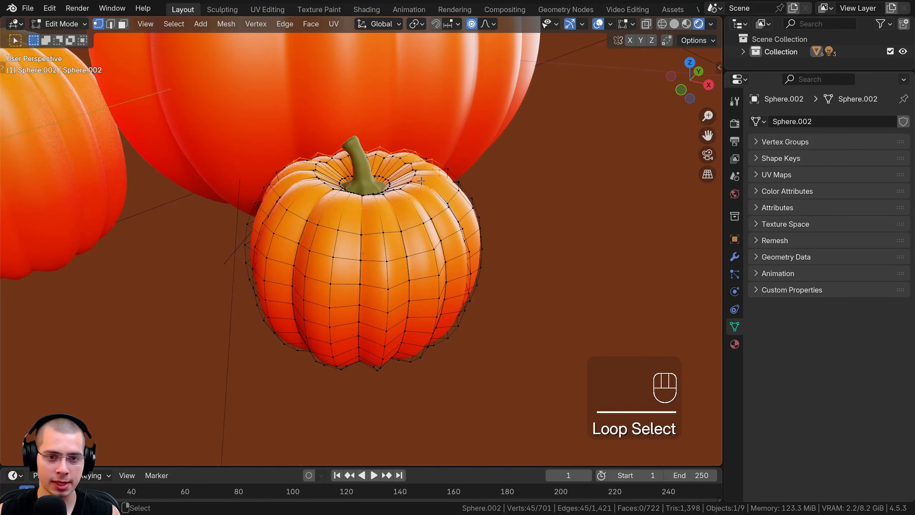
{"action": "key", "text": "g"}
{"action": "key", "text": "z"}
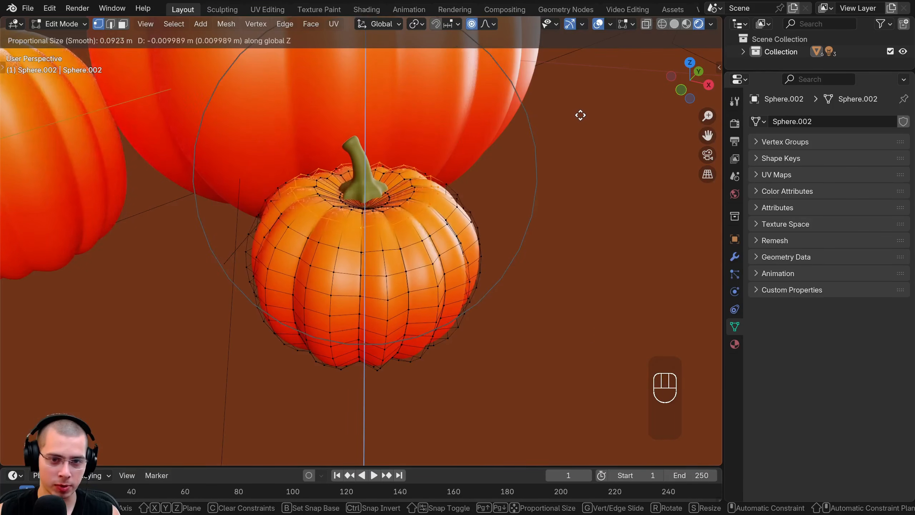
{"action": "left_click", "coordinate": [581, 116]}
{"action": "middle_click_drag", "start_coordinate": [377, 153], "coordinate": [291, 127]}
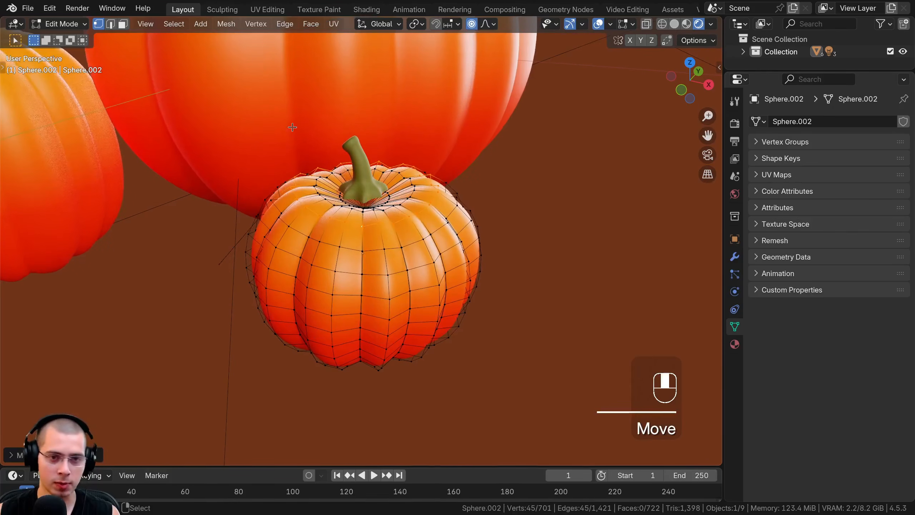
{"action": "left_click", "coordinate": [62, 26]}
{"action": "left_click", "coordinate": [66, 39]}
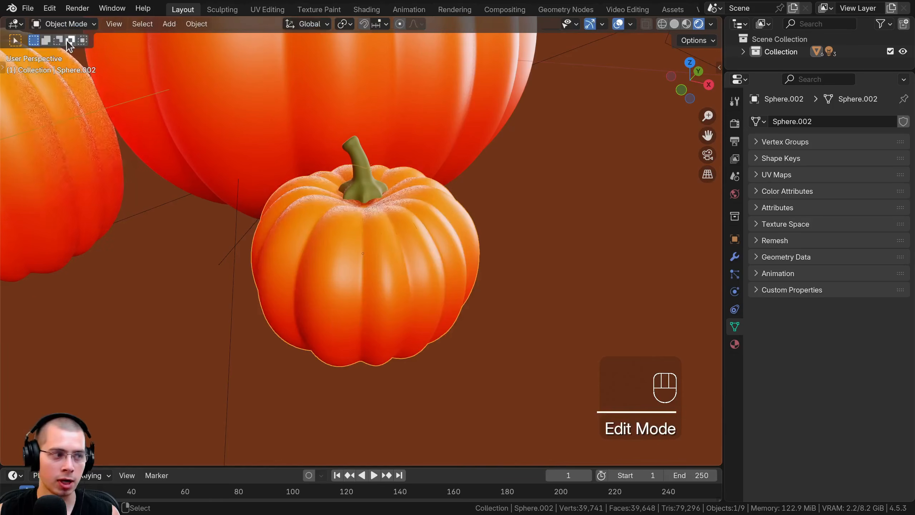
Move the smallest pumpkin's stem down along Z until its base sits in the pumpkin's lowered top.
{"action": "left_click", "coordinate": [364, 171]}
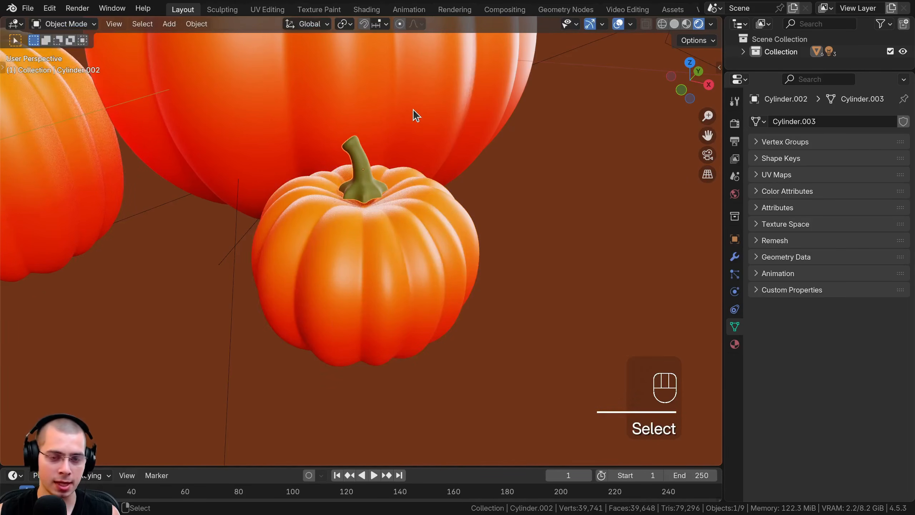
{"action": "key", "text": "g"}
{"action": "key", "text": "z"}
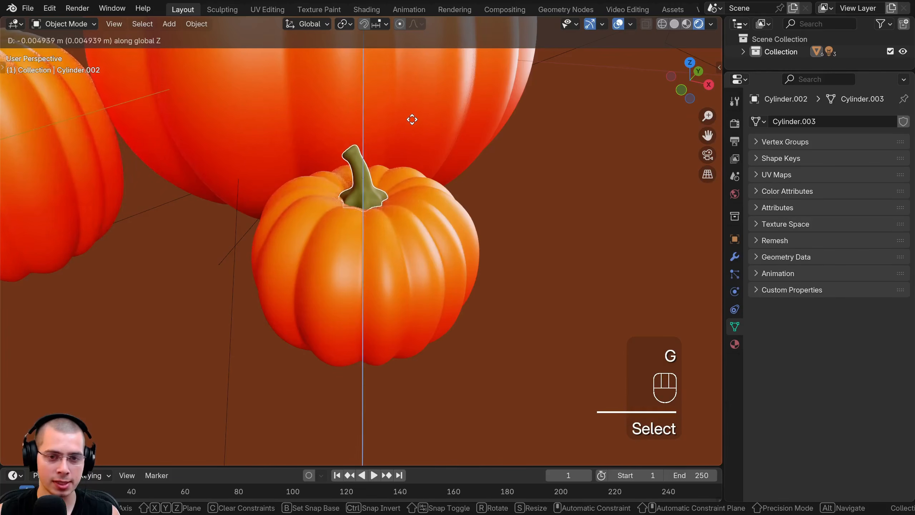
{"action": "left_click", "coordinate": [411, 125]}
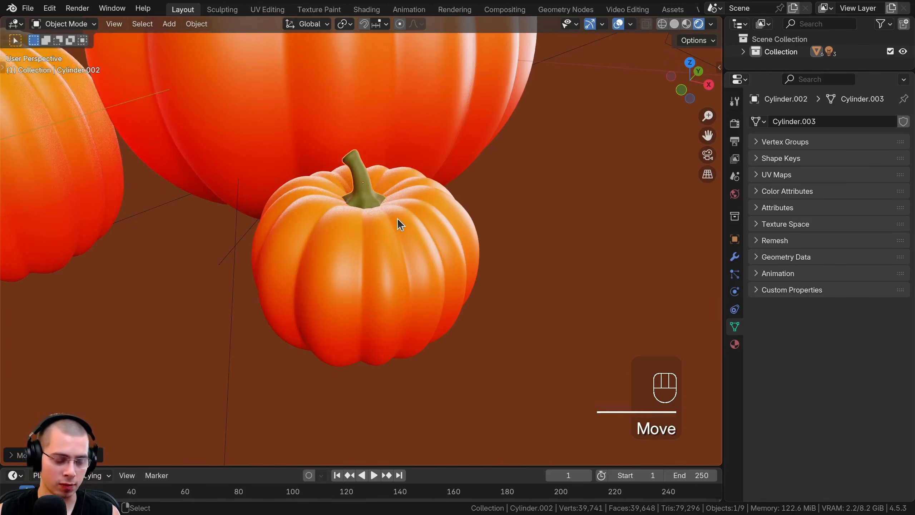
Rotate the smallest pumpkin and its stem together by about 155 degrees around the Z axis.
{"action": "left_click", "coordinate": [390, 228], "text": "shift"}
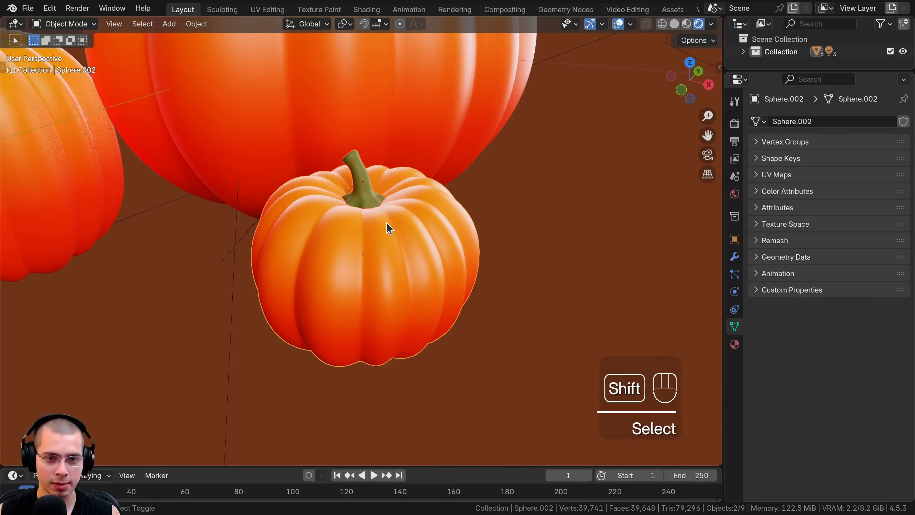
{"action": "key", "text": "r"}
{"action": "key", "text": "z"}
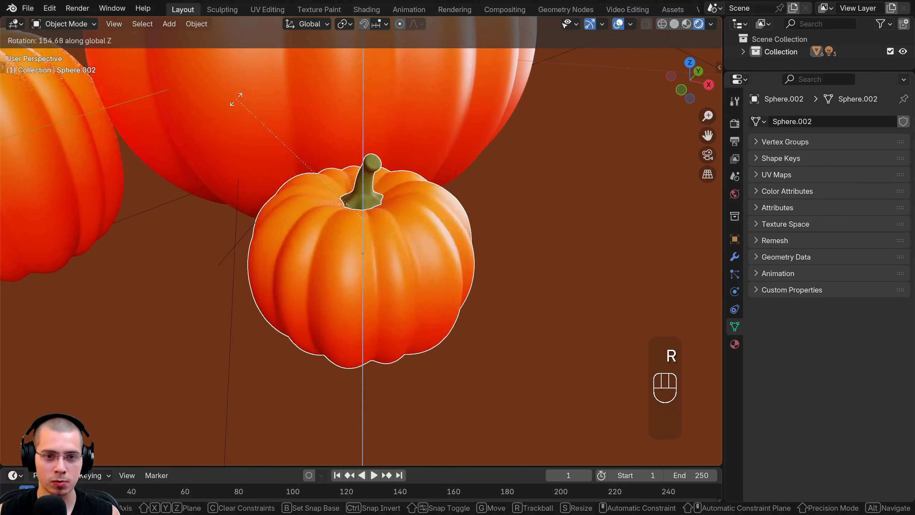
{"action": "left_click", "coordinate": [251, 124]}
{"action": "scroll", "coordinate": [251, 124], "scroll_direction": "down", "scroll_amount": 3}
{"action": "middle_click_drag", "start_coordinate": [292, 156], "coordinate": [320, 142]}
{"action": "middle_click_drag", "start_coordinate": [317, 143], "coordinate": [437, 251], "text": "shift"}
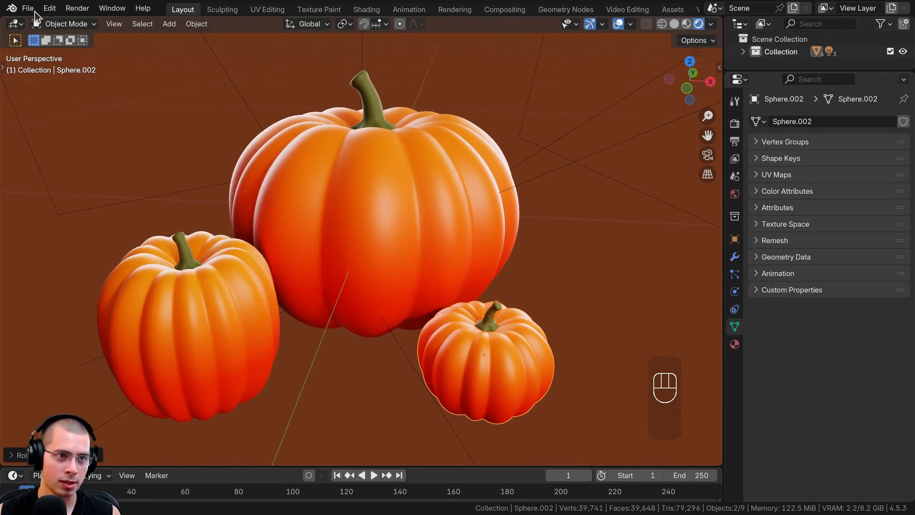
Save Pumpkin.blend and bring up the large pumpkin's Pumpkin Orange material nodes in the Shading workspace.
{"action": "left_click", "coordinate": [35, 11]}
{"action": "left_click", "coordinate": [50, 93]}
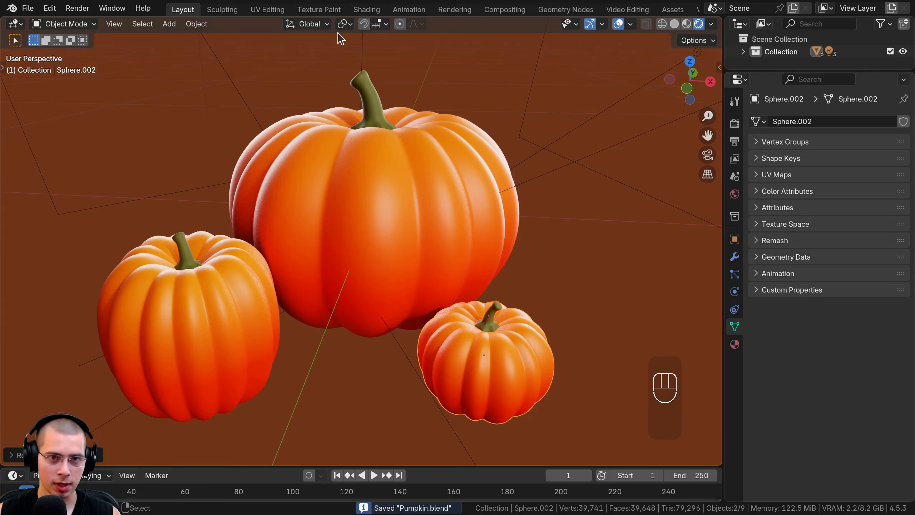
{"action": "left_click", "coordinate": [365, 10]}
{"action": "mouse_move", "coordinate": [266, 188]}
{"action": "middle_mouse_down"}
{"action": "mouse_move", "coordinate": [235, 234]}
{"action": "mouse_move", "coordinate": [213, 242]}
{"action": "mouse_move", "coordinate": [236, 235]}
{"action": "mouse_move", "coordinate": [249, 315]}
{"action": "mouse_move", "coordinate": [234, 289]}
{"action": "mouse_move", "coordinate": [278, 290]}
{"action": "mouse_move", "coordinate": [180, 284]}
{"action": "middle_mouse_up"}
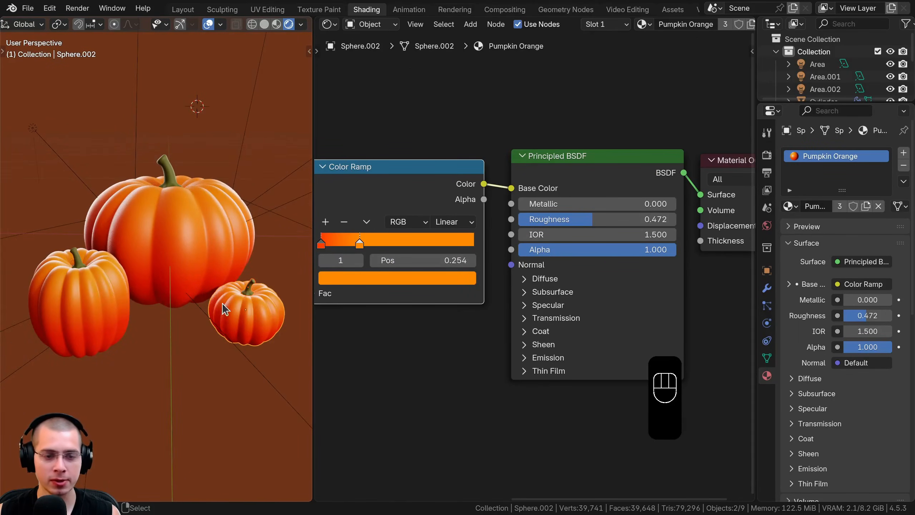
{"action": "scroll", "coordinate": [222, 303], "scroll_direction": "up", "scroll_amount": 2}
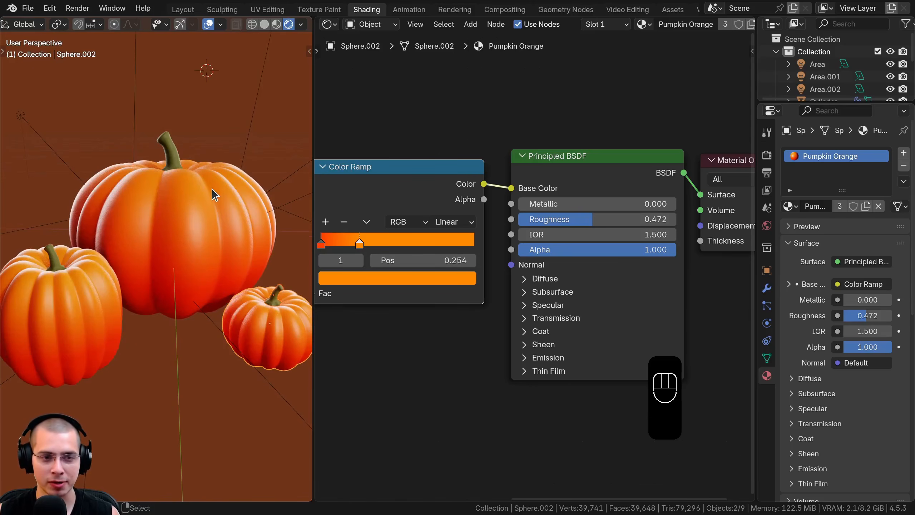
{"action": "left_click", "coordinate": [187, 198]}
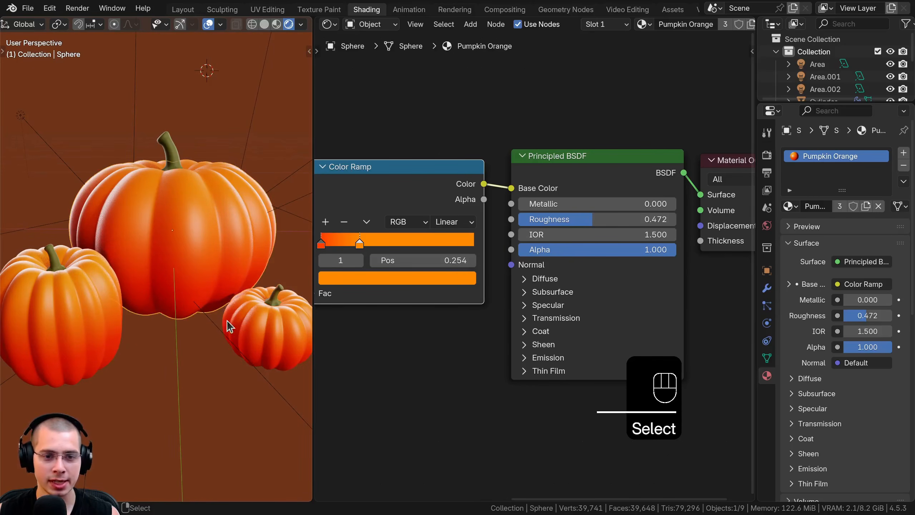
{"action": "scroll", "coordinate": [240, 174], "scroll_direction": "up", "scroll_amount": 2}
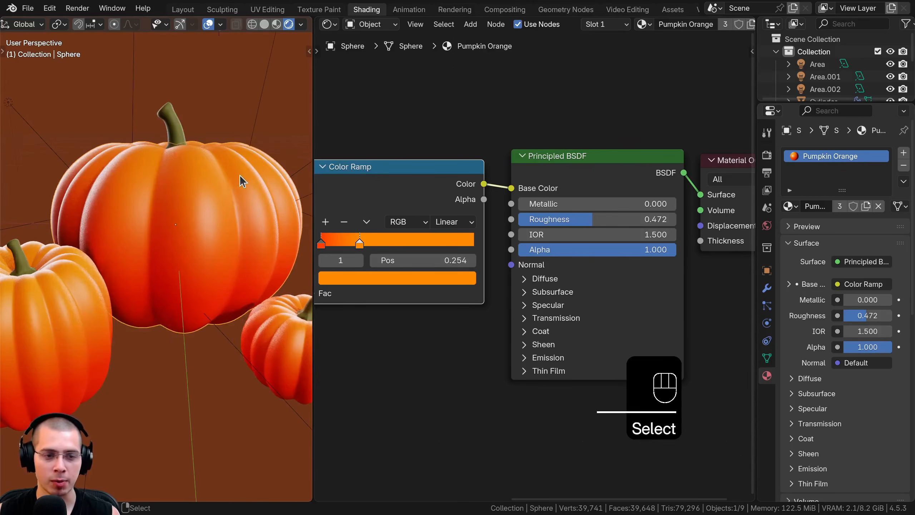
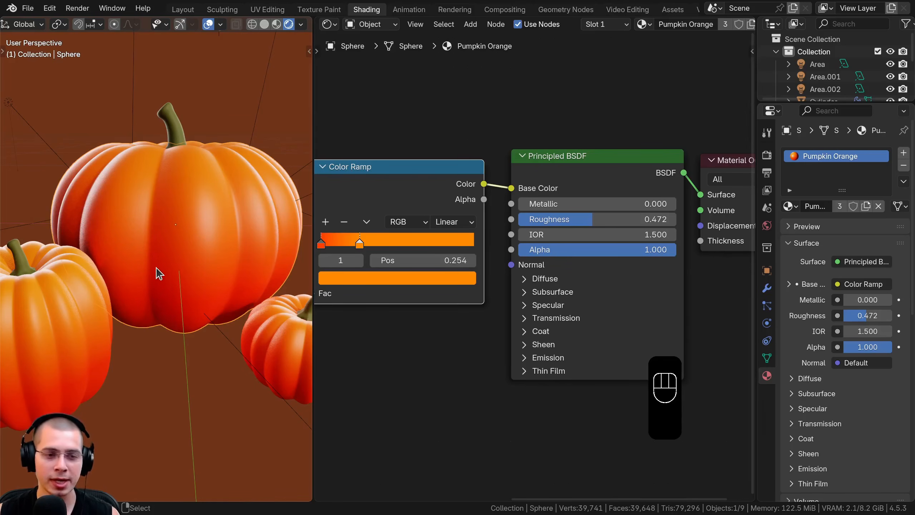
{"action": "scroll", "coordinate": [172, 238], "scroll_direction": "down", "scroll_amount": 1}
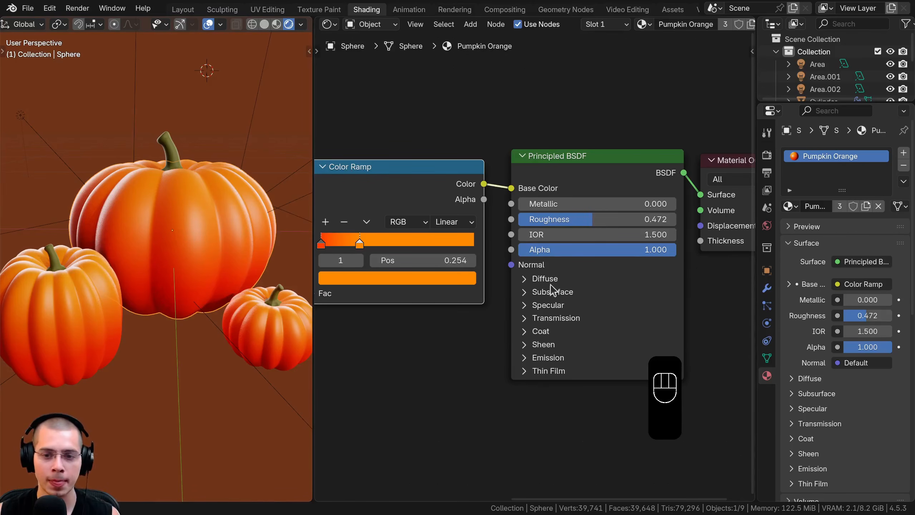
Set the Principled BSDF's subsurface method to Random Walk (Skin) and its subsurface weight to 1.000.
{"action": "left_click", "coordinate": [524, 292]}
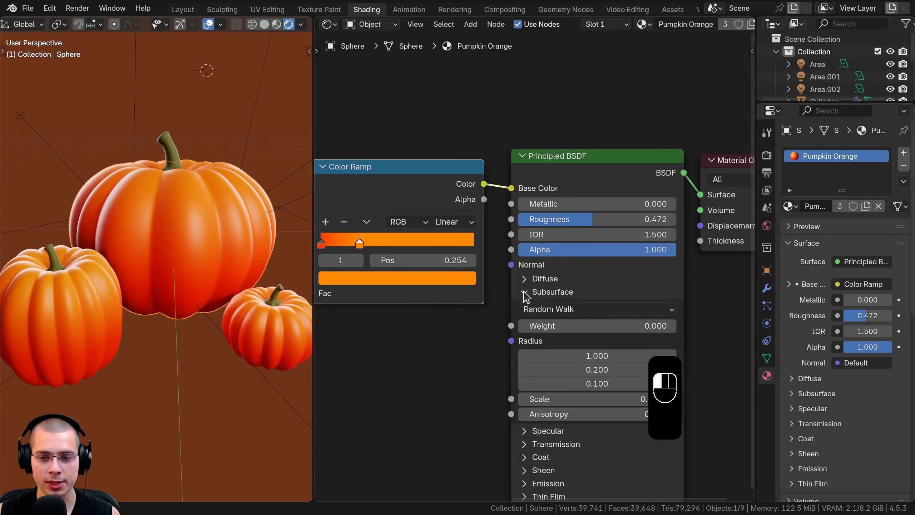
{"action": "left_click", "coordinate": [554, 311]}
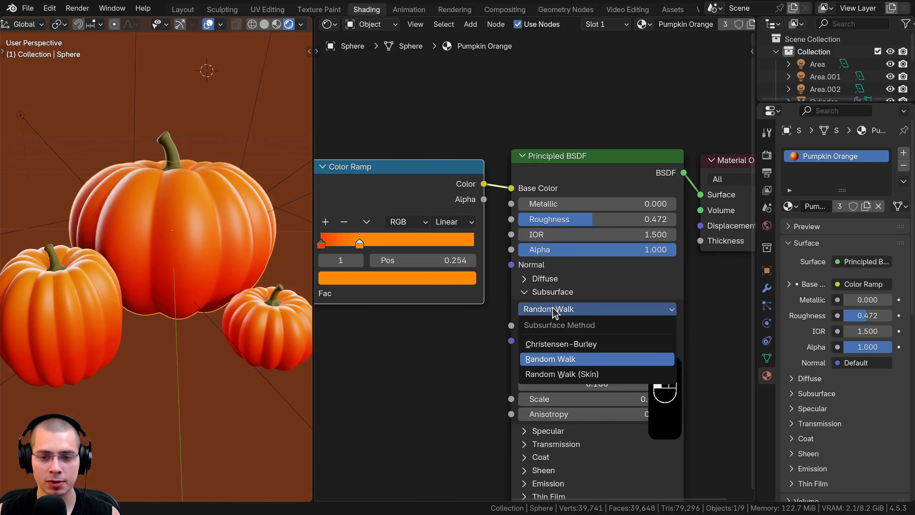
{"action": "left_click", "coordinate": [560, 375]}
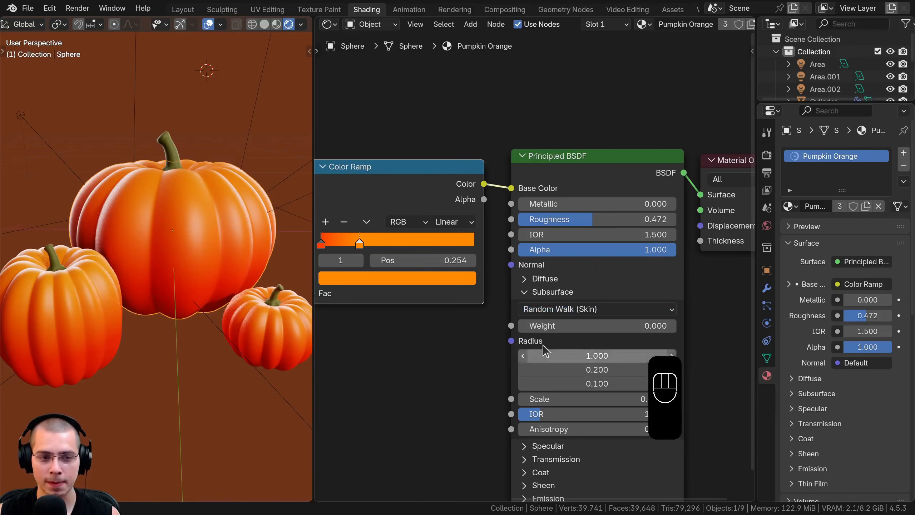
{"action": "left_click_drag", "start_coordinate": [544, 326], "coordinate": [634, 326]}
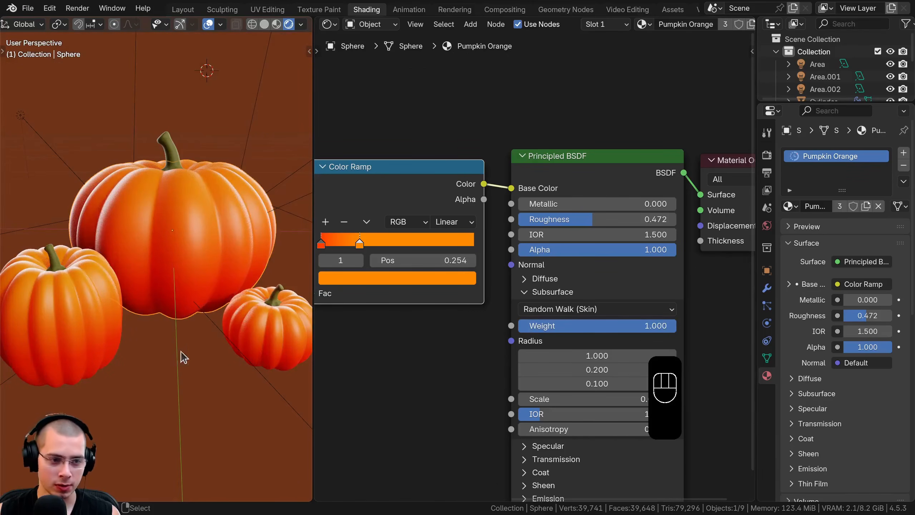
{"action": "middle_click_drag", "start_coordinate": [183, 357], "coordinate": [162, 249]}
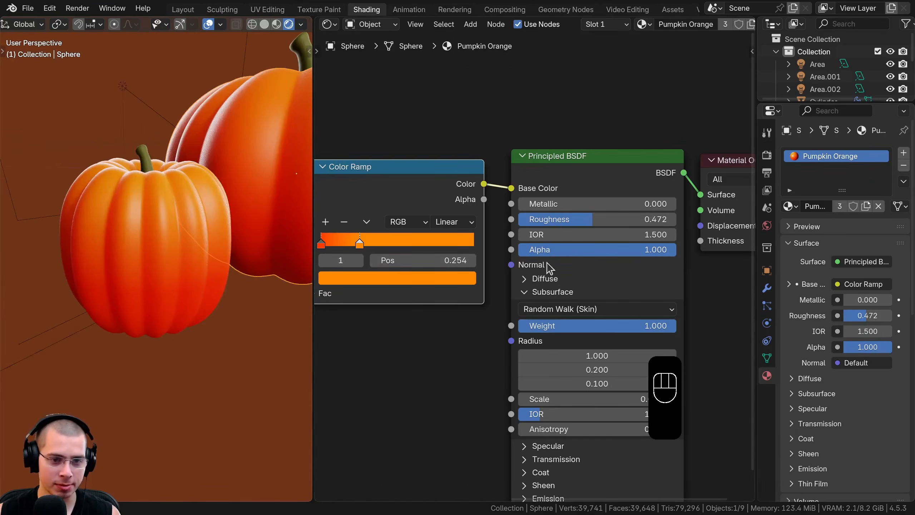
{"action": "left_click_drag", "start_coordinate": [620, 327], "coordinate": [676, 327]}
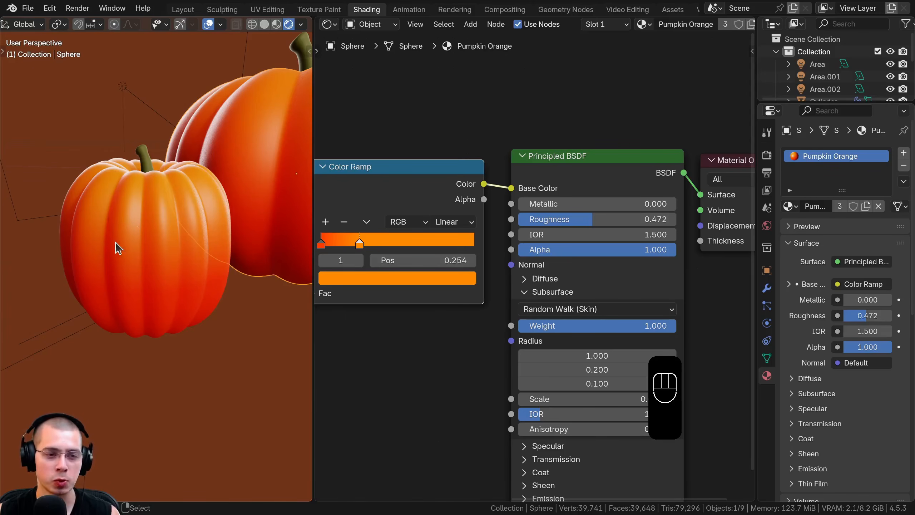
{"action": "scroll", "coordinate": [124, 245], "scroll_direction": "down", "scroll_amount": 2}
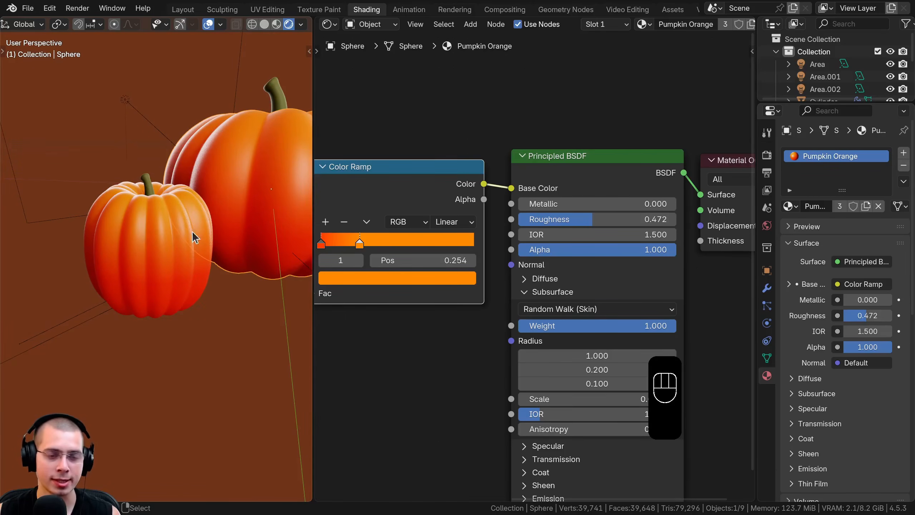
{"action": "middle_click_drag", "start_coordinate": [139, 241], "coordinate": [94, 242], "text": "shift"}
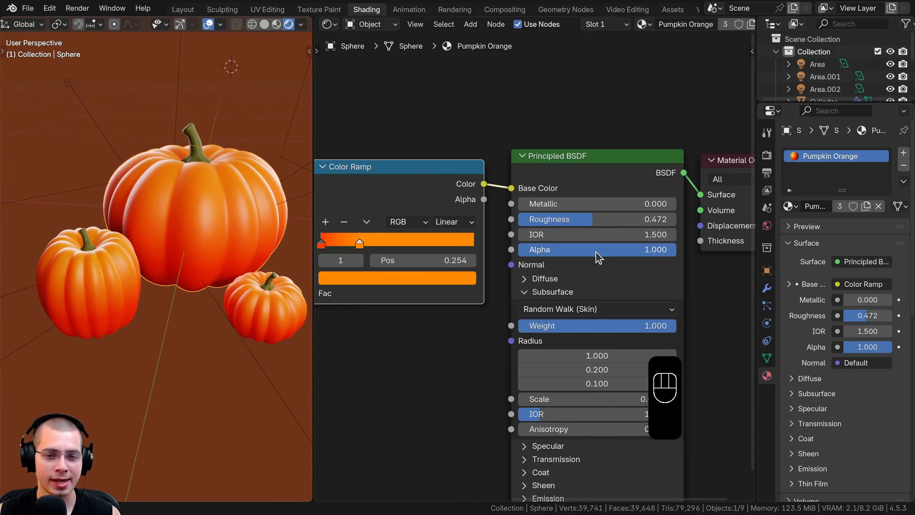
{"action": "middle_click_drag", "start_coordinate": [597, 240], "coordinate": [597, 231]}
{"action": "middle_click_drag", "start_coordinate": [238, 286], "coordinate": [251, 254]}
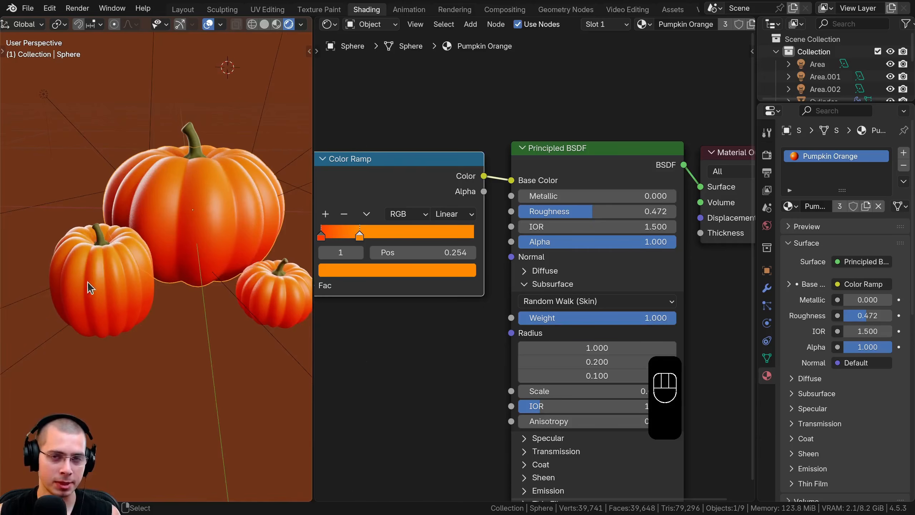
Give the medium pumpkin its own copy of the Pumpkin Orange material and name it Pumpkin White.
{"action": "middle_click_drag", "start_coordinate": [111, 235], "coordinate": [104, 230], "text": "shift"}
{"action": "left_click", "coordinate": [104, 229]}
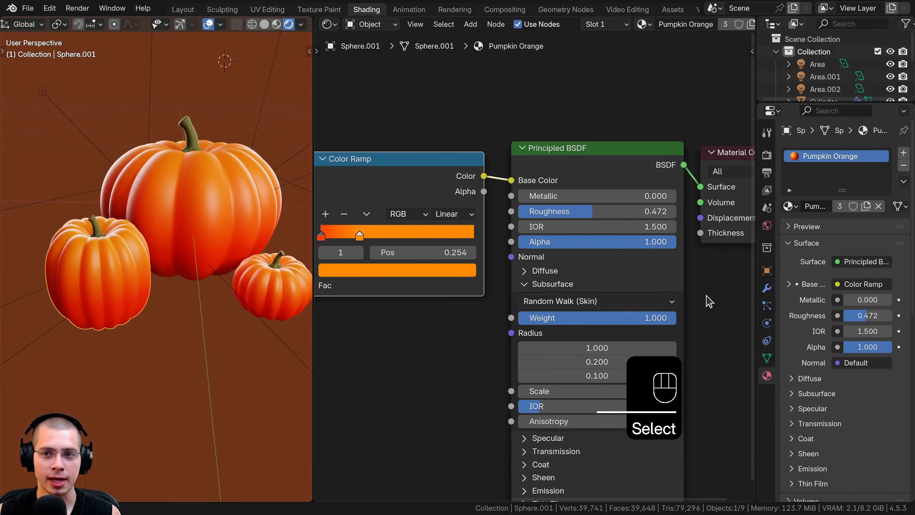
{"action": "scroll", "coordinate": [640, 28], "scroll_direction": "down", "scroll_amount": 5}
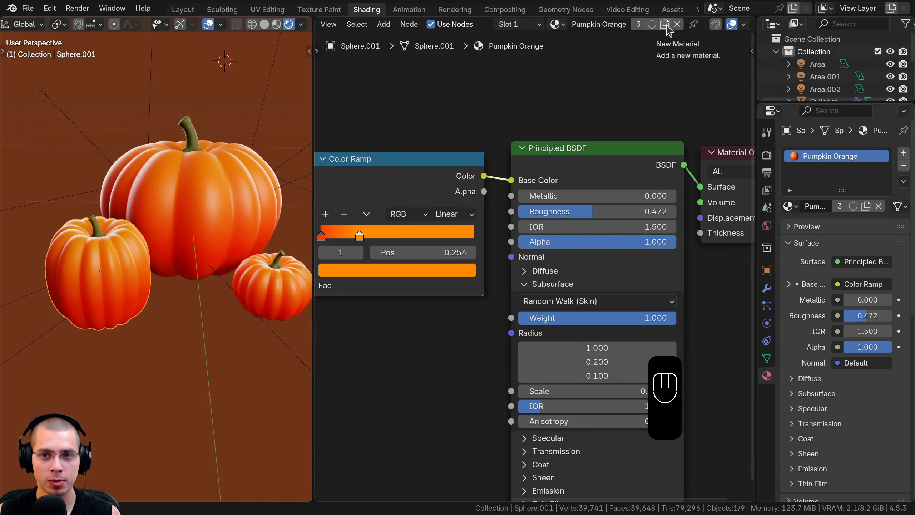
{"action": "left_click", "coordinate": [665, 24]}
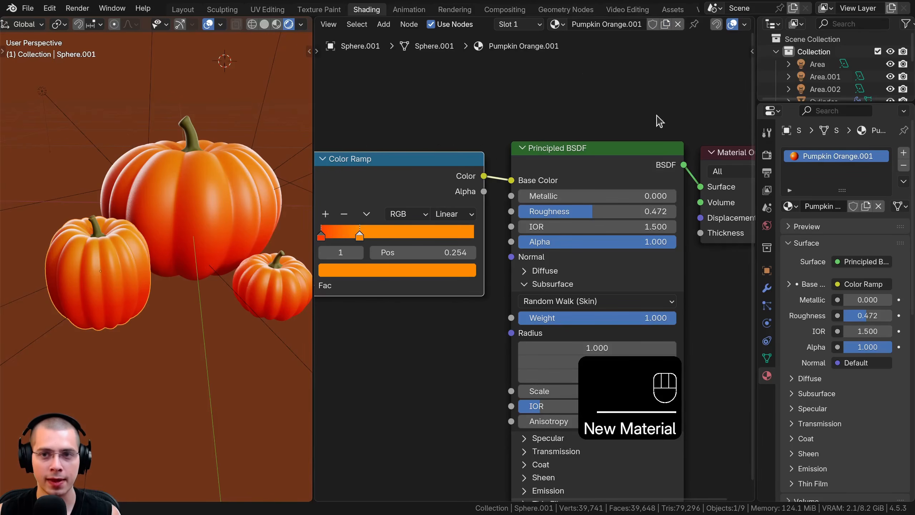
{"action": "left_click", "coordinate": [633, 25]}
{"action": "left_click_drag", "start_coordinate": [602, 23], "coordinate": [705, 52]}
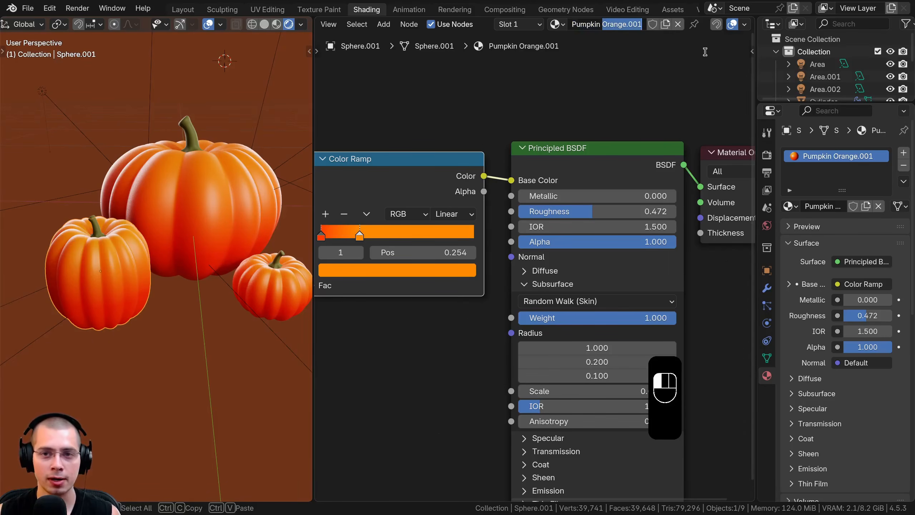
{"action": "type", "text": "White"}
{"action": "key", "text": "Return"}
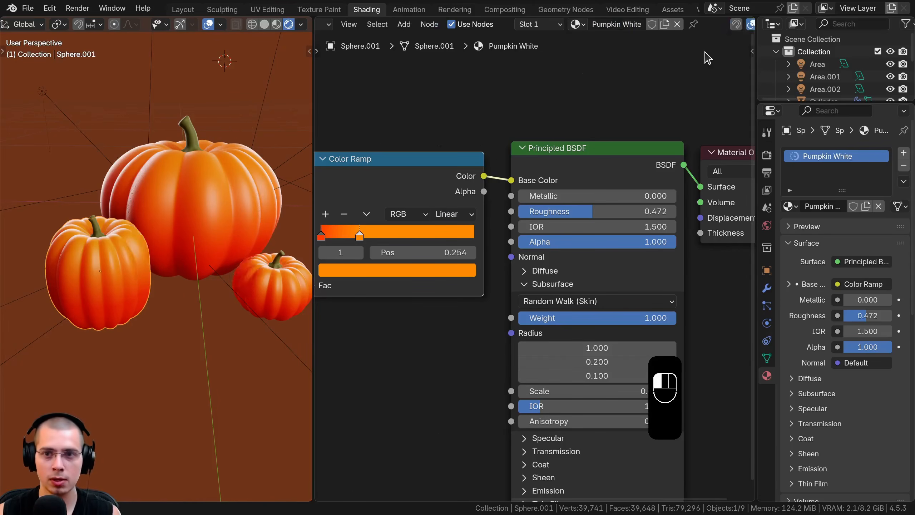
Recolour Pumpkin White's Color Ramp stop at position 0.254 to a pale cream yellow, about #FFF0BB.
{"action": "middle_click_drag", "start_coordinate": [386, 220], "coordinate": [430, 216]}
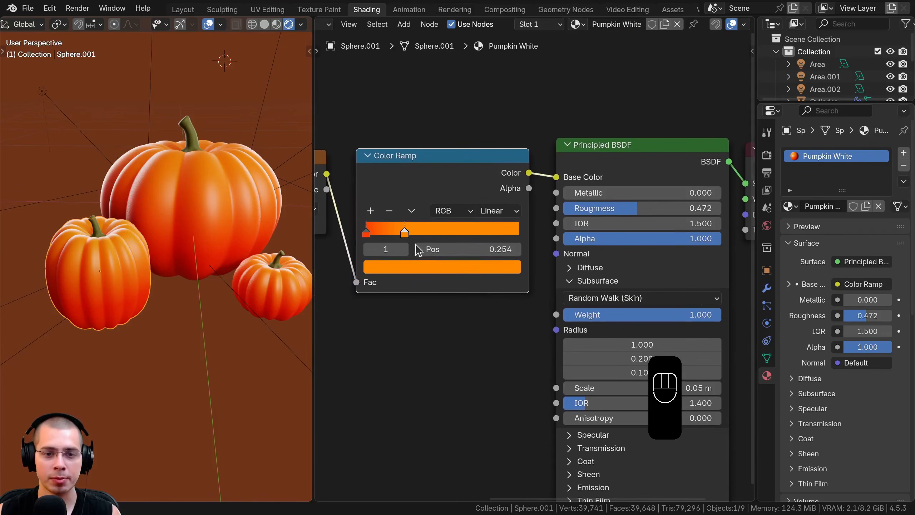
{"action": "left_click", "coordinate": [414, 267]}
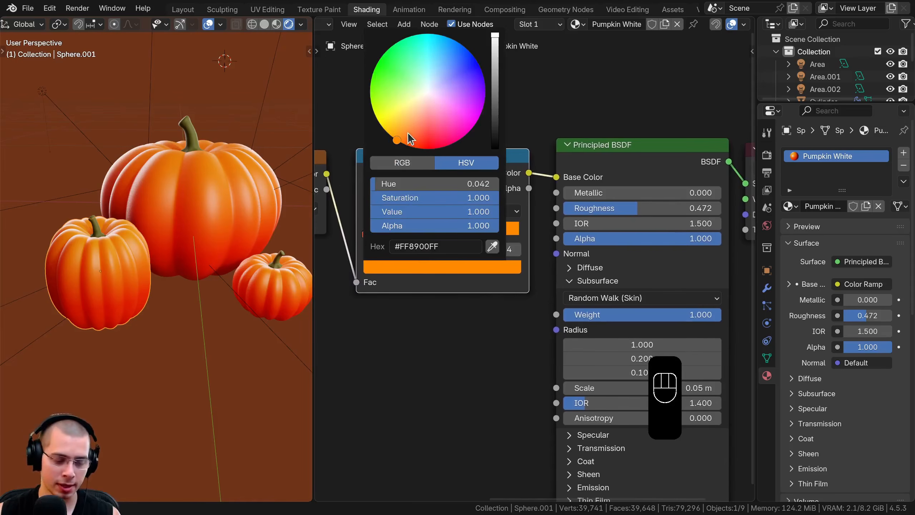
{"action": "left_click_drag", "start_coordinate": [411, 138], "coordinate": [416, 105]}
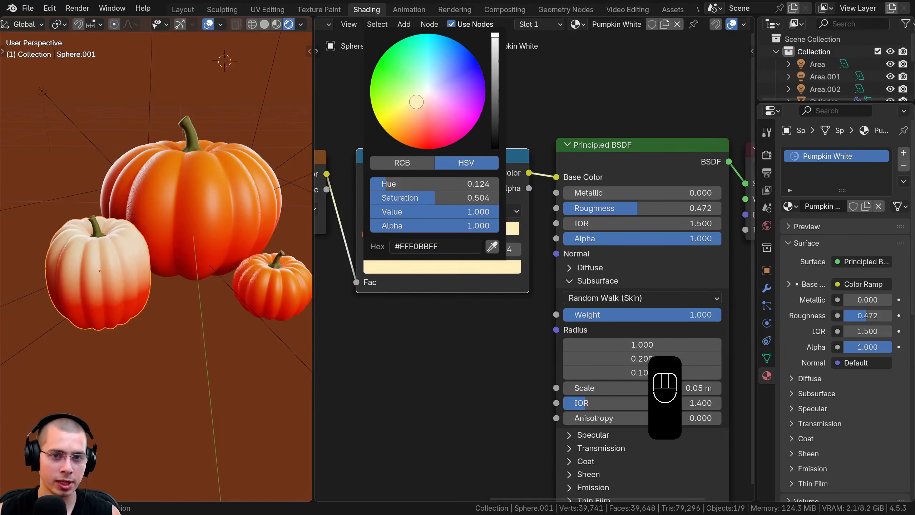
{"action": "left_click", "coordinate": [390, 268]}
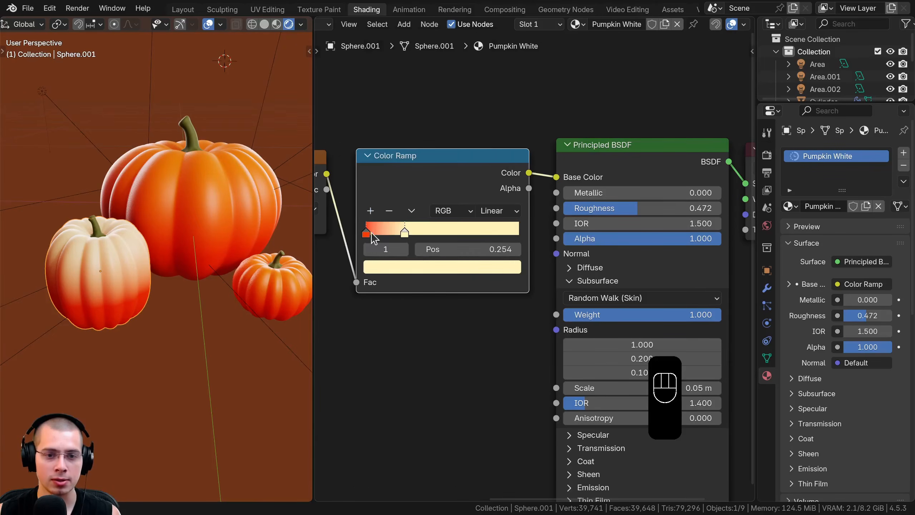
Recolour Pumpkin White's Color Ramp stop at position 0.000 to a soft light orange.
{"action": "left_click", "coordinate": [366, 232]}
{"action": "left_click", "coordinate": [380, 268]}
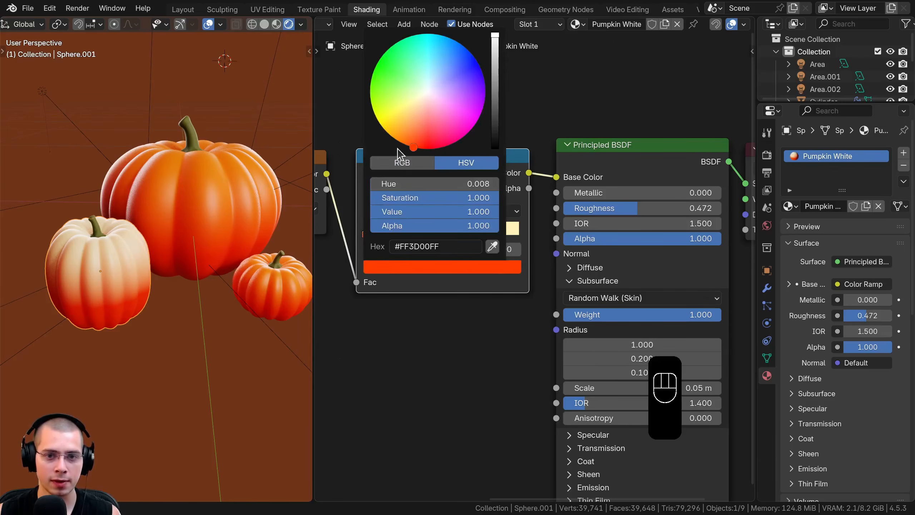
{"action": "mouse_move", "coordinate": [415, 139]}
{"action": "left_mouse_down"}
{"action": "mouse_move", "coordinate": [420, 115]}
{"action": "mouse_move", "coordinate": [416, 122]}
{"action": "left_mouse_up"}
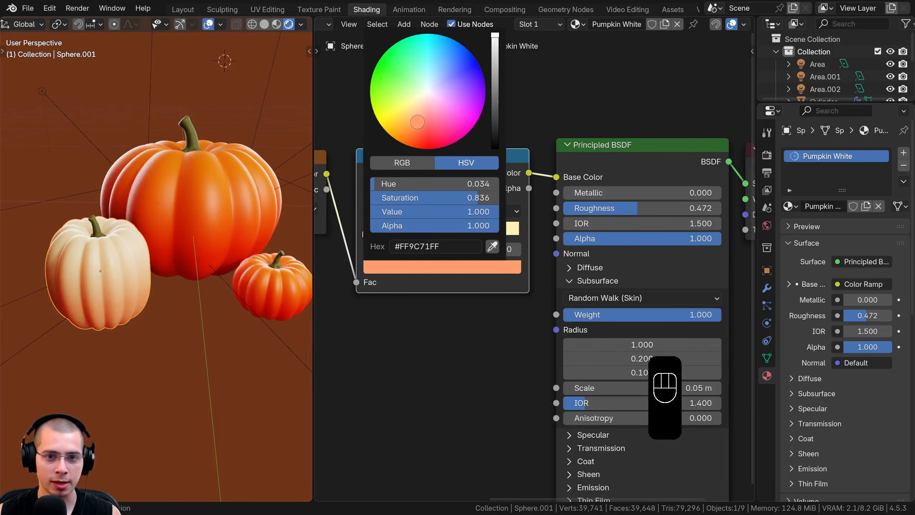
{"action": "middle_click_drag", "start_coordinate": [150, 202], "coordinate": [136, 216]}
{"action": "middle_click_drag", "start_coordinate": [427, 250], "coordinate": [438, 252]}
{"action": "mouse_move", "coordinate": [417, 234]}
{"action": "left_mouse_down"}
{"action": "mouse_move", "coordinate": [453, 235]}
{"action": "mouse_move", "coordinate": [420, 234]}
{"action": "left_mouse_up"}
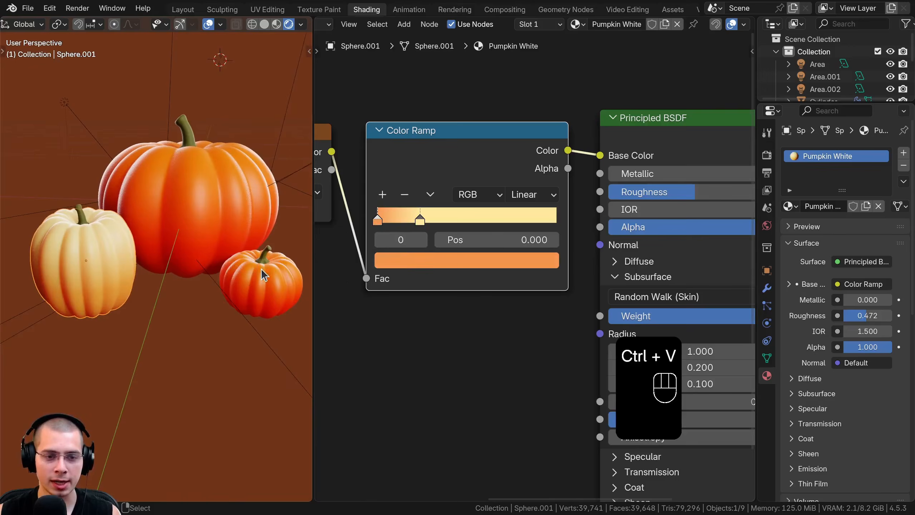
Give the smallest pumpkin its own copy of the Pumpkin Orange material and name it Pumpkin Green.
{"action": "left_click", "coordinate": [261, 269]}
{"action": "middle_click_drag", "start_coordinate": [260, 268], "coordinate": [207, 263], "text": "shift"}
{"action": "scroll", "coordinate": [224, 269], "scroll_direction": "up", "scroll_amount": 1}
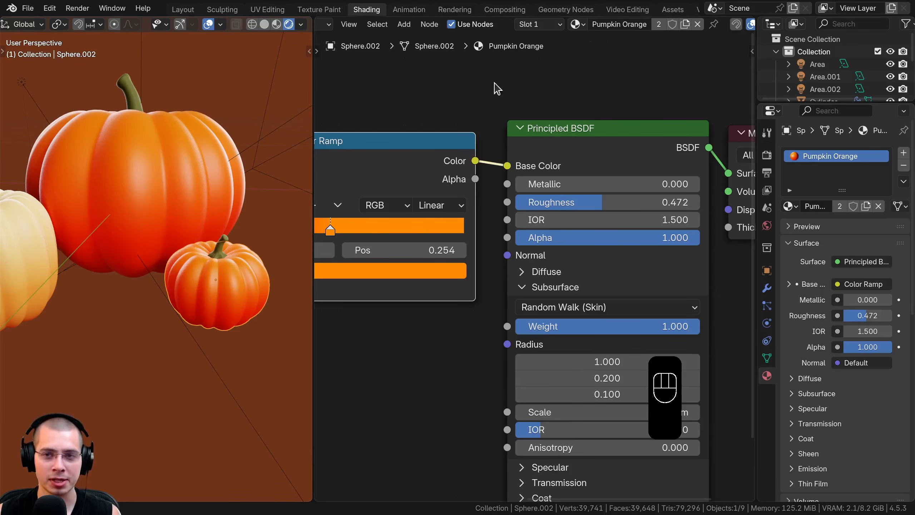
{"action": "left_click", "coordinate": [685, 24]}
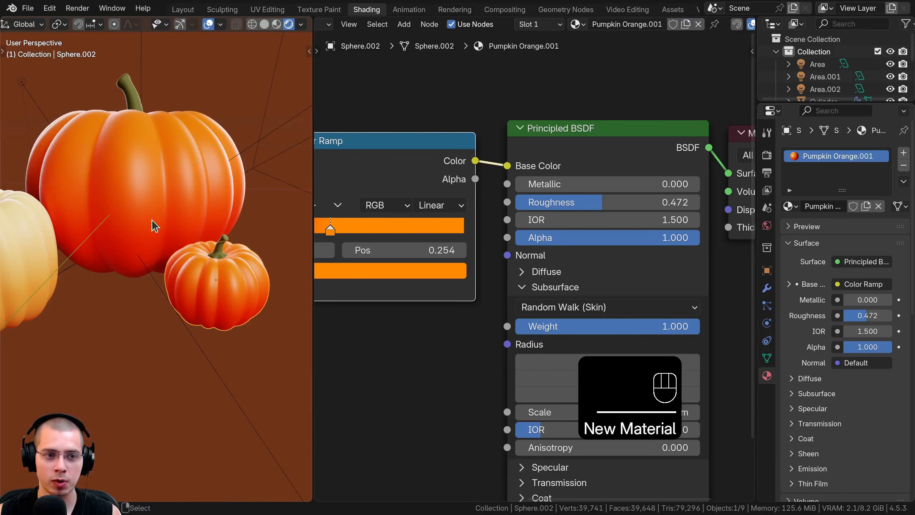
{"action": "left_click", "coordinate": [620, 24]}
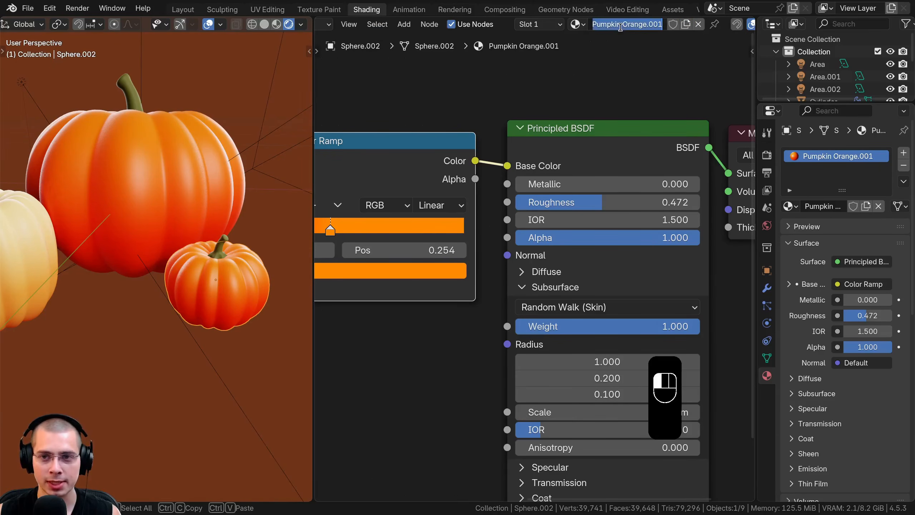
{"action": "left_click_drag", "start_coordinate": [628, 23], "coordinate": [694, 21]}
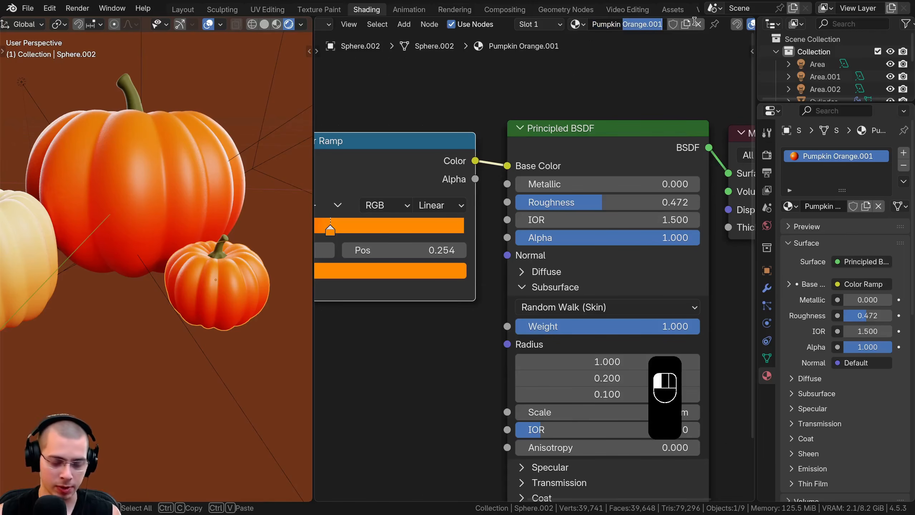
{"action": "type", "text": "Green"}
{"action": "key", "text": "Return"}
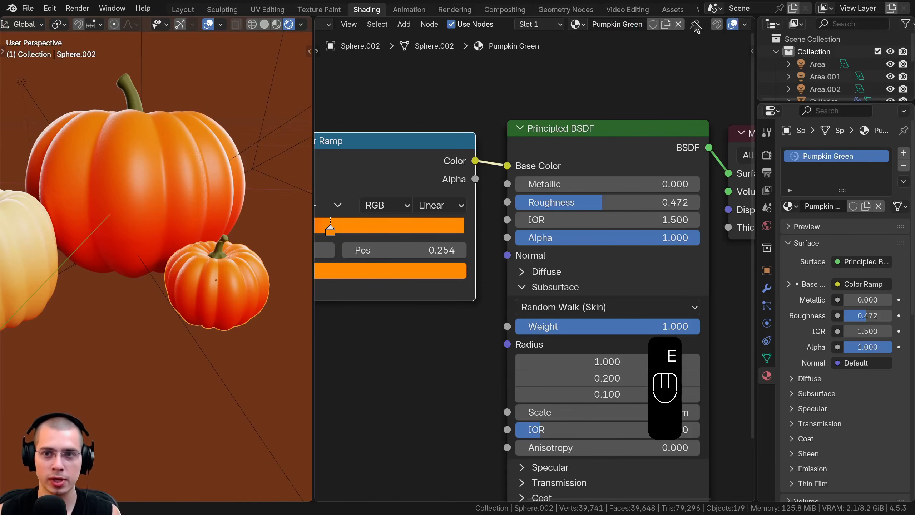
Recolour Pumpkin Green's Color Ramp stop at position 0.000 from red-orange to a medium green.
{"action": "middle_click_drag", "start_coordinate": [389, 222], "coordinate": [494, 227]}
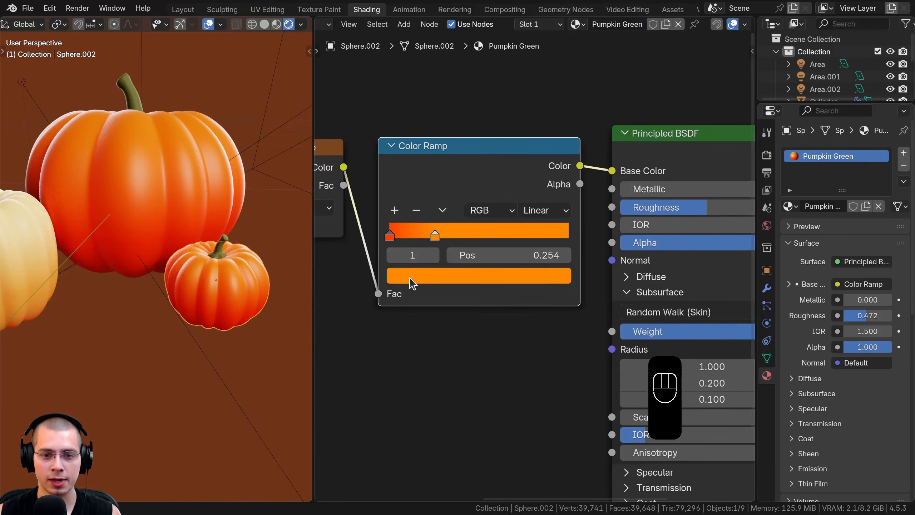
{"action": "left_click", "coordinate": [391, 236]}
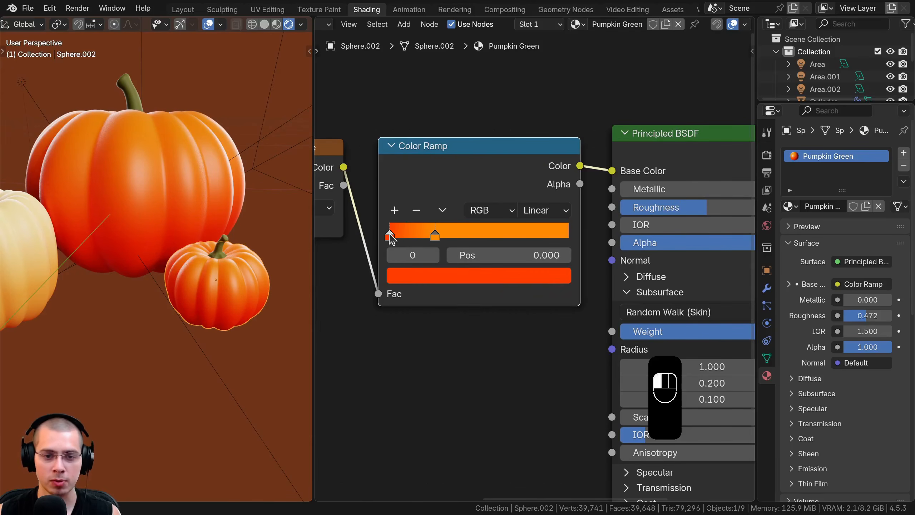
{"action": "left_click", "coordinate": [410, 275]}
{"action": "left_click_drag", "start_coordinate": [443, 144], "coordinate": [399, 76]}
{"action": "scroll", "coordinate": [398, 77], "scroll_direction": "down", "scroll_amount": 2}
{"action": "left_click_drag", "start_coordinate": [539, 35], "coordinate": [541, 90]}
Recolour Pumpkin Green's Color Ramp stop at position 0.254 to a muted light green.
{"action": "left_click", "coordinate": [437, 238]}
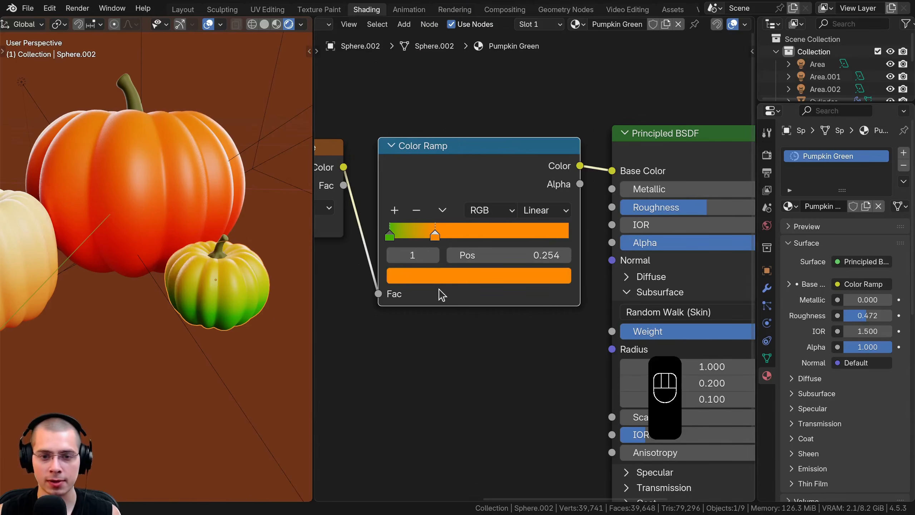
{"action": "left_click", "coordinate": [441, 283]}
{"action": "left_click_drag", "start_coordinate": [418, 104], "coordinate": [435, 87]}
{"action": "scroll", "coordinate": [435, 89], "scroll_direction": "down", "scroll_amount": 6}
Adjust the Color Ramp's green stop at position 0.000 to a darker, less saturated green.
{"action": "left_click", "coordinate": [390, 233]}
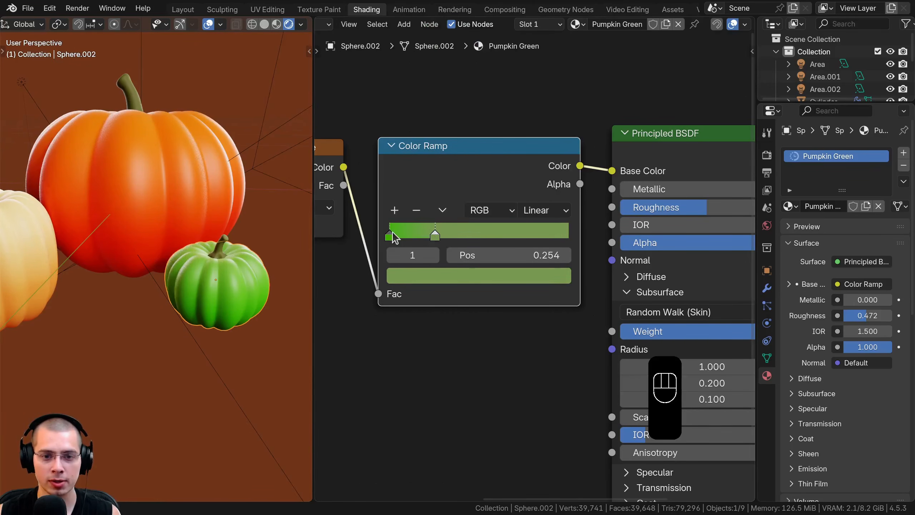
{"action": "left_click", "coordinate": [410, 280]}
{"action": "left_click", "coordinate": [416, 76]}
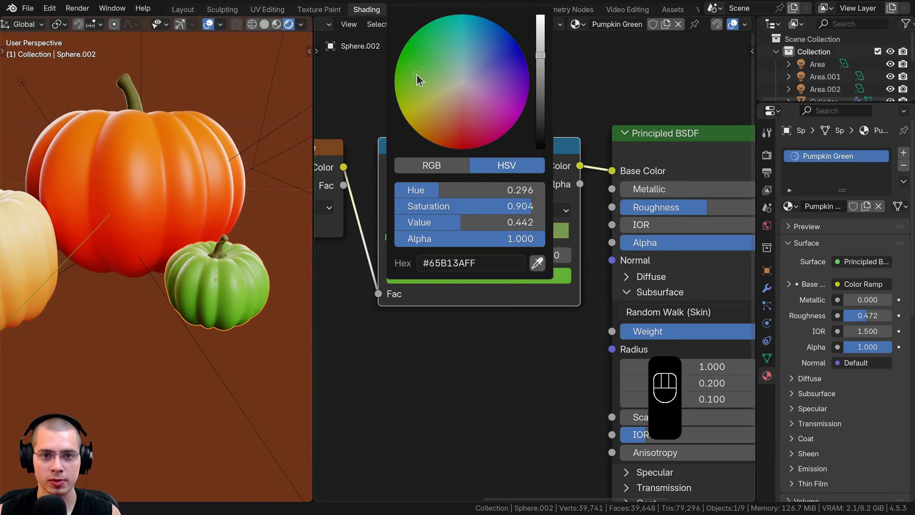
{"action": "scroll", "coordinate": [417, 79], "scroll_direction": "down", "scroll_amount": 4}
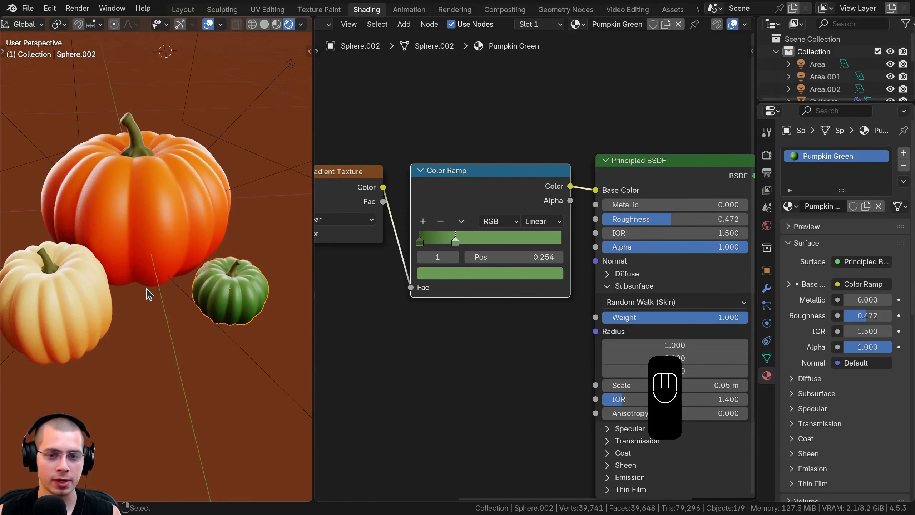
Switch to the Layout workspace and widen the 3D viewport slightly against the properties area.
{"action": "left_click", "coordinate": [184, 10]}
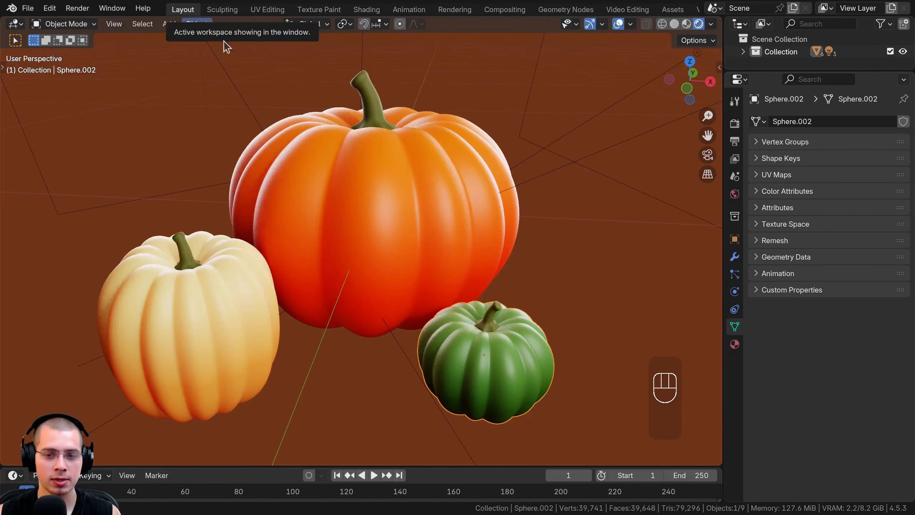
{"action": "scroll", "coordinate": [668, 184], "scroll_direction": "down", "scroll_amount": 2}
{"action": "left_click_drag", "start_coordinate": [720, 169], "coordinate": [735, 169]}
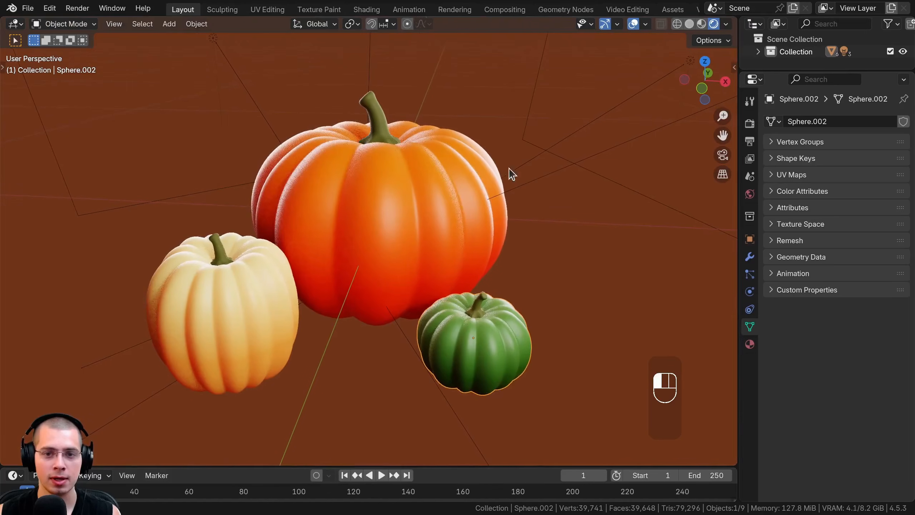
Hide the viewport overlays so the three pumpkins show without light outlines, grid and selection outlines.
{"action": "scroll", "coordinate": [196, 65], "scroll_direction": "down", "scroll_amount": 1}
{"action": "middle_click_drag", "start_coordinate": [547, 153], "coordinate": [573, 149]}
{"action": "scroll", "coordinate": [457, 183], "scroll_direction": "up", "scroll_amount": 2}
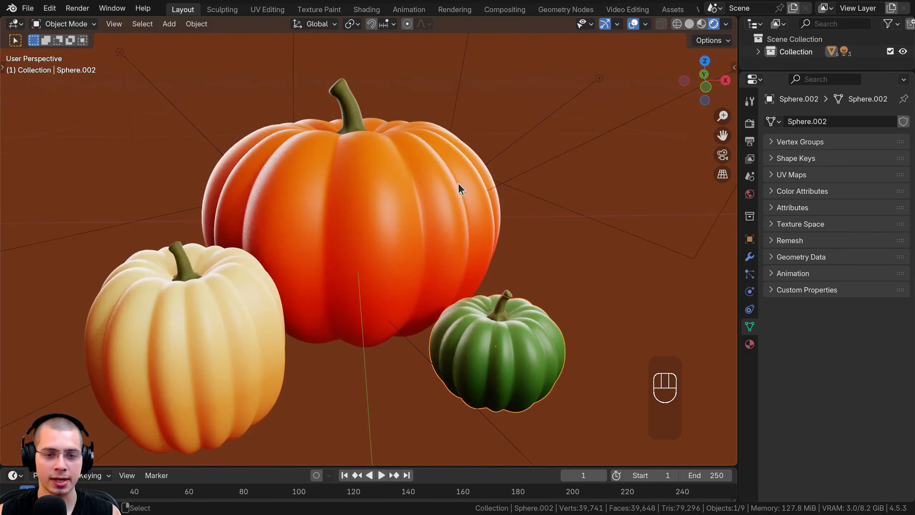
{"action": "middle_click_drag", "start_coordinate": [458, 183], "coordinate": [436, 183]}
{"action": "scroll", "coordinate": [436, 183], "scroll_direction": "down", "scroll_amount": 1}
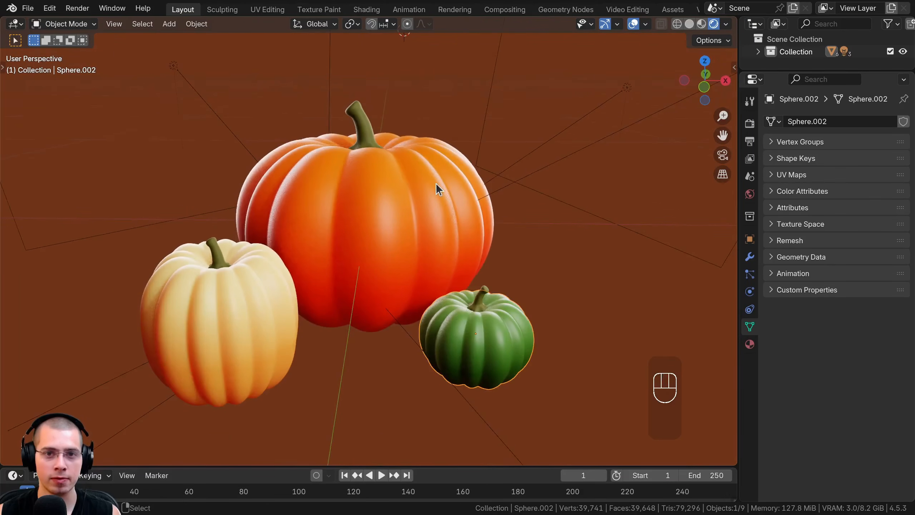
{"action": "left_click", "coordinate": [633, 26]}
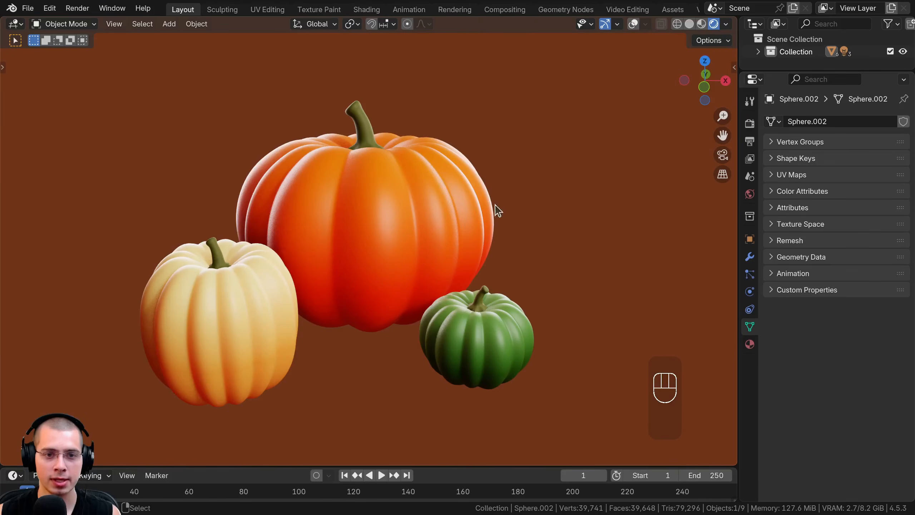
{"action": "middle_click_drag", "start_coordinate": [494, 208], "coordinate": [538, 206], "text": "shift"}
{"action": "middle_click_drag", "start_coordinate": [572, 242], "coordinate": [577, 253]}
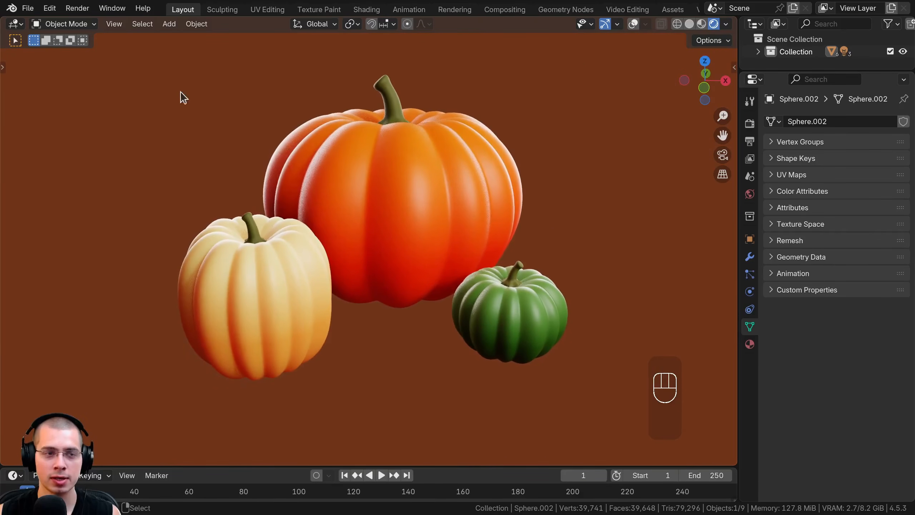
Save the scene to the existing file Pumpkin.blend.
{"action": "left_click", "coordinate": [27, 8]}
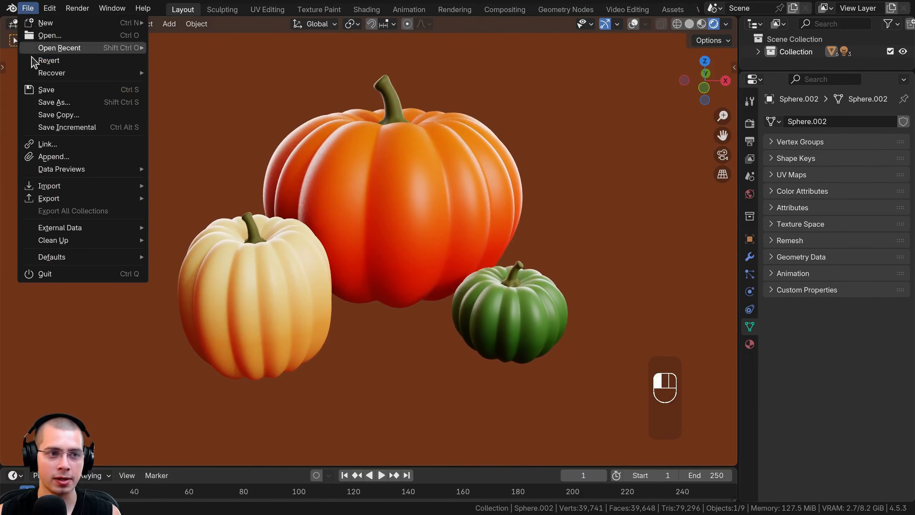
{"action": "left_click", "coordinate": [58, 97]}
{"action": "scroll", "coordinate": [391, 378], "scroll_direction": "down", "scroll_amount": 1}
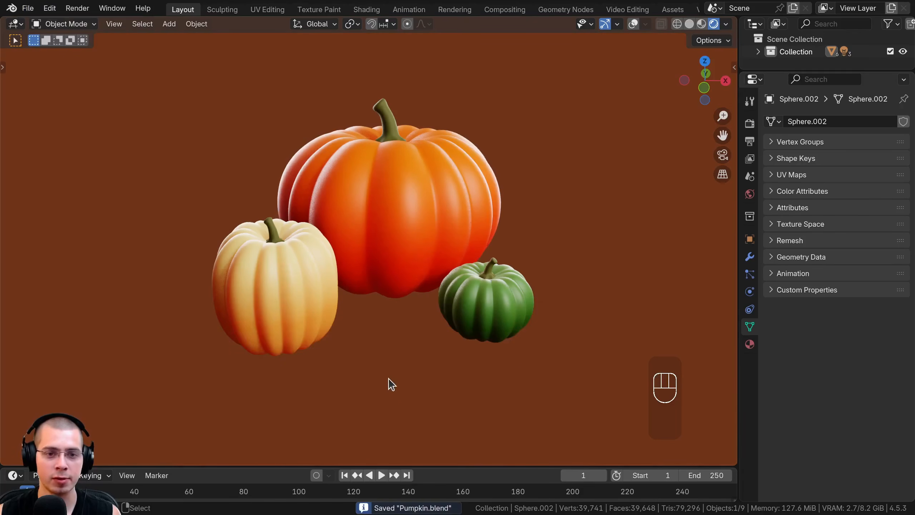
{"action": "middle_click_drag", "start_coordinate": [408, 386], "coordinate": [429, 393]}
{"action": "scroll", "coordinate": [591, 412], "scroll_direction": "up", "scroll_amount": 2}
{"action": "mouse_move", "coordinate": [602, 416]}
{"action": "middle_mouse_down"}
{"action": "mouse_move", "coordinate": [573, 418]}
{"action": "mouse_move", "coordinate": [594, 404]}
{"action": "mouse_move", "coordinate": [593, 422]}
{"action": "middle_mouse_up"}
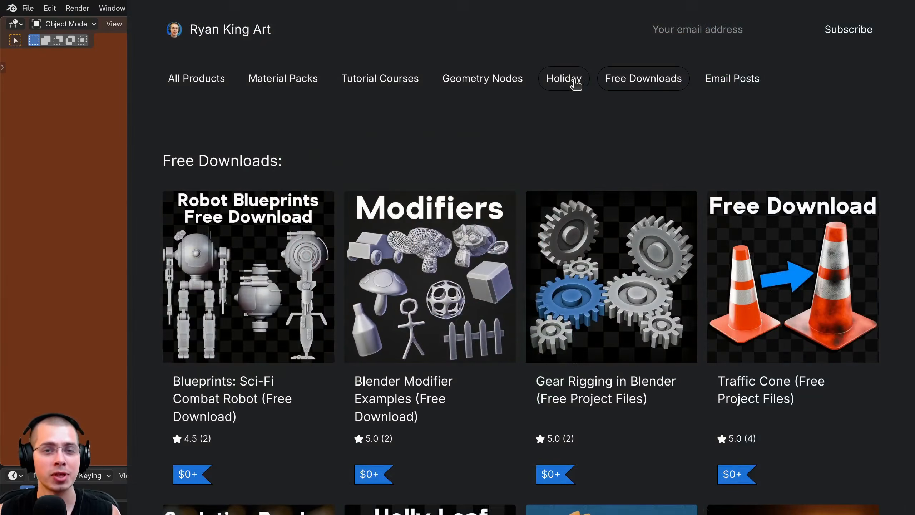
Switch to the Gumroad store page in the browser and look through its featured and full product listings.
{"action": "left_click", "coordinate": [576, 82]}
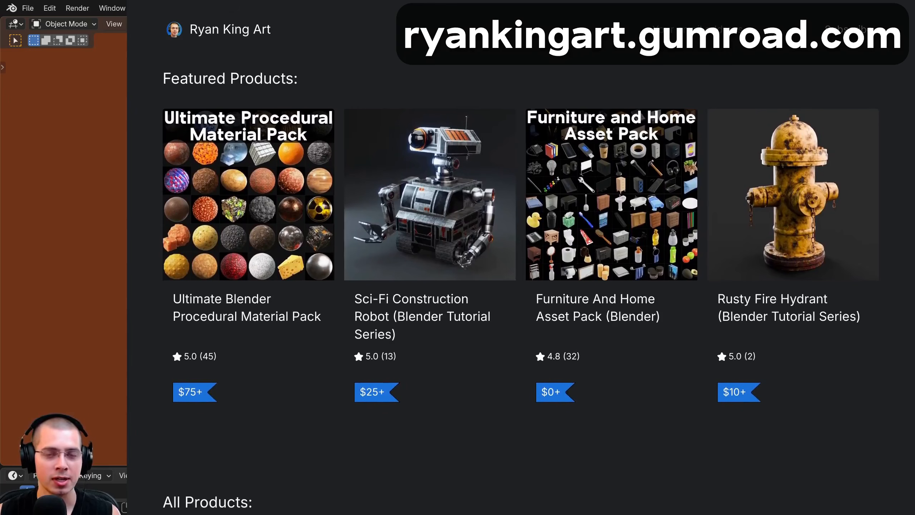
{"action": "scroll", "coordinate": [520, 287], "scroll_direction": "down", "scroll_amount": 5}
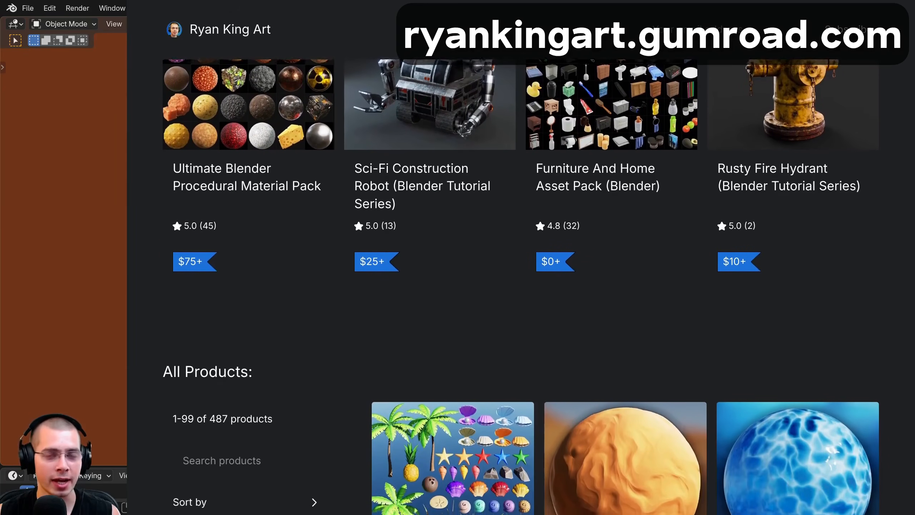
{"action": "scroll", "coordinate": [520, 287], "scroll_direction": "down", "scroll_amount": 5}
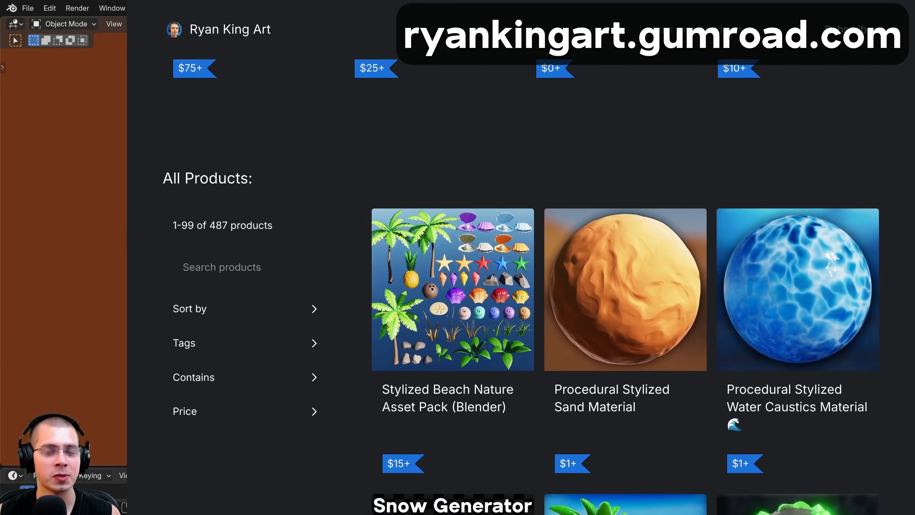